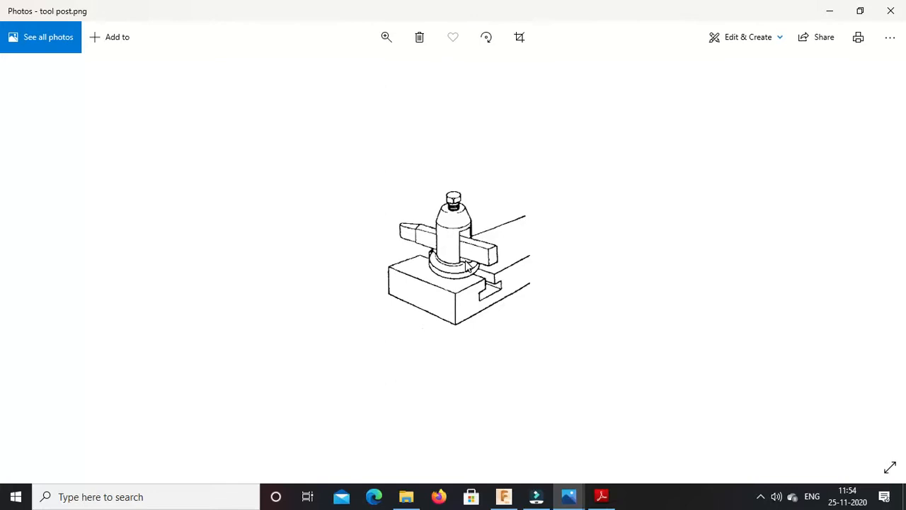
Review the tool post in assembly.png, and switch to Adobe Reader to study the part dimensions in Single tool post.pdf.
mouse_move(568, 495)
click(617, 453)
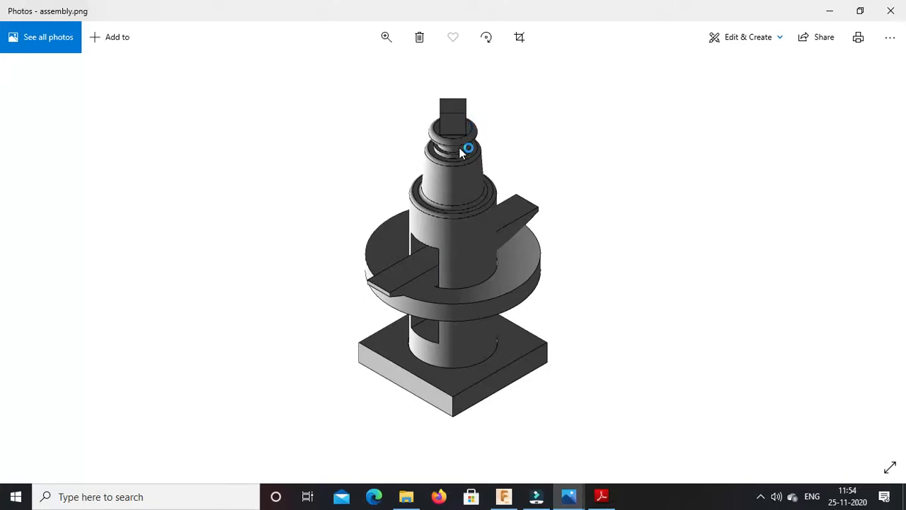
click(601, 496)
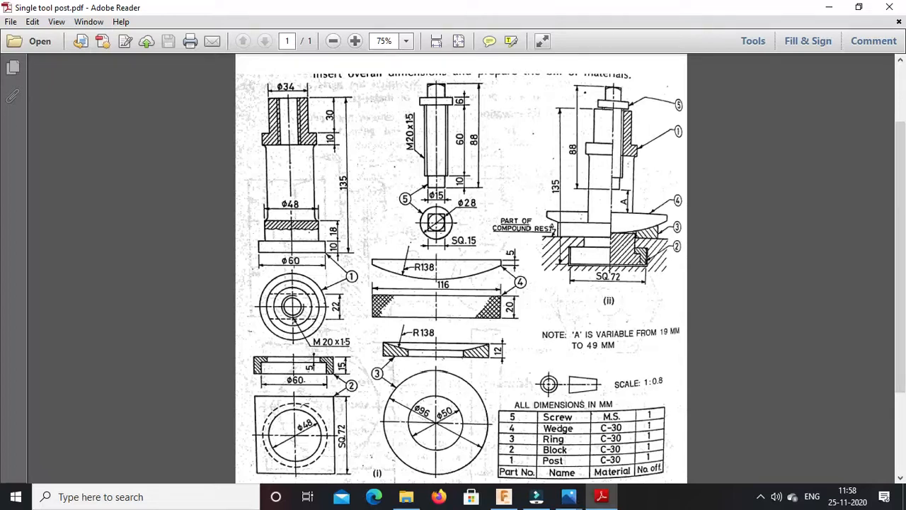
Switch to Fusion 360 and sketch a 60 mm diameter circle centred on the origin on the XZ plane, finishing the sketch.
click(503, 496)
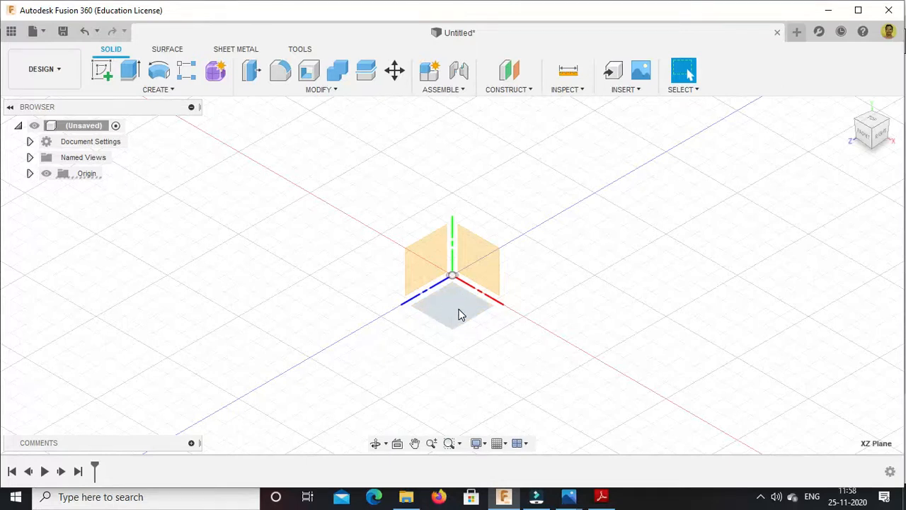
right_click(459, 311)
click(444, 383)
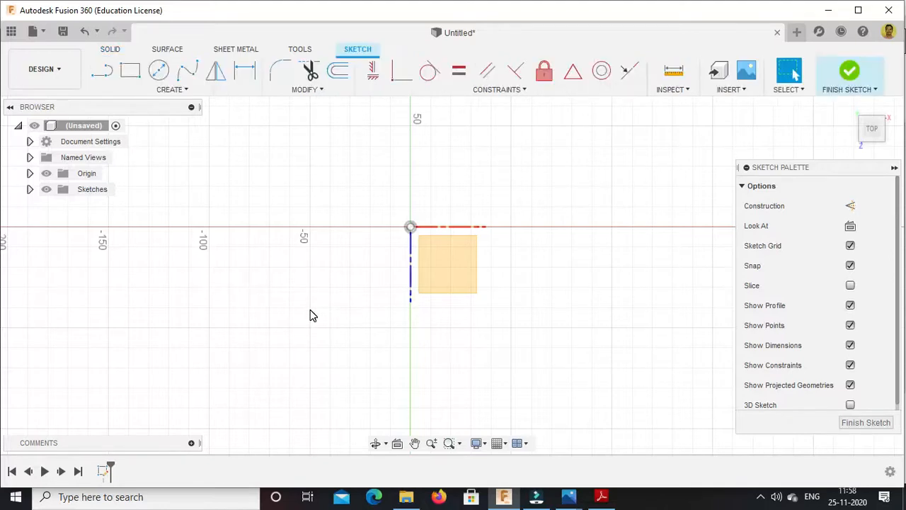
click(158, 70)
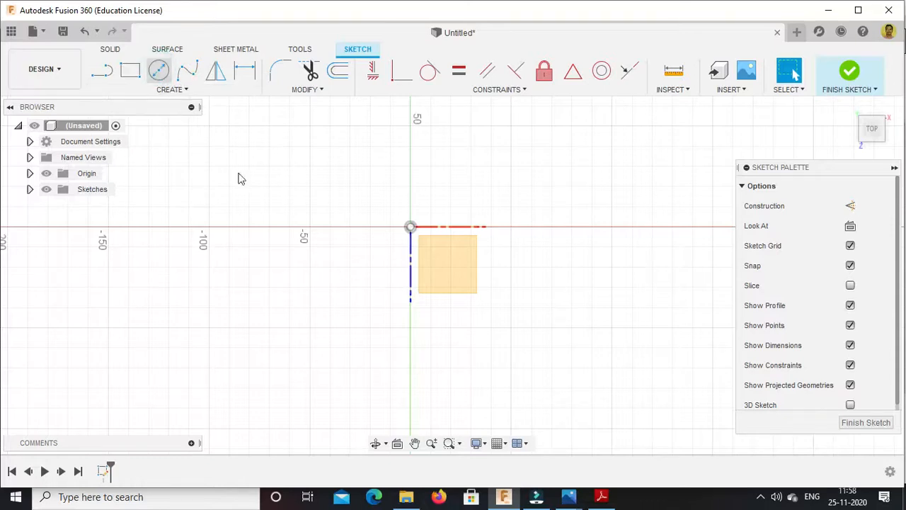
click(412, 227)
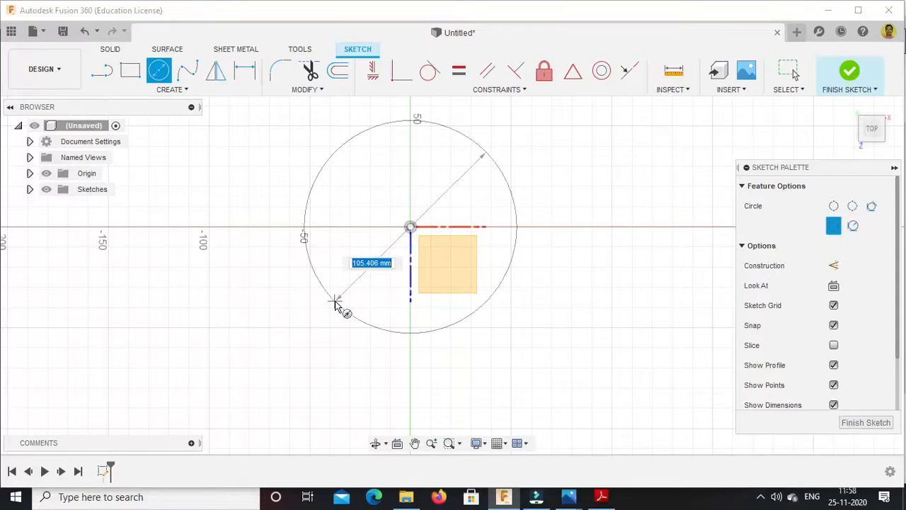
text(60)
key(Tab)
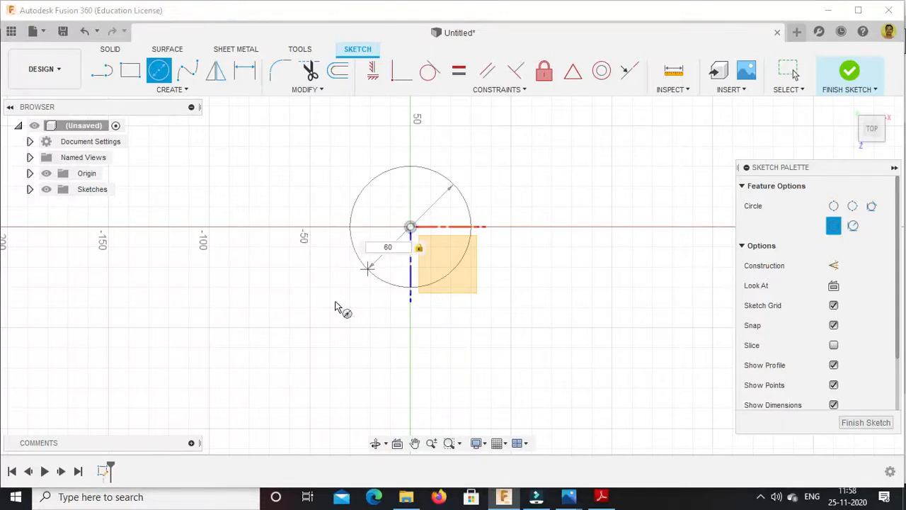
key(Return)
key(Escape)
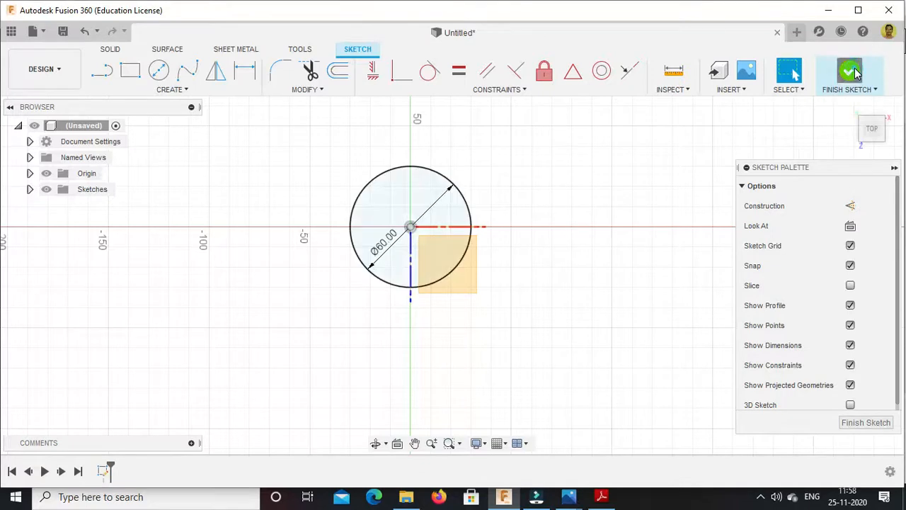
click(855, 72)
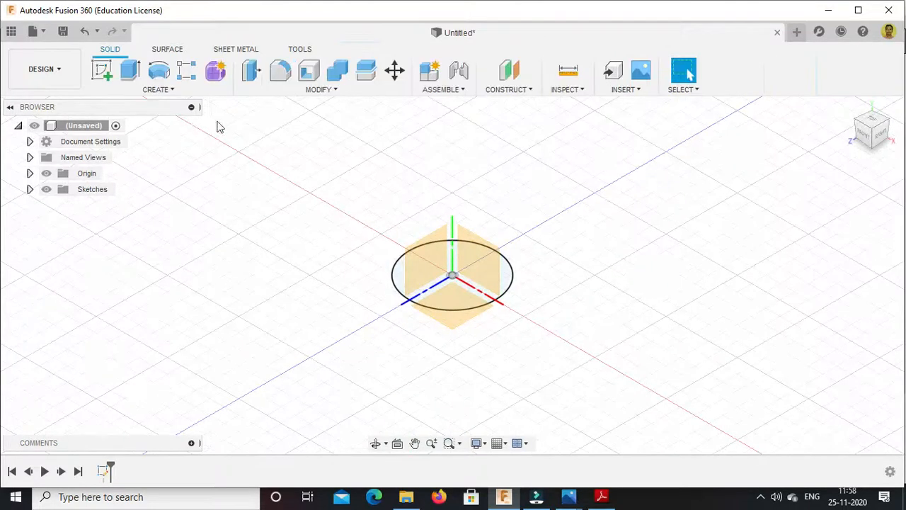
Extrude the 60 mm circle 10 mm upward as a new body to form the post's base flange.
key(e)
click(448, 280)
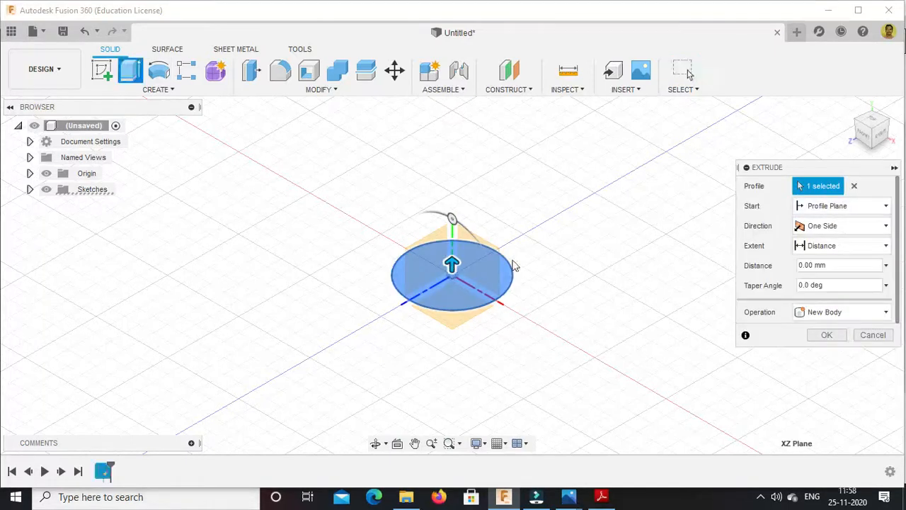
click(802, 267)
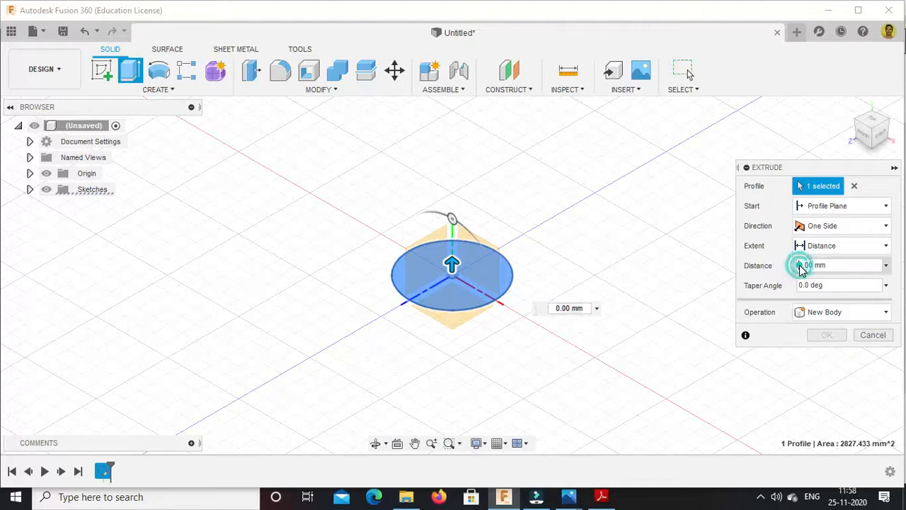
text(1)
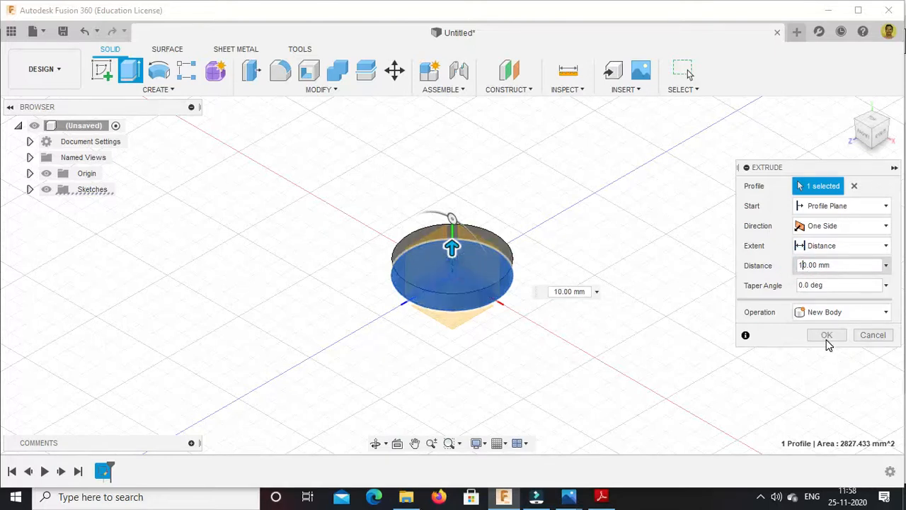
click(826, 335)
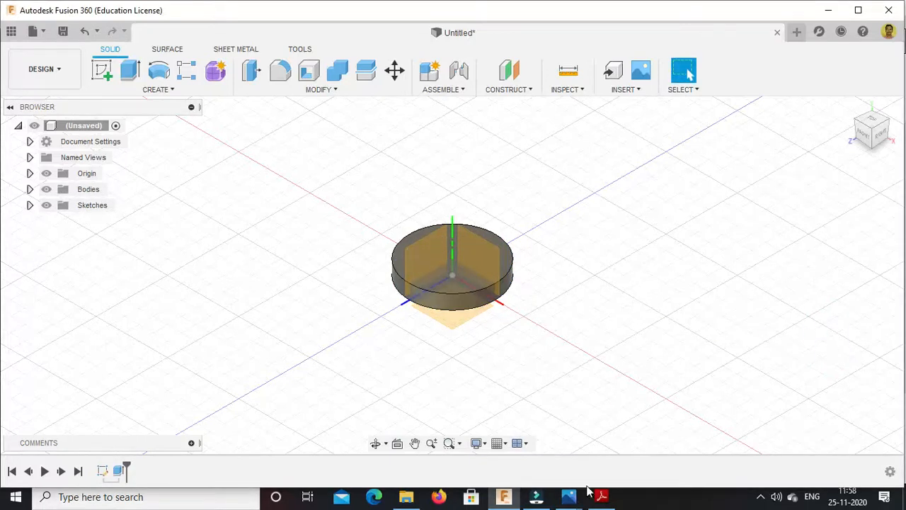
Check the diameter and height of the post's shank in Single tool post.pdf and return to Fusion 360.
mouse_move(568, 496)
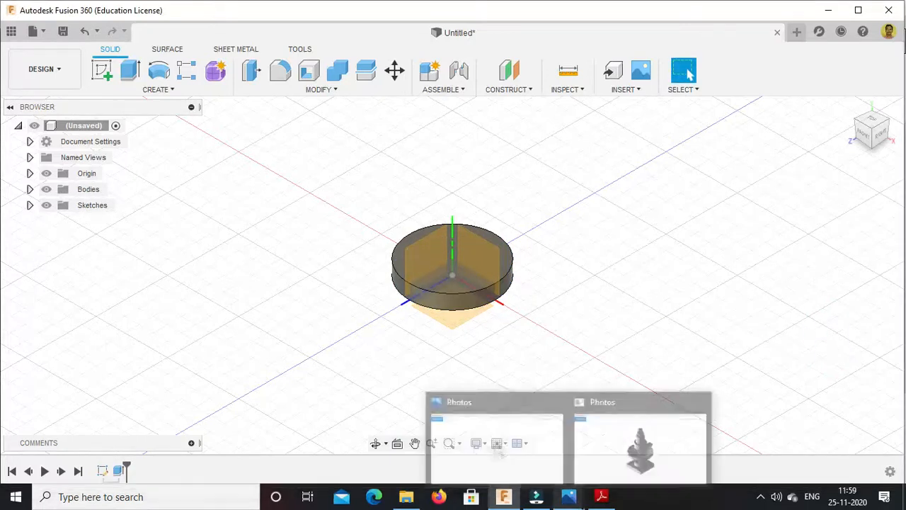
click(598, 497)
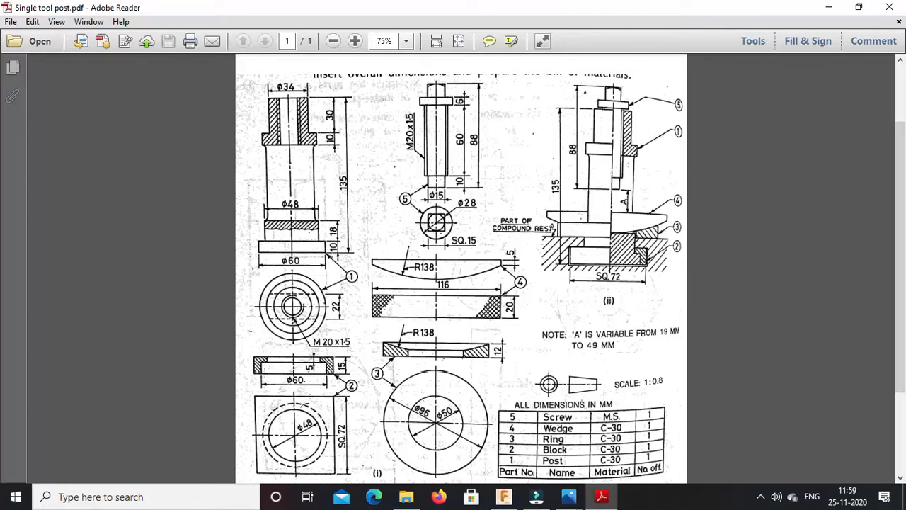
click(502, 497)
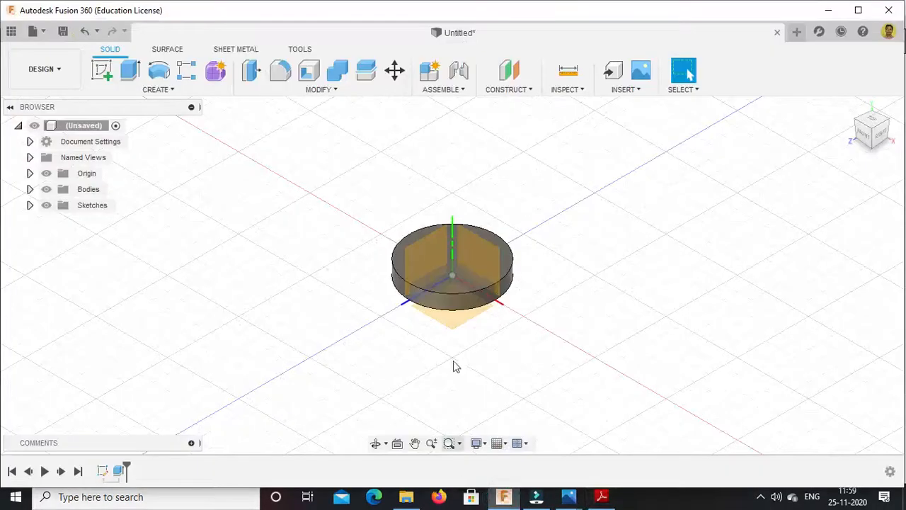
Sketch a 48 mm diameter circle centred on the base flange's top face and finish the sketch.
click(505, 259)
right_click(505, 258)
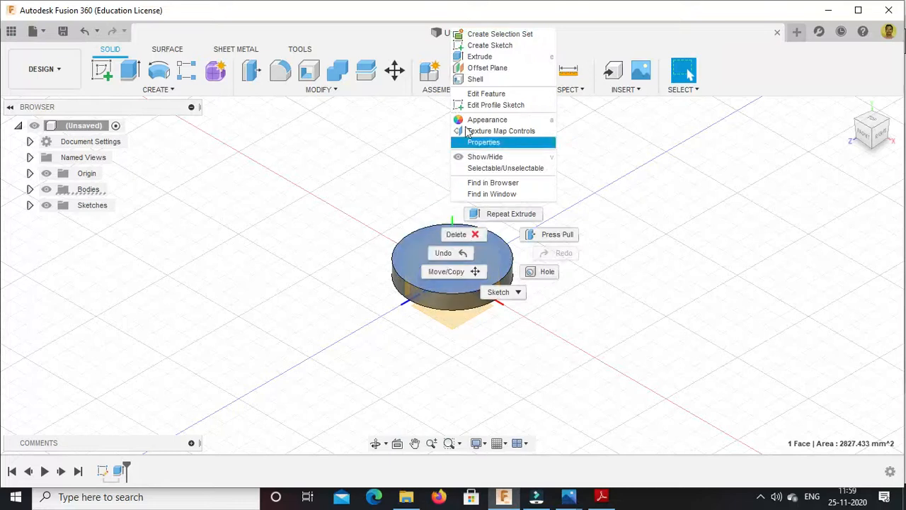
click(482, 45)
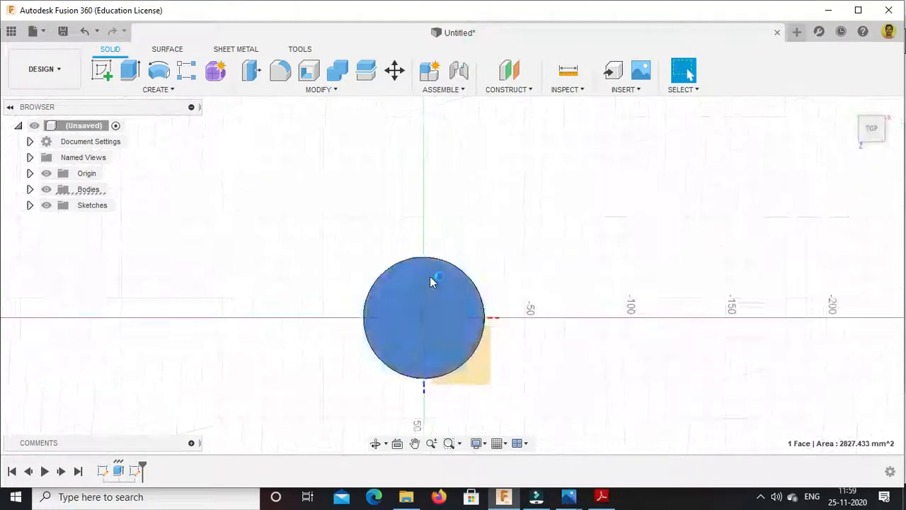
click(159, 70)
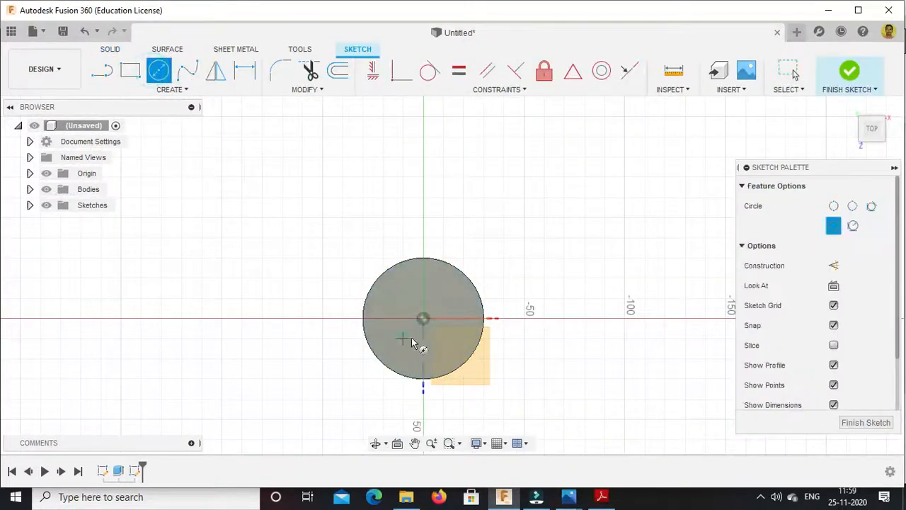
click(423, 318)
text(40)
key(Return)
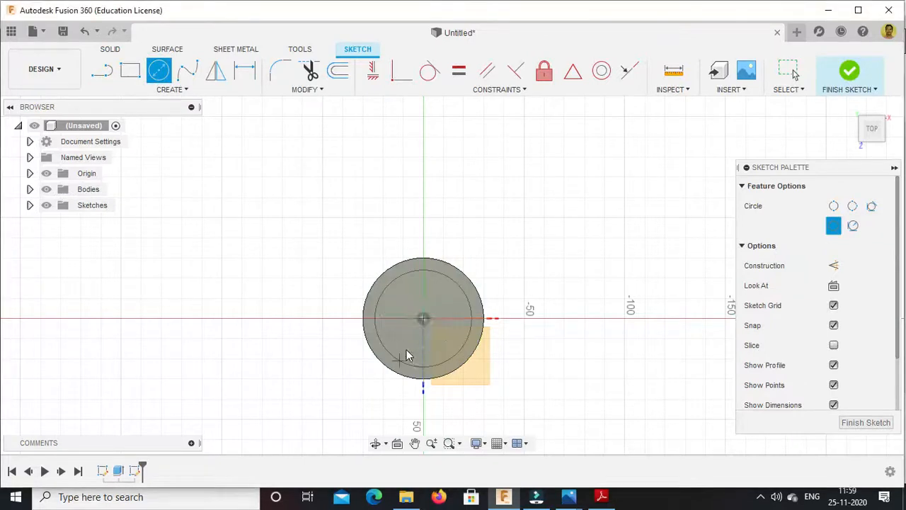
click(850, 70)
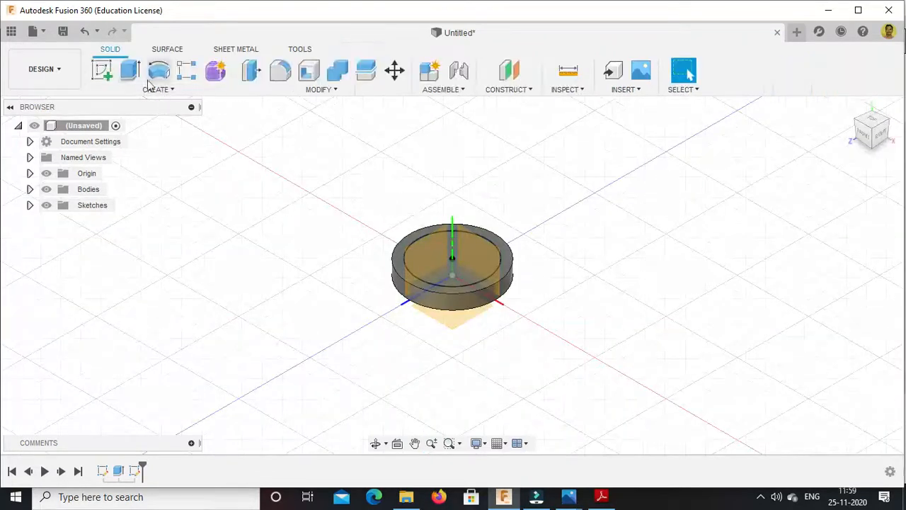
Extrude the 48 mm circle 95 mm upward, joined to the base flange, to form the post's shank.
click(130, 69)
click(461, 276)
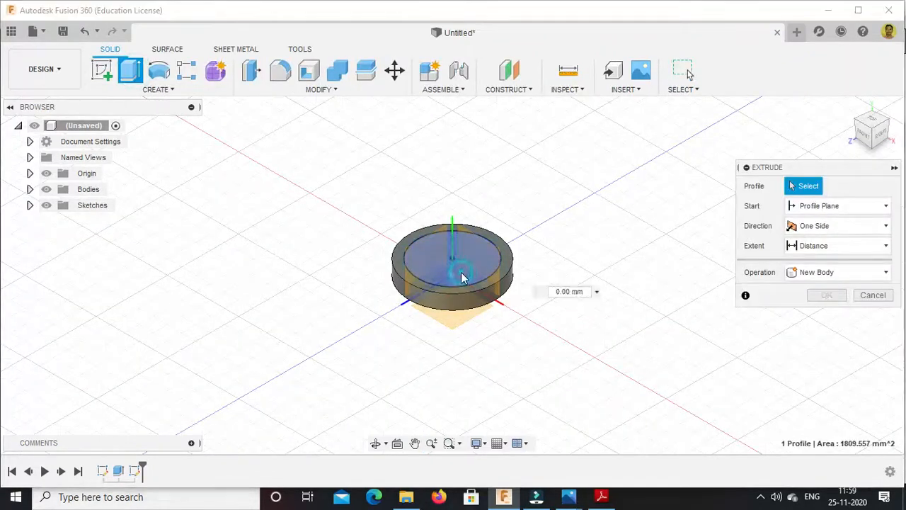
click(461, 276)
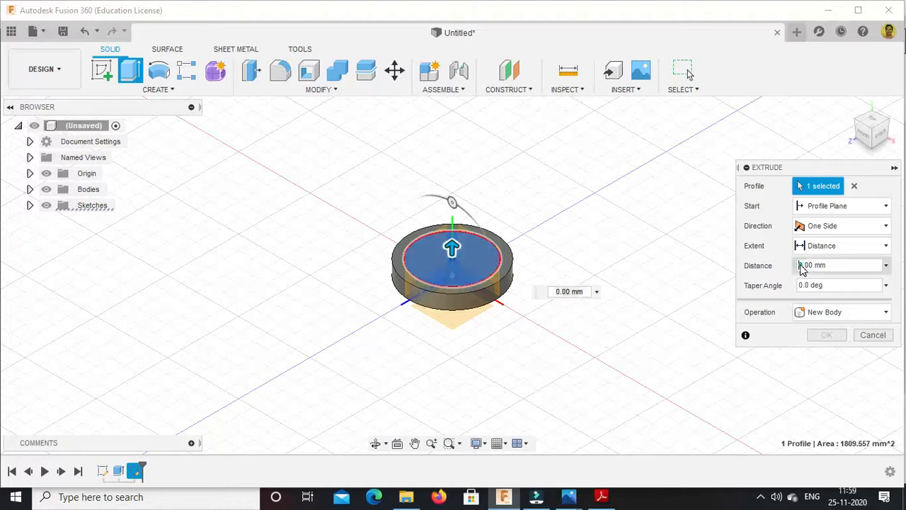
key(Delete)
text(95)
click(829, 335)
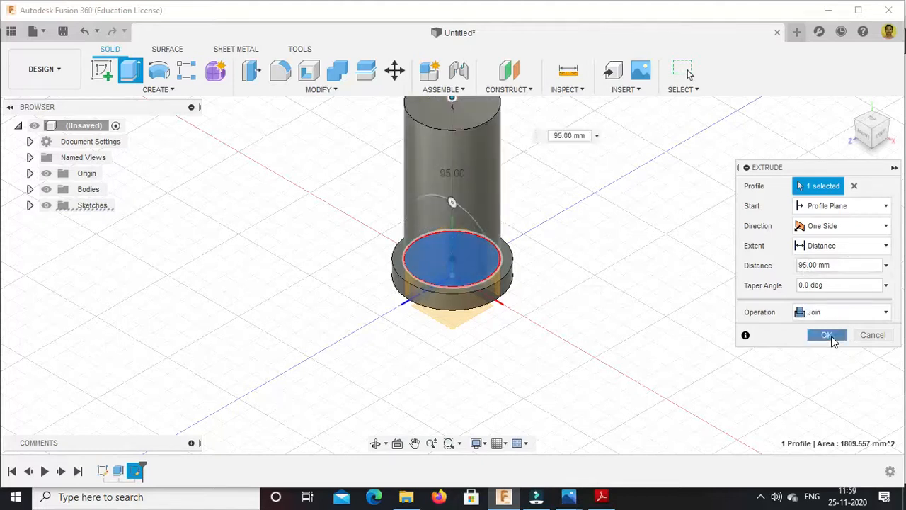
Inspect the extruded shank, check the post's upper section in the PDF drawing, and return to Fusion 360.
scroll(579, 319, down, 5)
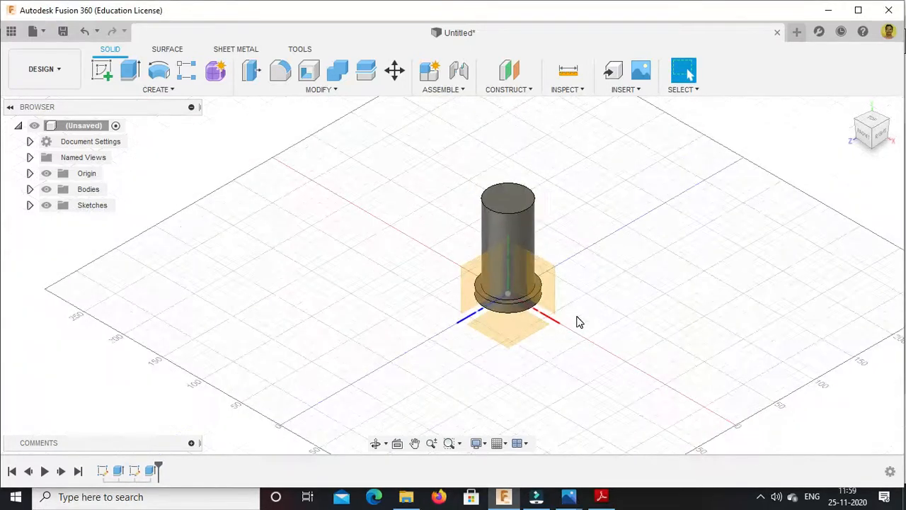
scroll(507, 182, up, 5)
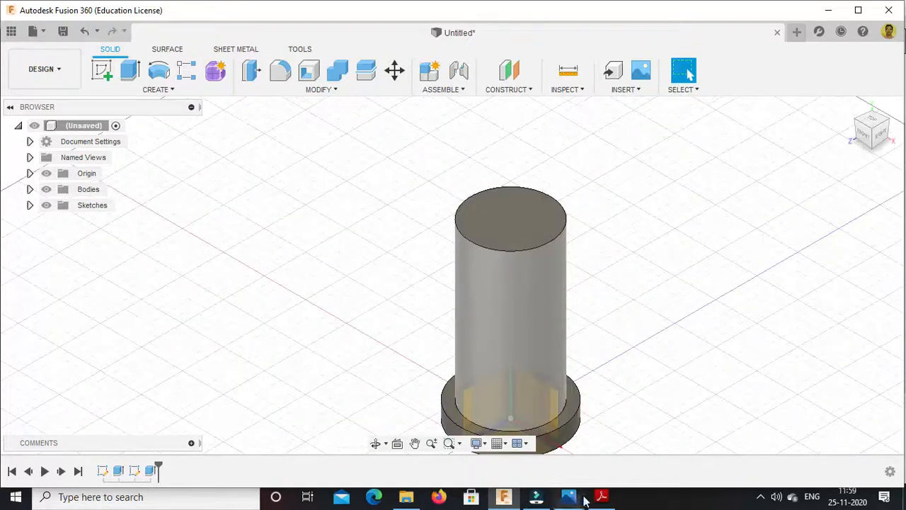
click(601, 497)
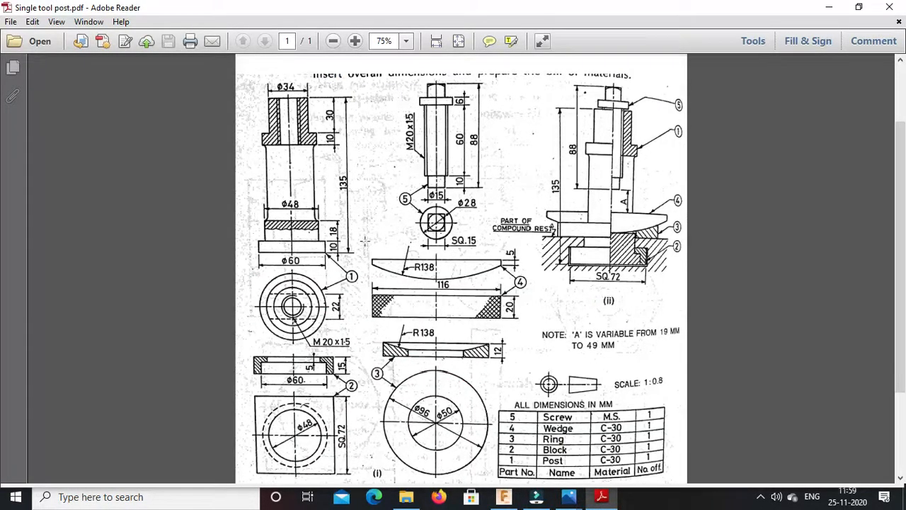
click(504, 497)
Sketch a 34 mm diameter circle centred on the shank's top face and finish the sketch.
click(491, 214)
right_click(492, 214)
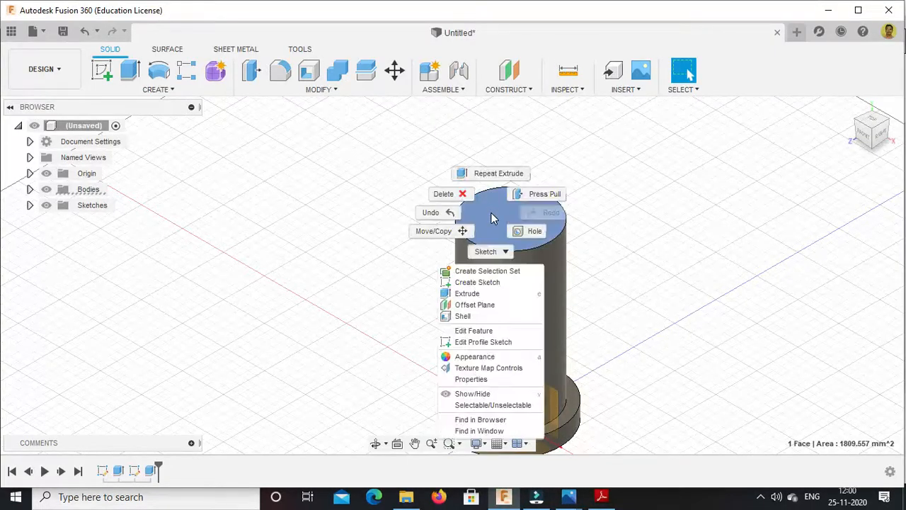
click(477, 282)
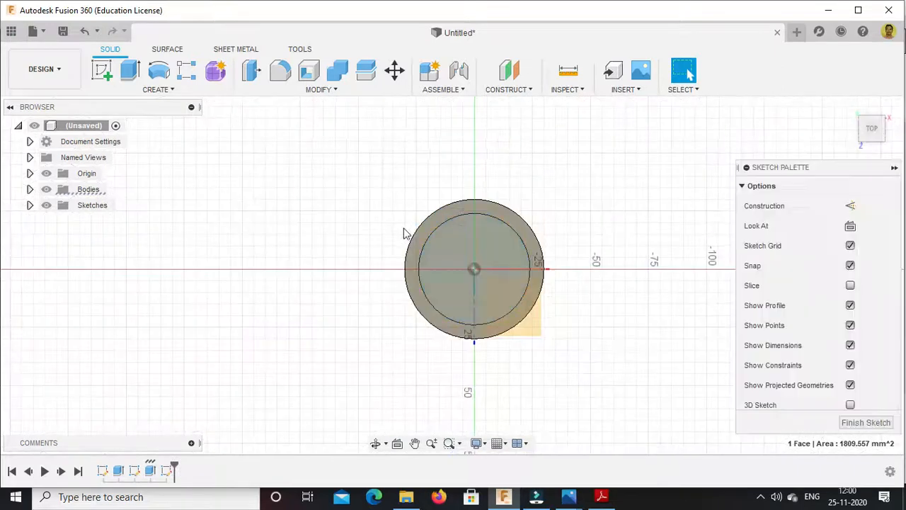
click(158, 70)
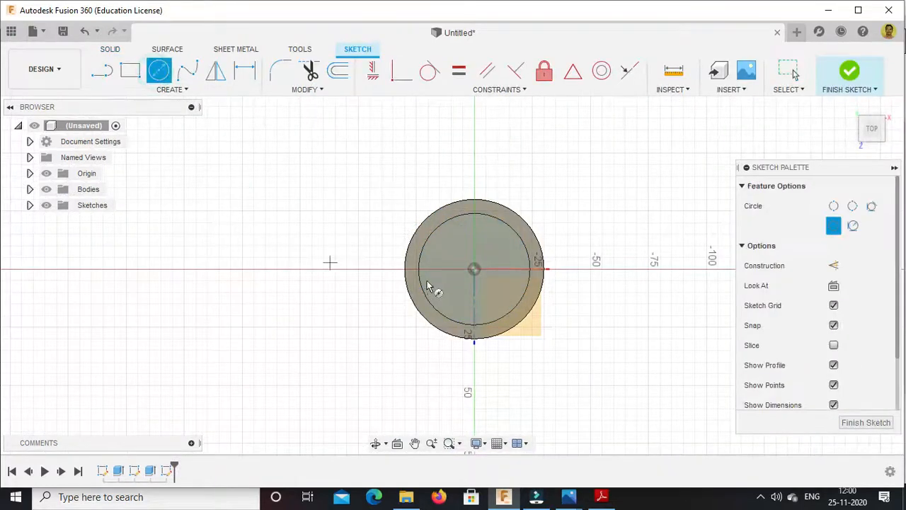
click(474, 270)
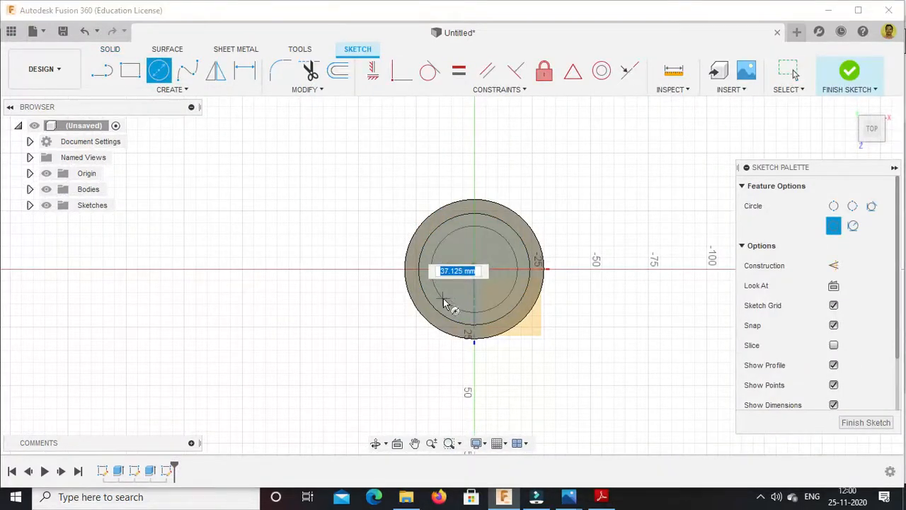
text(34)
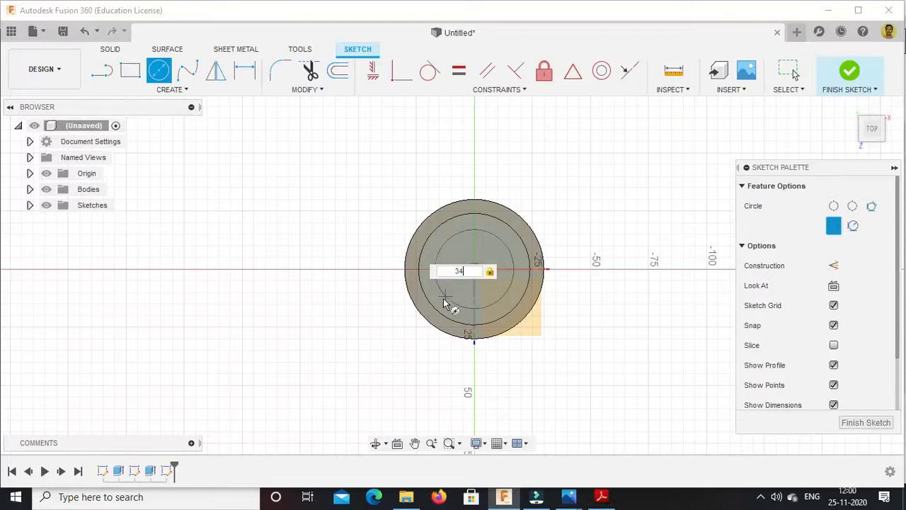
key(Return)
key(Escape)
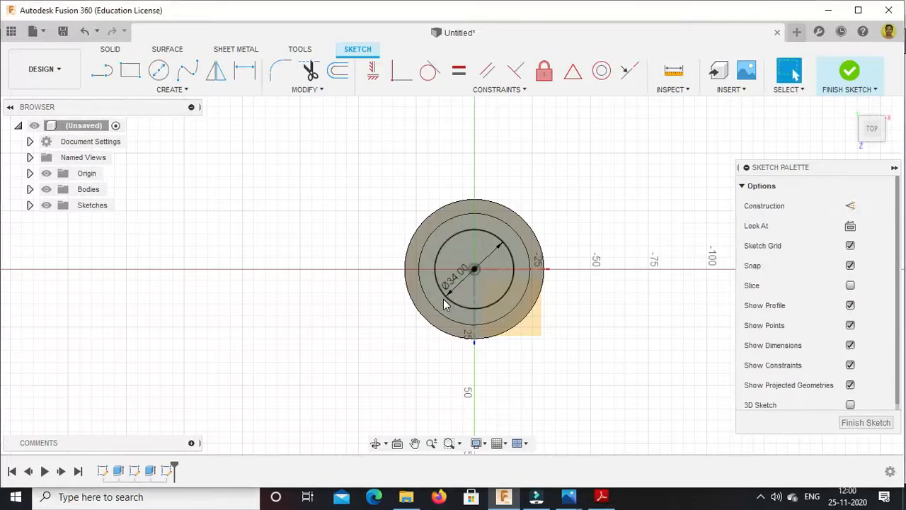
click(855, 76)
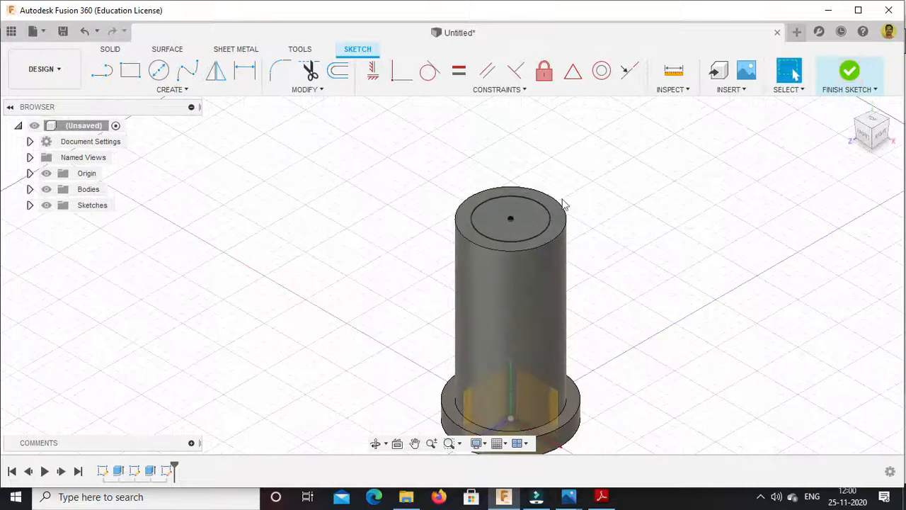
Extrude the 34 mm circle 30 mm upward from the shank's top face to form the post's upper section.
click(132, 73)
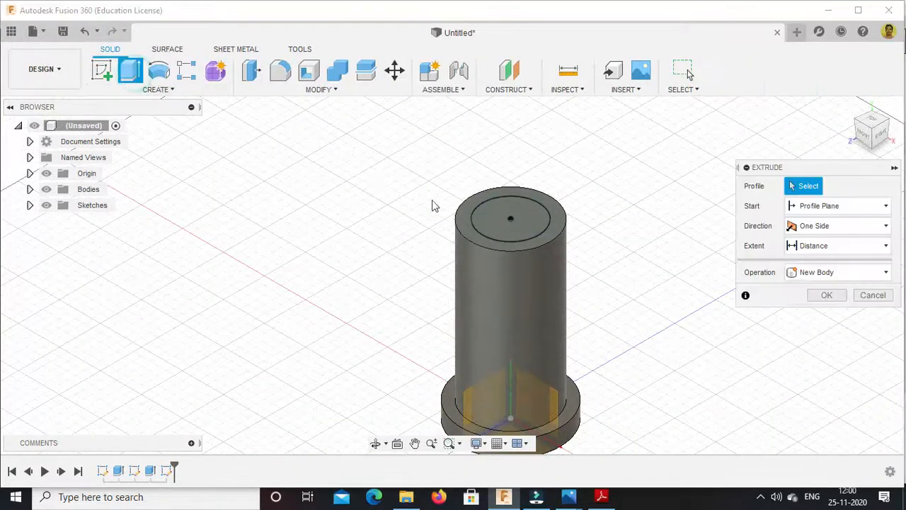
click(495, 218)
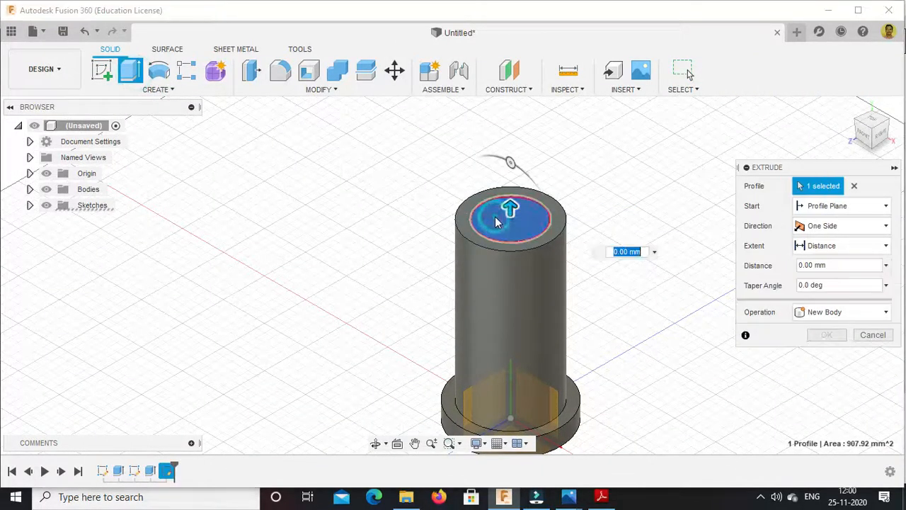
click(801, 266)
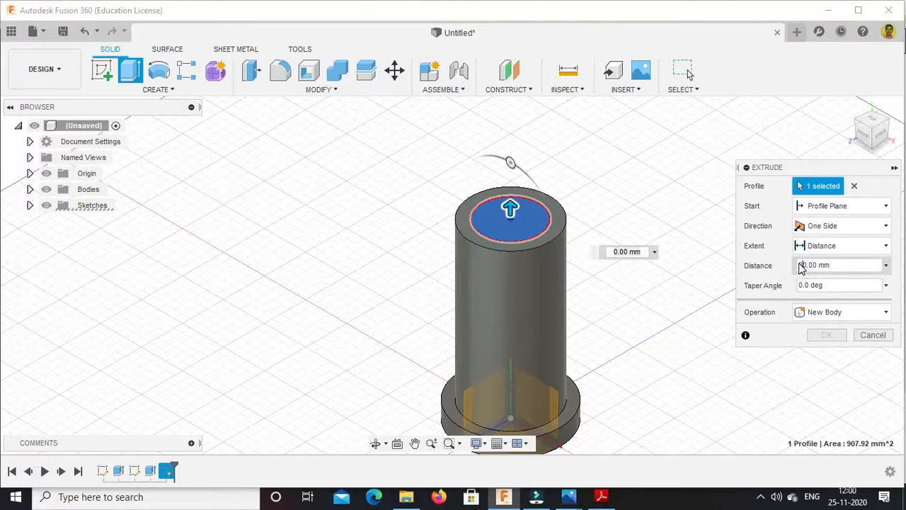
text(30)
key(Return)
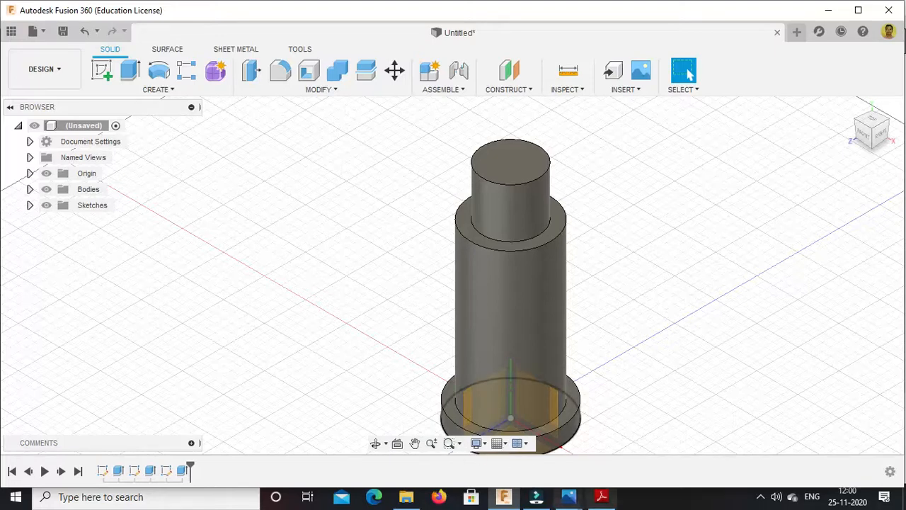
Check the post's dimensions in the PDF drawing, return to Fusion 360, and start a sketch on the XY plane through the post.
click(601, 496)
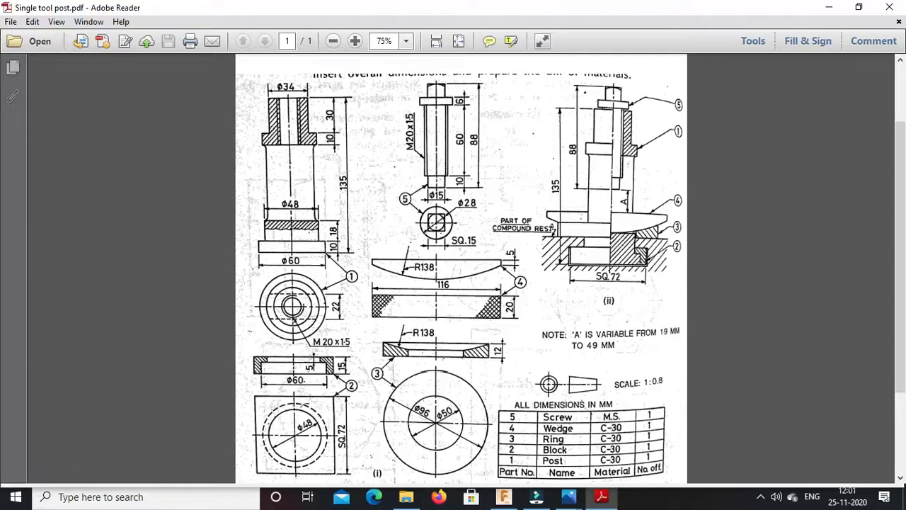
click(504, 497)
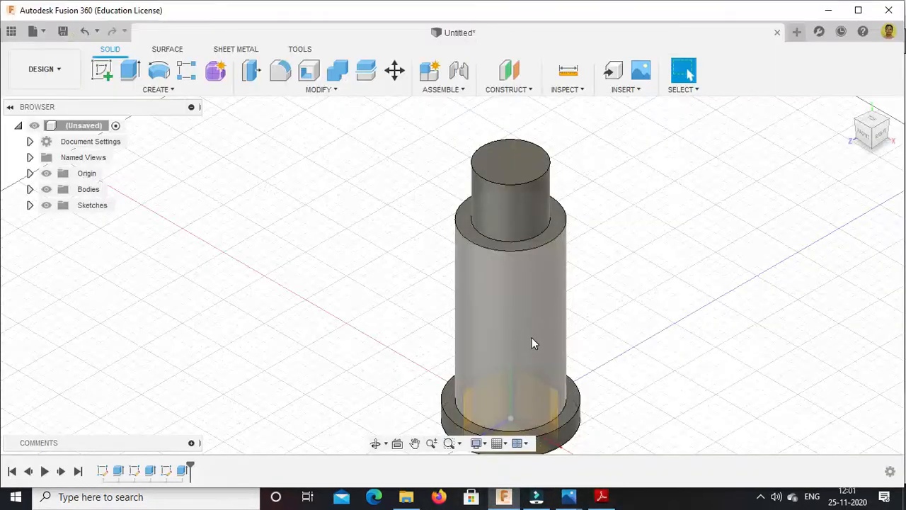
scroll(510, 344, down, 3)
scroll(507, 346, up, 3)
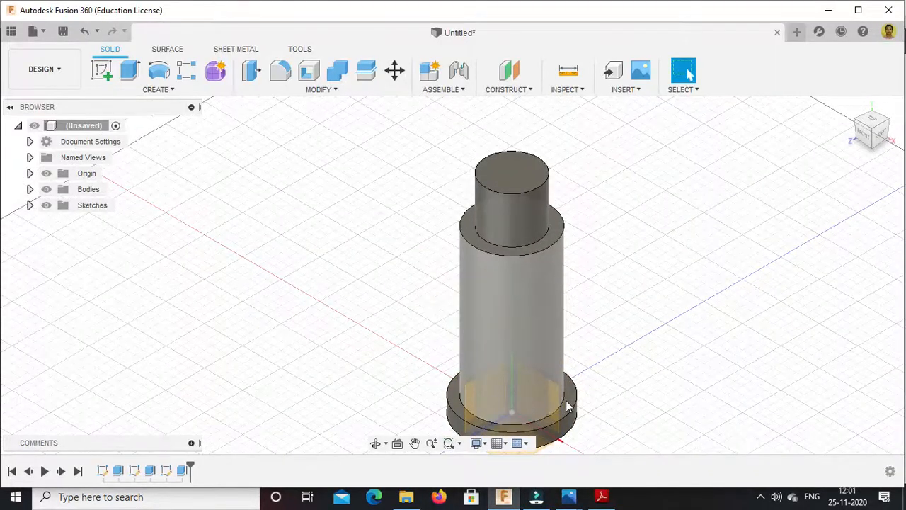
scroll(554, 389, down, 2)
scroll(553, 390, up, 4)
scroll(550, 392, down, 5)
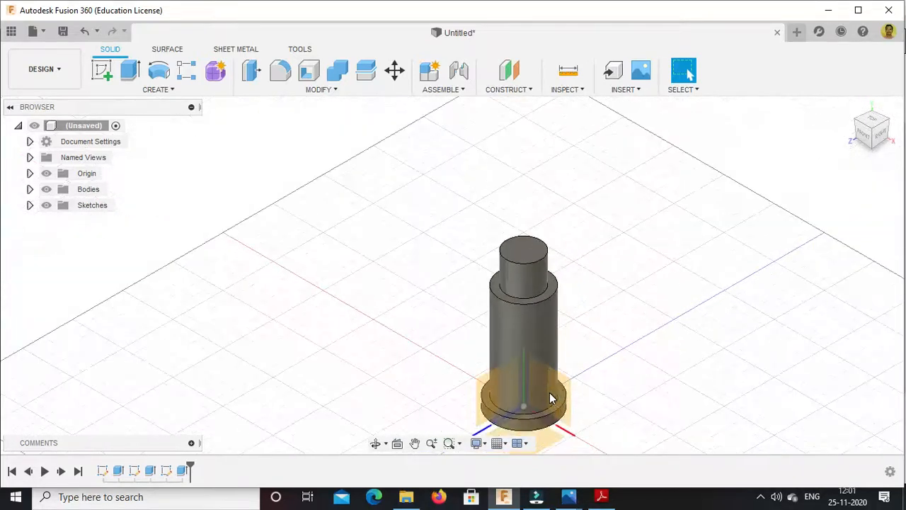
right_click(562, 378)
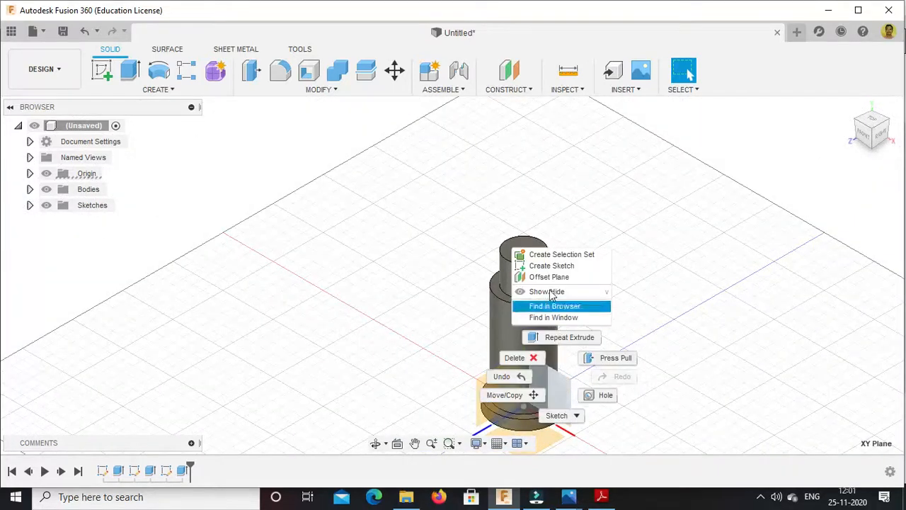
click(545, 267)
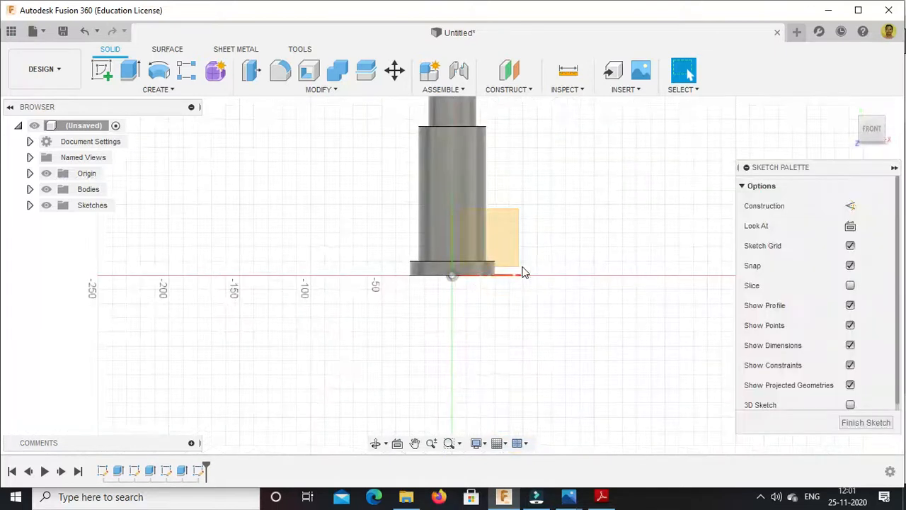
click(170, 91)
click(170, 92)
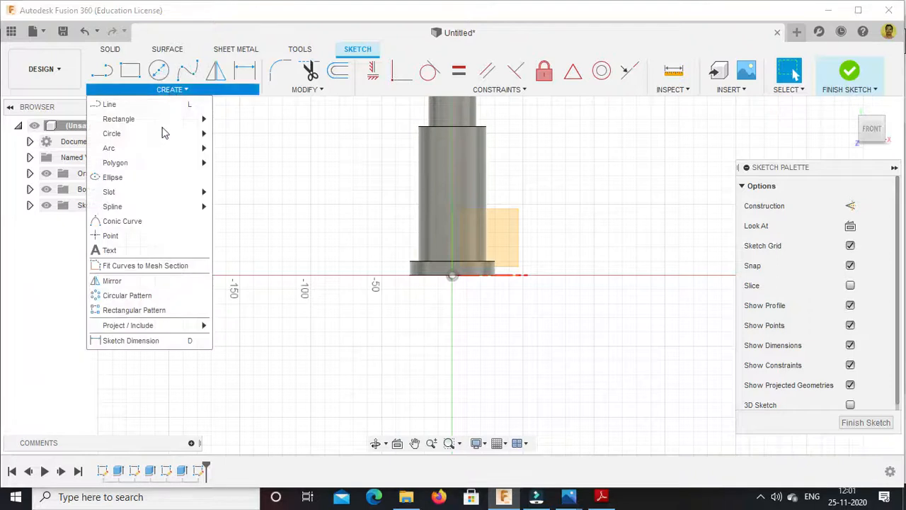
mouse_move(117, 138)
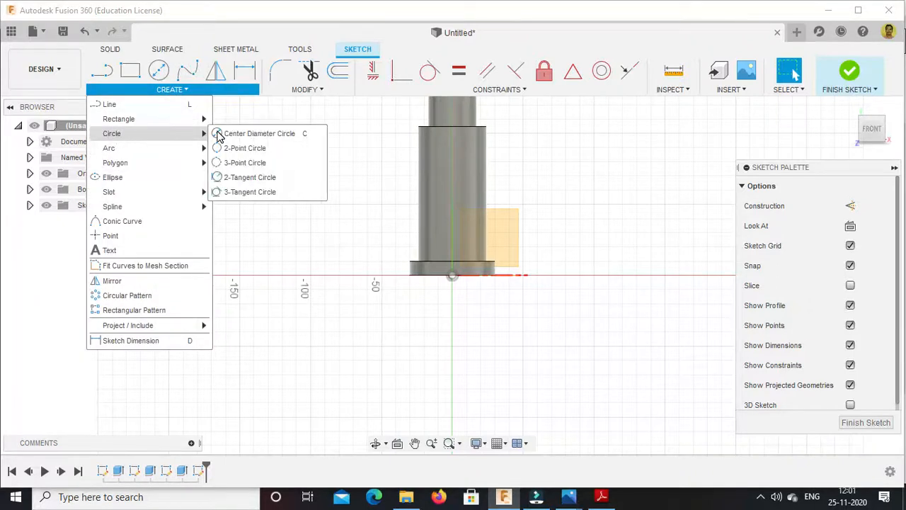
mouse_move(121, 118)
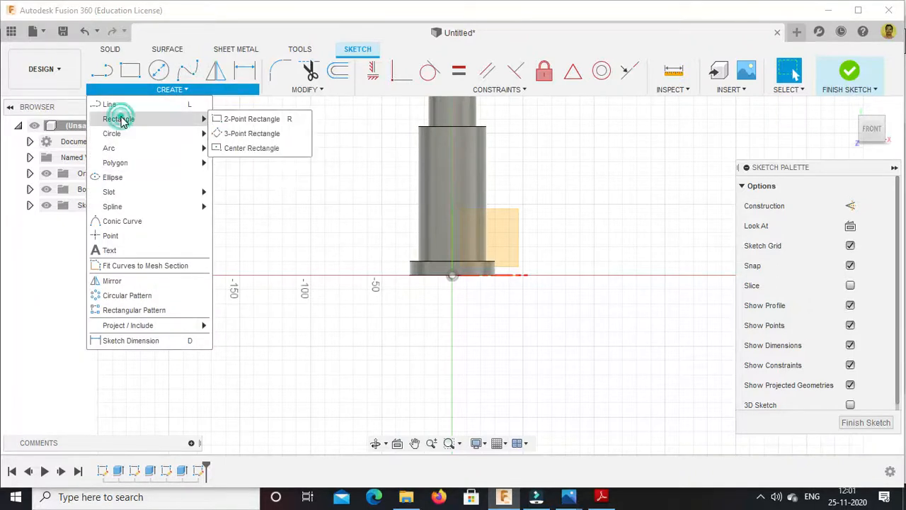
click(240, 147)
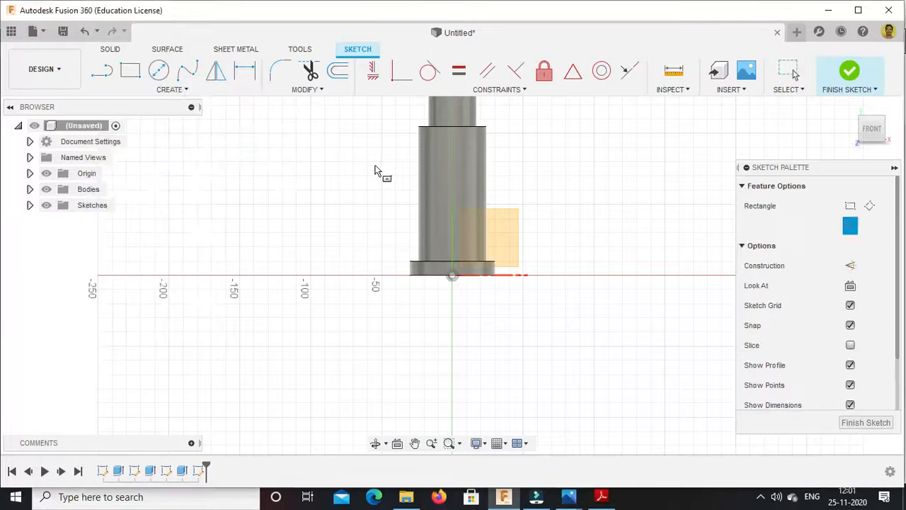
click(451, 196)
scroll(453, 206, up, 2)
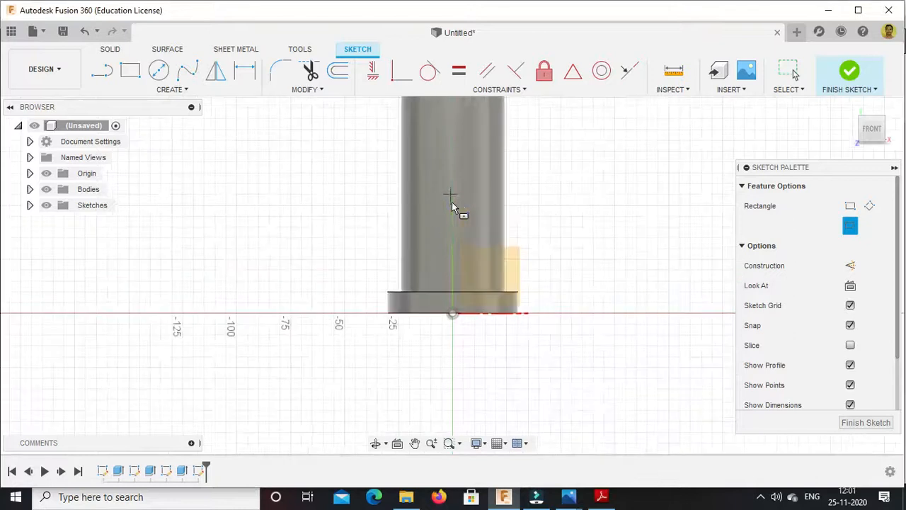
scroll(454, 207, up, 4)
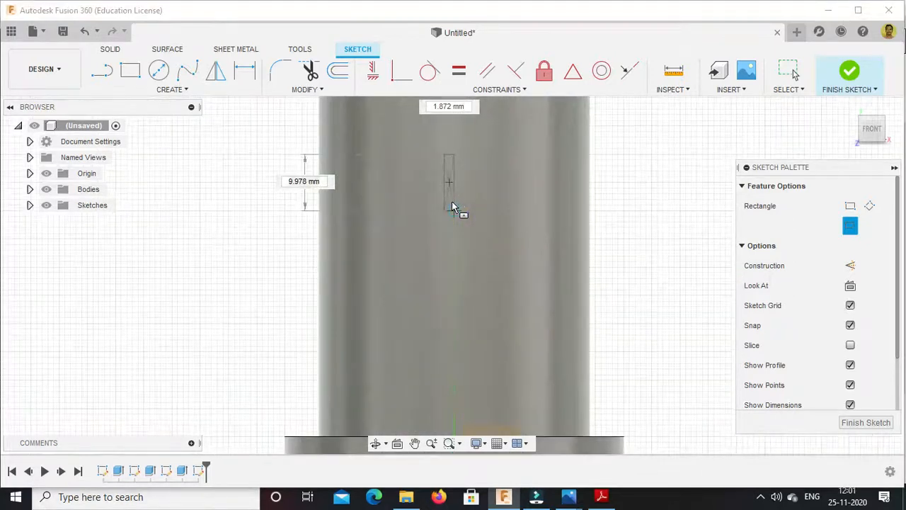
click(454, 207)
key(Escape)
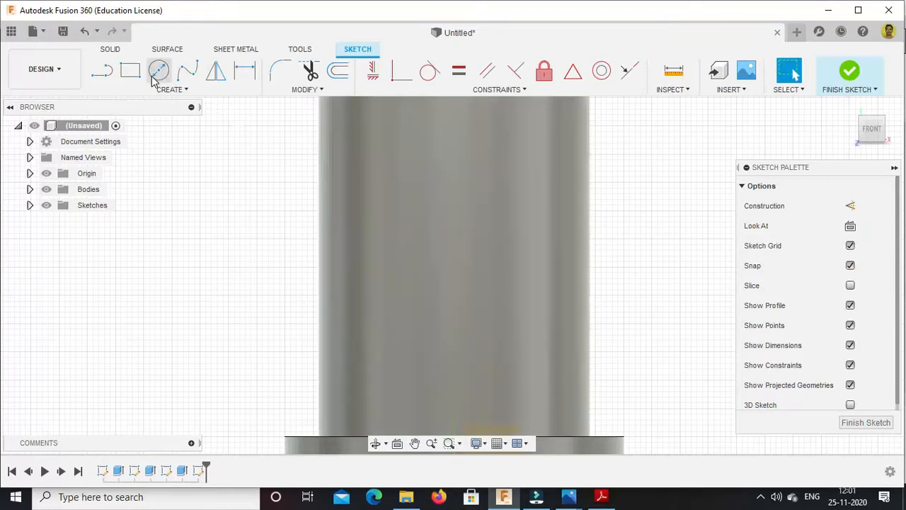
click(186, 89)
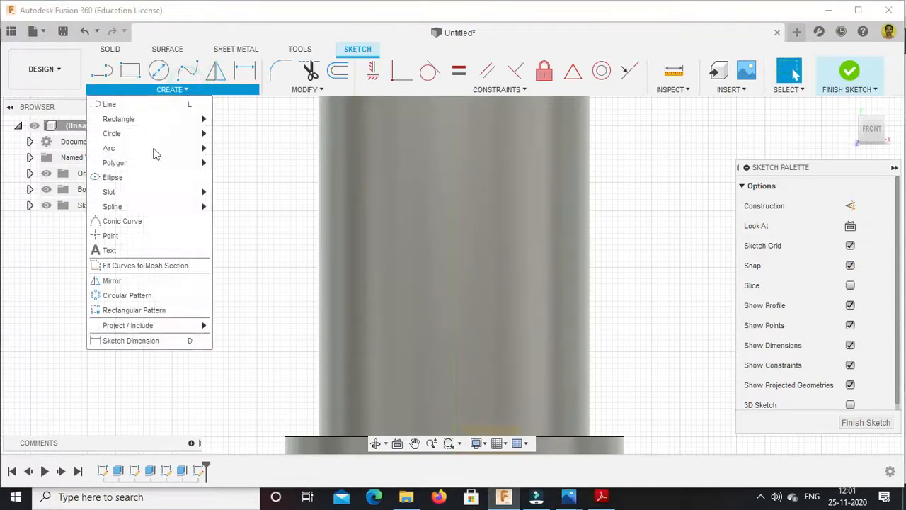
click(126, 119)
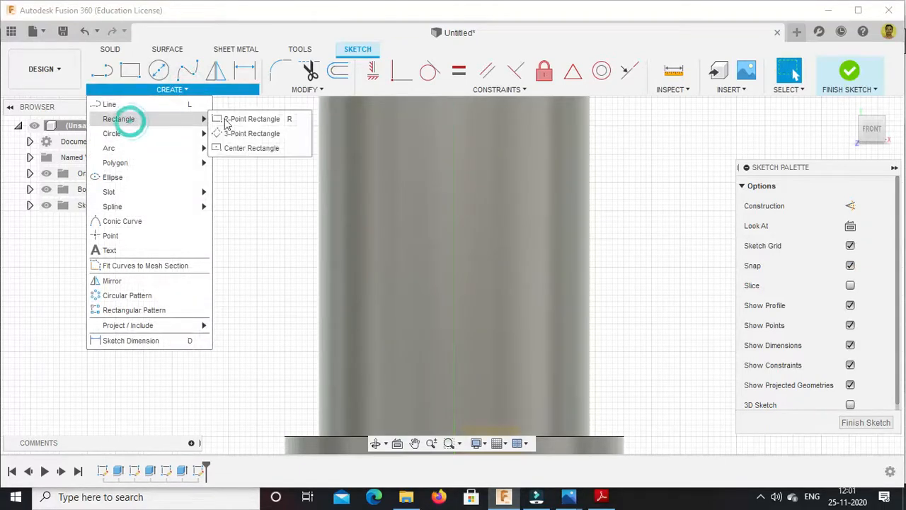
click(250, 148)
scroll(456, 263, up, 1)
scroll(456, 263, down, 3)
scroll(450, 378, up, 4)
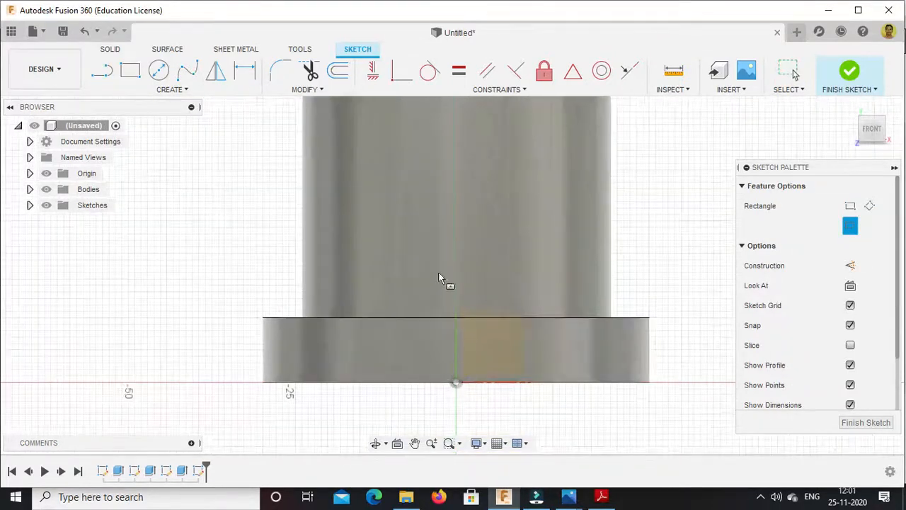
click(455, 182)
key(Escape)
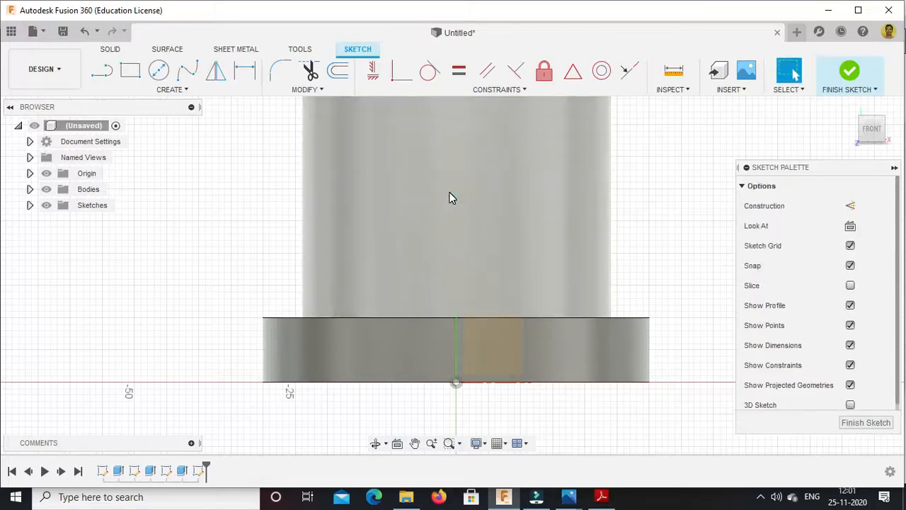
Sketch a center rectangle on the shank's vertical axis, 22 mm wide and 135-68 (67 mm) high.
scroll(450, 194, down, 10)
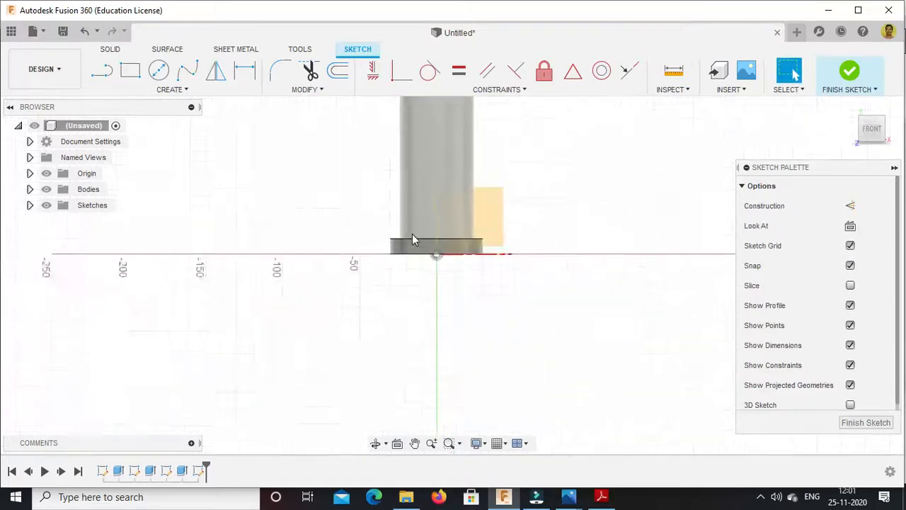
scroll(417, 128, up, 3)
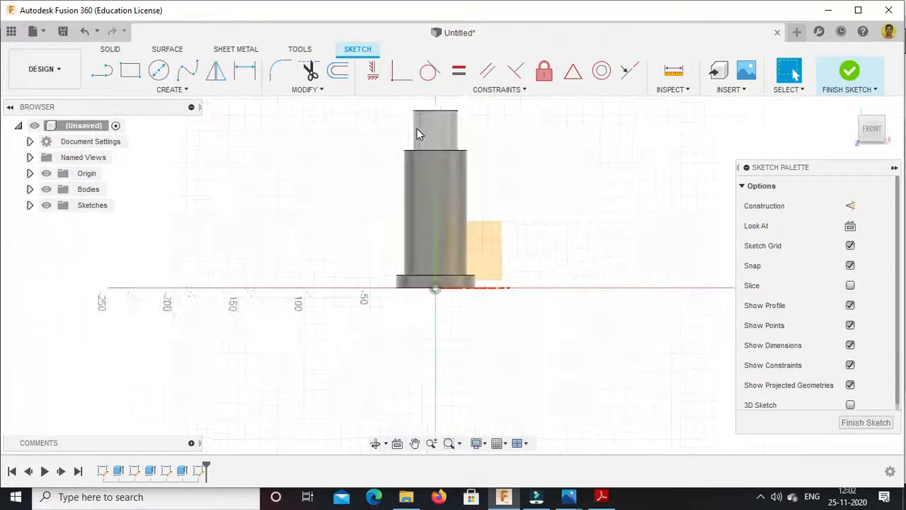
click(169, 89)
click(88, 120)
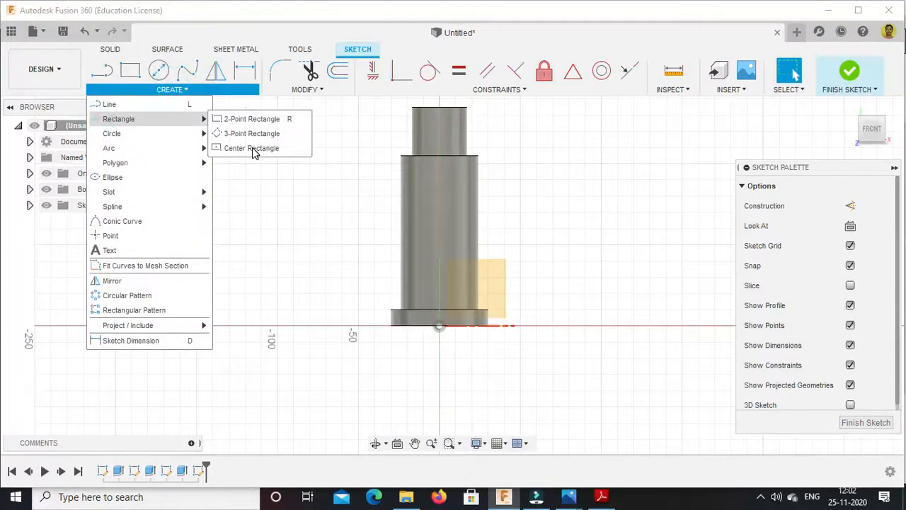
click(252, 149)
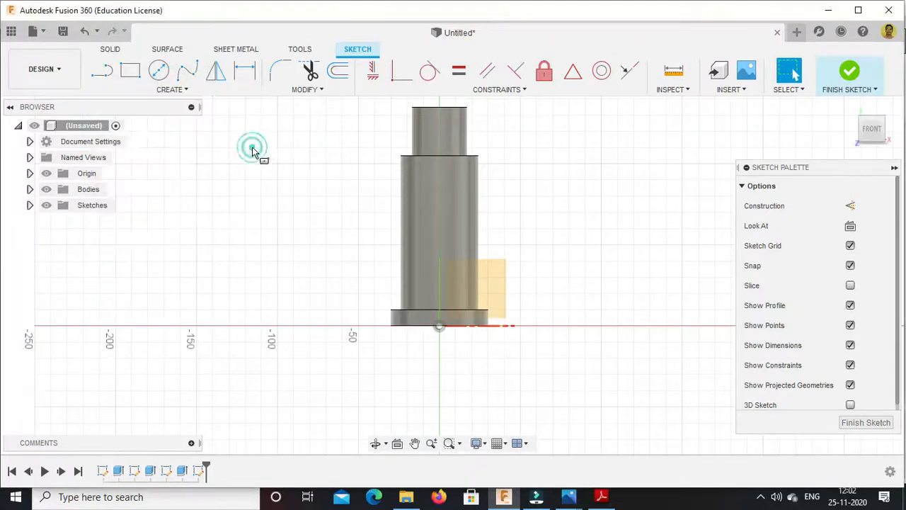
click(438, 212)
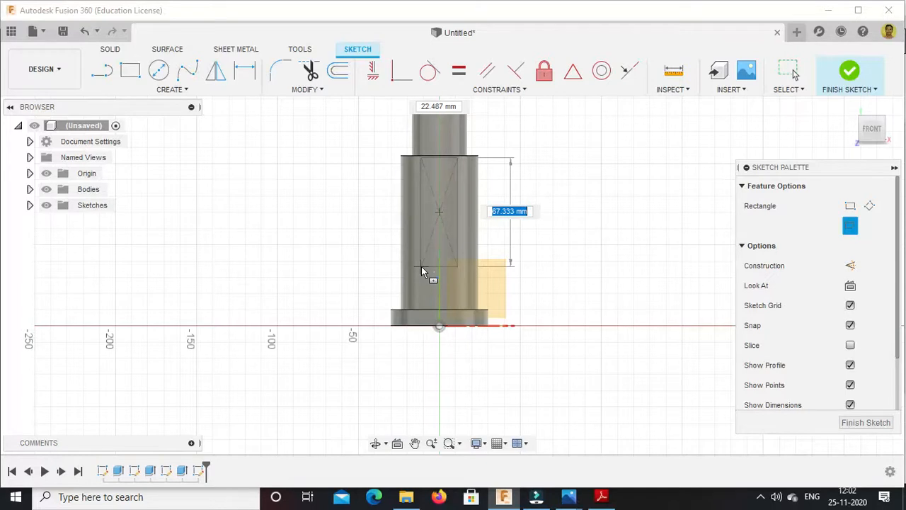
key(Tab)
text(22)
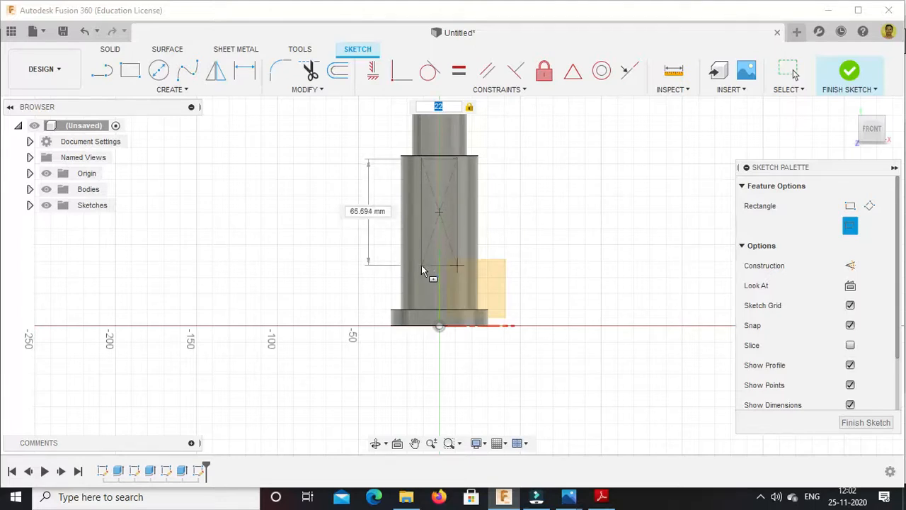
key(Tab)
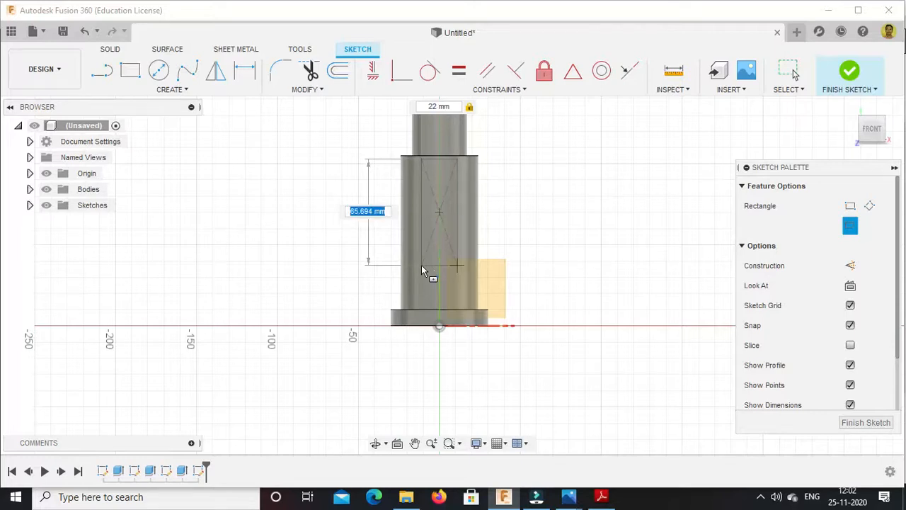
text(135)
key(Tab)
text(-68)
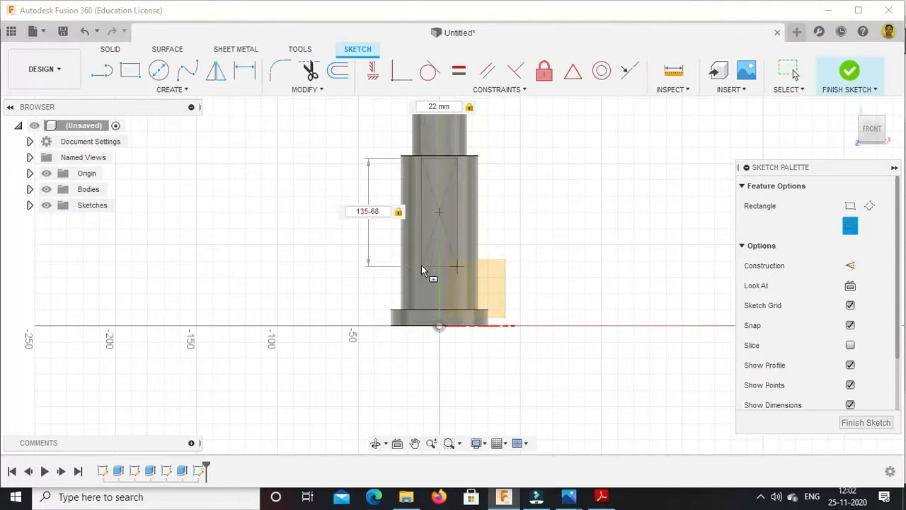
key(Return)
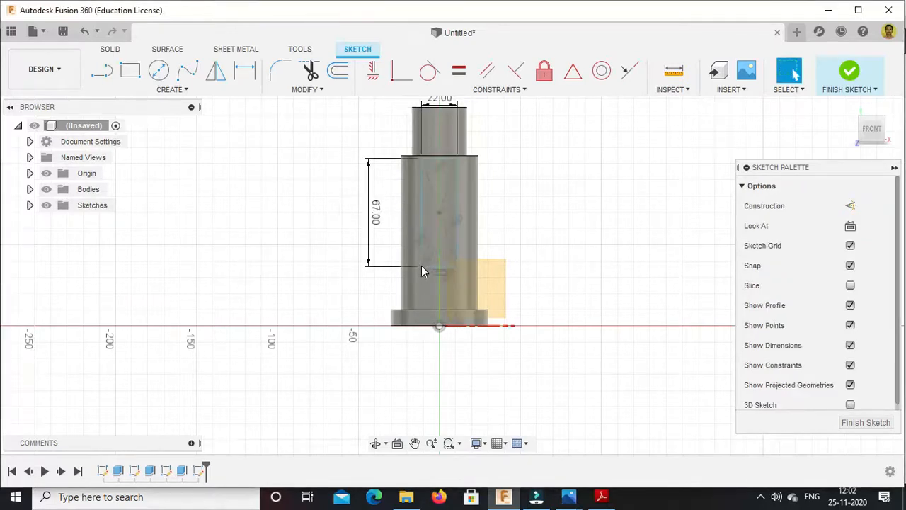
Dimension the rectangle's lower edge 28 mm above the base flange's bottom edge and finish the sketch.
click(238, 71)
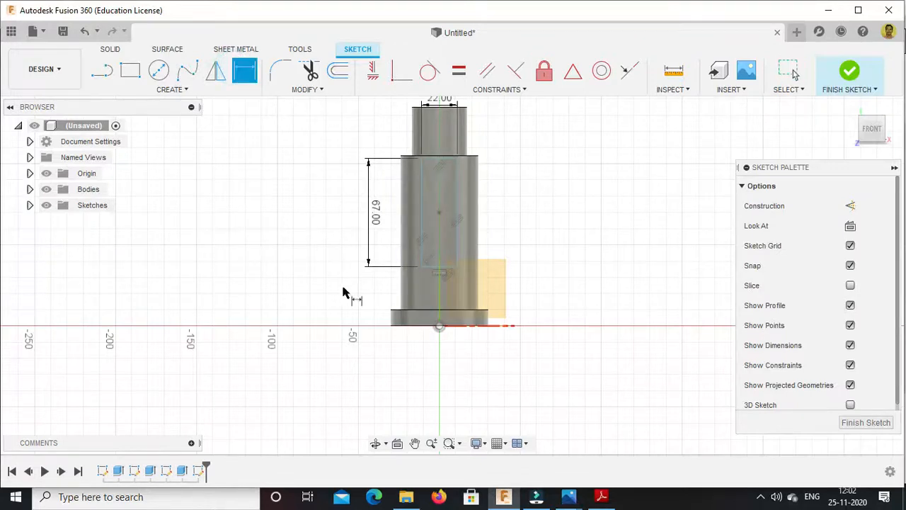
click(444, 266)
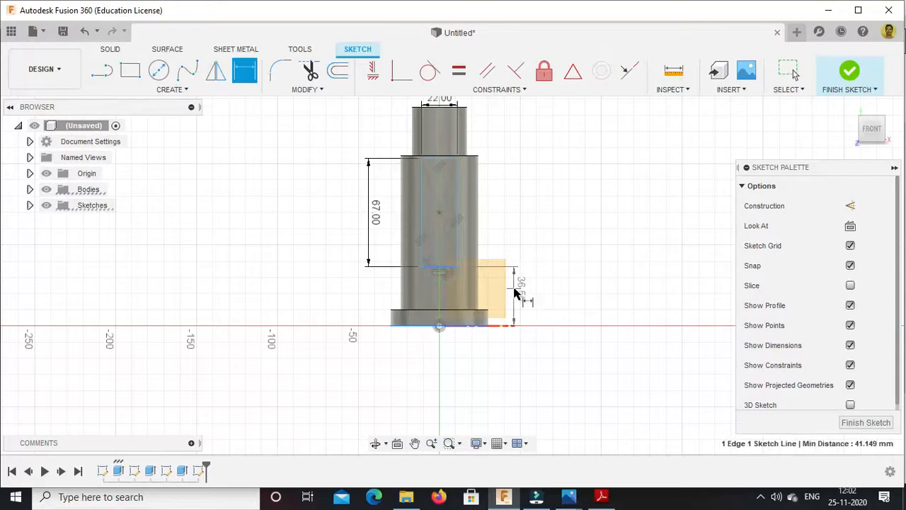
click(546, 299)
text(28)
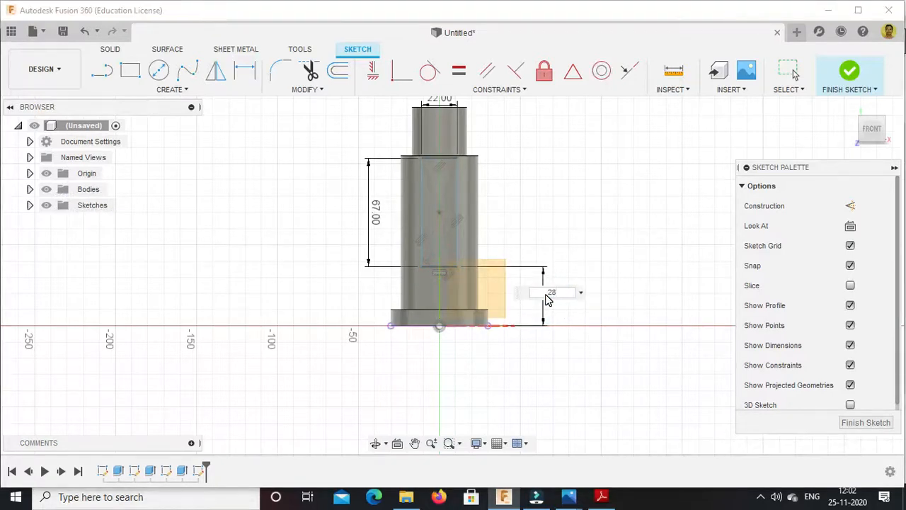
key(Return)
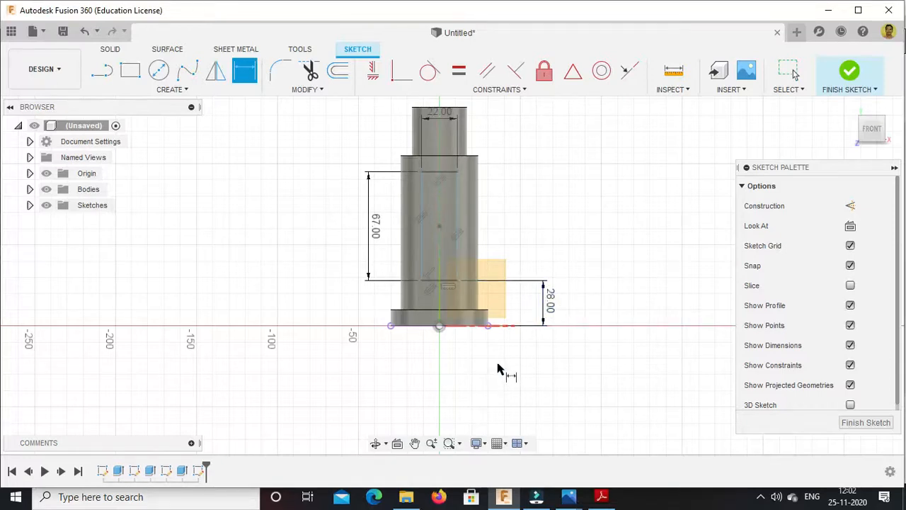
click(849, 74)
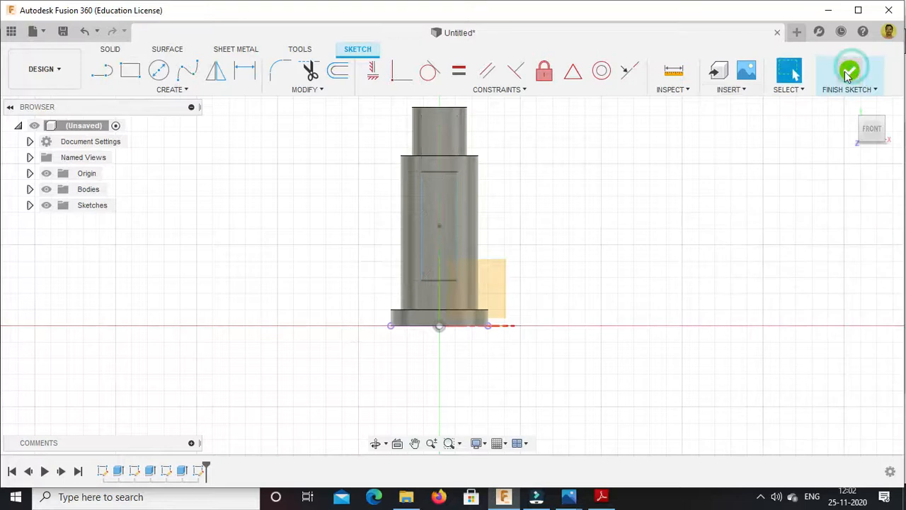
Cut the 22 mm wide rectangle symmetrically through the entire post with Extrude to form the rectangular slot.
click(850, 106)
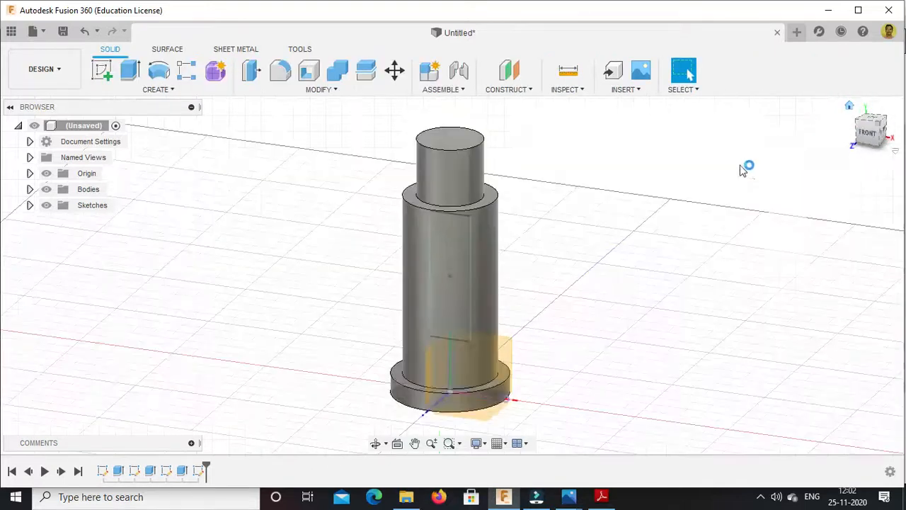
click(129, 81)
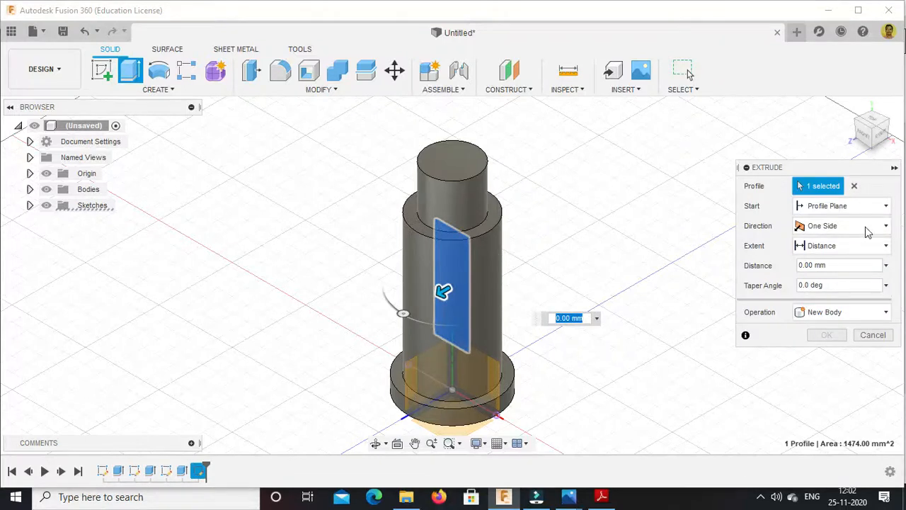
click(868, 226)
click(831, 273)
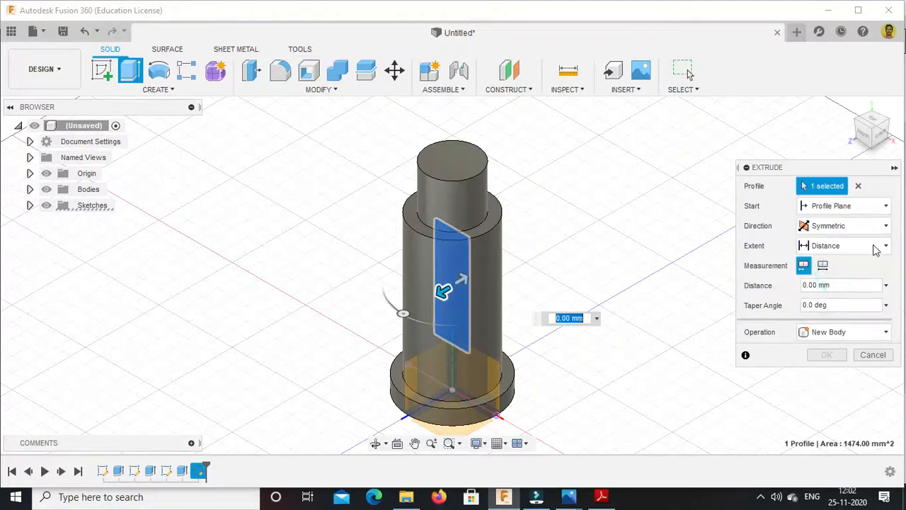
click(875, 250)
click(820, 278)
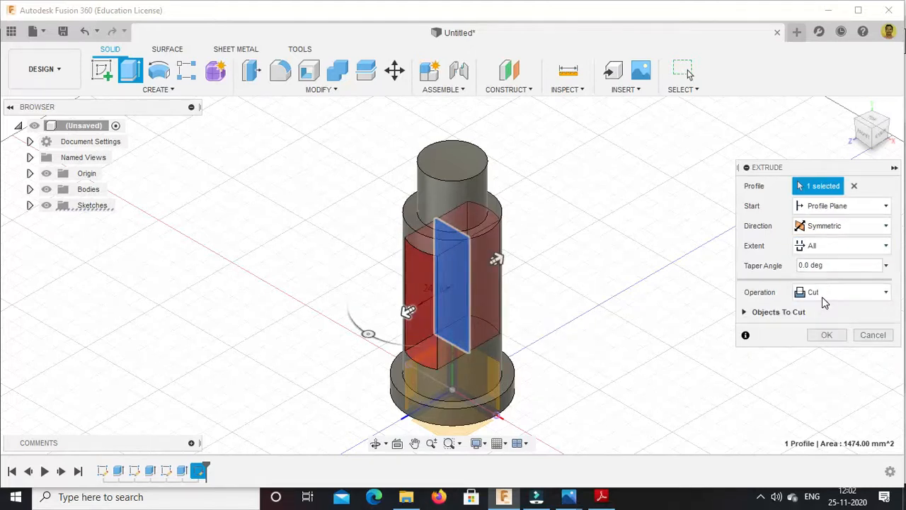
click(828, 336)
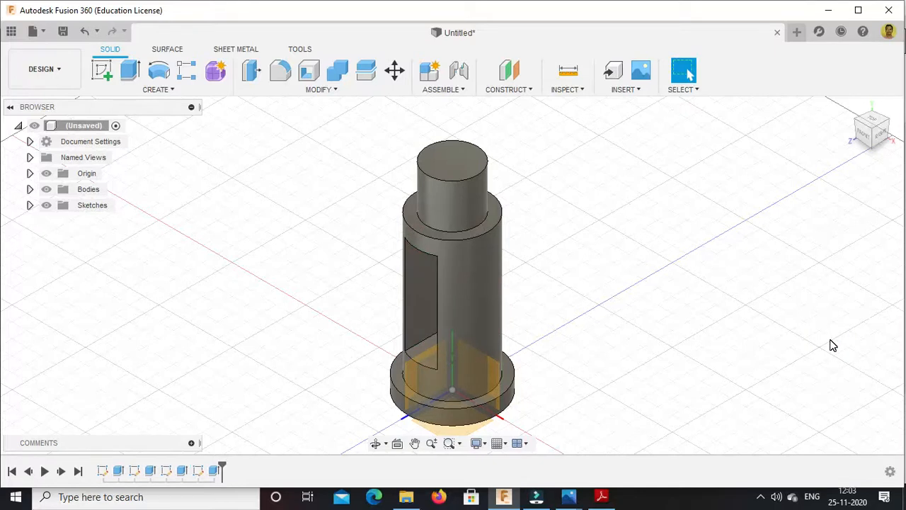
click(859, 134)
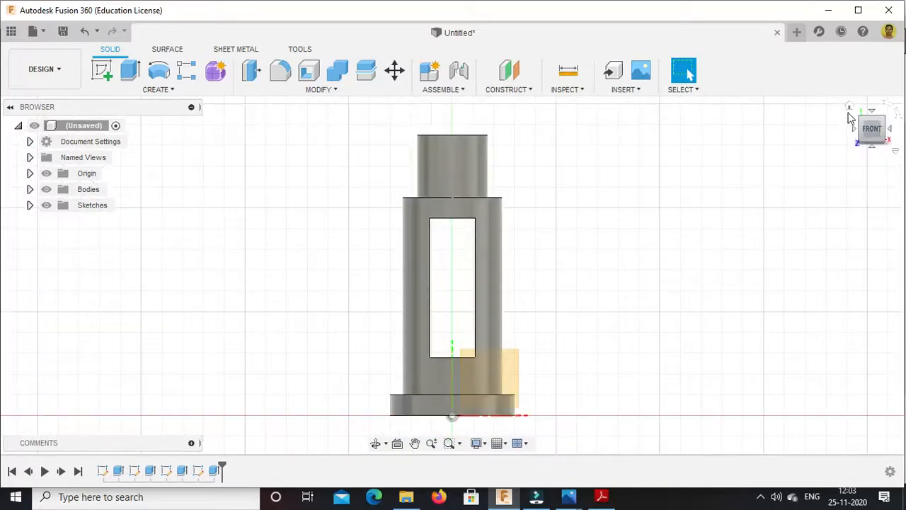
click(850, 110)
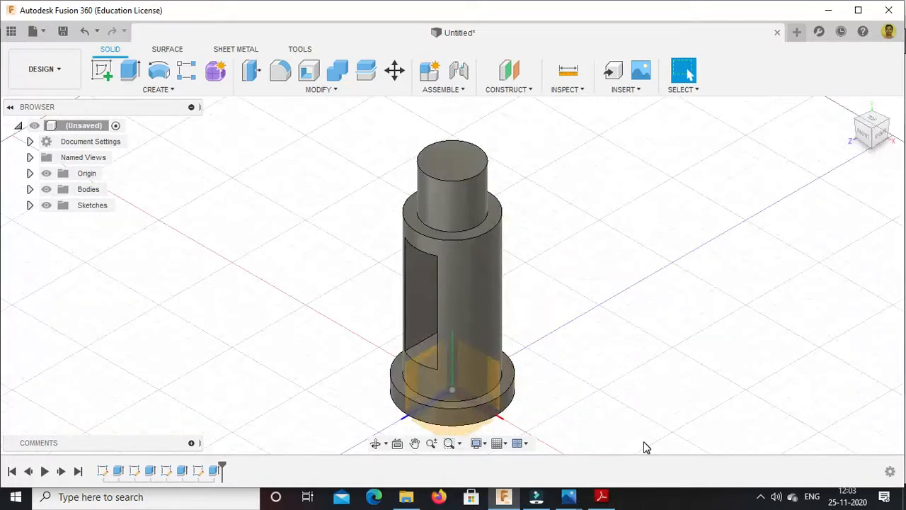
Examine the post's bore and thread callout in the PDF drawing, then return to Fusion 360.
mouse_move(575, 501)
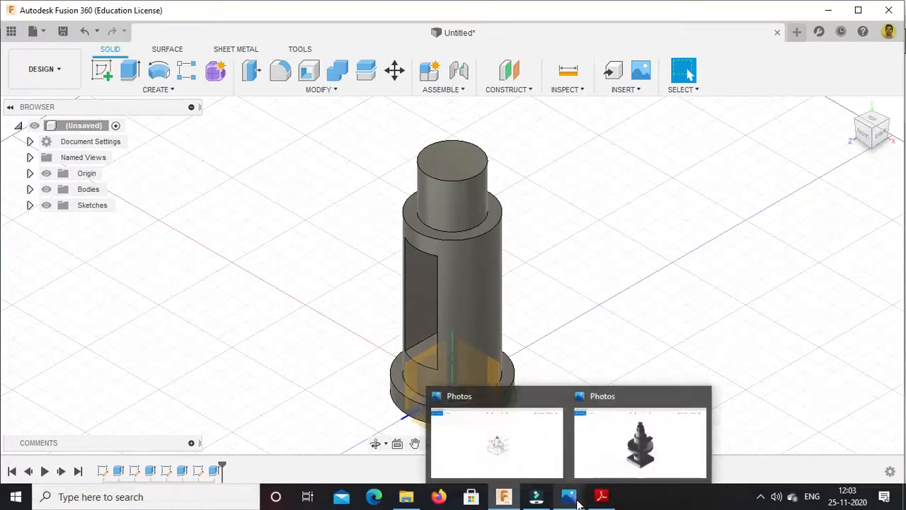
click(602, 496)
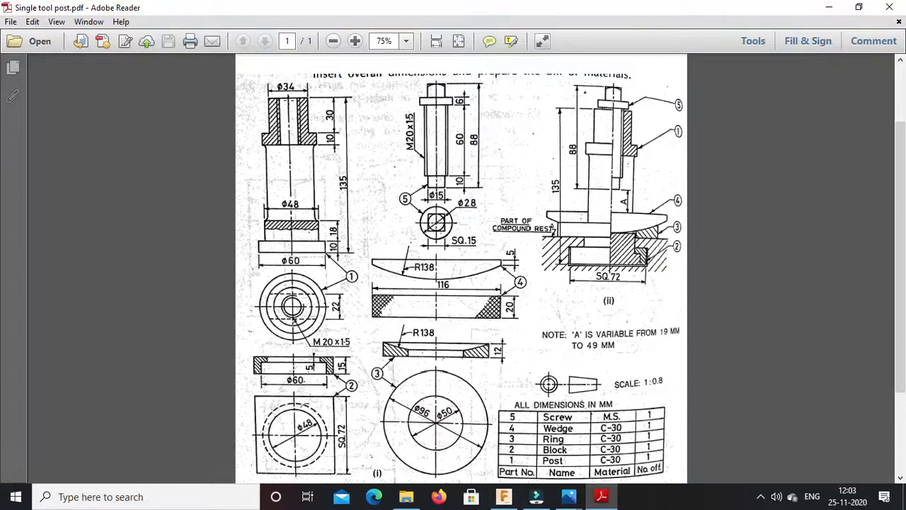
scroll(287, 99, down, 3)
scroll(287, 99, up, 3)
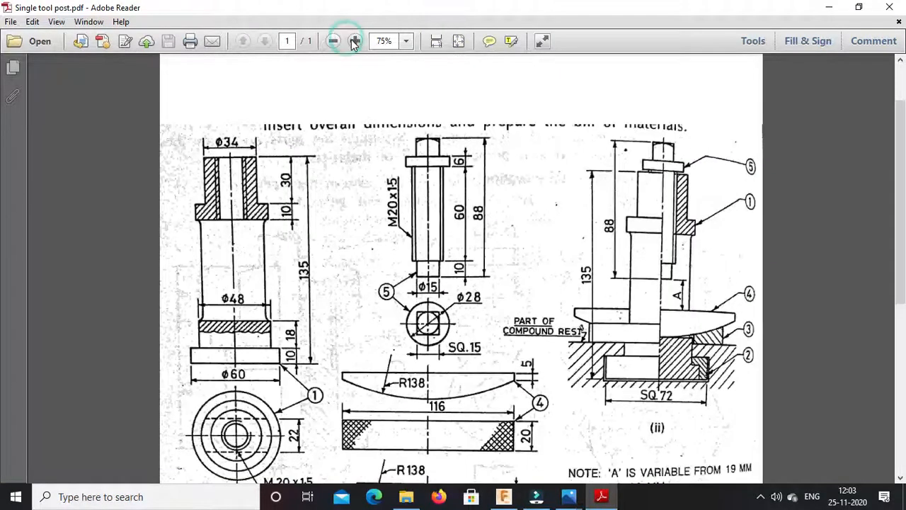
click(355, 41)
click(354, 41)
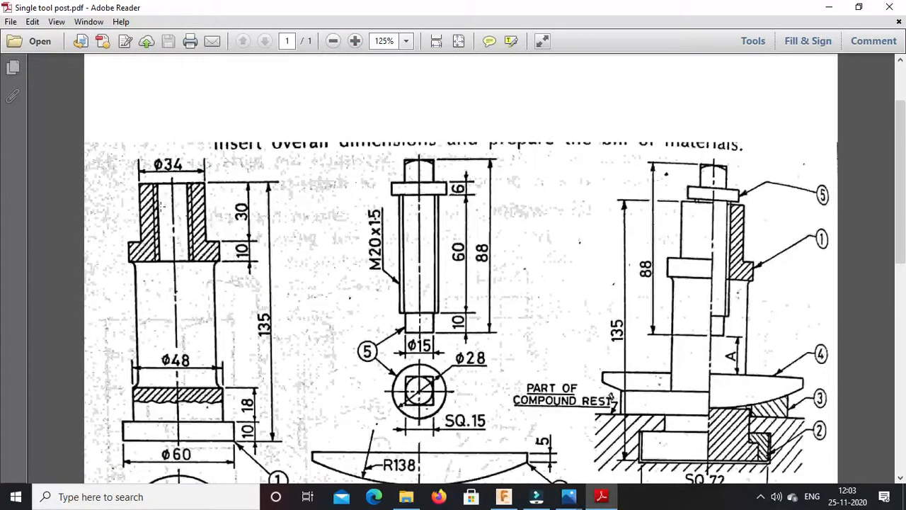
scroll(460, 269, down, 6)
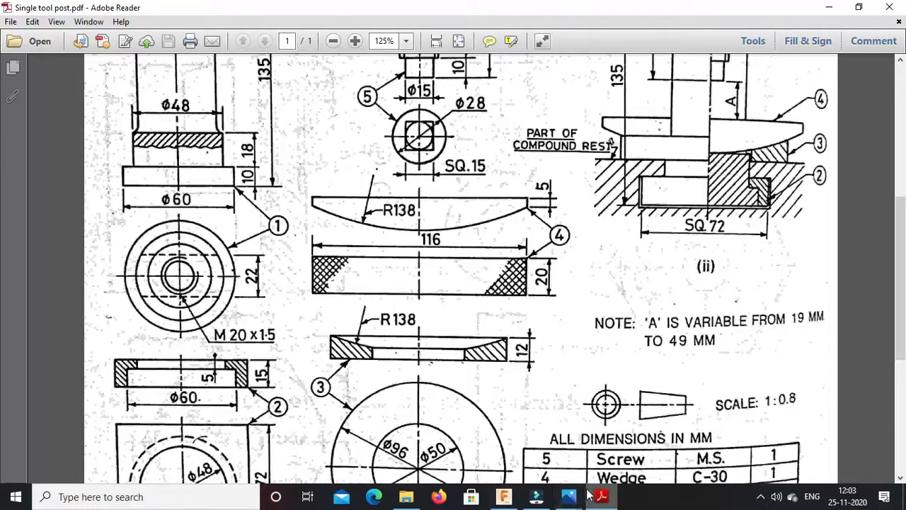
click(504, 497)
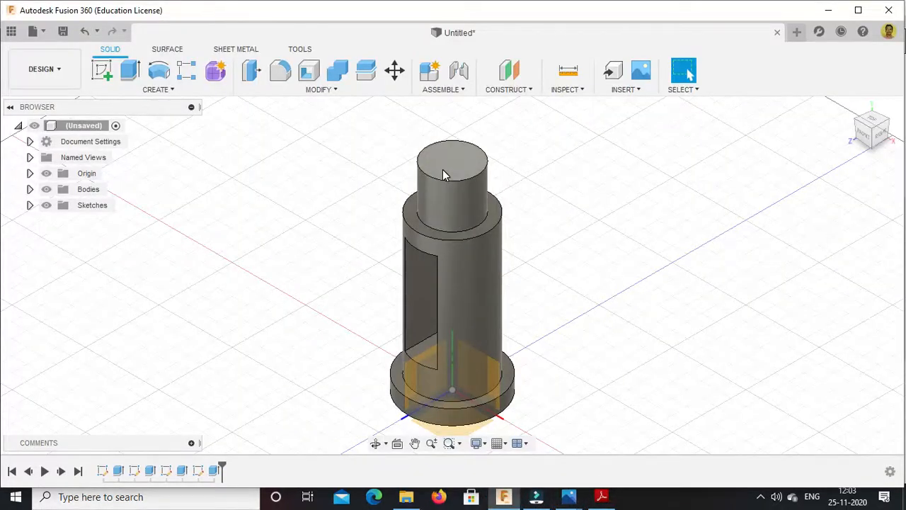
Start a Hole feature placed on the top face of the post's upper section.
click(159, 91)
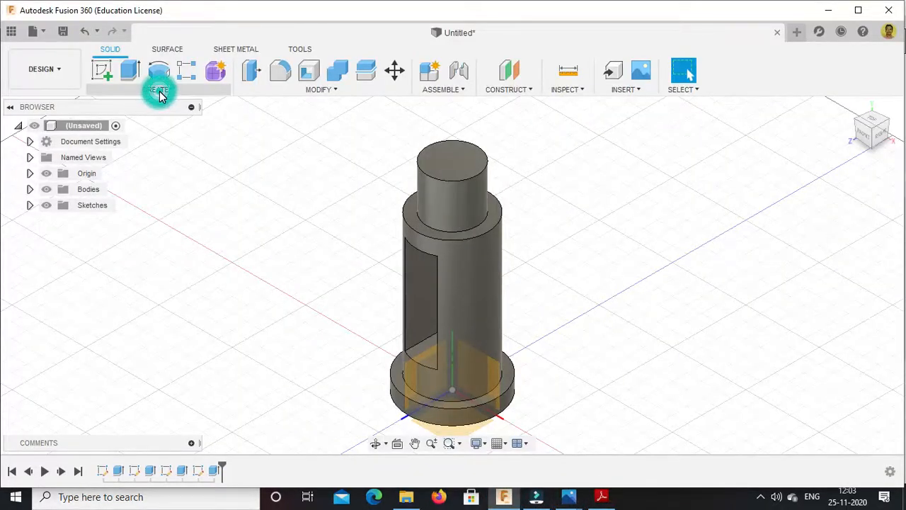
click(157, 93)
click(156, 96)
click(169, 93)
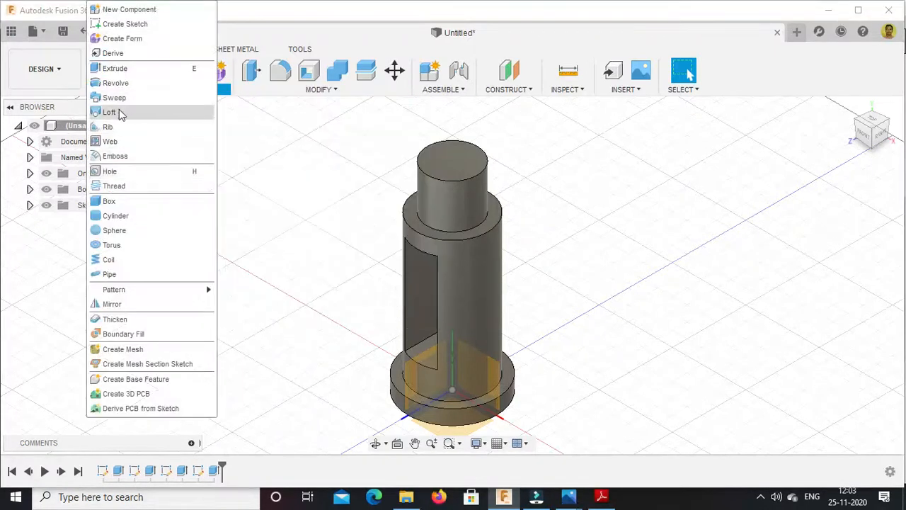
click(105, 171)
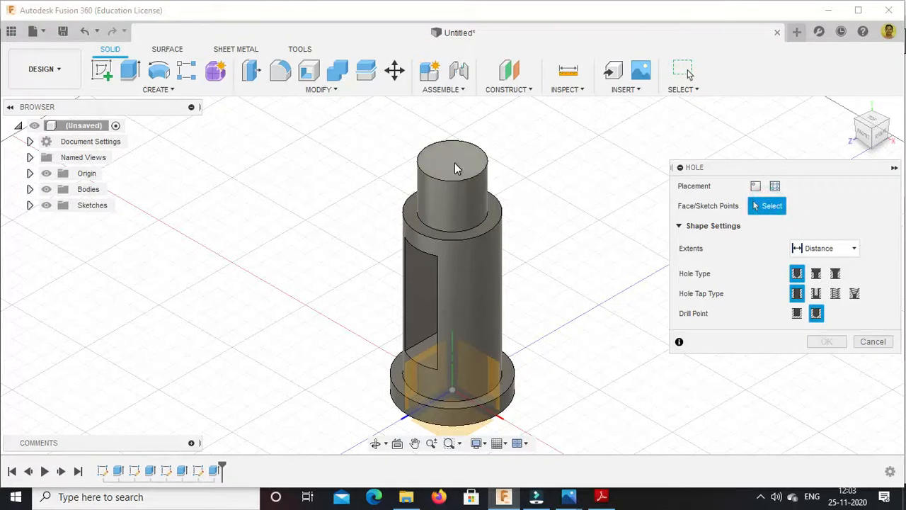
scroll(455, 165, up, 3)
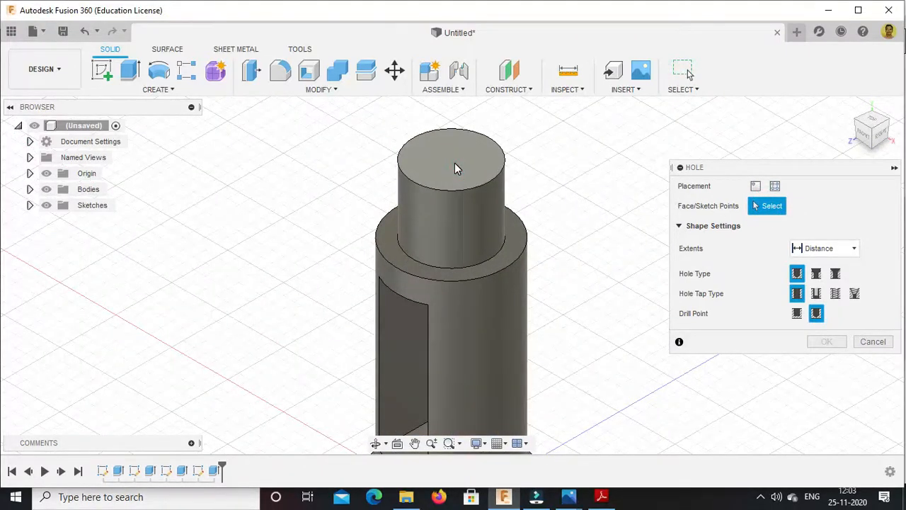
click(454, 163)
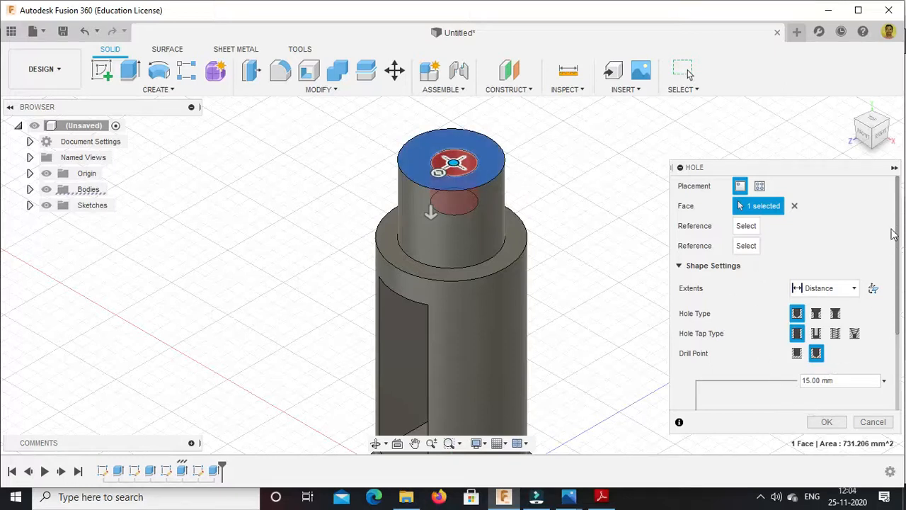
Set the hole's diameter to 20 mm and its tap type to tapped.
scroll(899, 228, down, 1)
drag(899, 228, 899, 317)
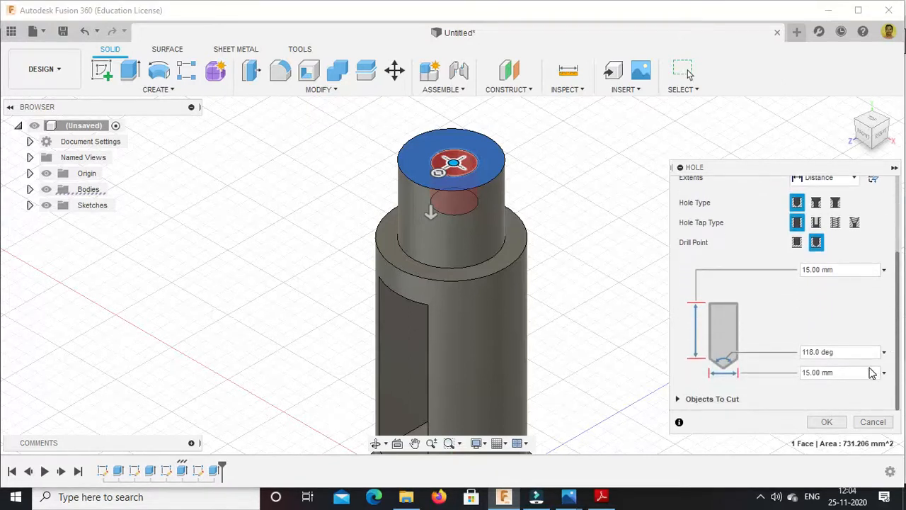
click(811, 373)
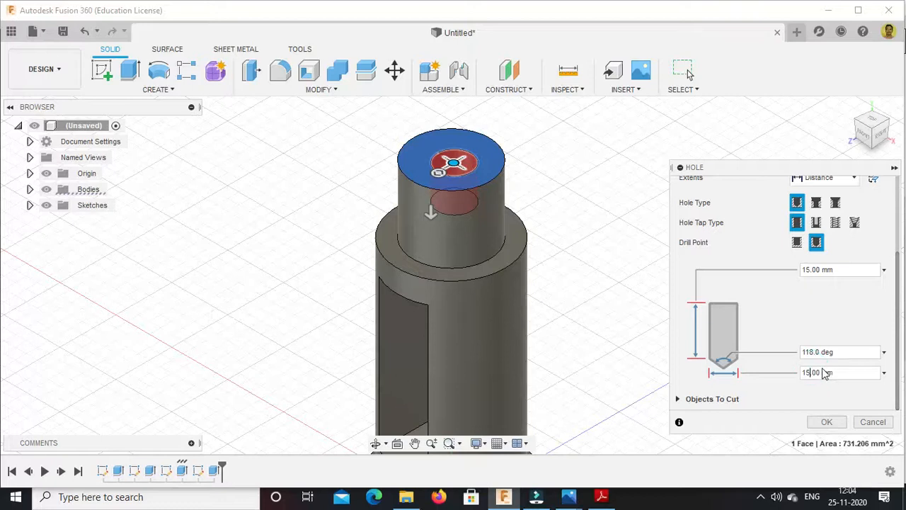
key(BackSpace)
text(20)
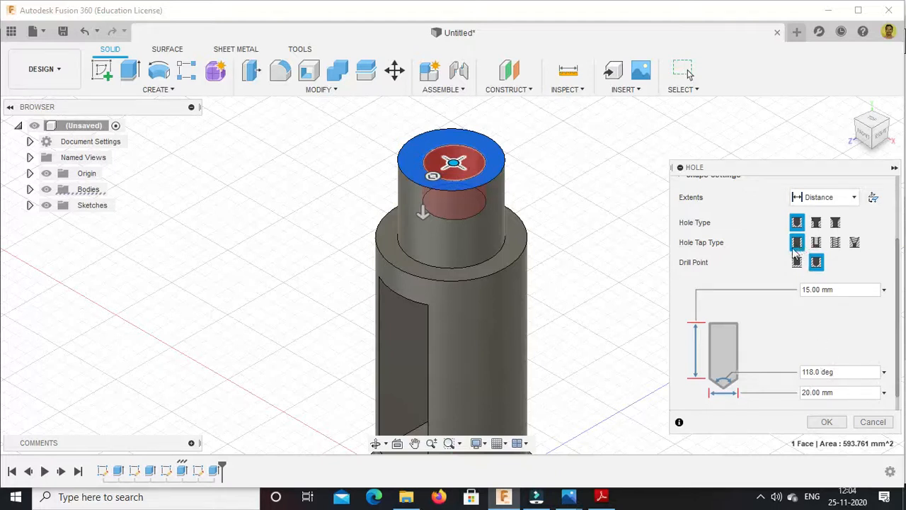
click(835, 242)
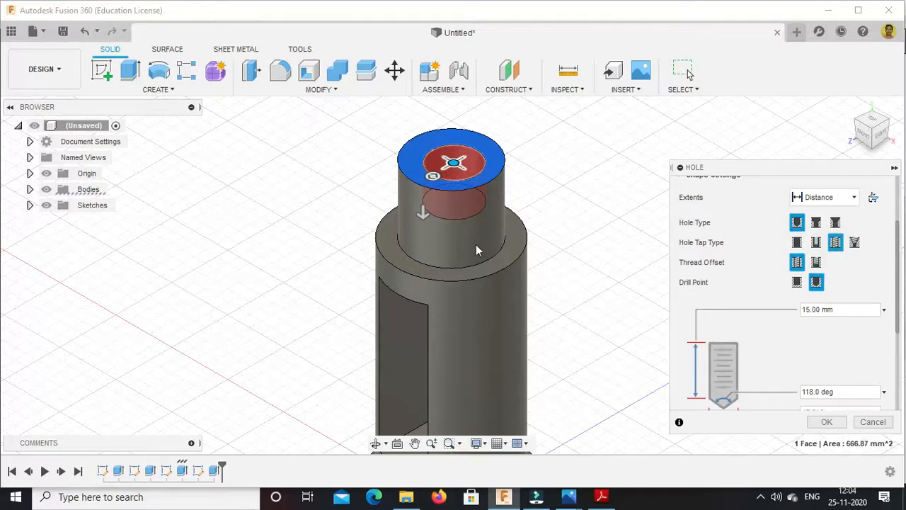
Set the tapped hole's depth to 50 mm and its thread designation to M20x1.5, checking the callout in the PDF drawing.
click(428, 213)
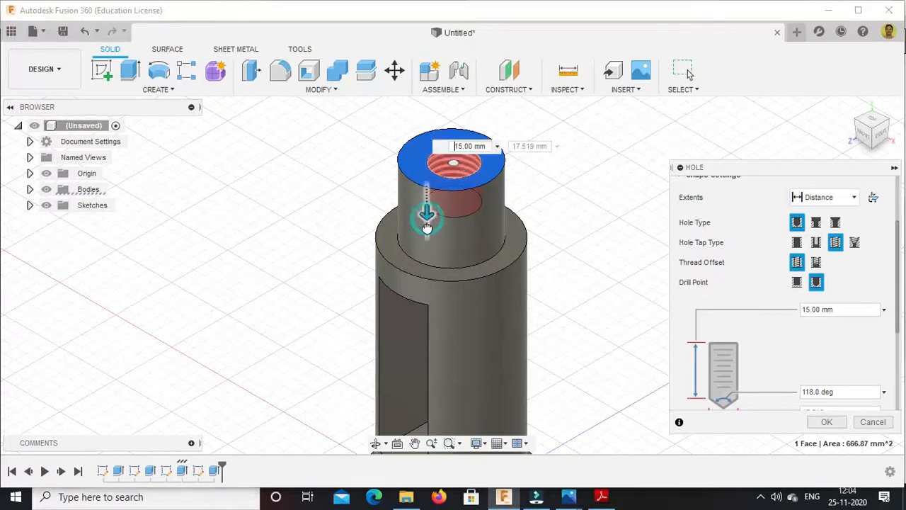
drag(428, 249, 427, 306)
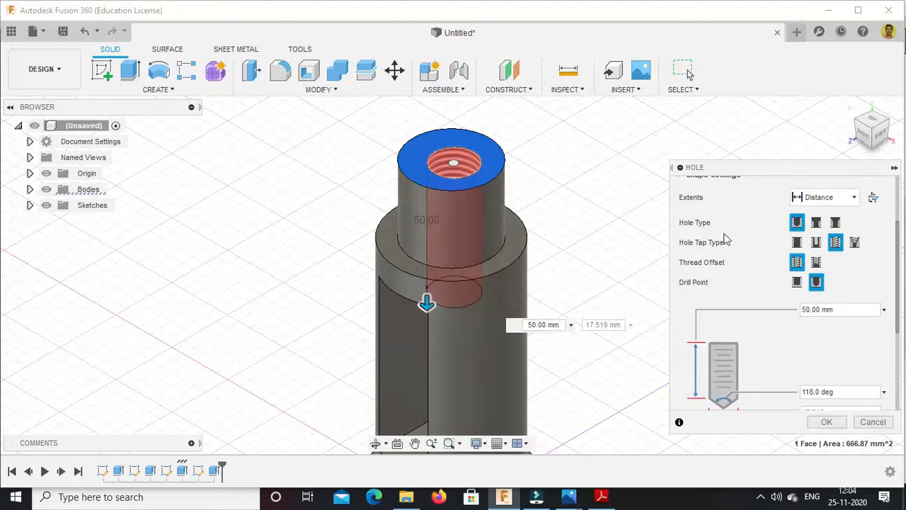
scroll(771, 258, up, 1)
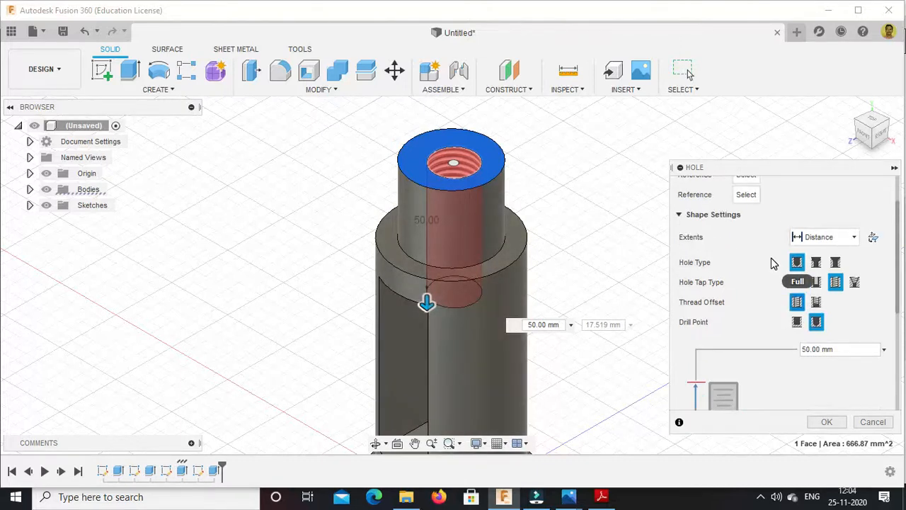
scroll(771, 258, down, 2)
scroll(771, 257, down, 2)
scroll(769, 258, down, 1)
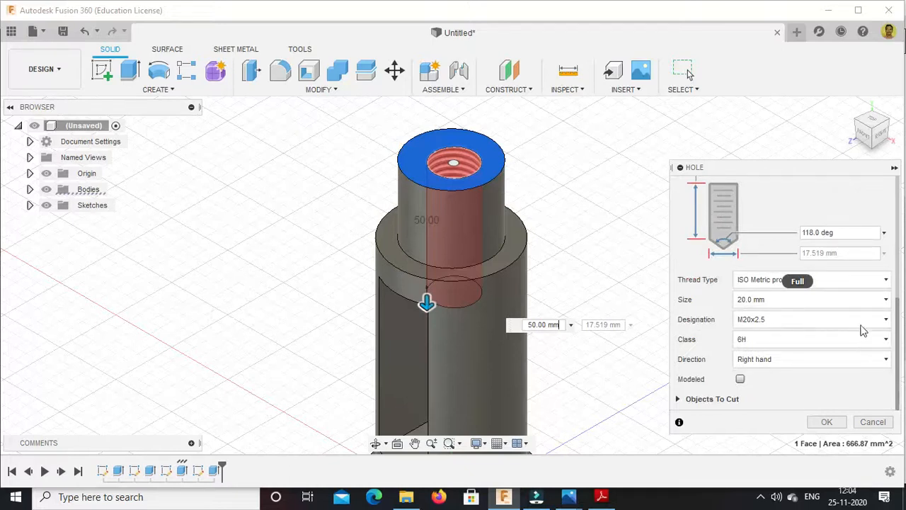
click(885, 322)
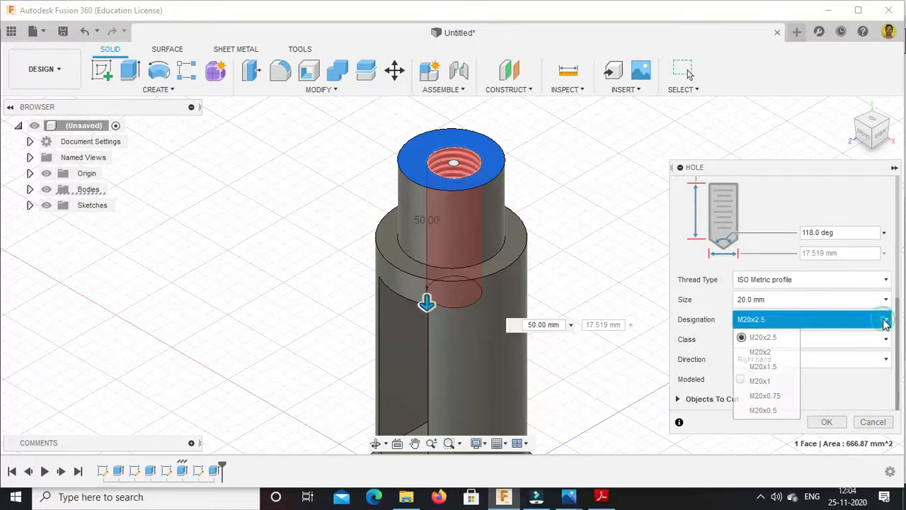
click(770, 366)
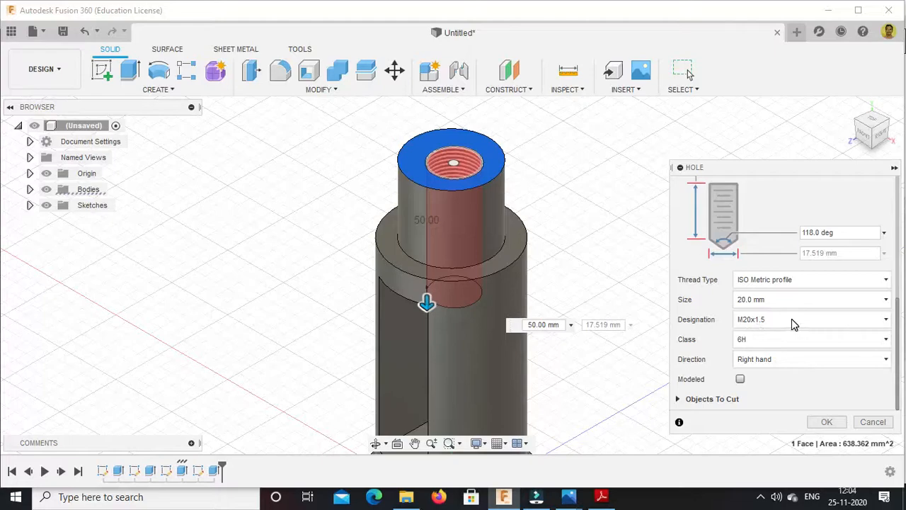
click(602, 496)
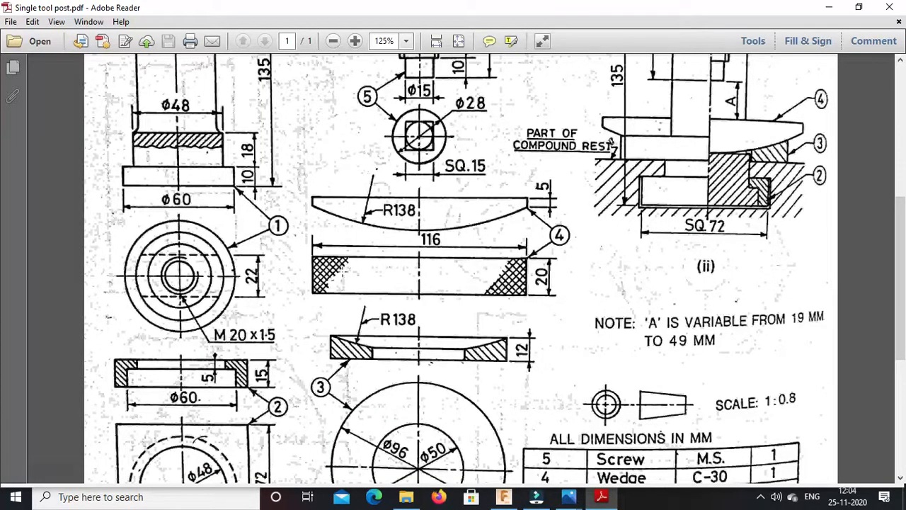
click(504, 496)
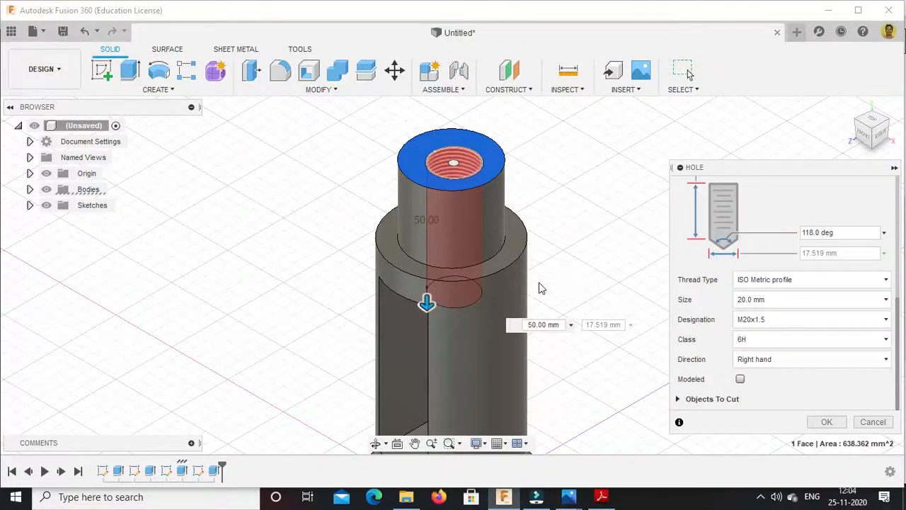
Try to reposition the tapped hole on the post's top face by moving its centre point freely in the top view.
click(869, 118)
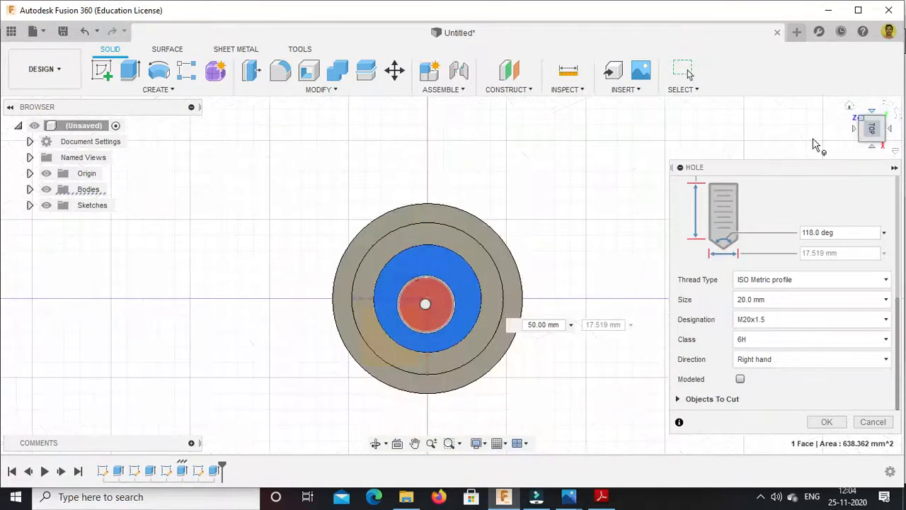
scroll(427, 292, up, 4)
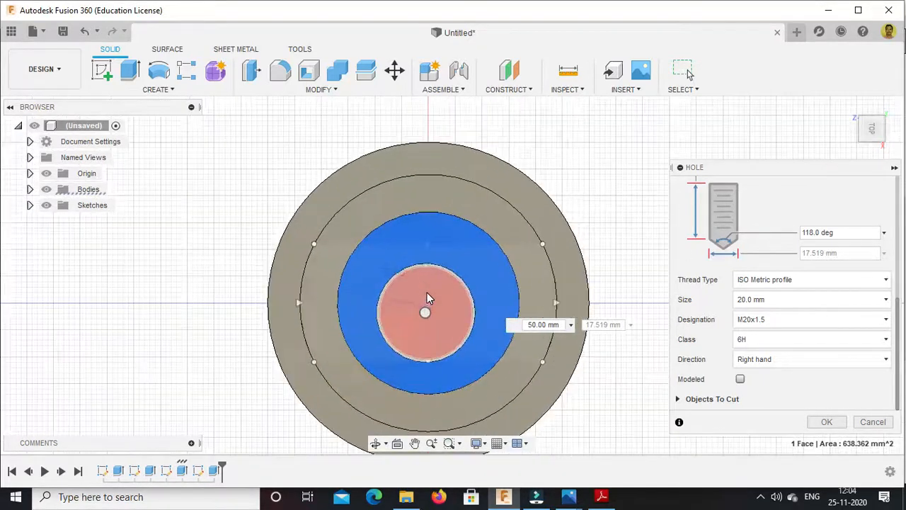
click(426, 311)
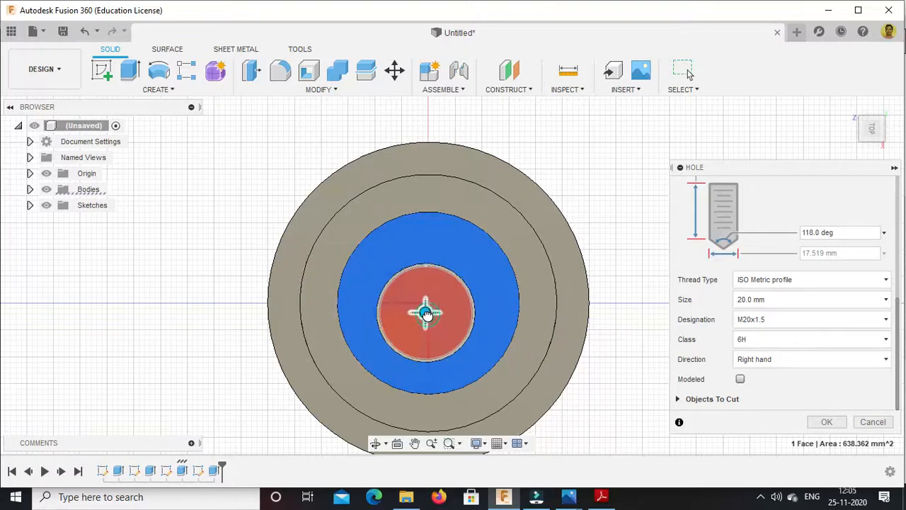
drag(430, 305, 471, 296)
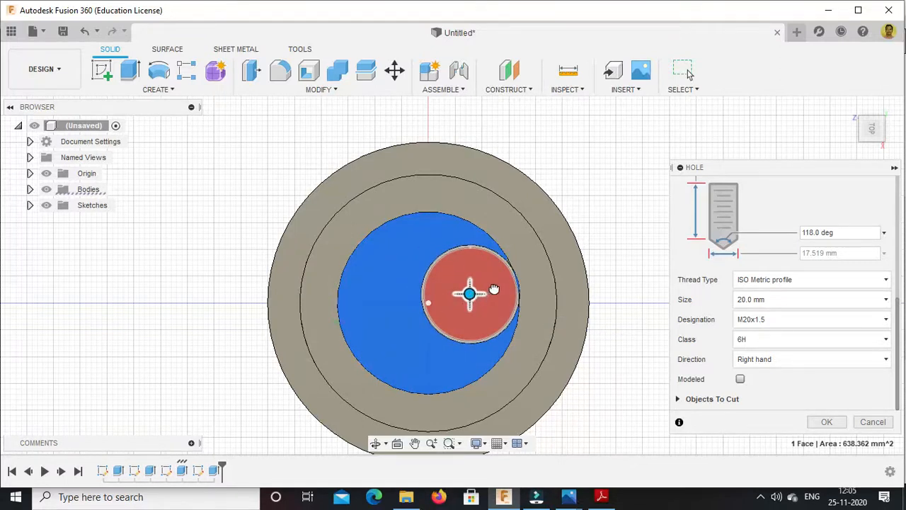
click(457, 355)
drag(460, 334, 472, 345)
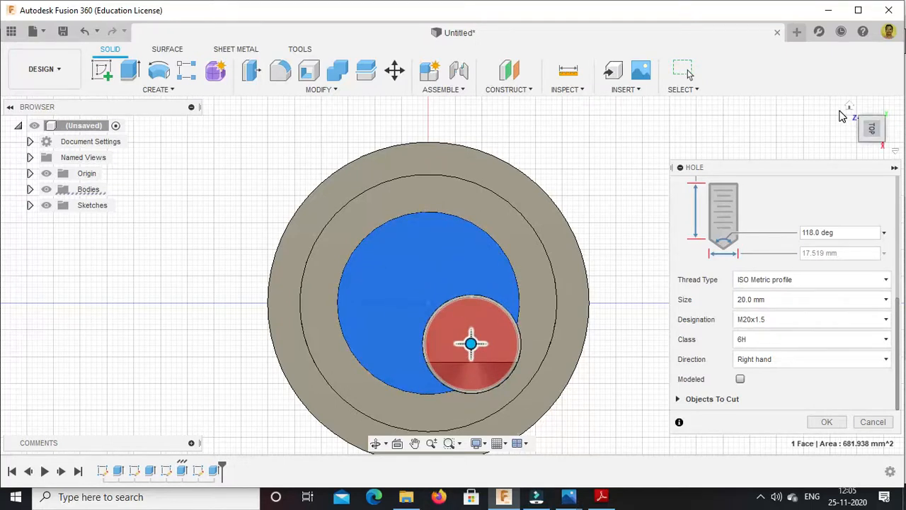
Snap the tapped hole to the centre of the post's top face and create it.
click(850, 106)
drag(898, 300, 894, 184)
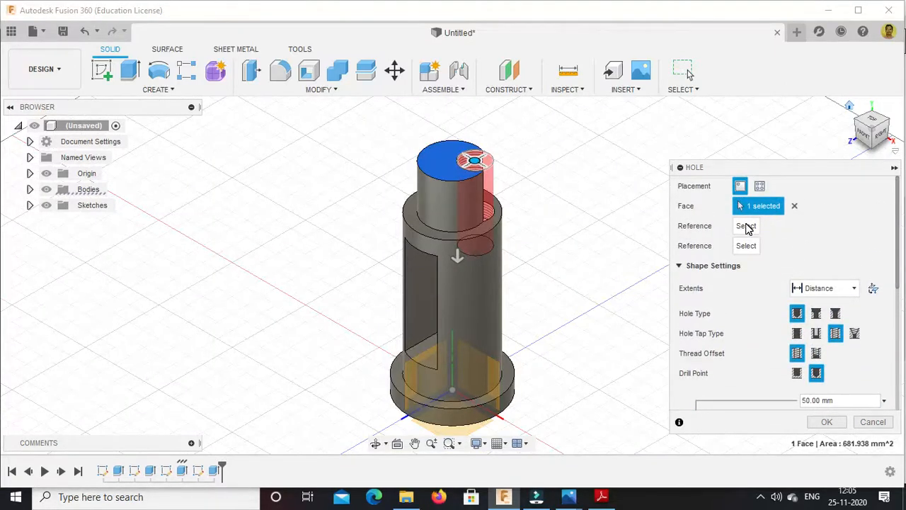
click(746, 226)
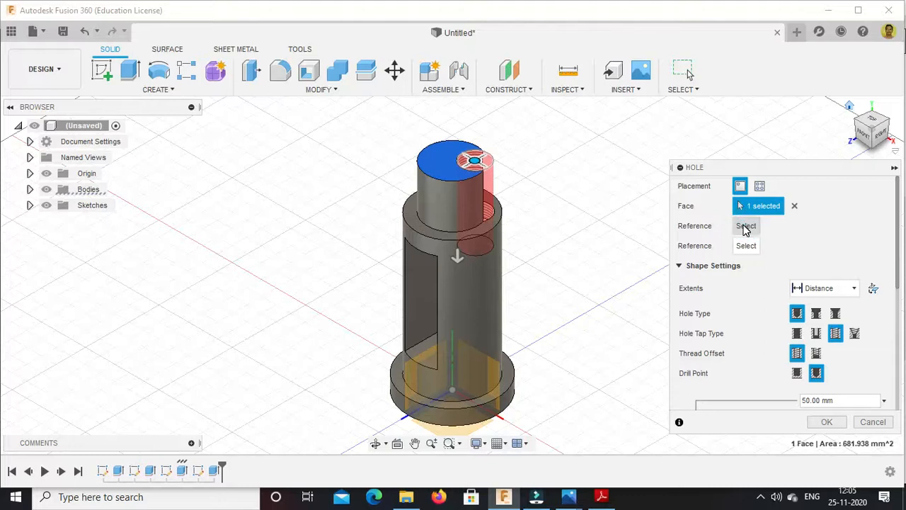
click(746, 226)
scroll(448, 166, up, 5)
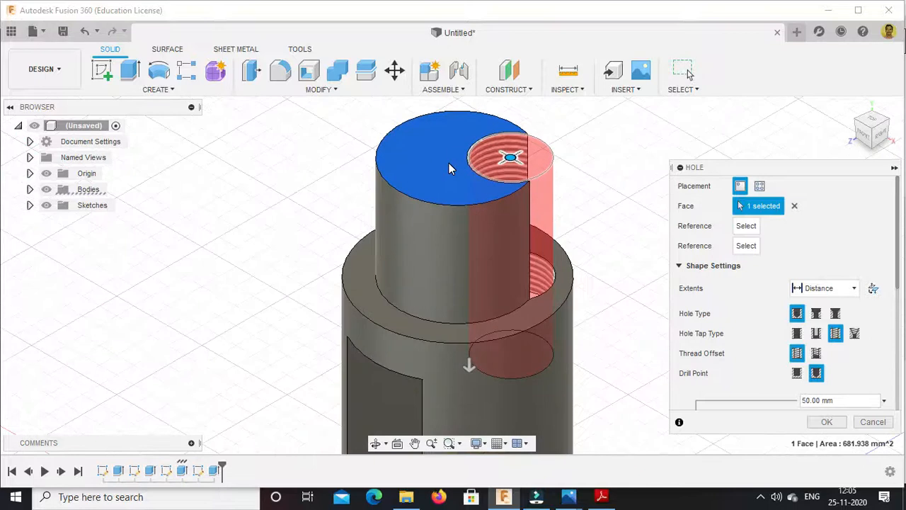
scroll(449, 163, up, 3)
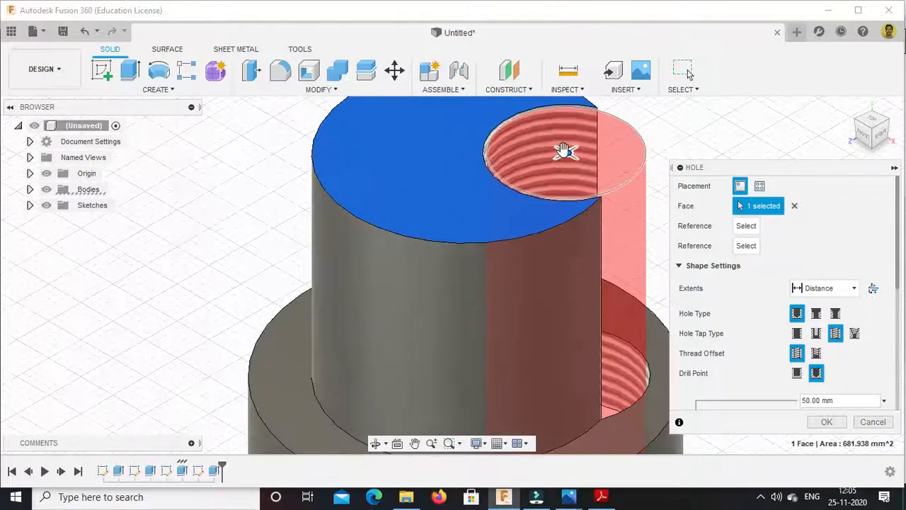
drag(562, 150, 465, 155)
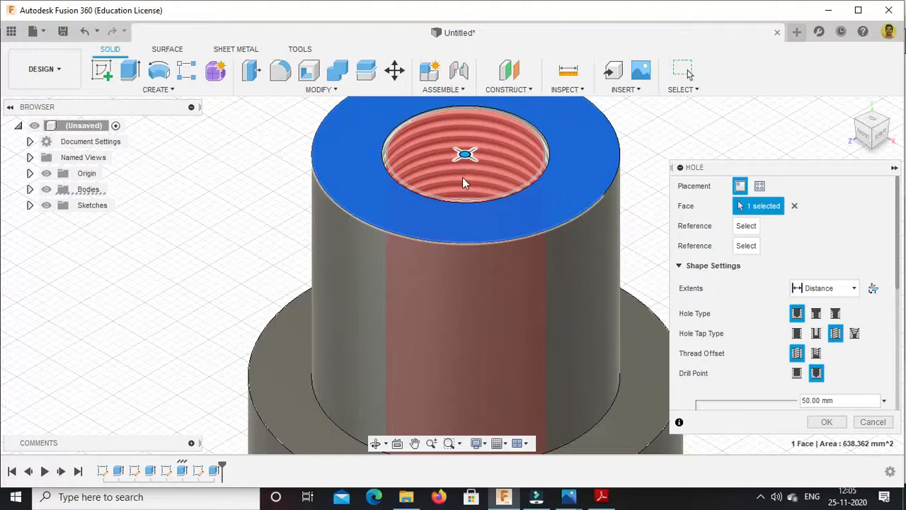
click(870, 120)
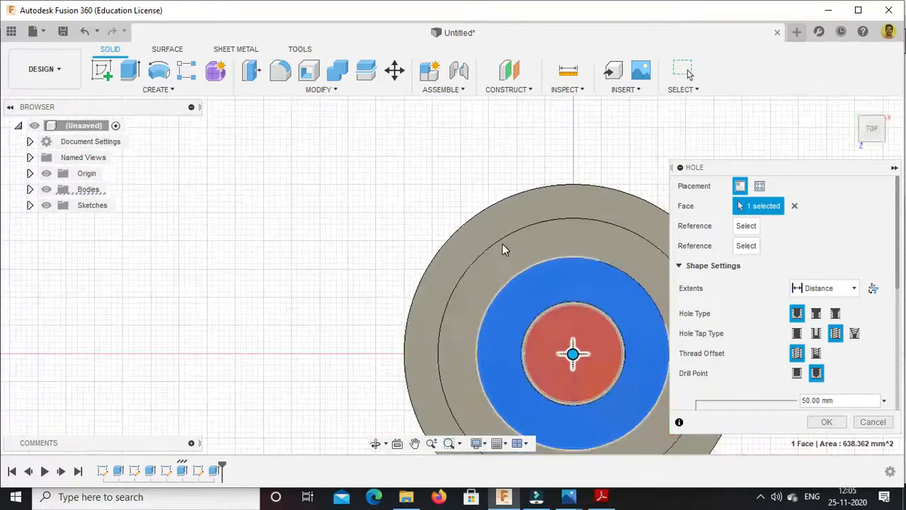
scroll(502, 244, down, 2)
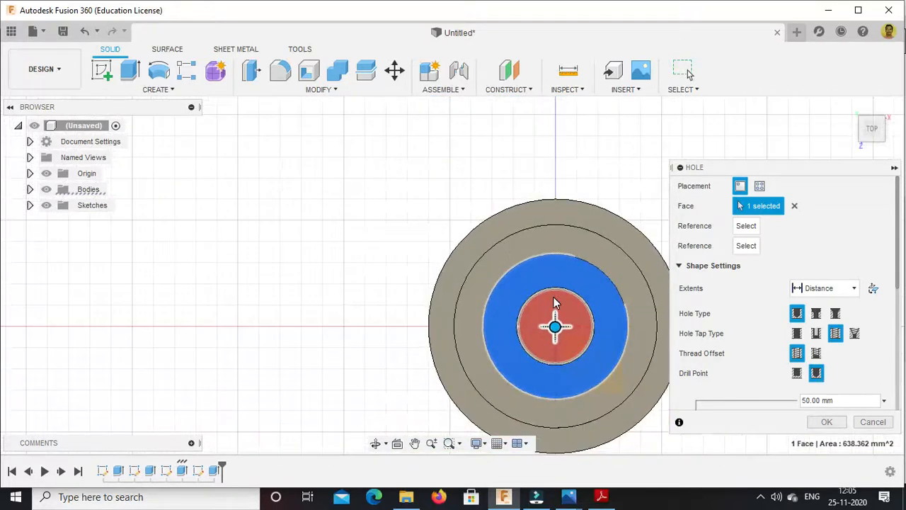
click(825, 422)
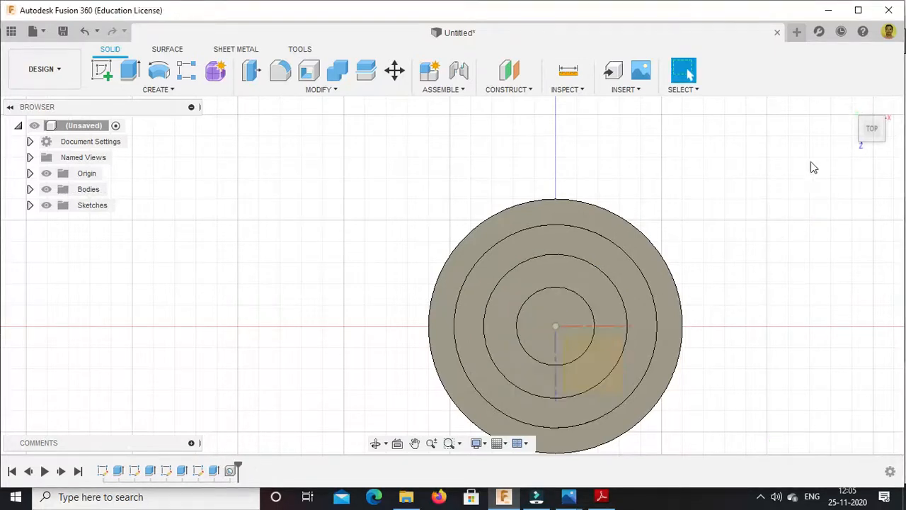
Inspect the threaded hole from above and from below through the post's slot.
click(850, 106)
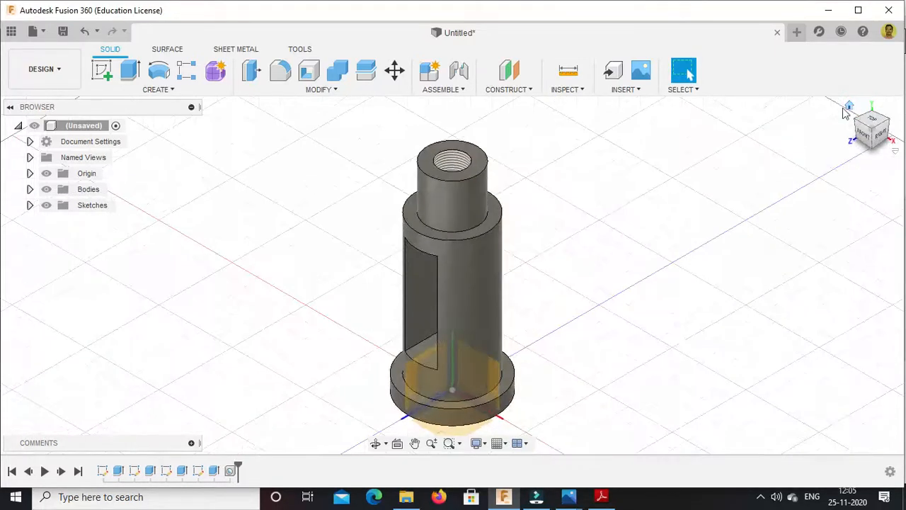
scroll(437, 163, up, 3)
scroll(437, 163, up, 5)
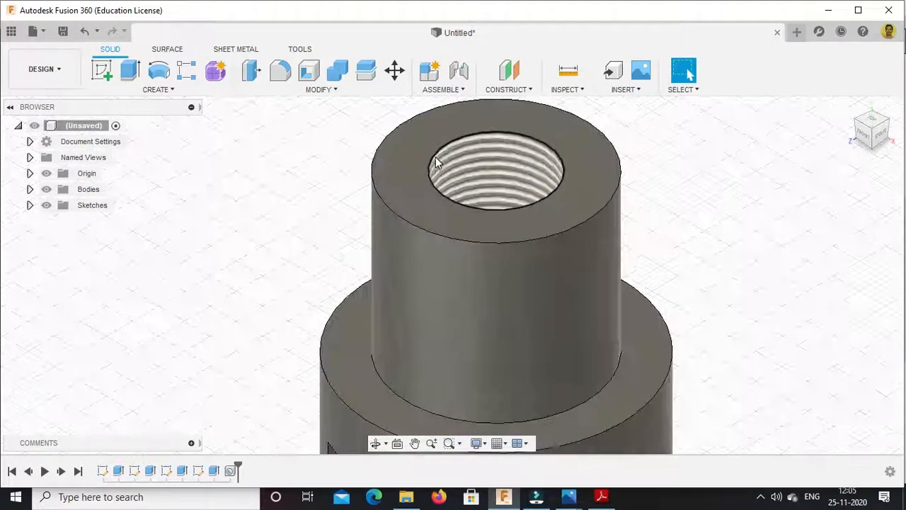
scroll(501, 186, down, 3)
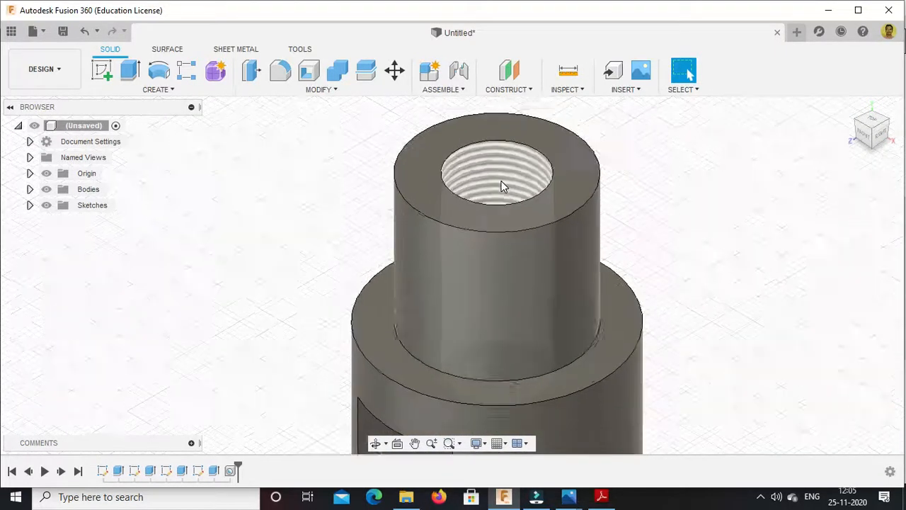
click(867, 134)
scroll(453, 221, up, 5)
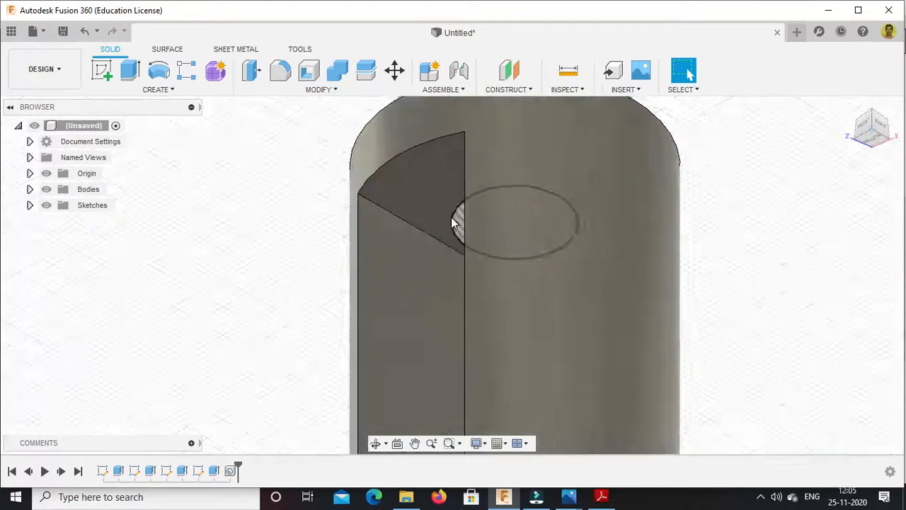
click(877, 133)
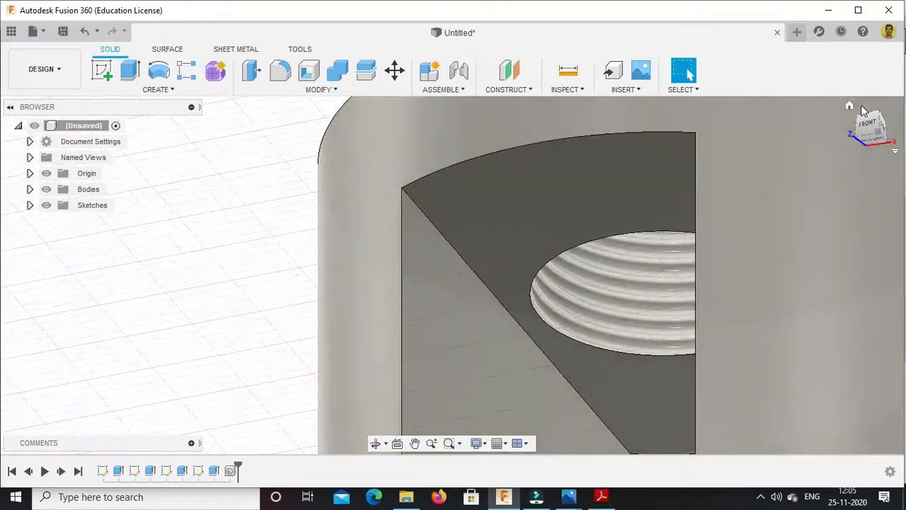
click(850, 107)
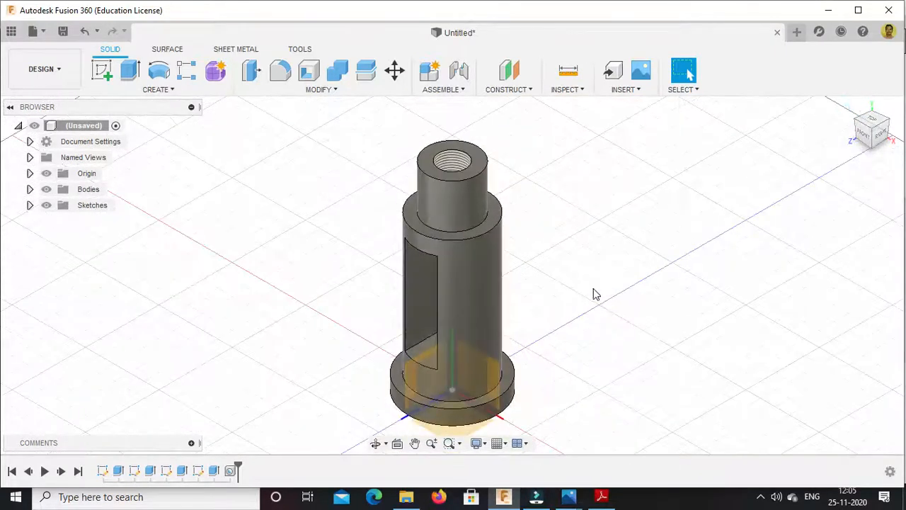
Hide the origin planes in the post design.
click(48, 177)
click(47, 174)
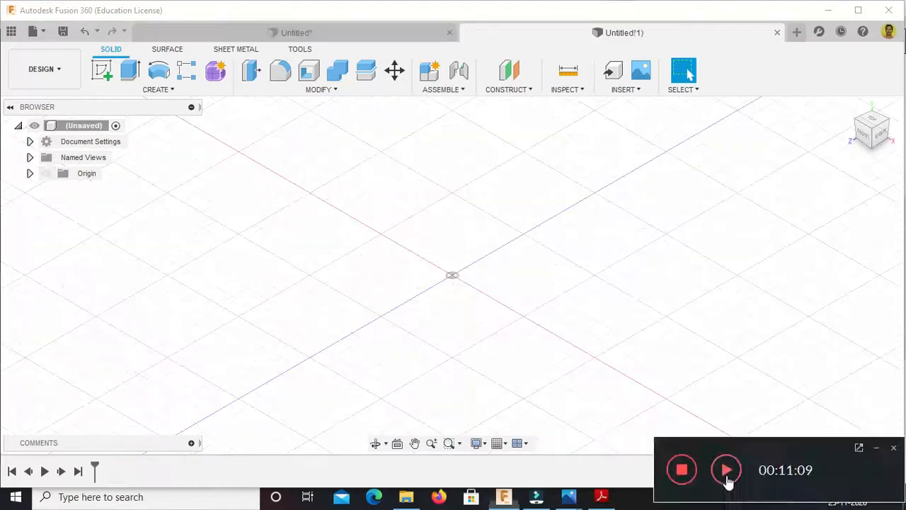
Return to the post design, examine the block (part 2) views in the PDF drawing, and switch back to Fusion 360.
click(726, 479)
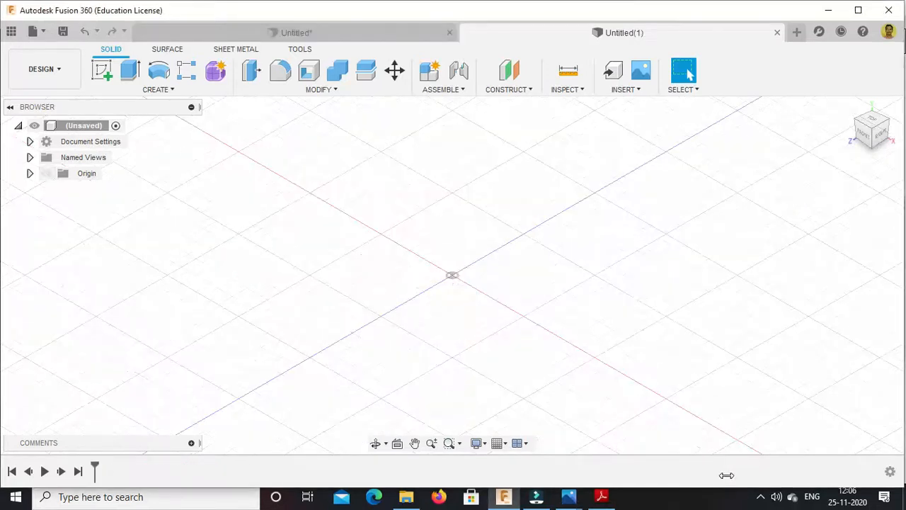
click(351, 33)
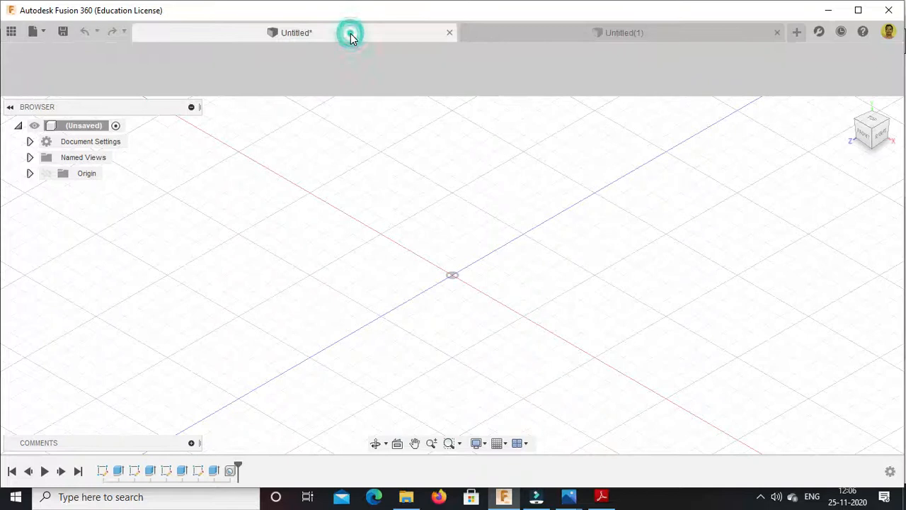
click(601, 496)
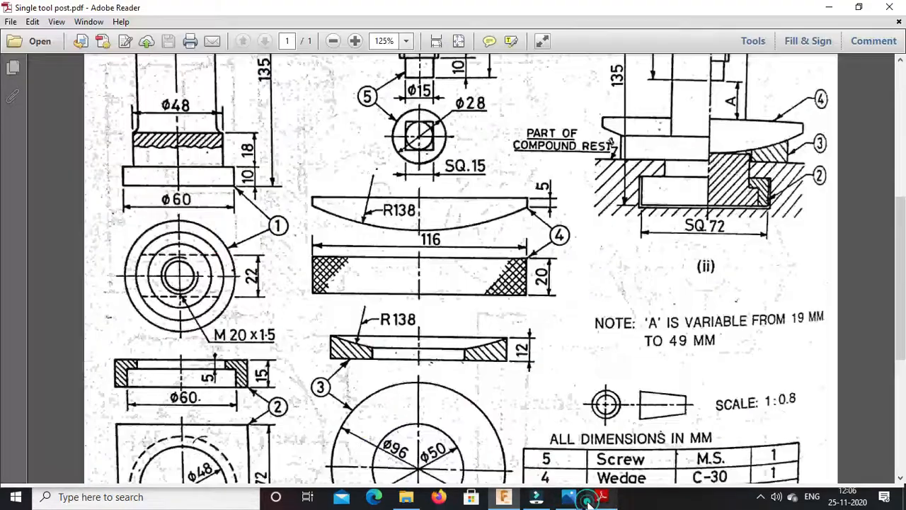
scroll(250, 299, down, 4)
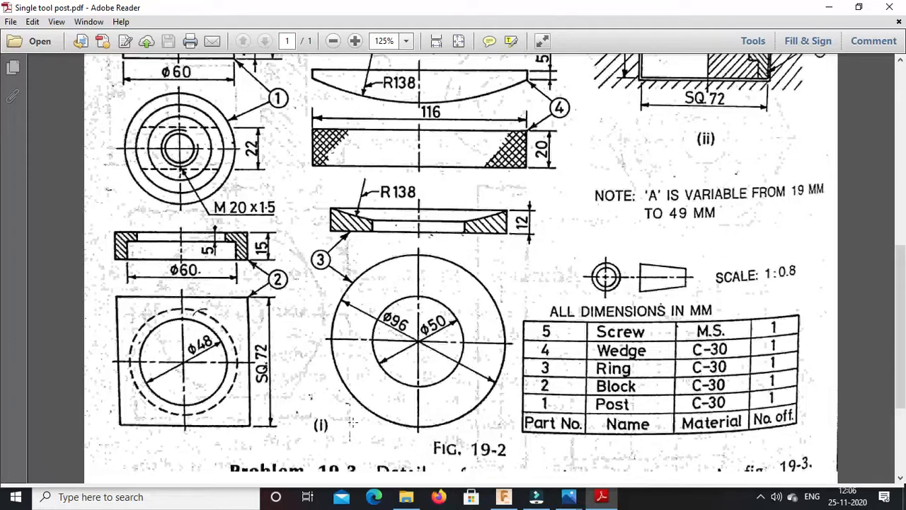
click(504, 496)
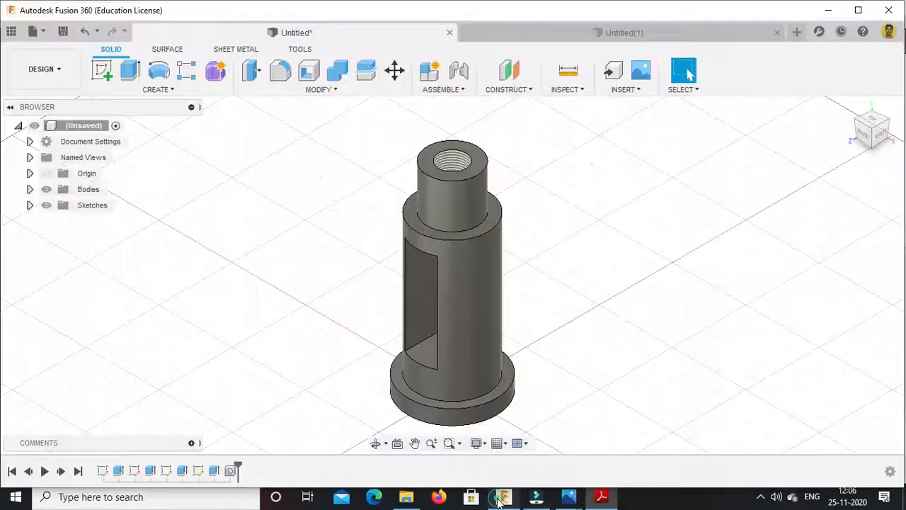
In the empty second design, show the origin planes and start a sketch on the XZ plane.
click(621, 32)
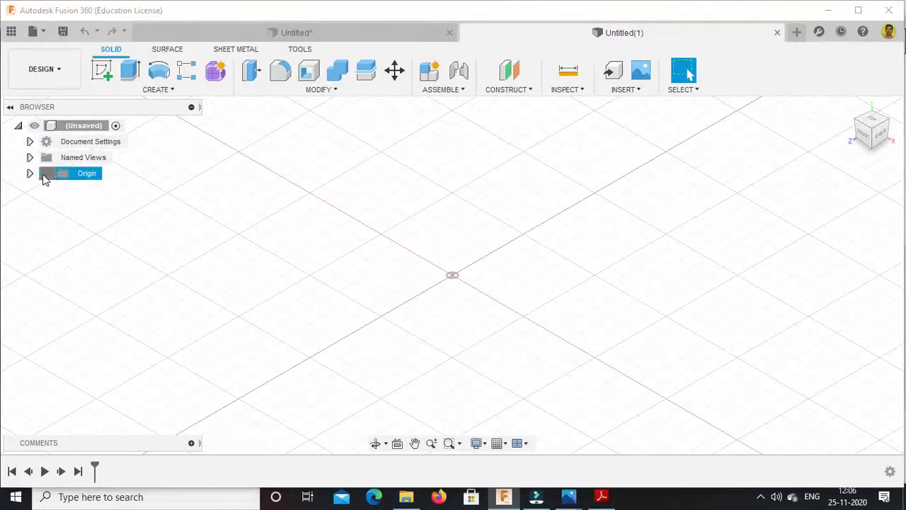
click(46, 174)
right_click(453, 316)
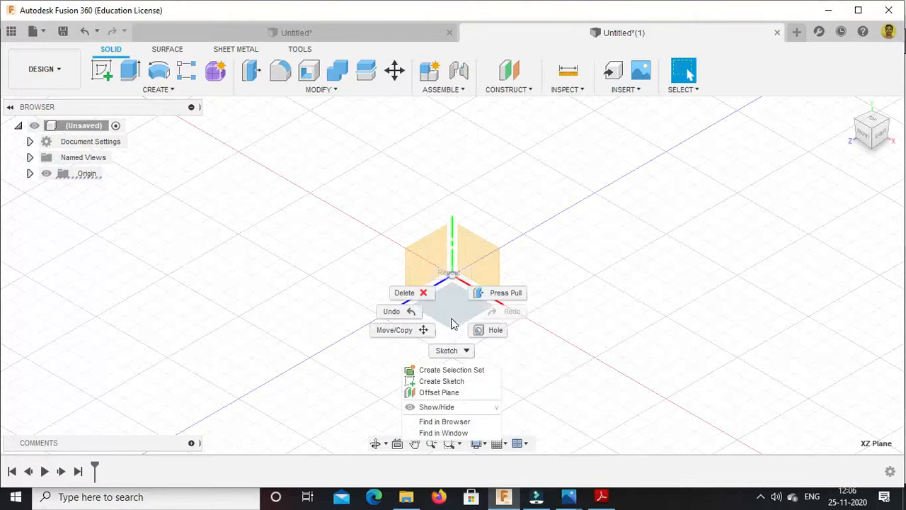
click(440, 381)
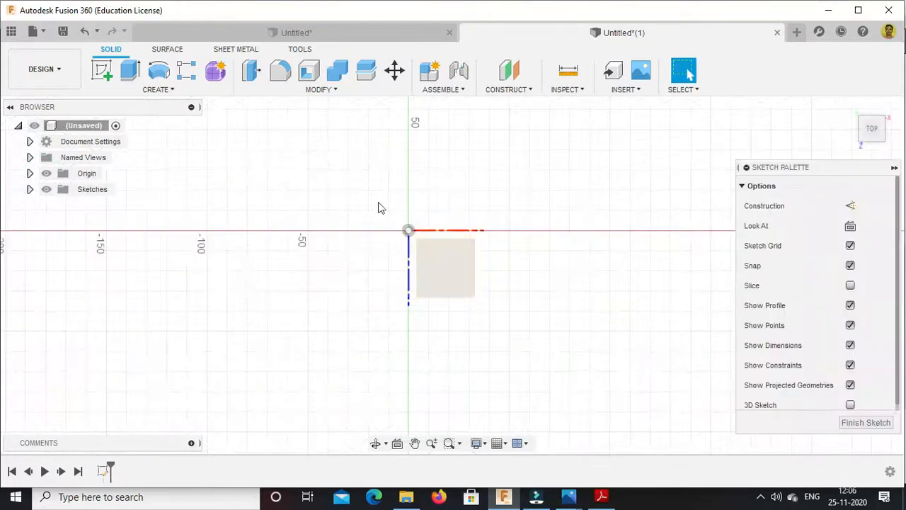
Sketch a 72 × 72 mm centre rectangle on the origin and finish the sketch.
click(177, 88)
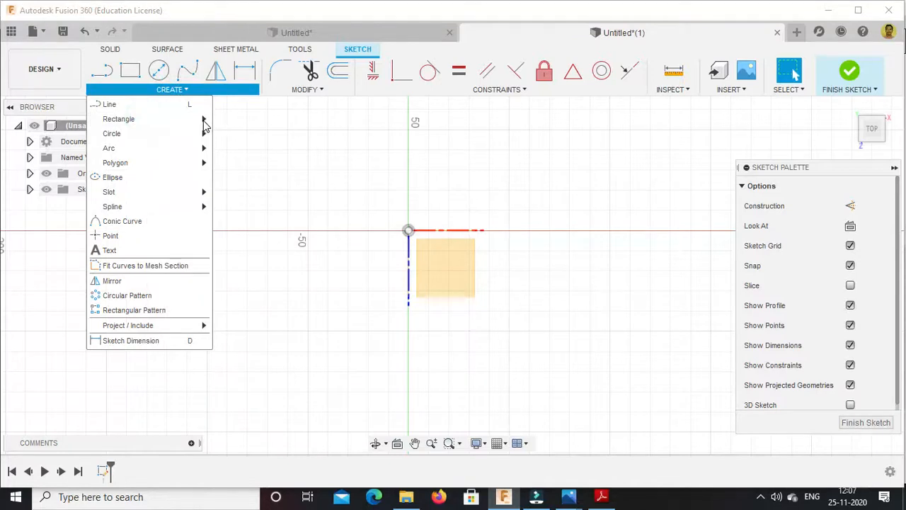
mouse_move(204, 119)
click(230, 147)
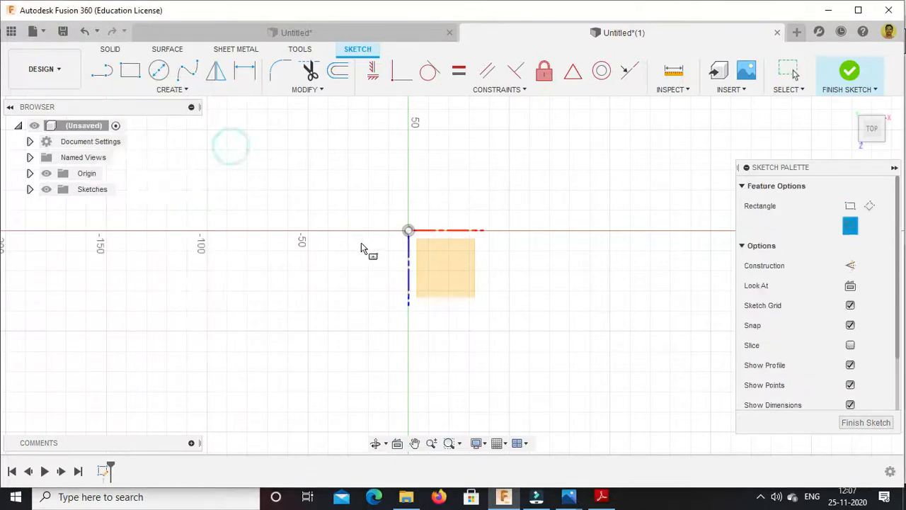
click(408, 230)
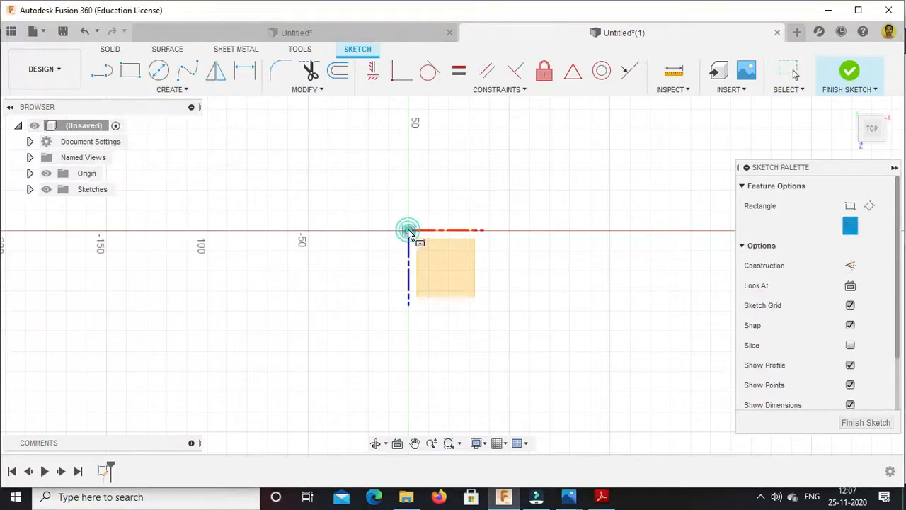
text(72)
key(Tab)
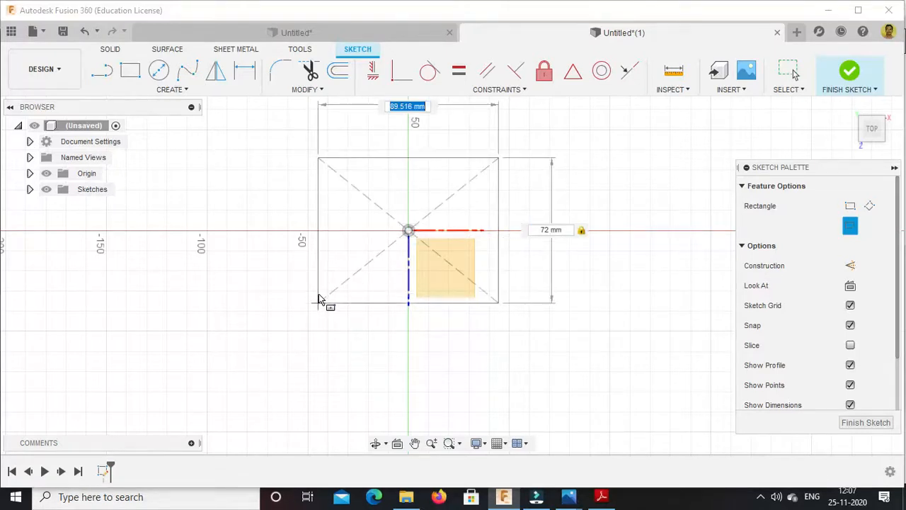
text(72)
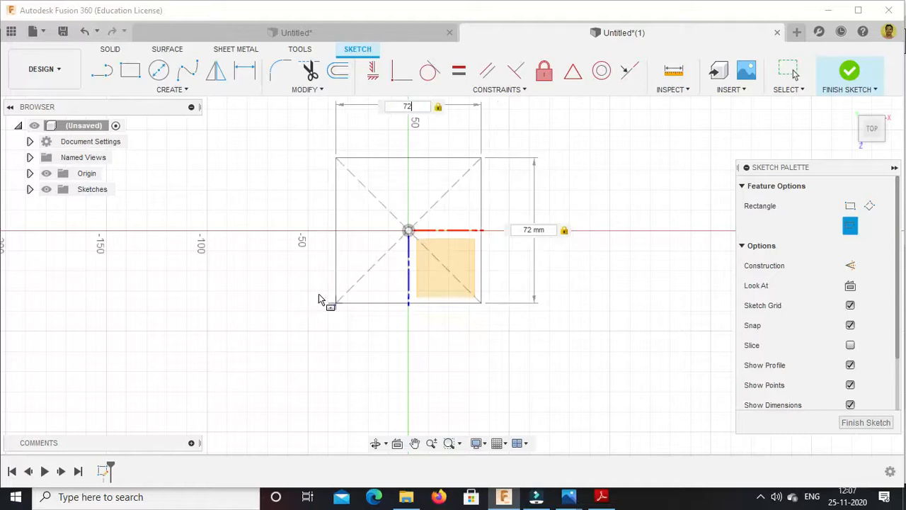
key(Return)
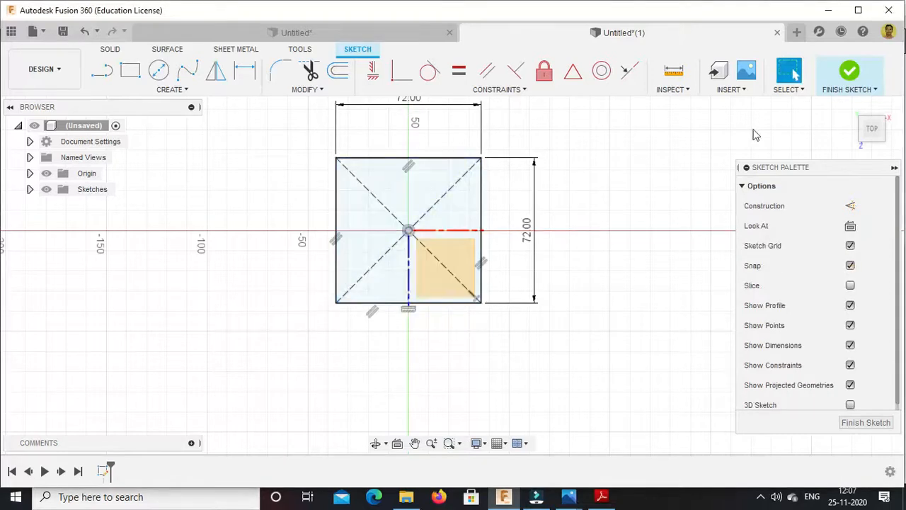
click(848, 71)
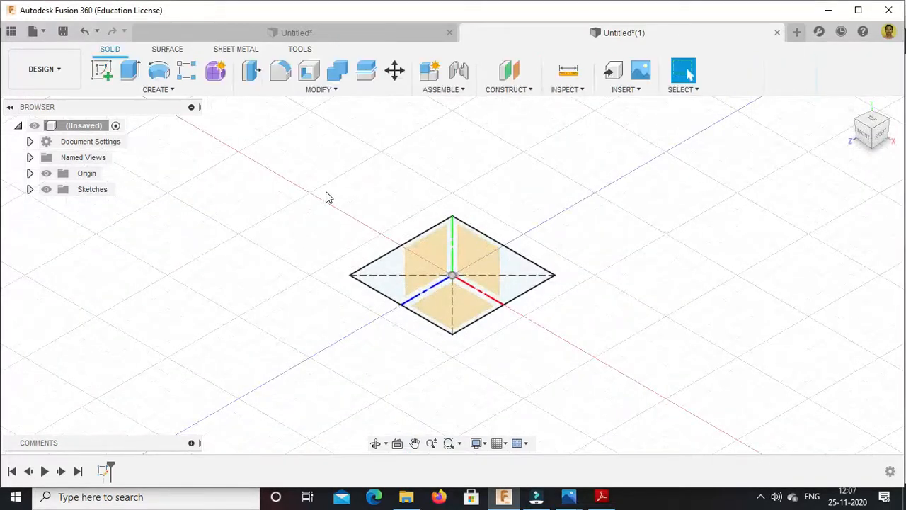
Extrude the 72 mm square profile 15 mm upward as a new body.
click(130, 71)
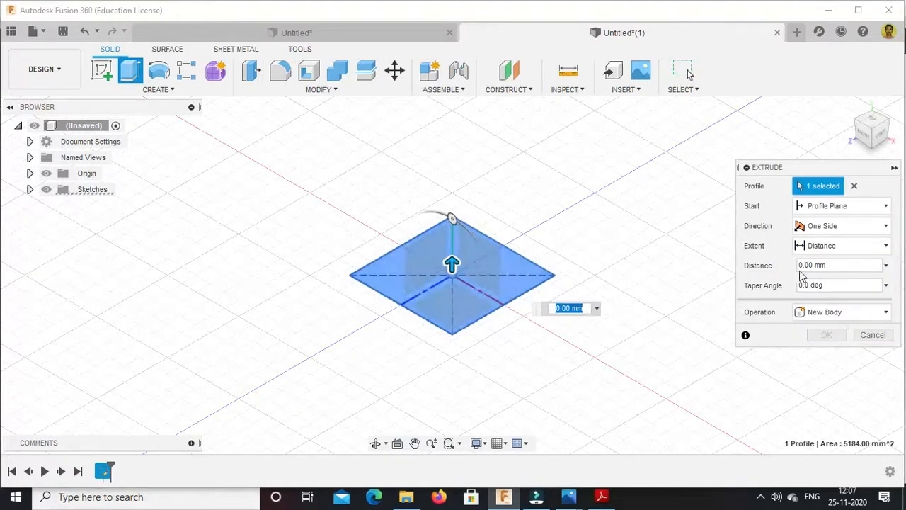
click(803, 266)
key(shift+Left)
text(10)
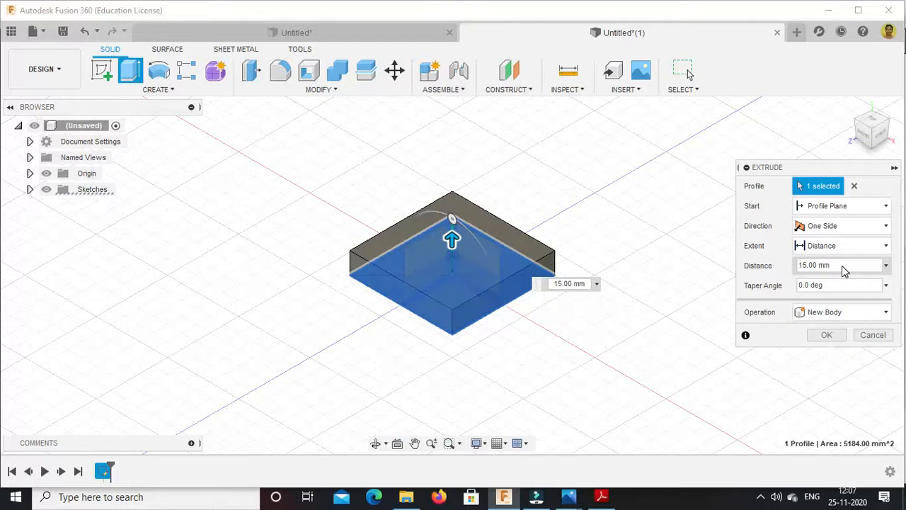
key(Return)
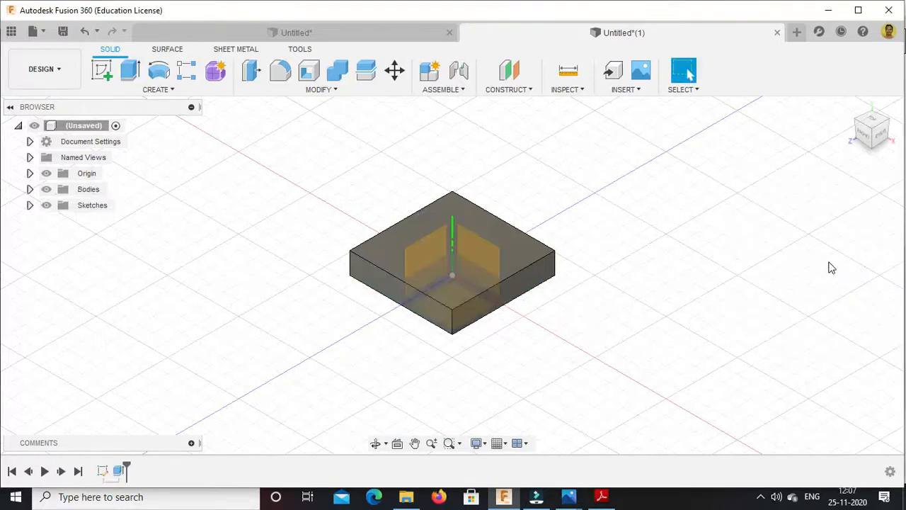
Sketch a 48 mm diameter circle centred on the origin on the block's top face and finish the sketch.
click(538, 254)
right_click(538, 253)
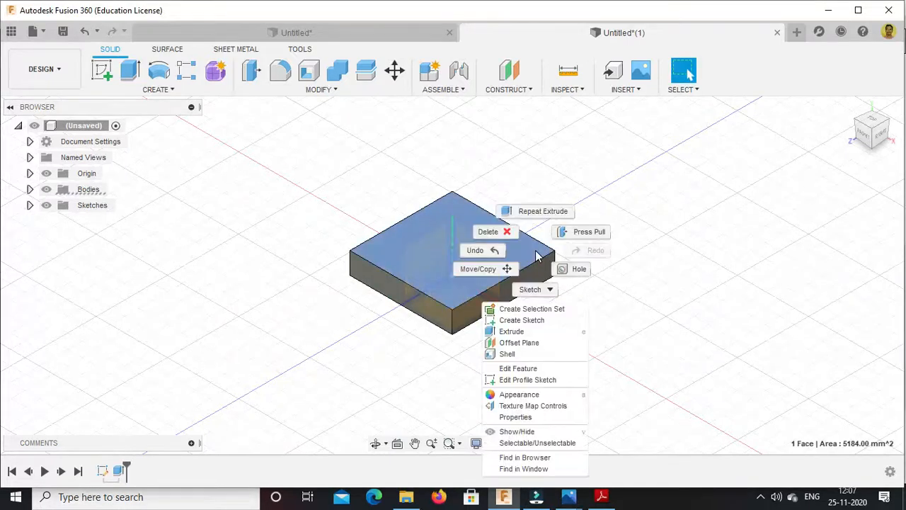
click(522, 320)
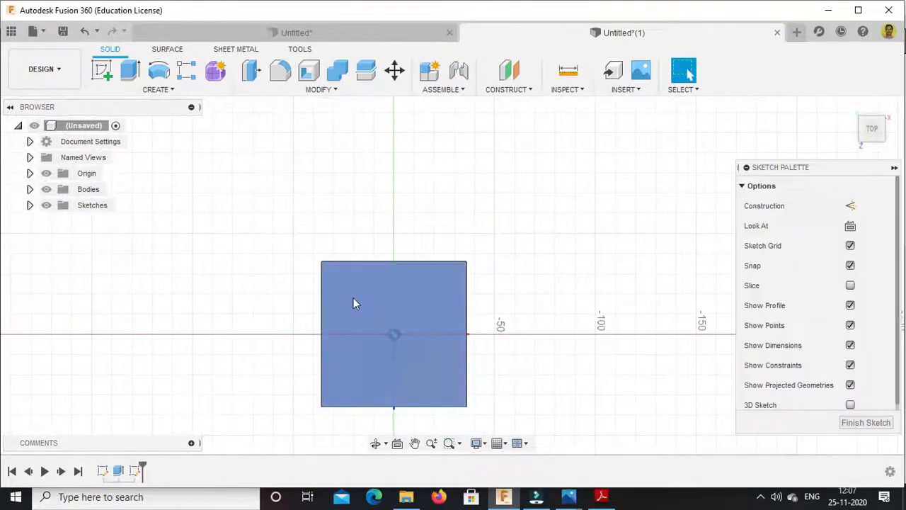
click(157, 70)
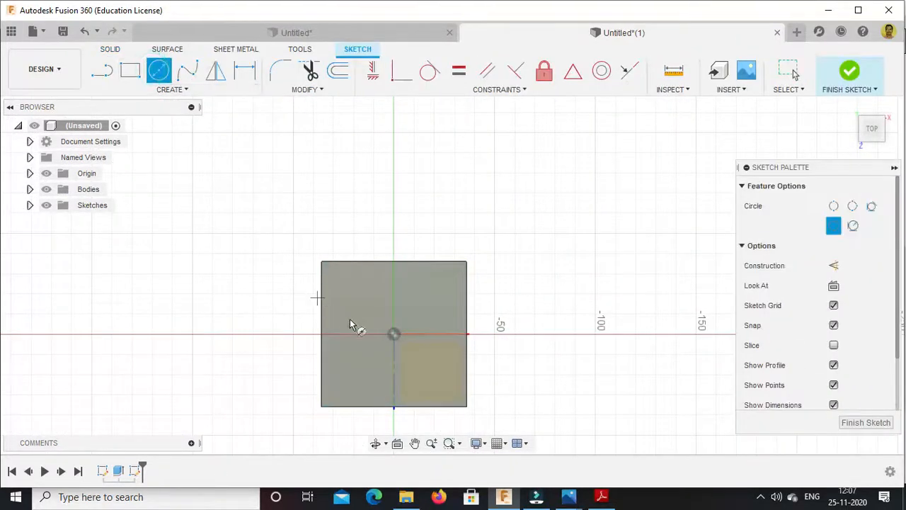
click(394, 334)
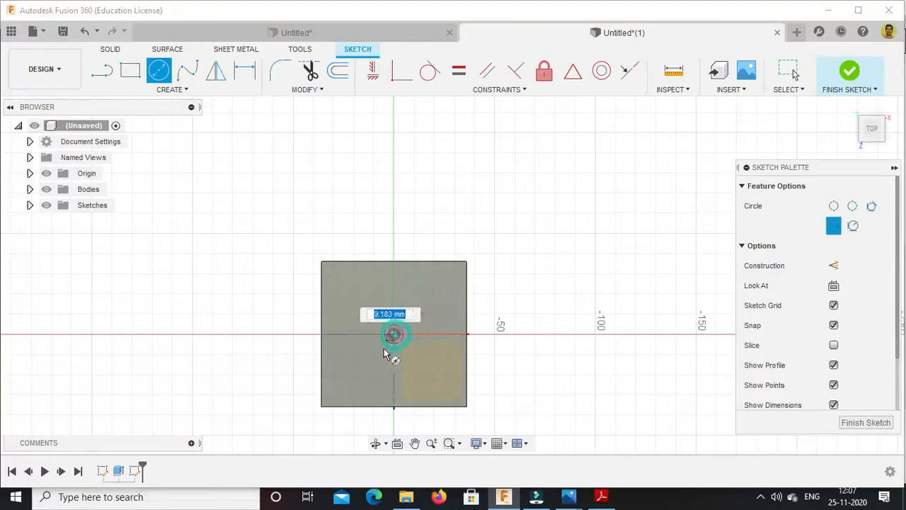
text(48)
key(Return)
key(Escape)
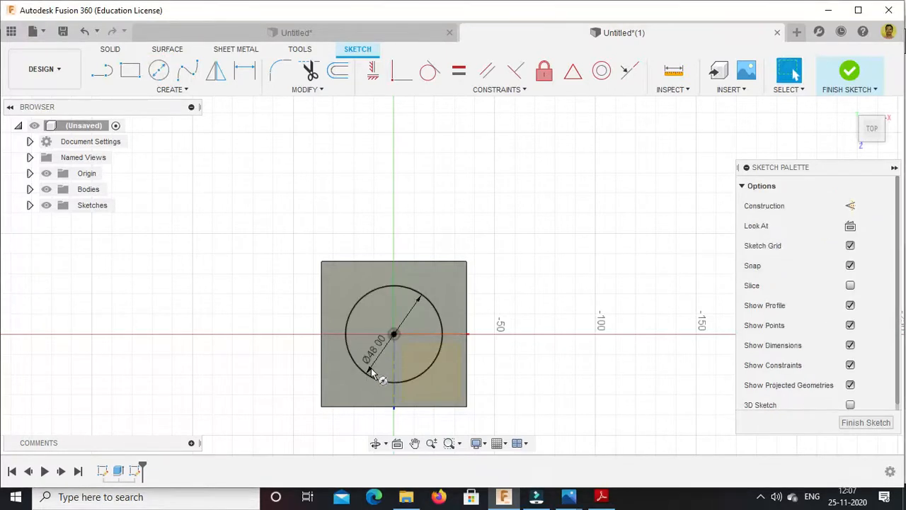
click(844, 72)
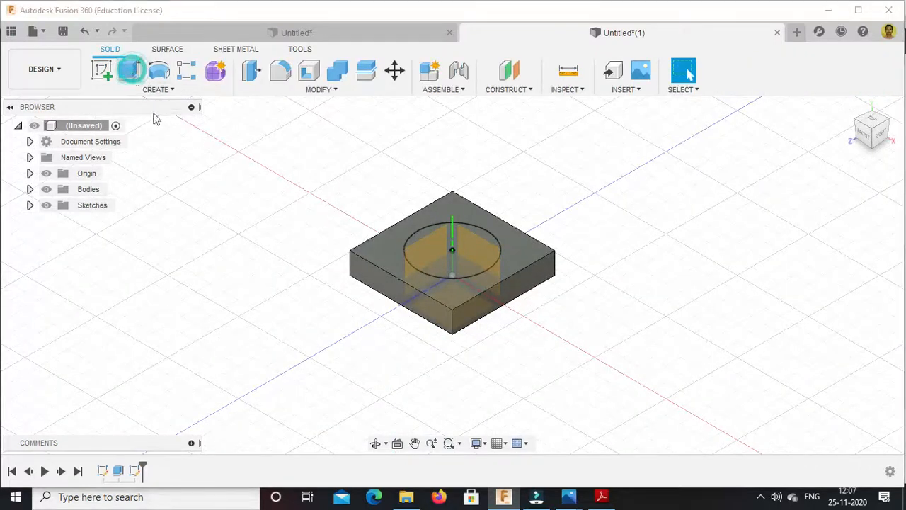
Extrude the 48 mm circle as a cut 5 mm down into the block (distance -5 mm).
click(454, 259)
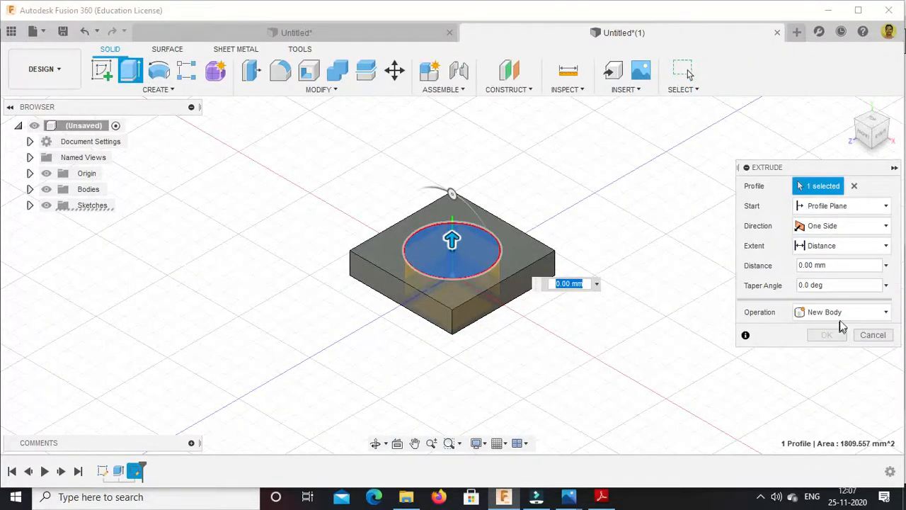
click(835, 314)
click(814, 344)
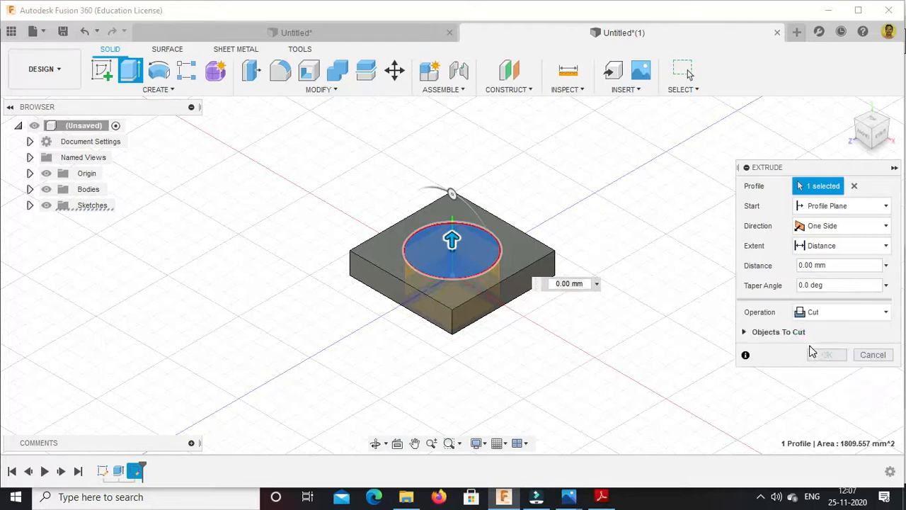
click(454, 241)
click(453, 242)
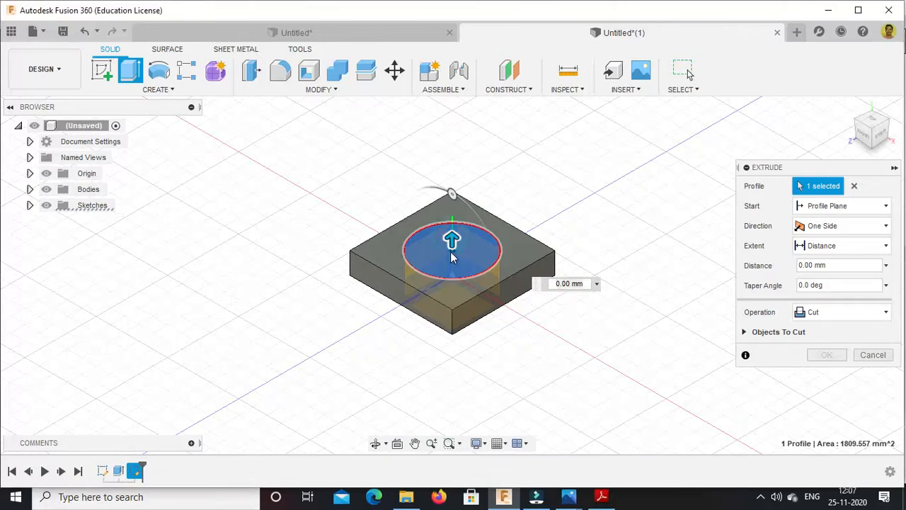
drag(451, 241, 453, 323)
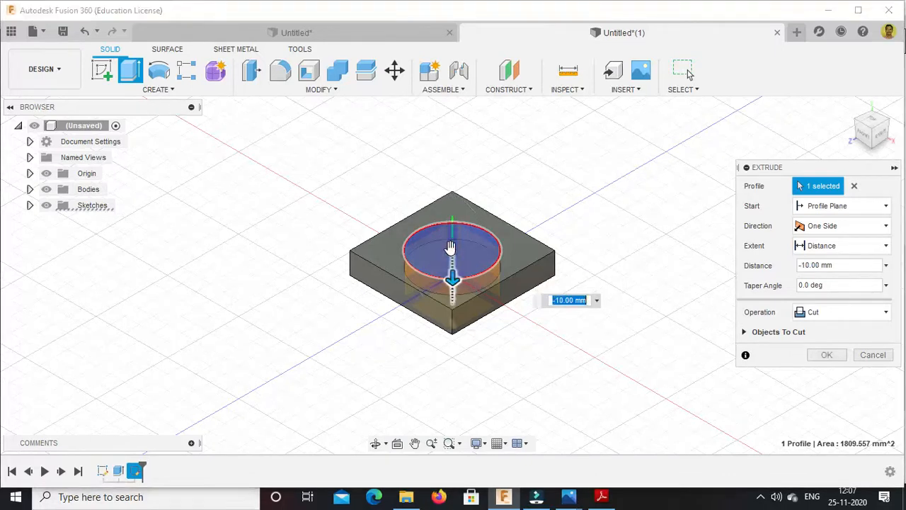
click(812, 266)
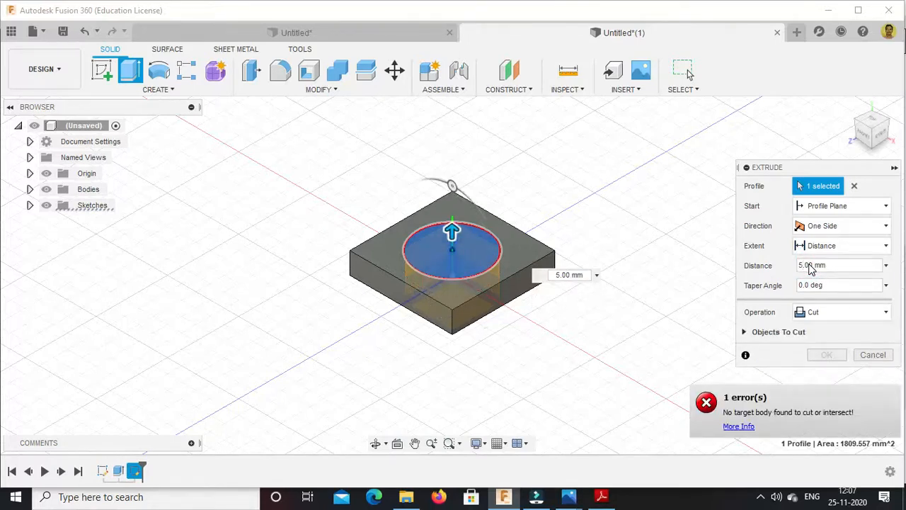
text(-)
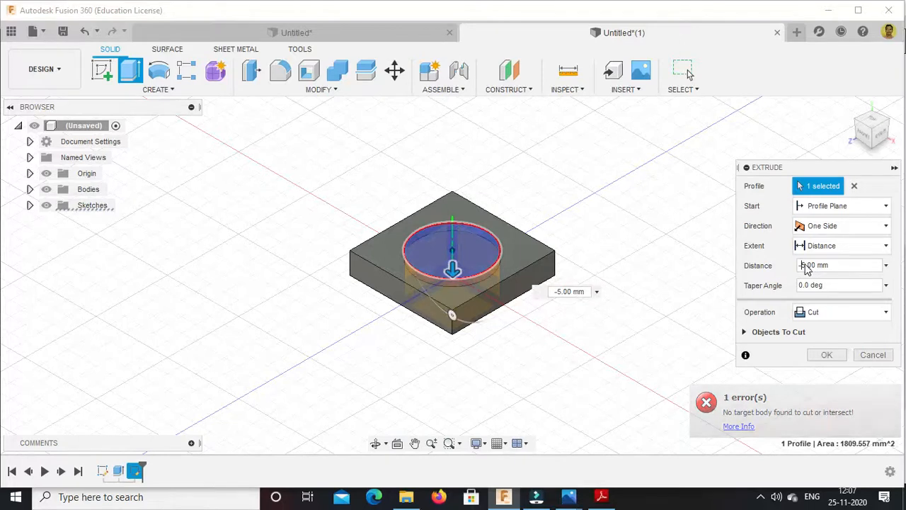
click(826, 355)
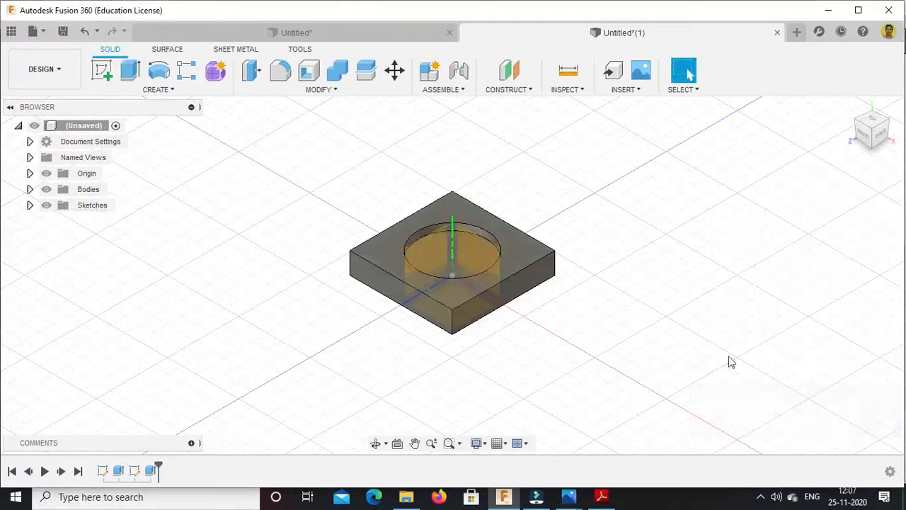
Sketch a 60 mm diameter circle centred on the origin on the block's bottom face and finish the sketch.
scroll(430, 237, up, 3)
scroll(430, 236, up, 2)
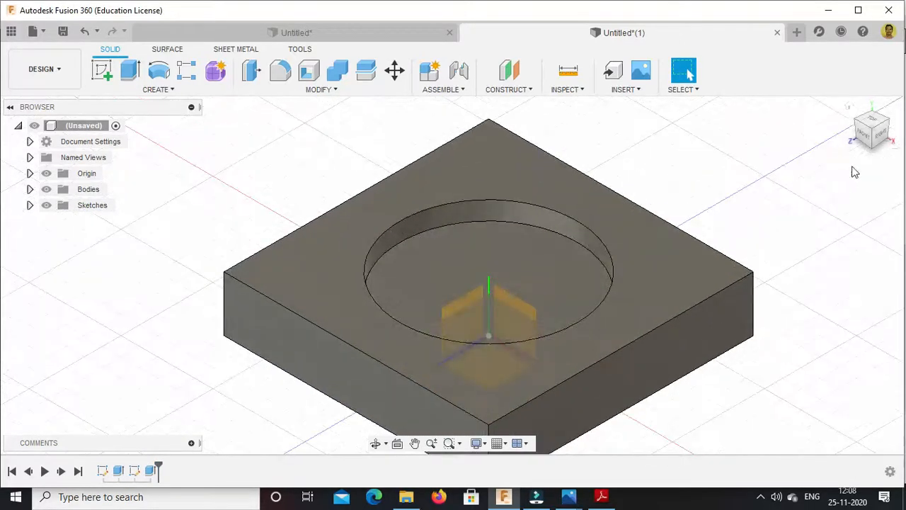
click(870, 151)
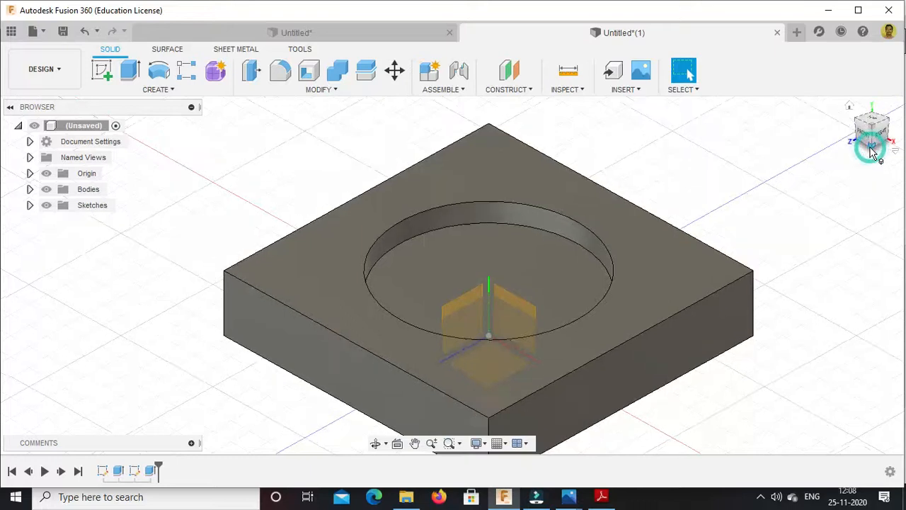
click(632, 268)
right_click(633, 267)
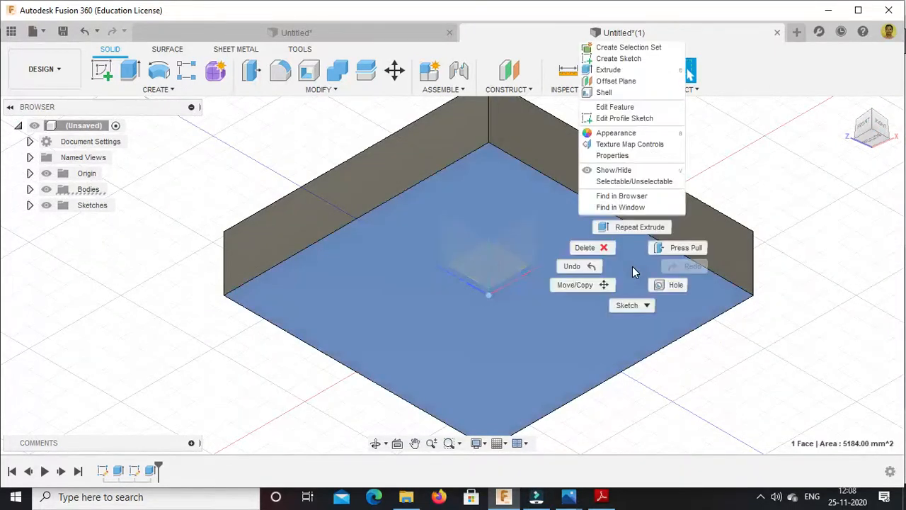
click(617, 60)
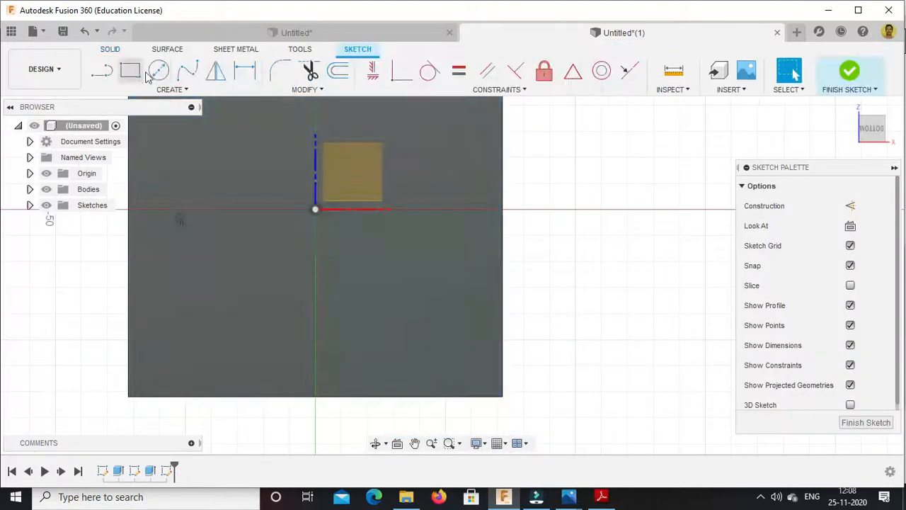
click(158, 70)
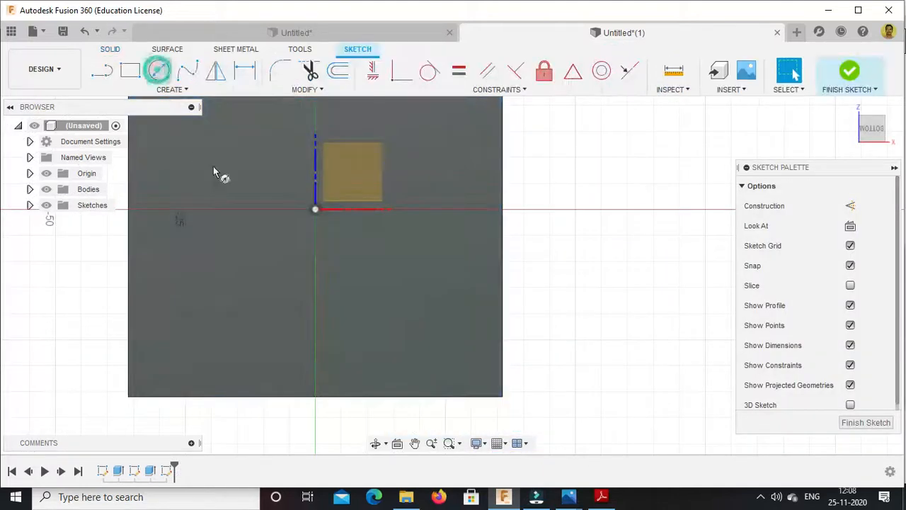
click(315, 208)
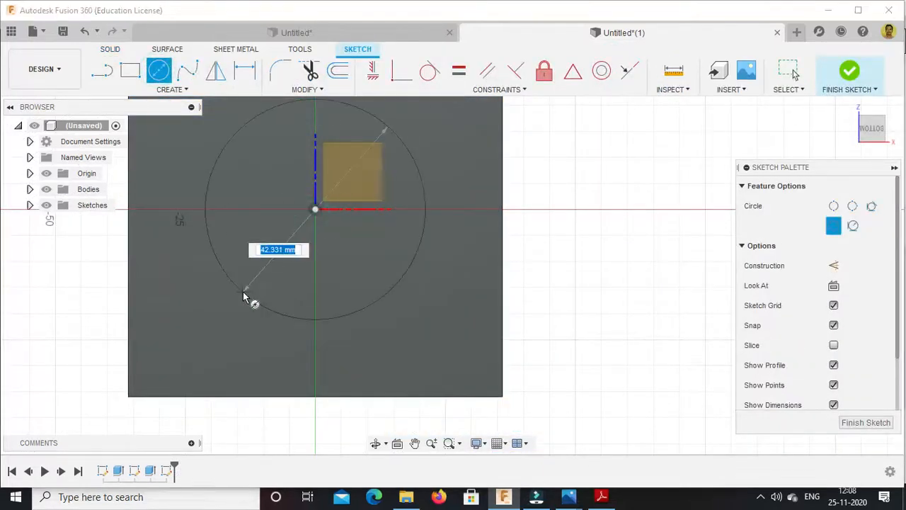
text(60)
key(Return)
key(Escape)
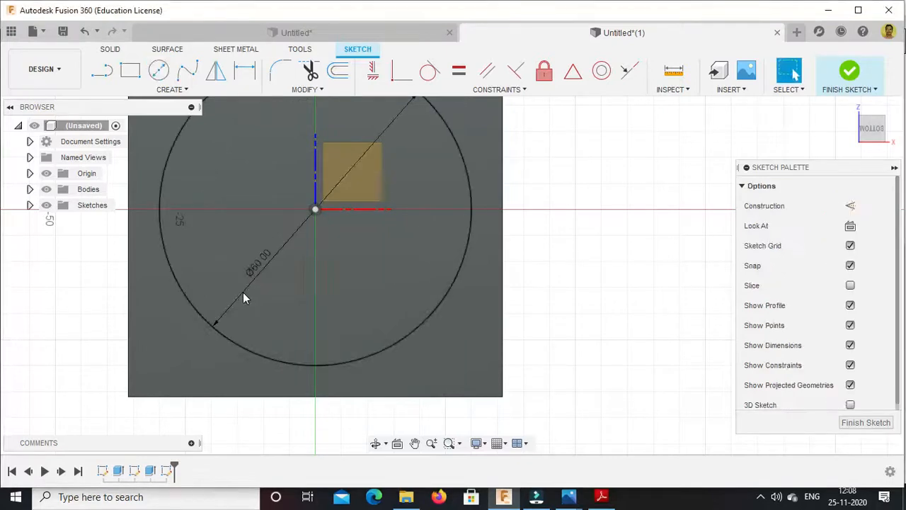
click(851, 75)
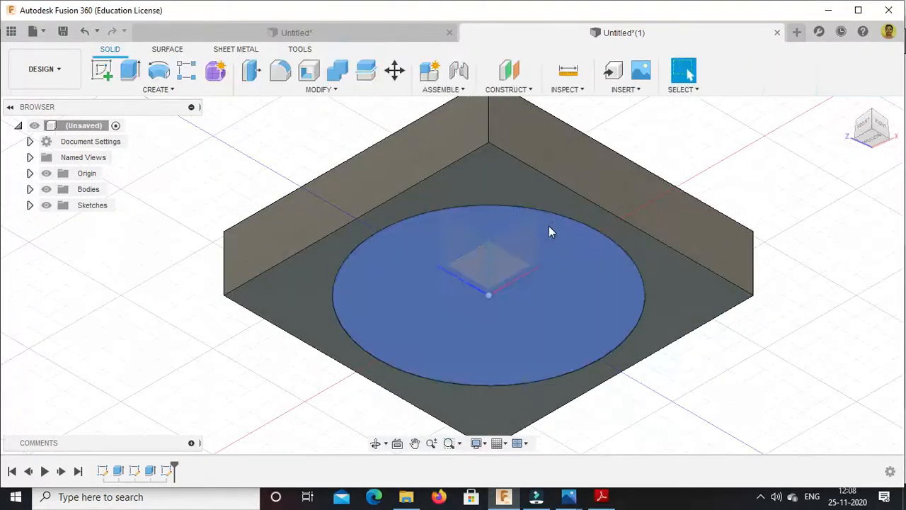
Extrude the 60 mm circle as a cut 10 mm into the block from its underside (distance -10 mm).
click(130, 69)
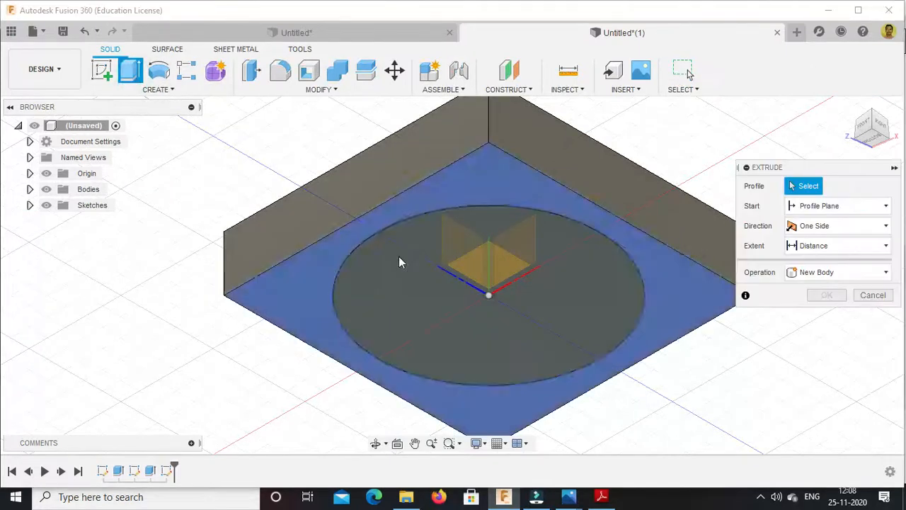
click(419, 261)
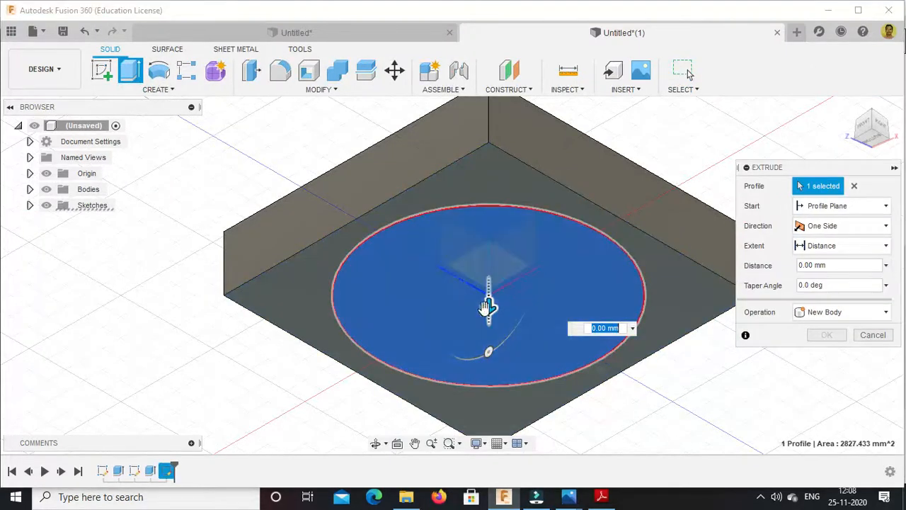
drag(489, 306, 488, 327)
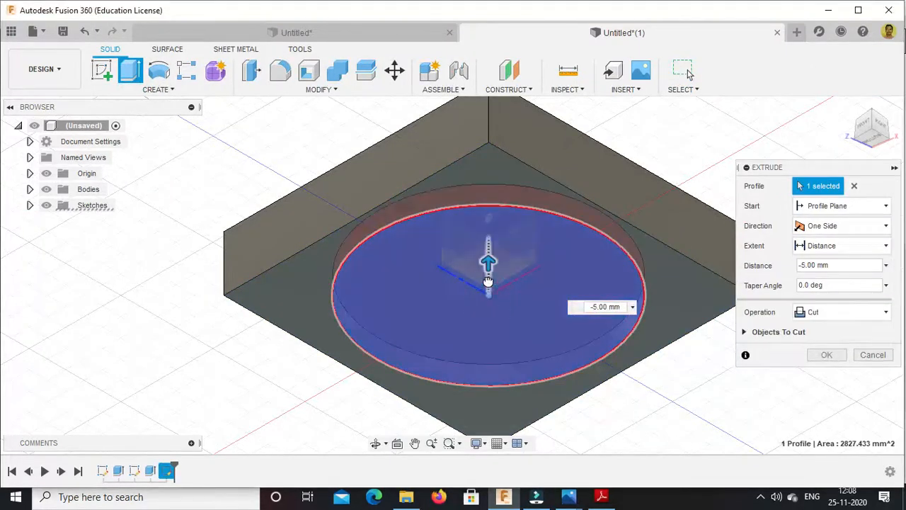
click(807, 268)
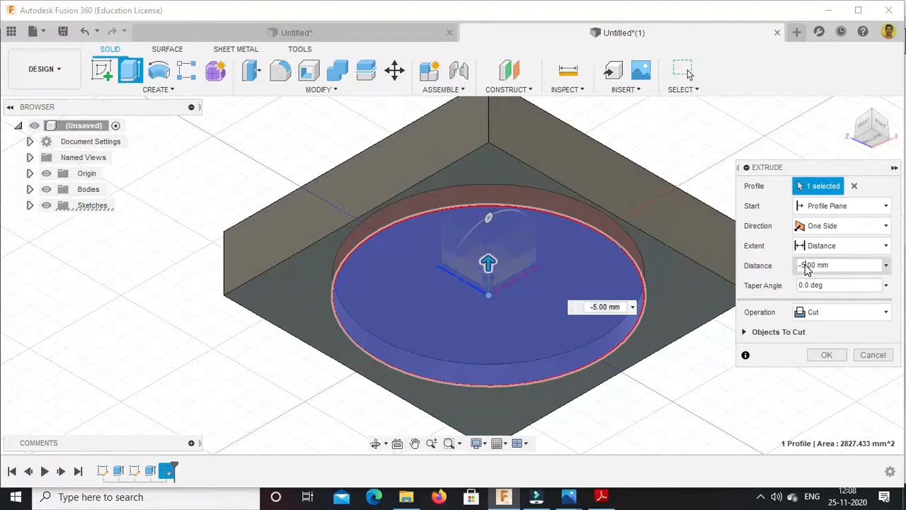
text(10)
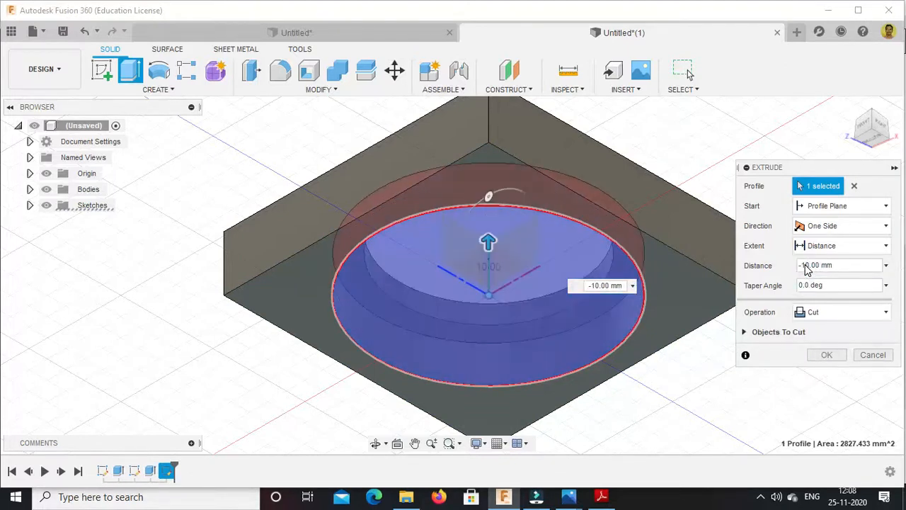
click(825, 354)
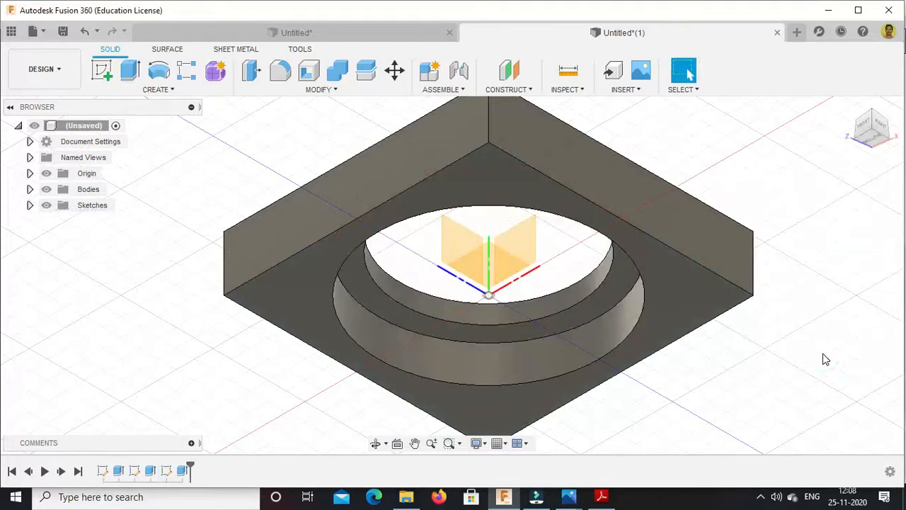
Inspect the block's stepped bore from above and below, and switch to the single tool post PDF drawing in Adobe Reader.
click(849, 106)
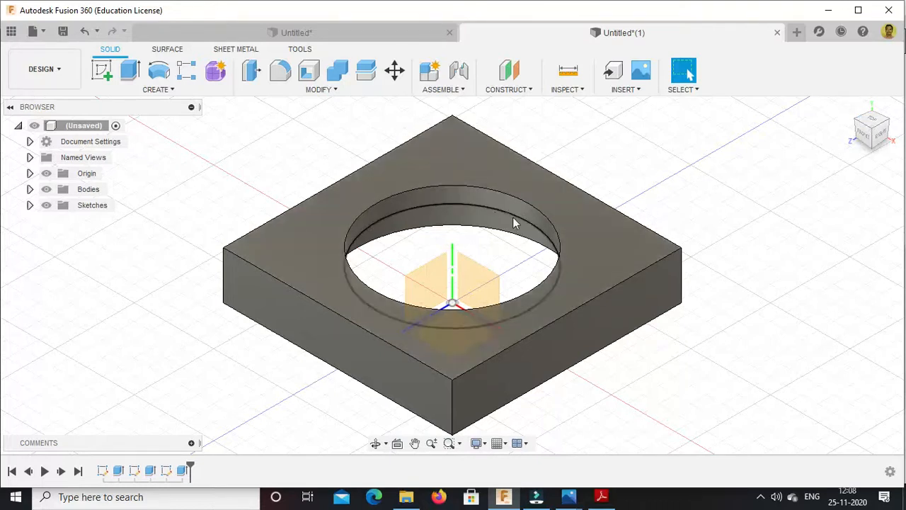
scroll(488, 195, up, 3)
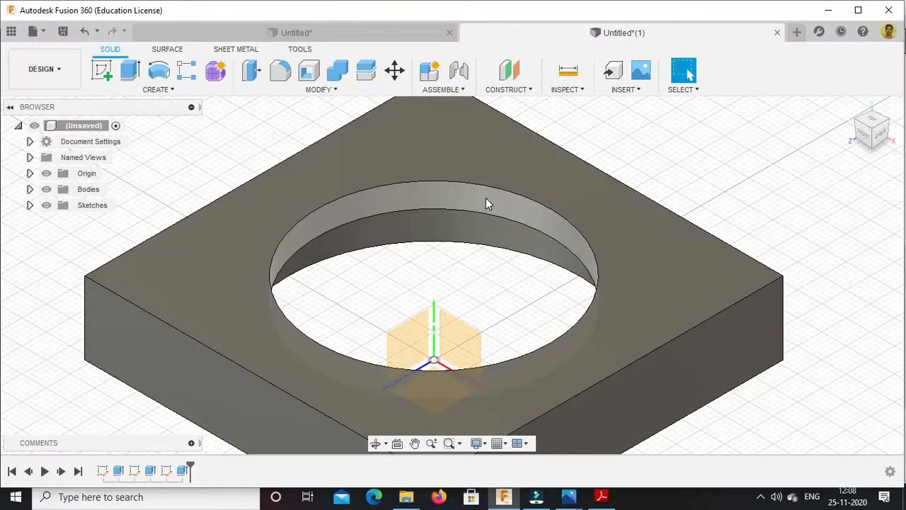
click(870, 157)
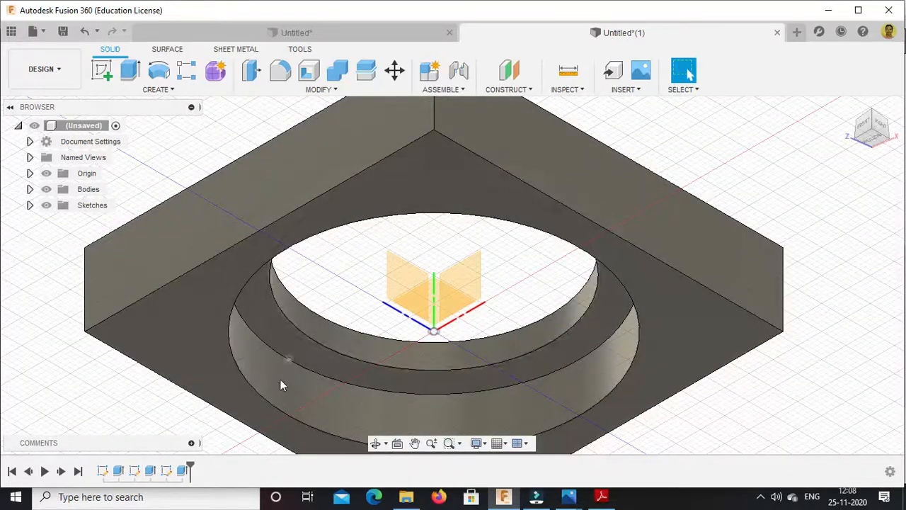
click(849, 107)
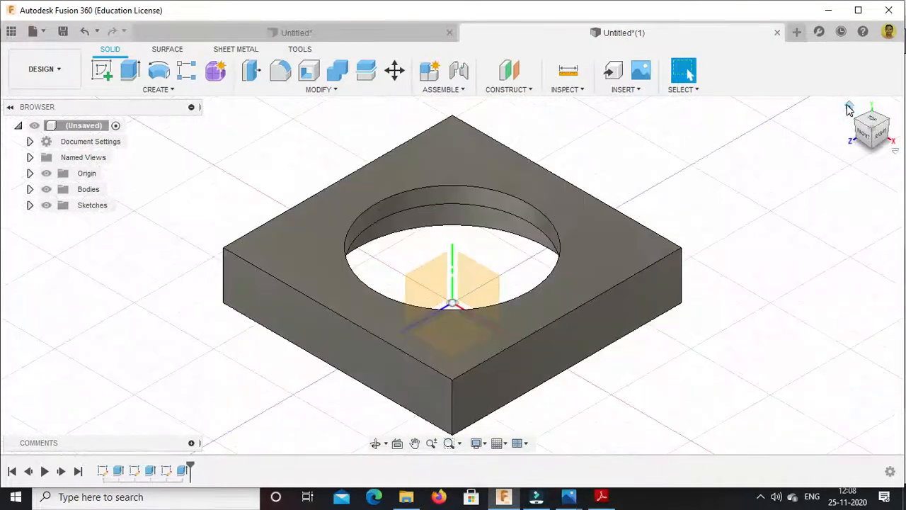
click(602, 496)
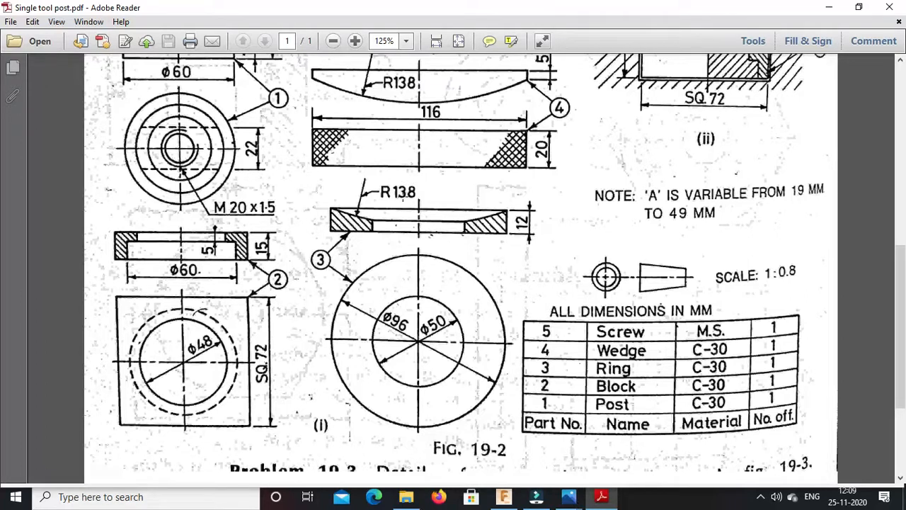
Switch to Fusion 360, create a new design and start a sketch on the XY origin plane.
click(504, 496)
click(799, 34)
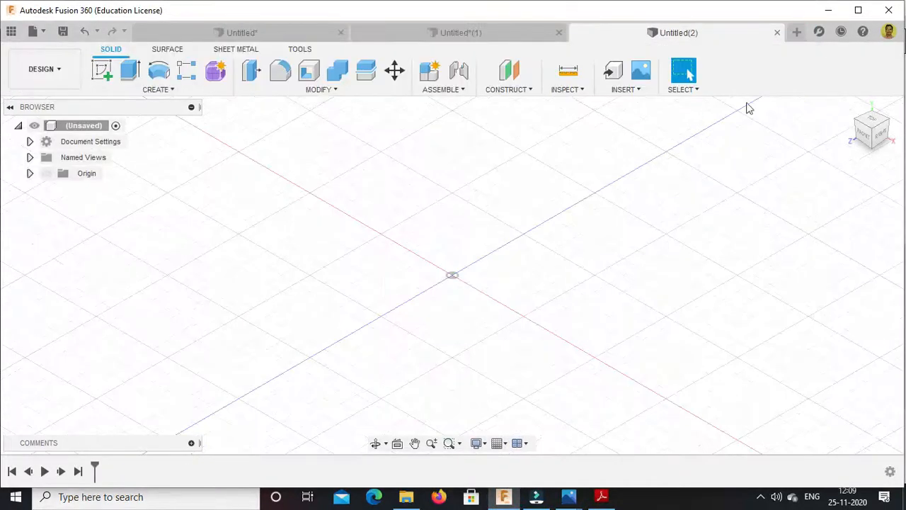
click(46, 174)
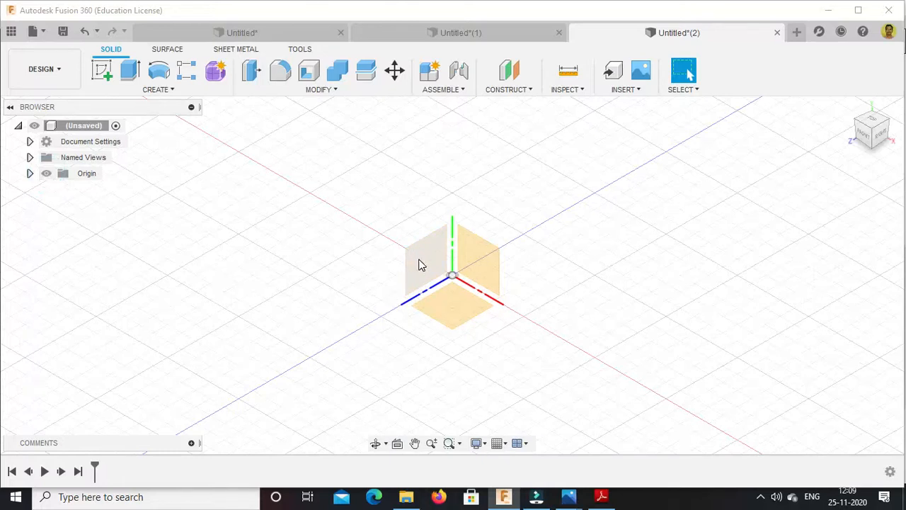
right_click(492, 257)
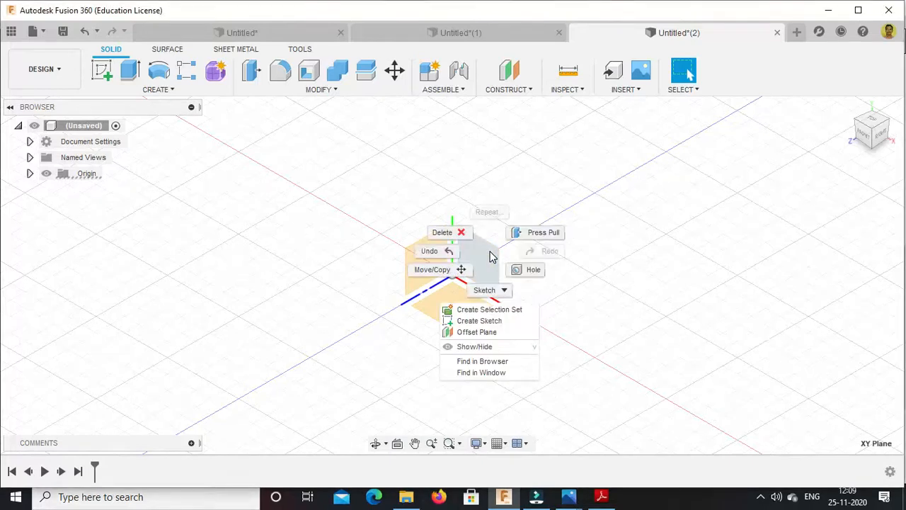
click(484, 319)
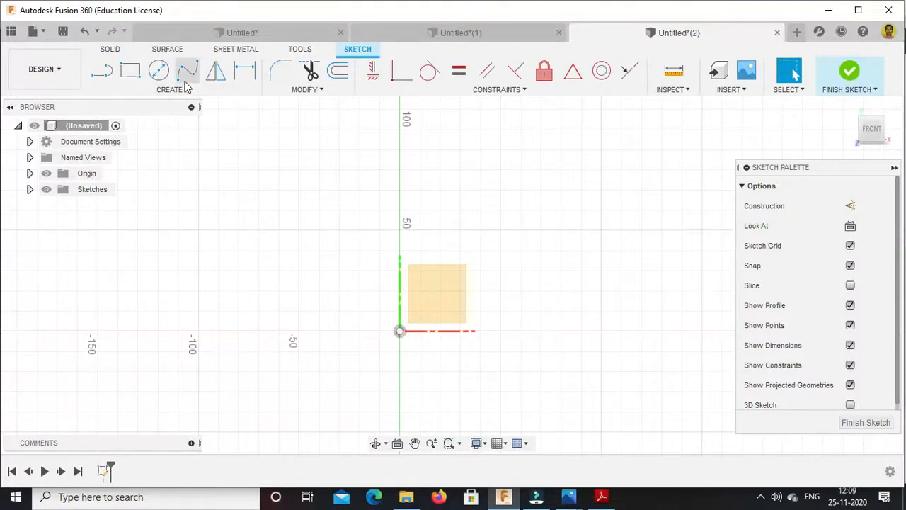
Sketch a 276 mm diameter circle centred on the origin.
click(154, 71)
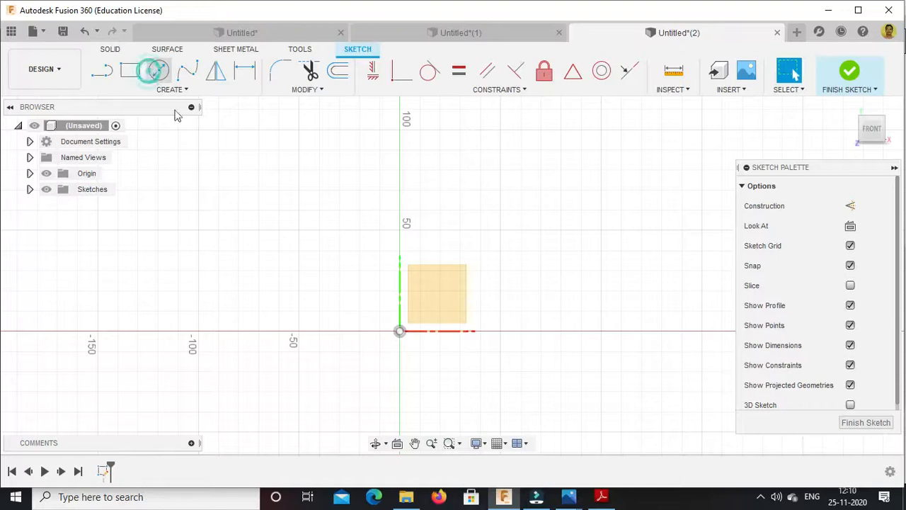
click(400, 330)
text(276)
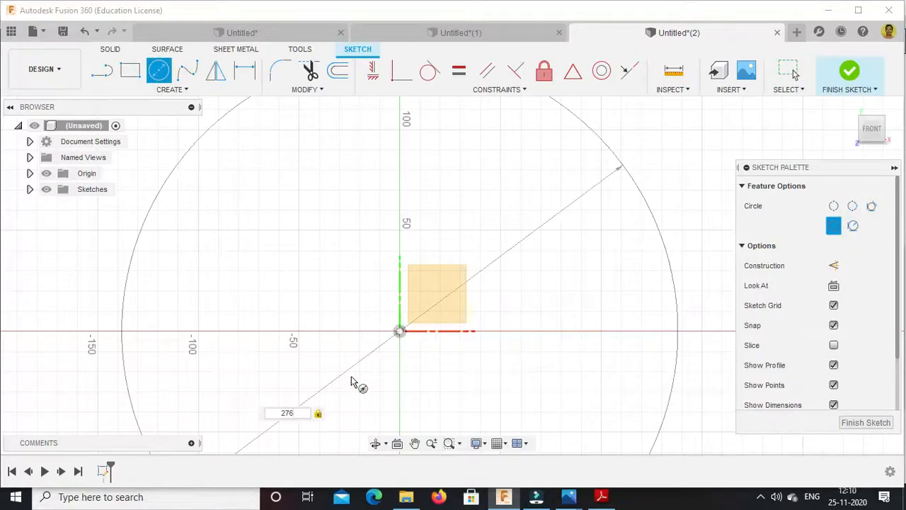
key(Return)
key(Escape)
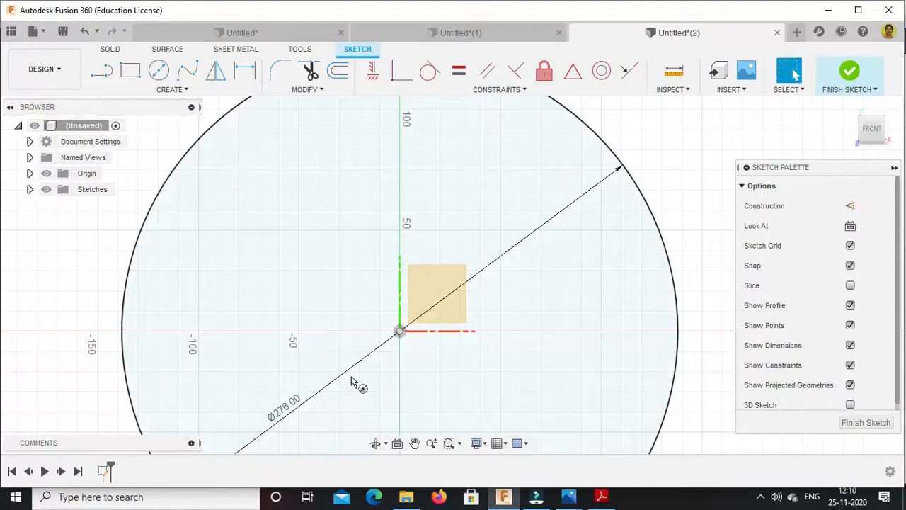
scroll(382, 368, down, 2)
scroll(395, 356, down, 5)
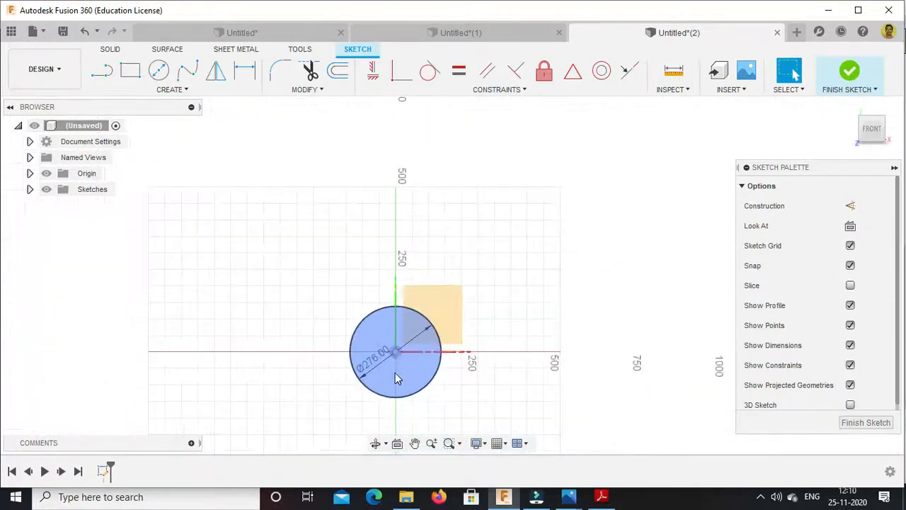
scroll(386, 412, up, 4)
scroll(388, 407, up, 2)
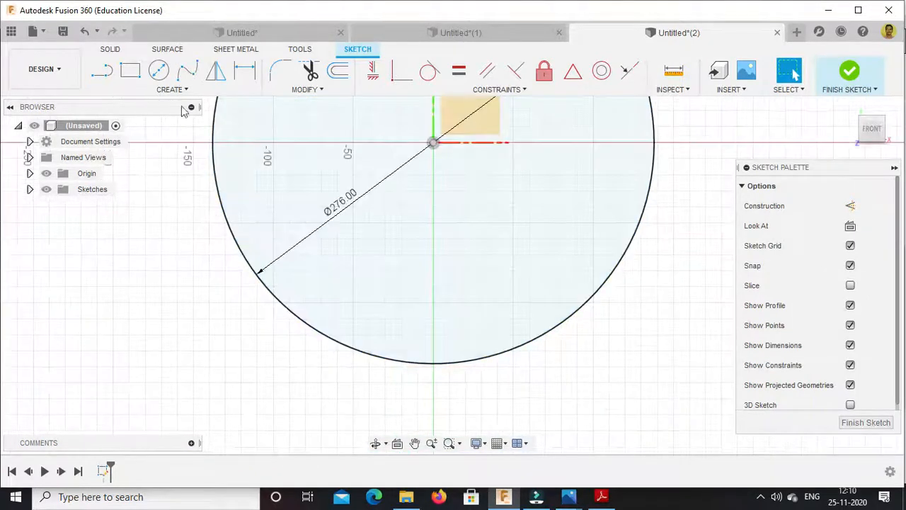
click(103, 70)
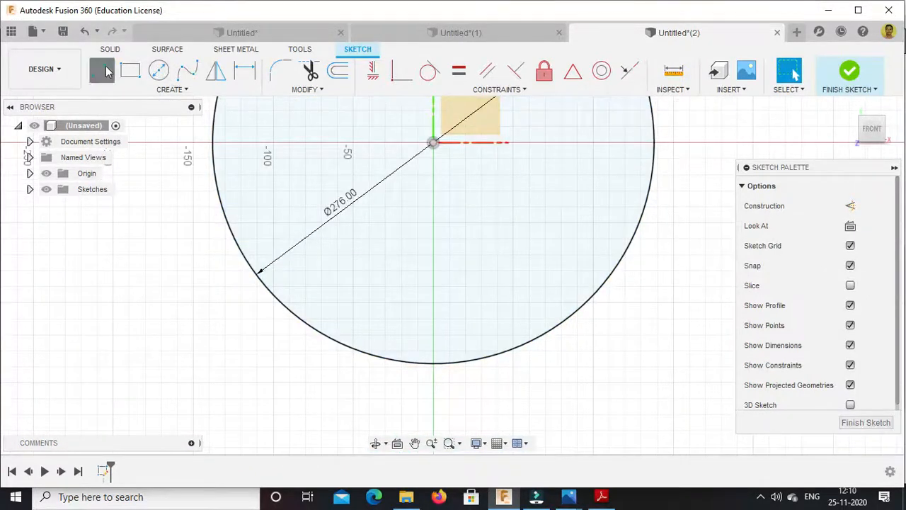
click(519, 225)
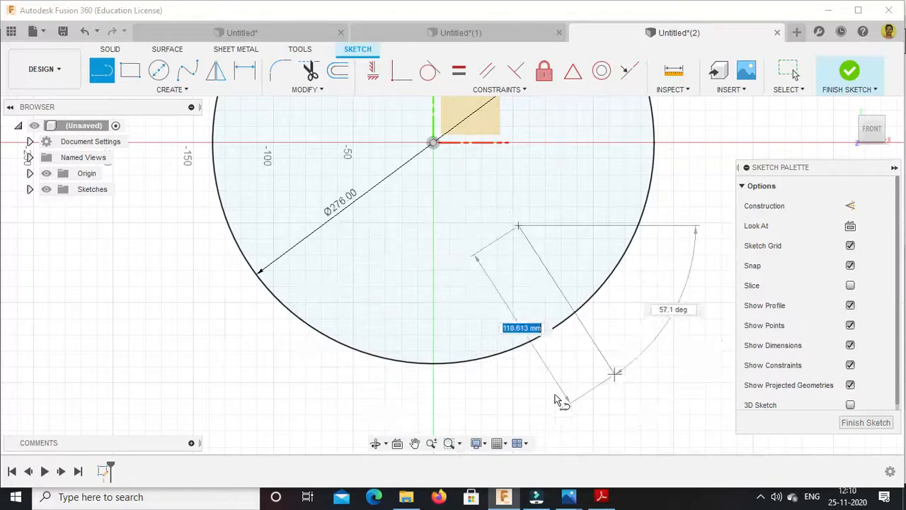
scroll(523, 409, down, 2)
scroll(522, 404, down, 4)
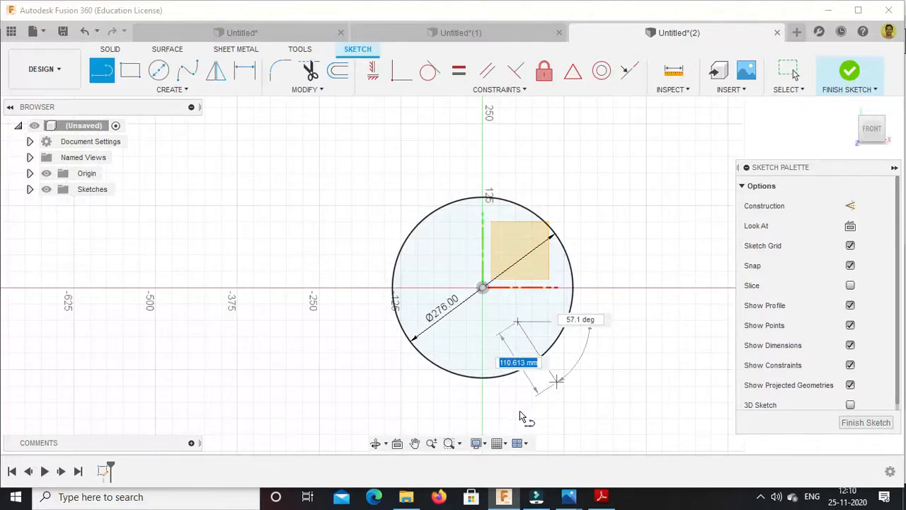
key(Escape)
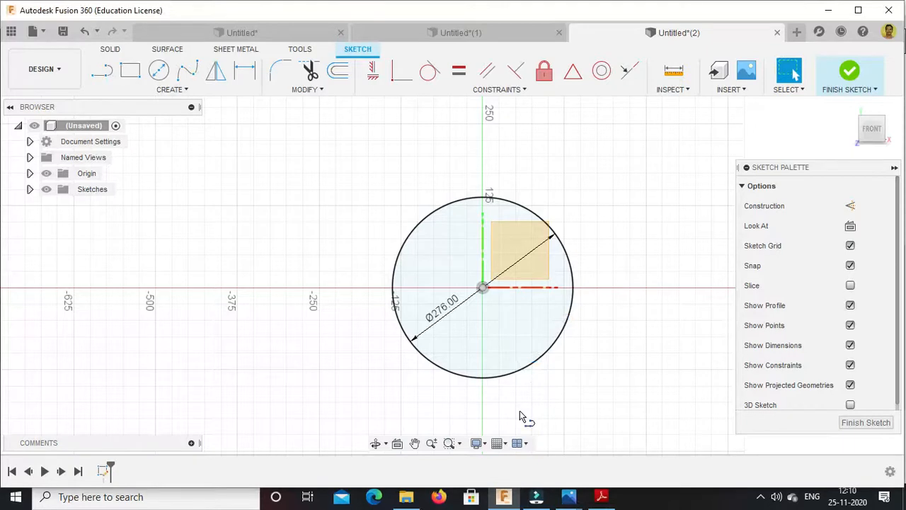
Draw two parallel vertical lines crossing the circle's lower arc, both to the right of its centre.
click(102, 70)
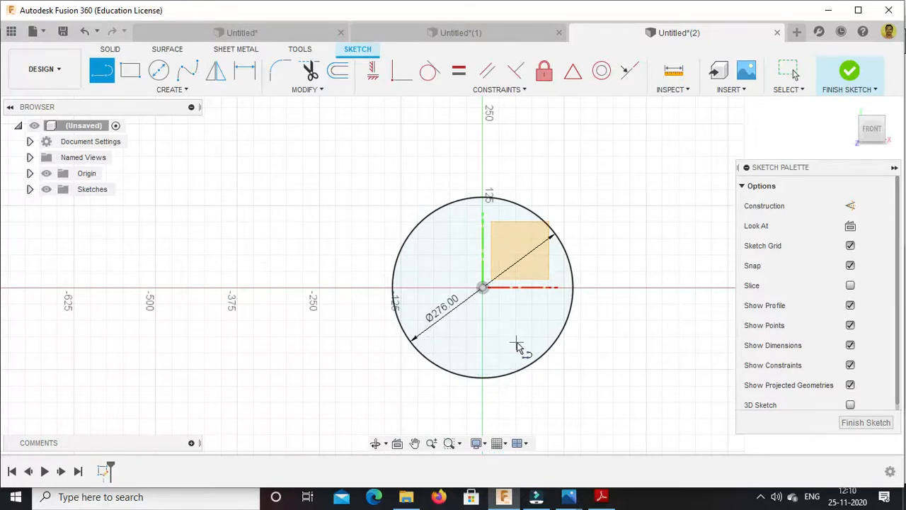
click(520, 386)
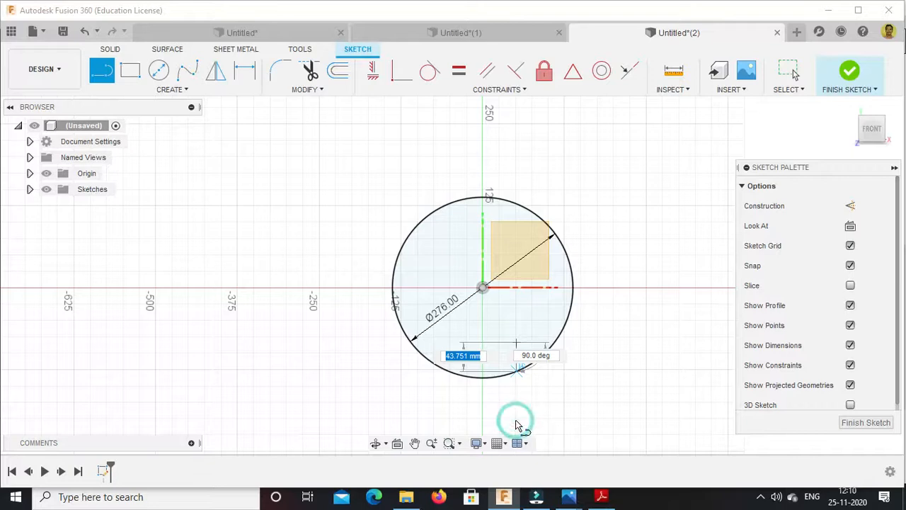
click(517, 421)
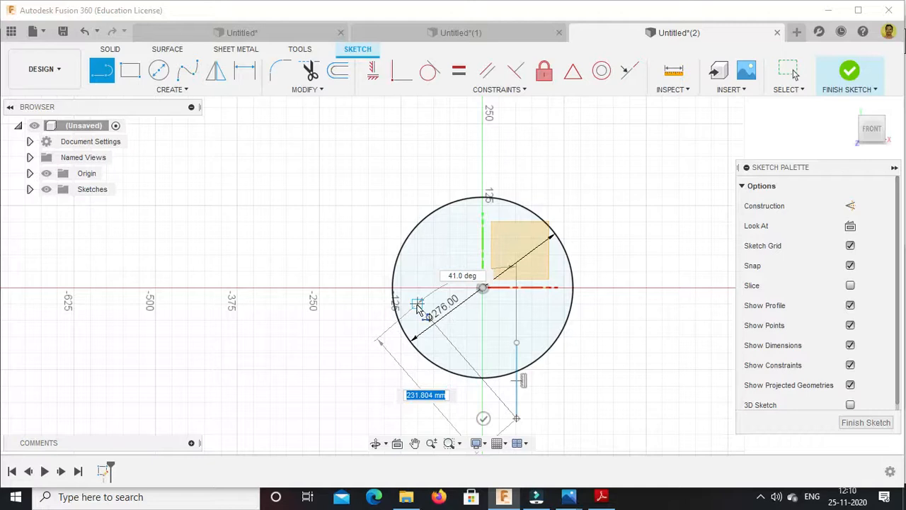
key(Escape)
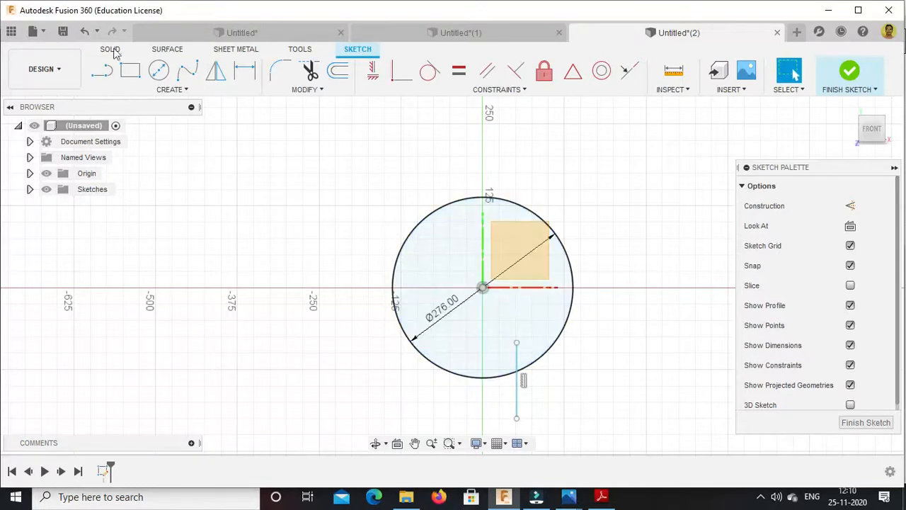
click(103, 71)
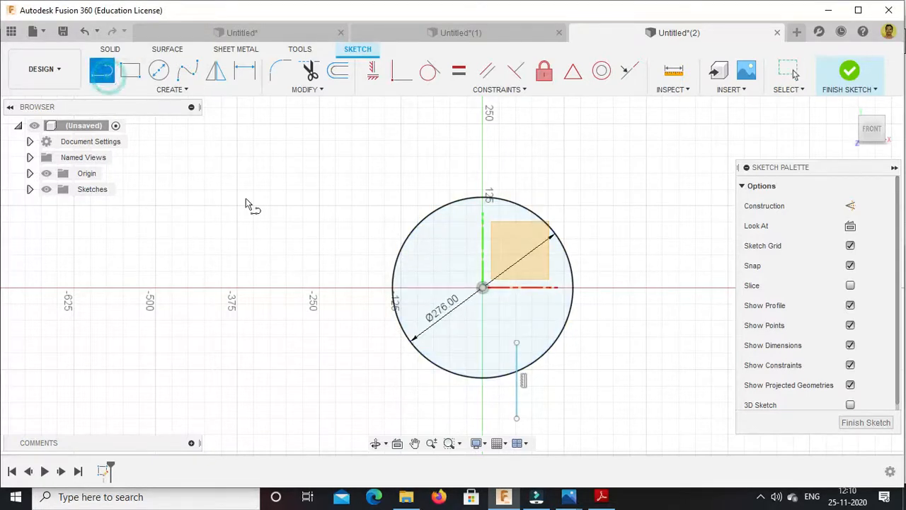
click(539, 342)
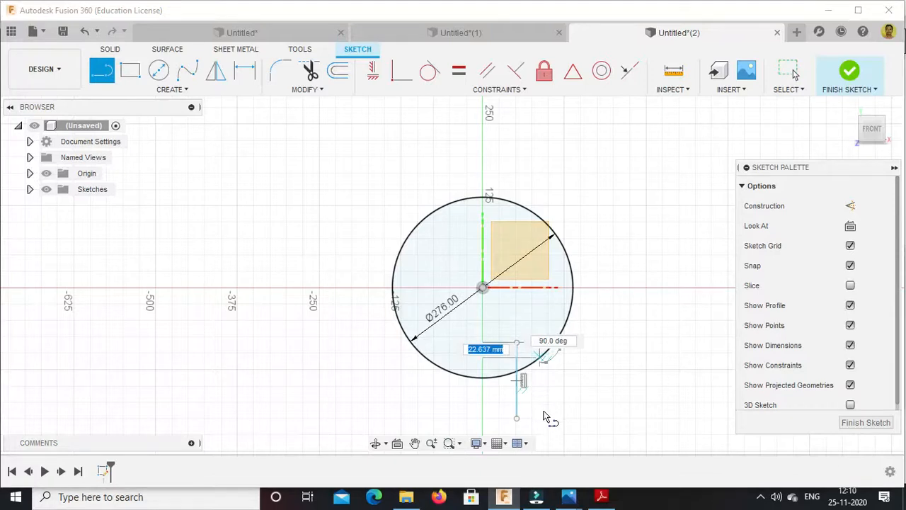
click(543, 414)
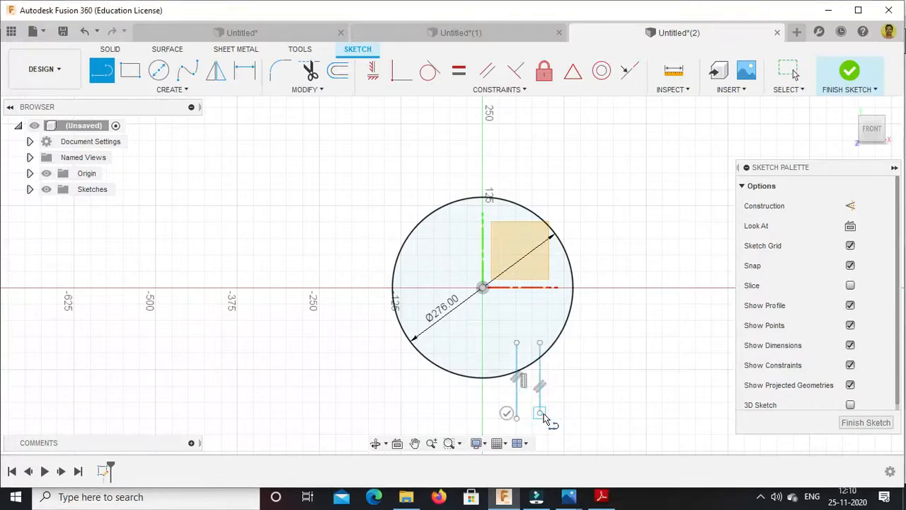
key(Escape)
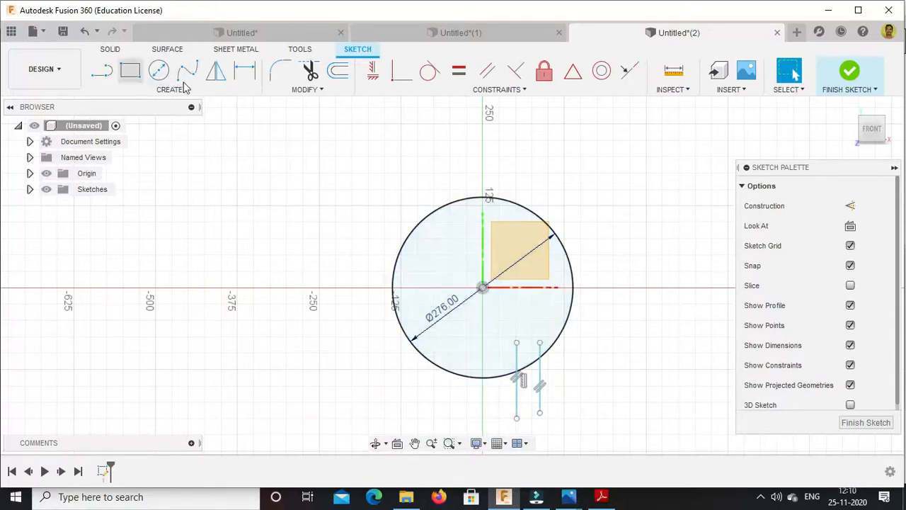
Dimension the inner vertical line 25 mm horizontally from the origin.
click(244, 70)
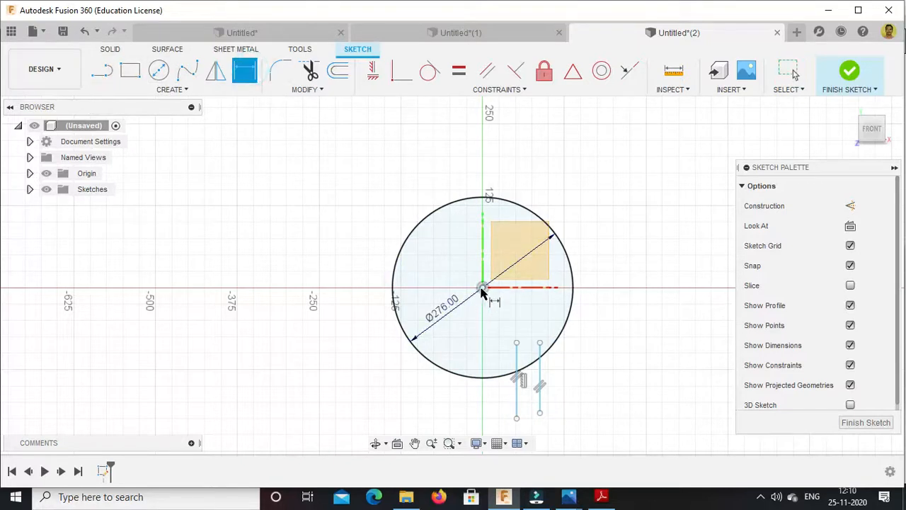
click(482, 288)
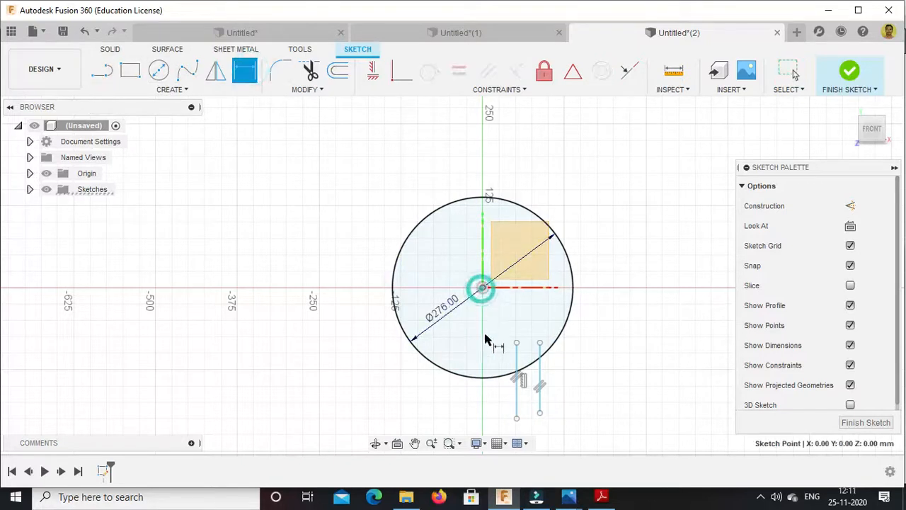
click(517, 398)
click(502, 401)
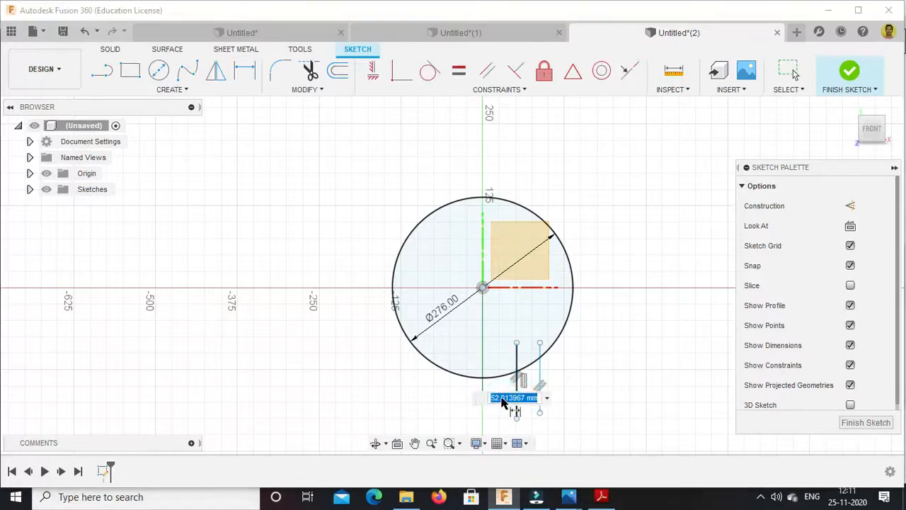
text(25)
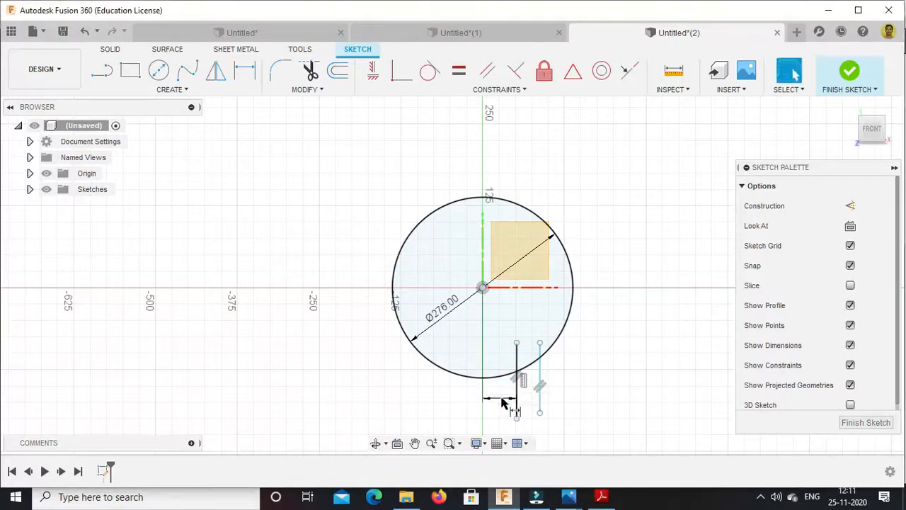
key(Return)
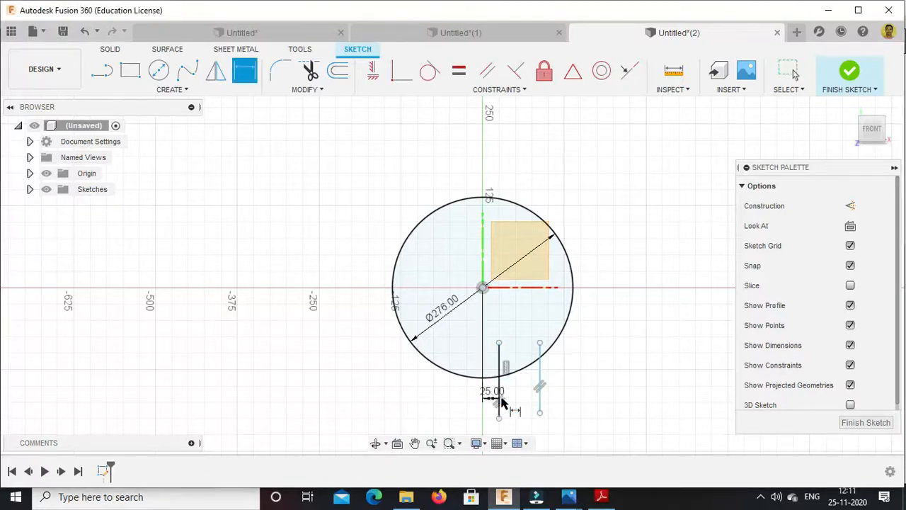
Dimension the outer vertical line 48 mm horizontally from the origin.
click(482, 288)
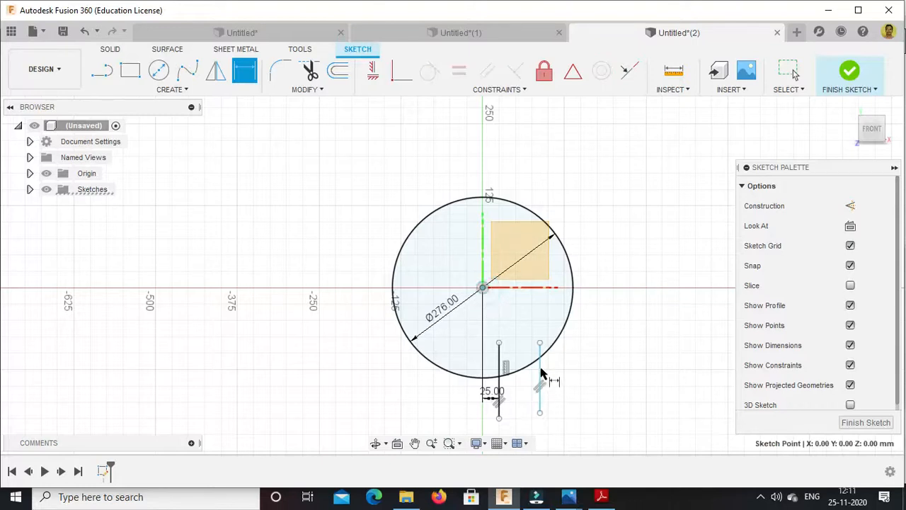
click(540, 375)
click(519, 327)
text(4)
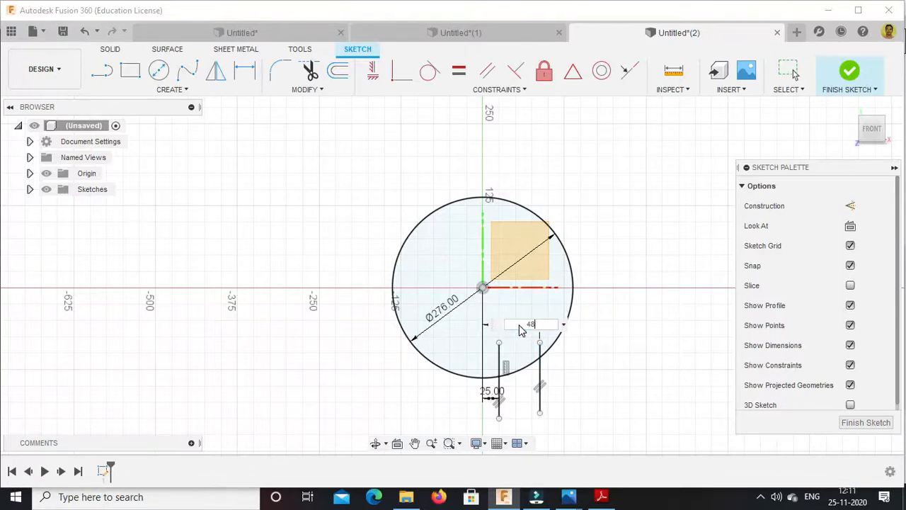
text(8)
key(Return)
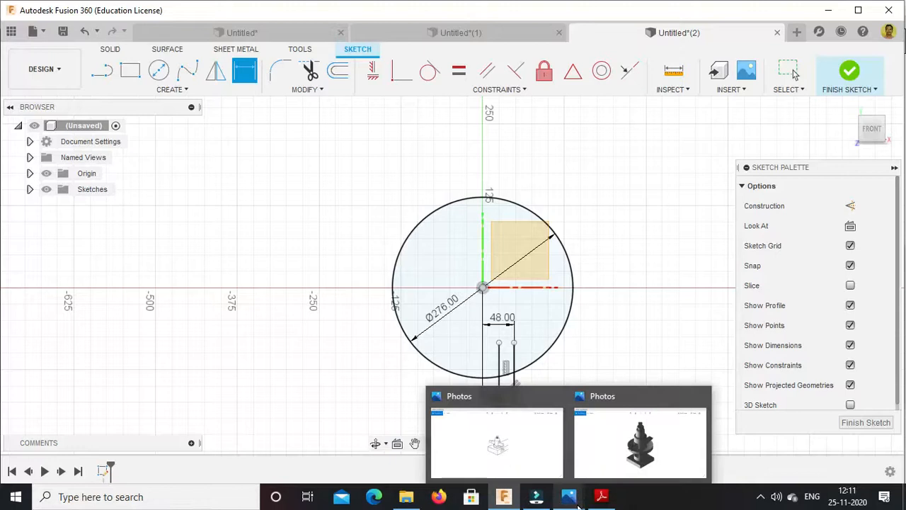
Check the ring in the Adobe Reader drawing and, back in Fusion 360, draw a horizontal line below the circle across both vertical lines.
click(592, 500)
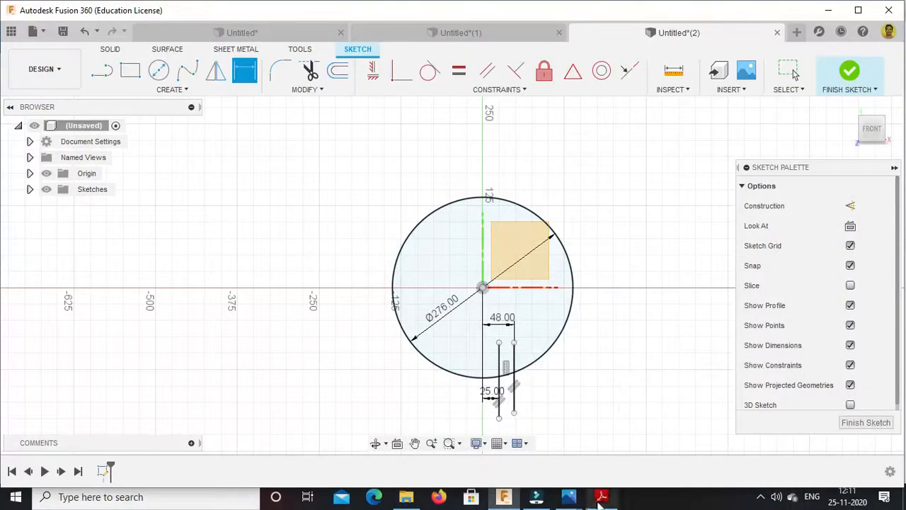
click(603, 498)
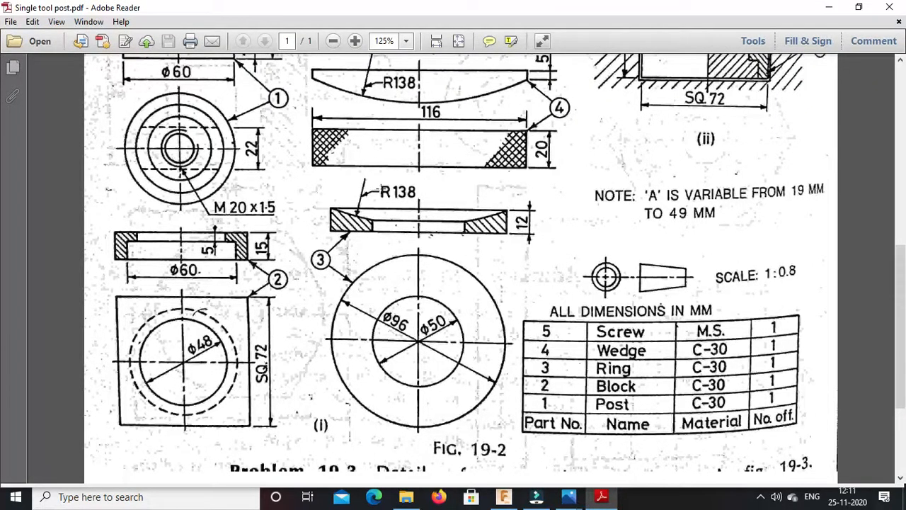
click(504, 496)
scroll(498, 380, up, 6)
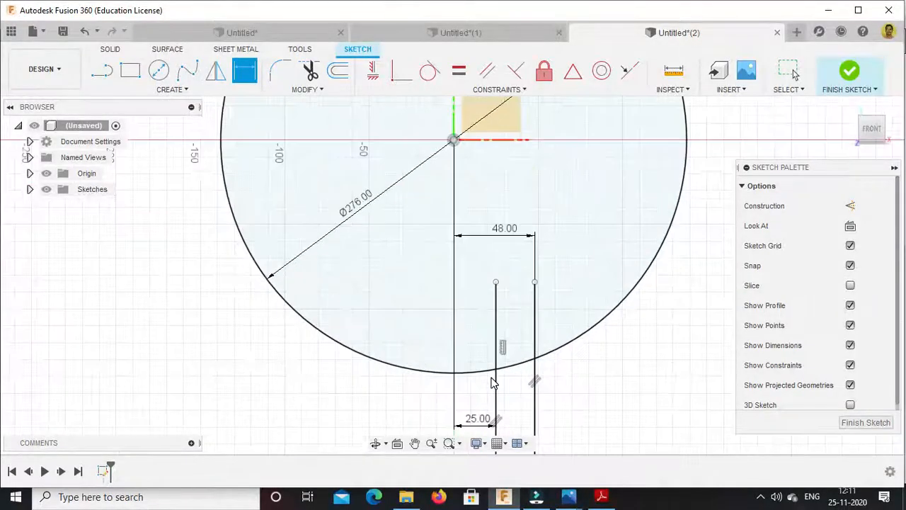
click(102, 70)
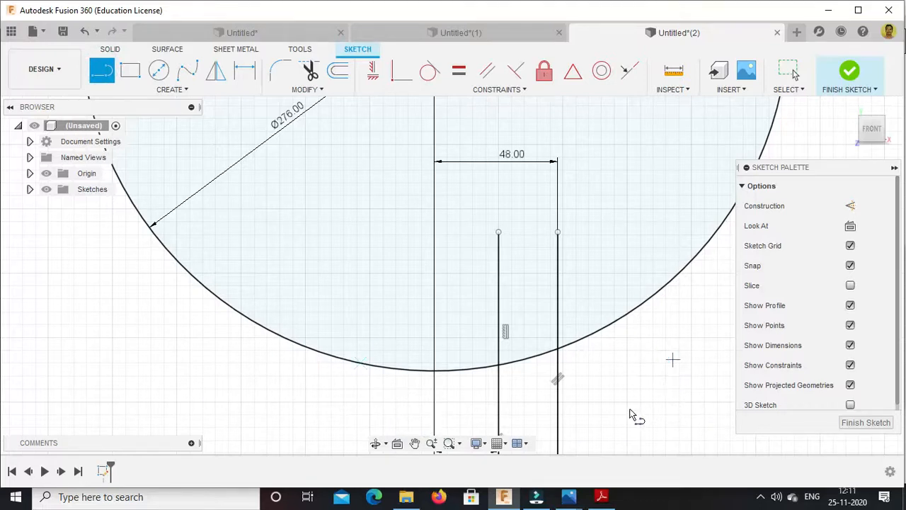
click(615, 416)
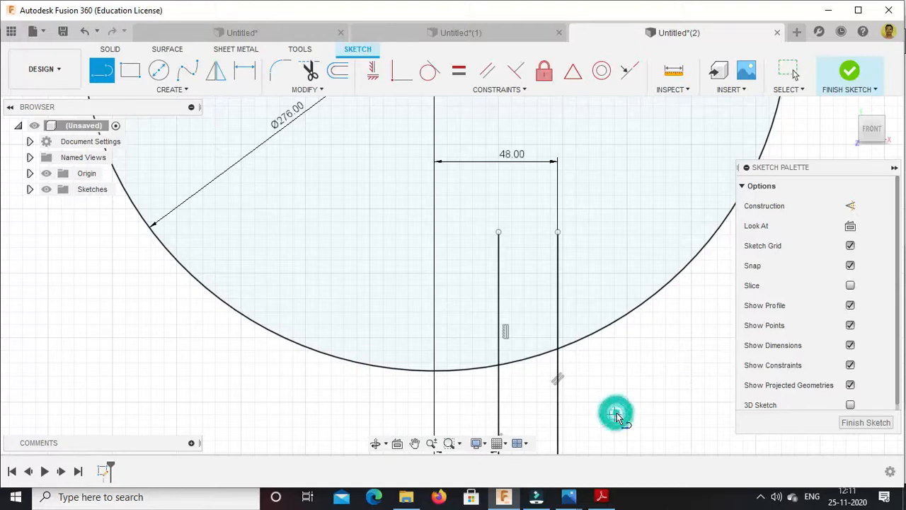
click(460, 415)
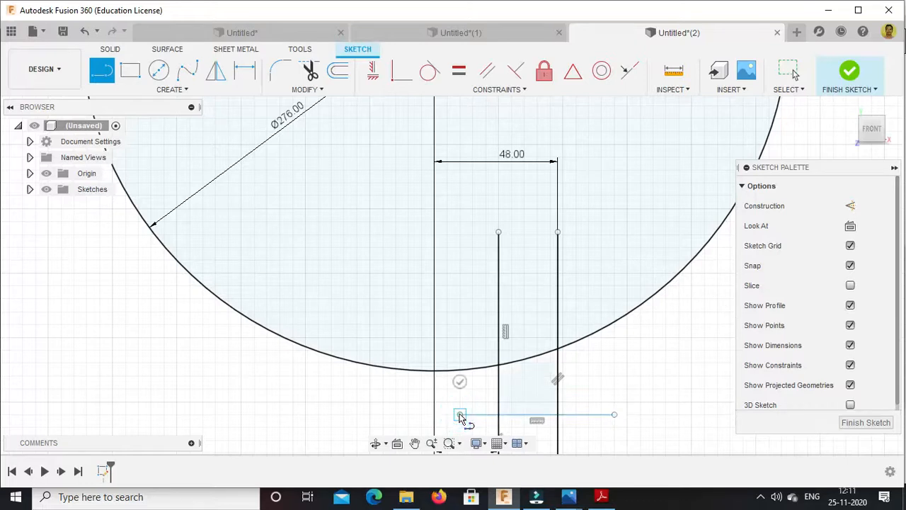
Place a sketch point where the outer vertical line, 48 mm from the origin, crosses the circle's lower arc.
key(Escape)
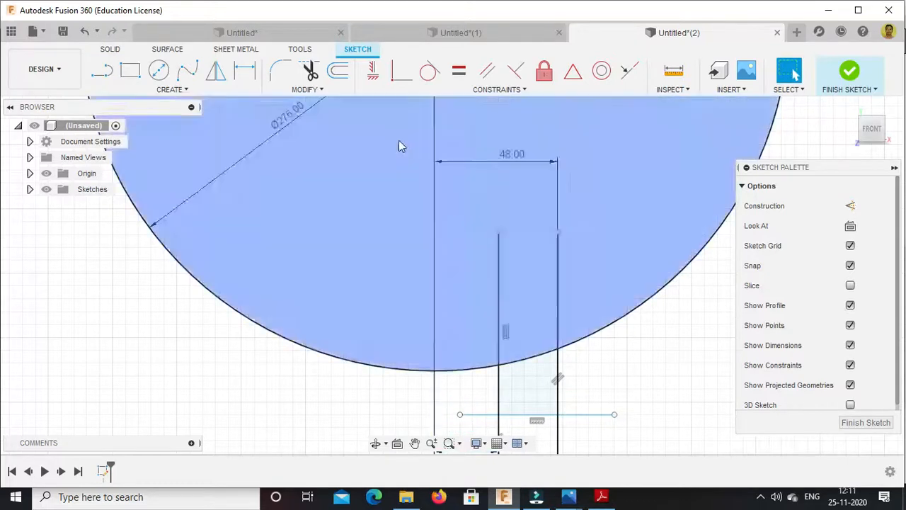
click(178, 89)
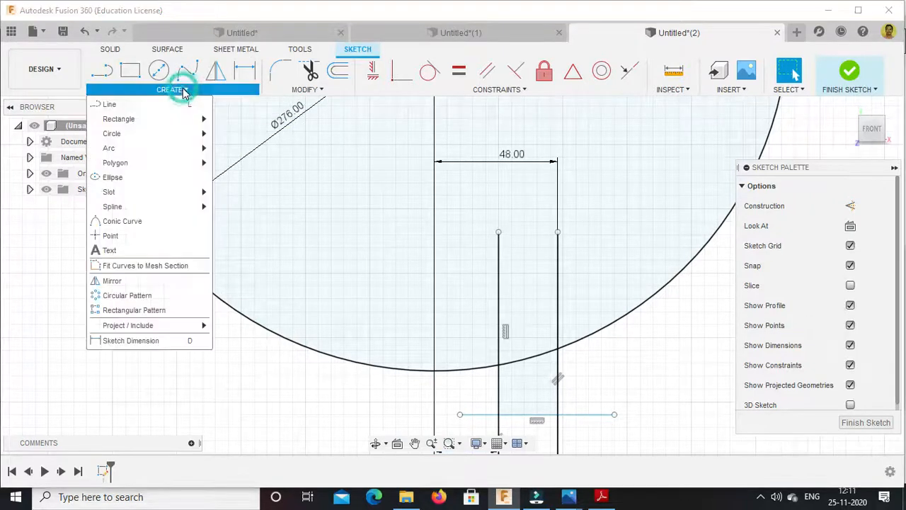
click(112, 235)
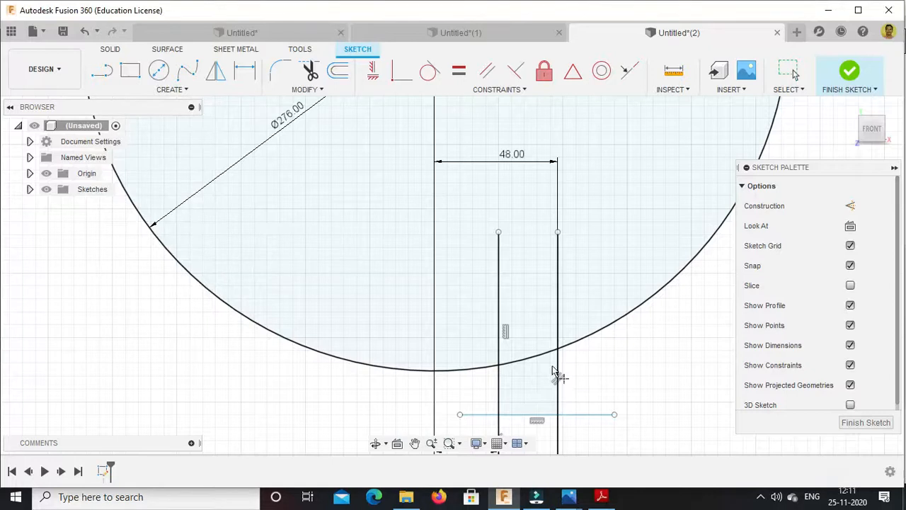
scroll(559, 358, up, 5)
scroll(561, 357, up, 6)
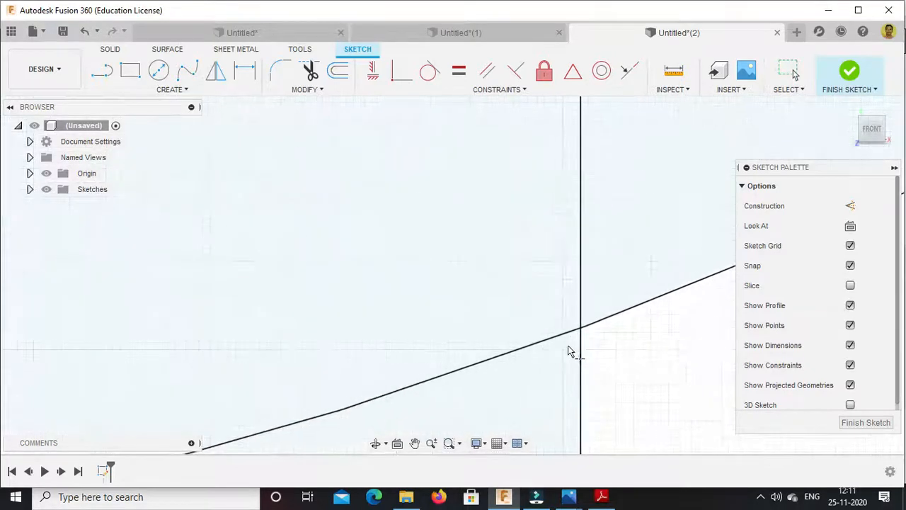
mouse_move(557, 309)
mouse_down()
mouse_move(593, 308)
mouse_move(625, 290)
mouse_up()
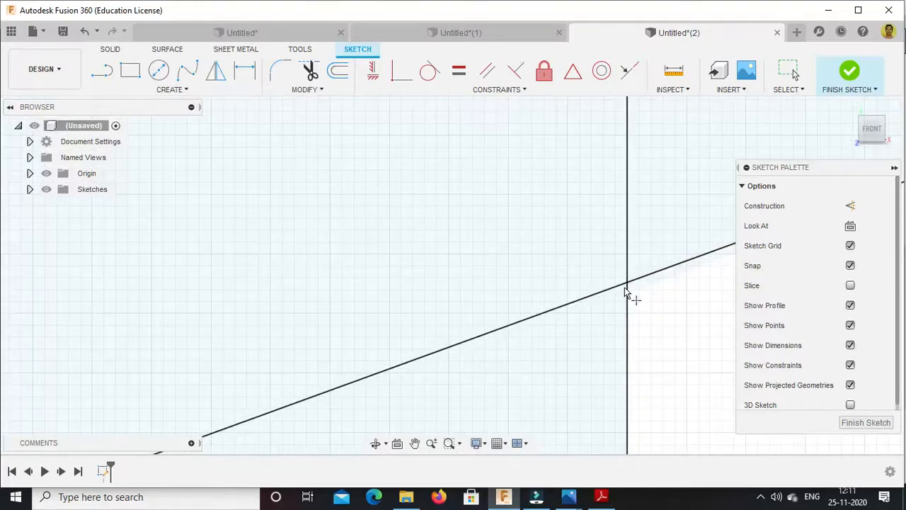
drag(627, 286, 632, 289)
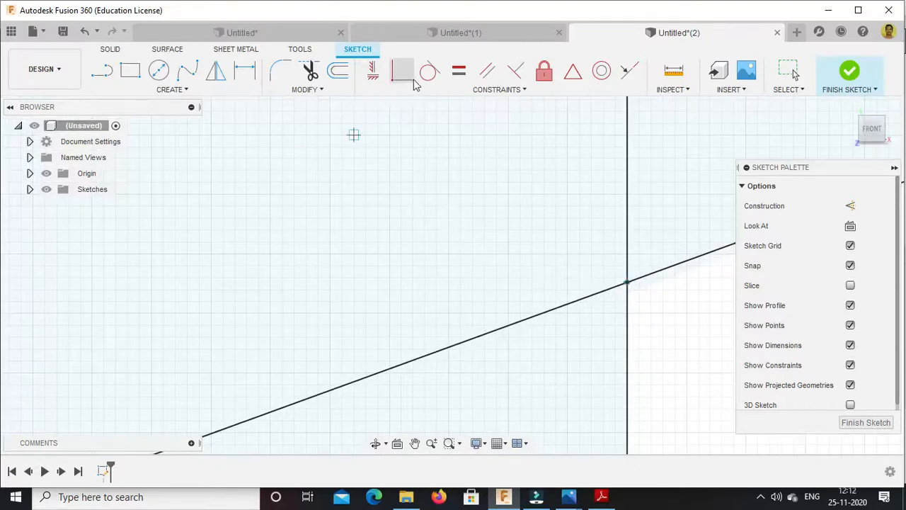
Fix the point where the circle meets the outer vertical line, and dimension the horizontal line 12 mm below it.
click(555, 78)
click(614, 285)
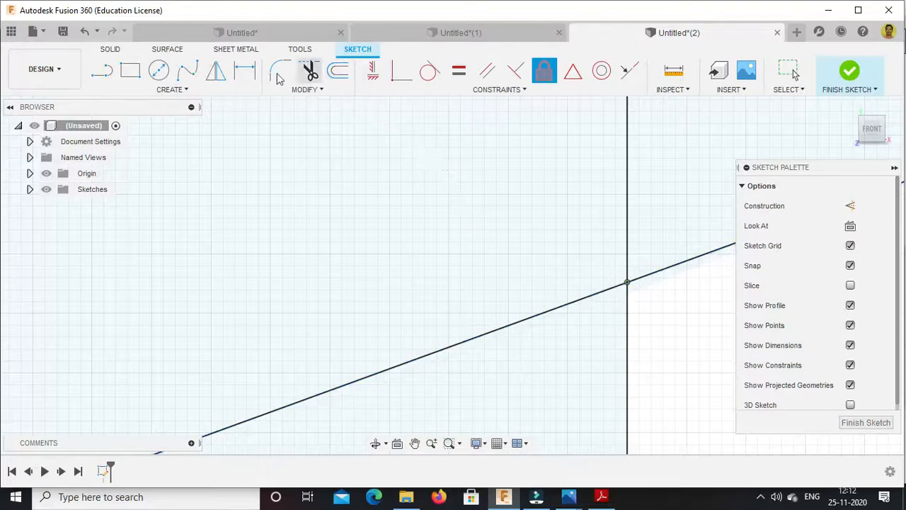
click(245, 72)
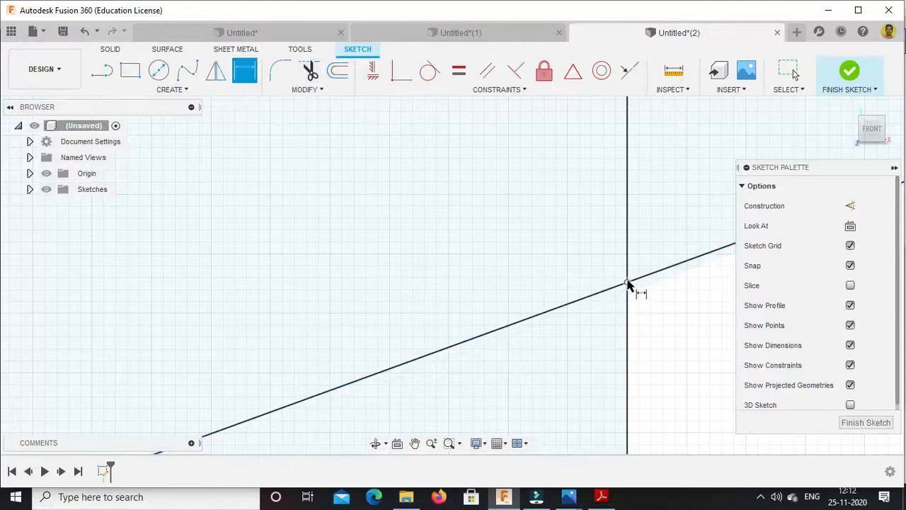
click(621, 282)
scroll(618, 279, down, 10)
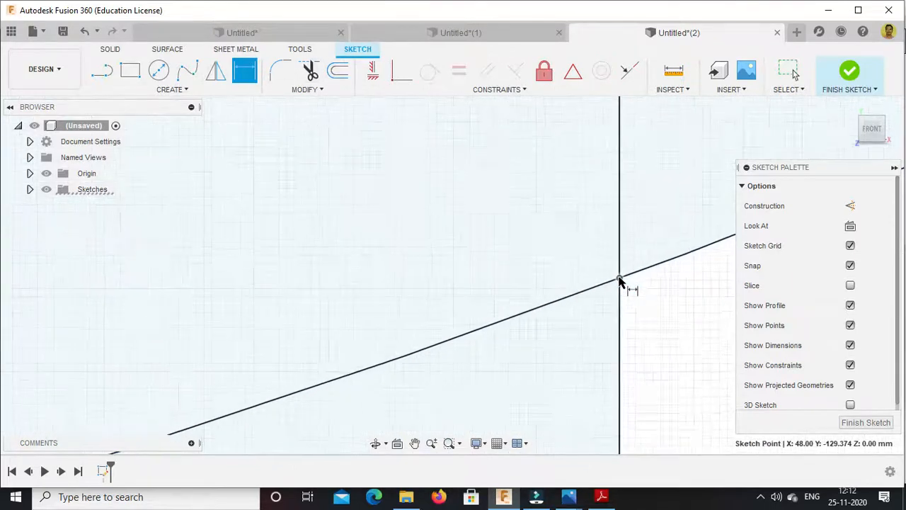
scroll(618, 280, down, 10)
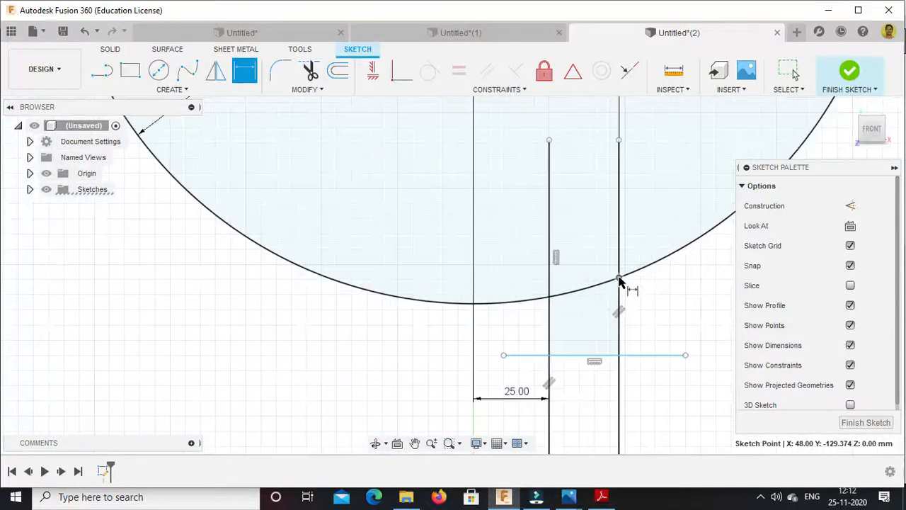
click(632, 355)
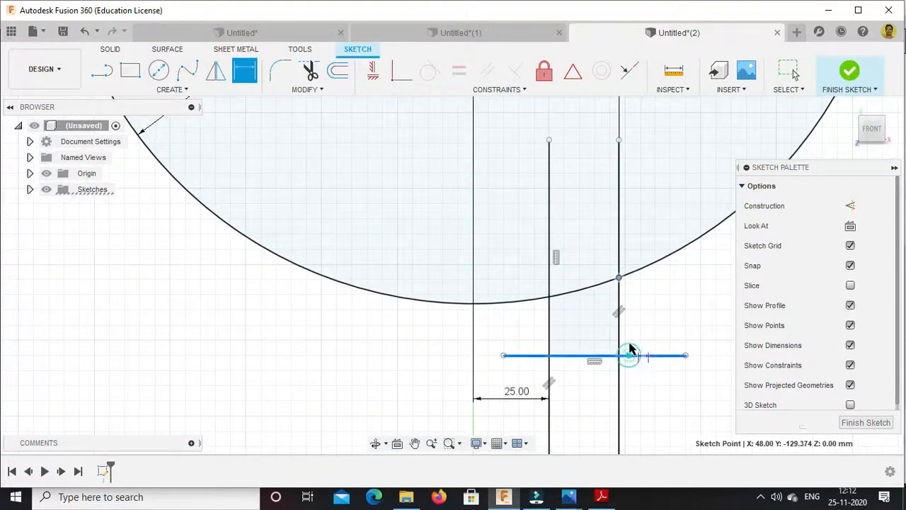
click(634, 324)
text(1)
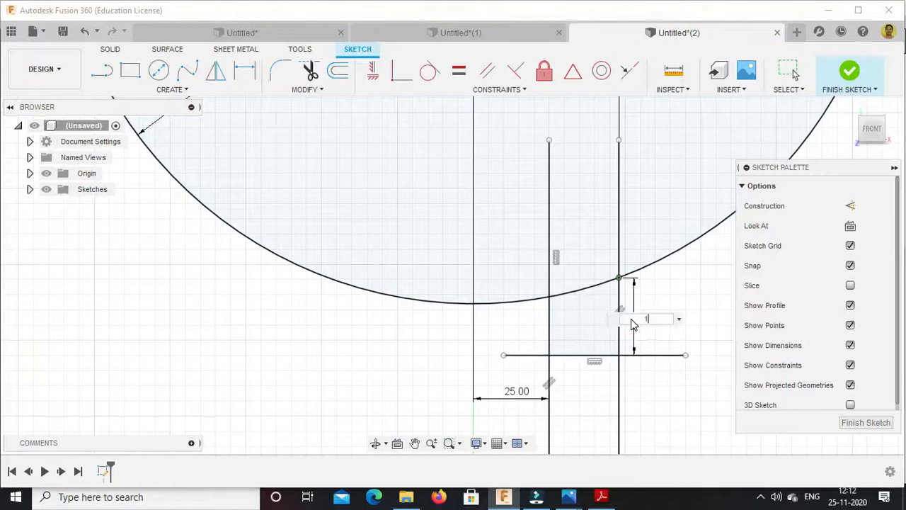
text(2)
key(Return)
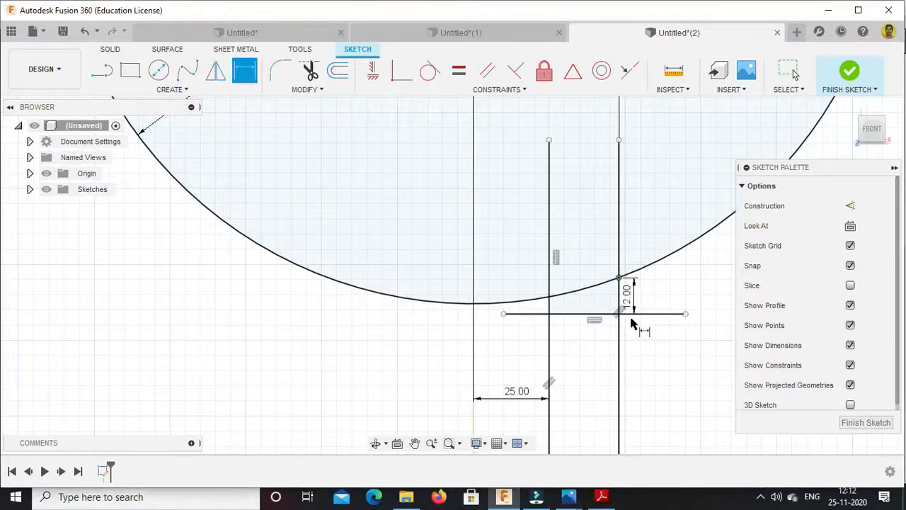
Trim the circle, both vertical lines and the horizontal line's outer end back to the small profile between the verticals.
scroll(616, 304, down, 5)
scroll(606, 298, up, 5)
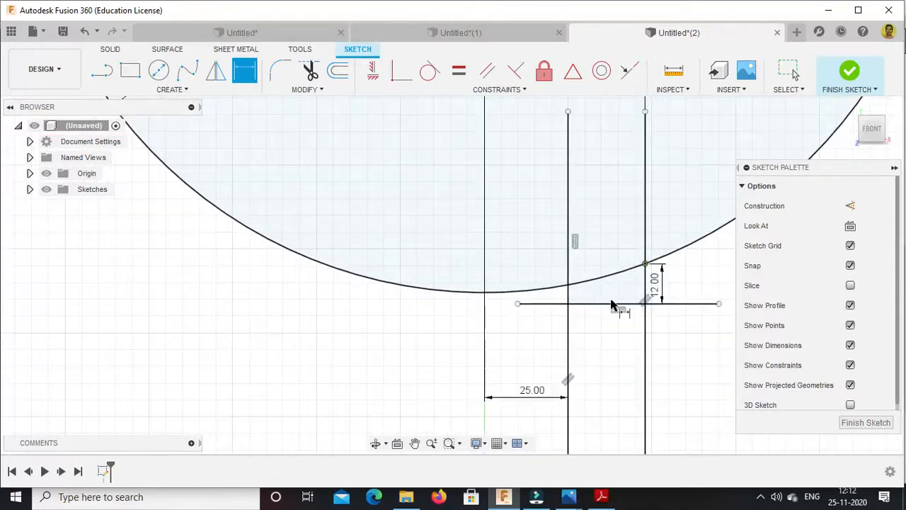
scroll(615, 282, down, 2)
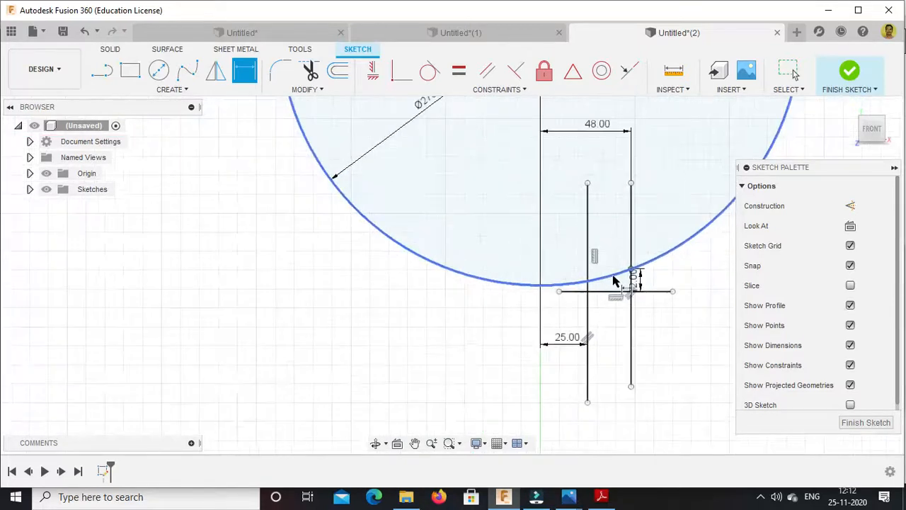
scroll(613, 280, down, 2)
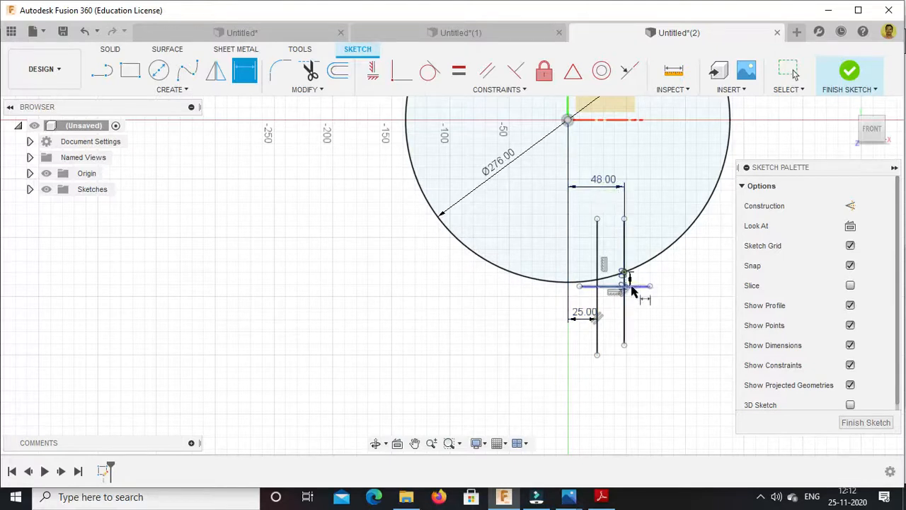
click(309, 71)
click(514, 277)
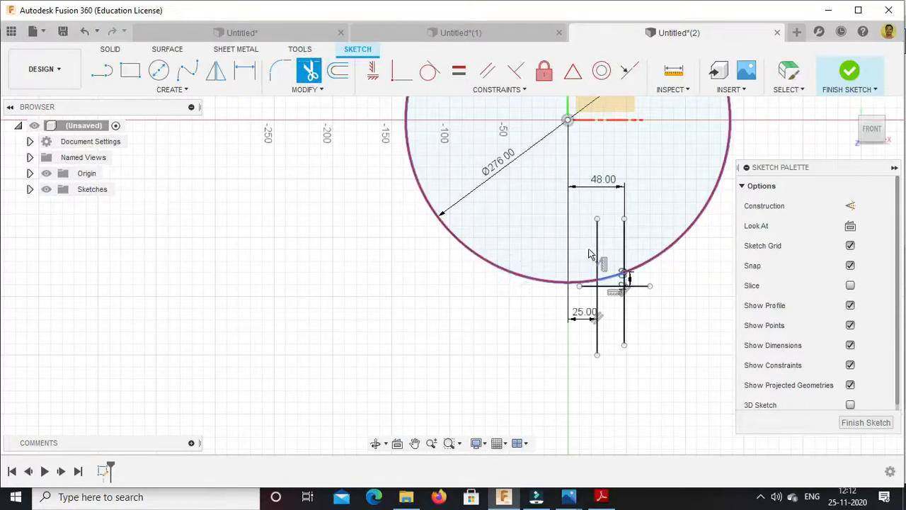
click(597, 244)
click(622, 244)
click(598, 304)
click(622, 311)
click(641, 286)
Try to trim the horizontal line's inner overhang, and undo the last two trims on that line.
click(590, 290)
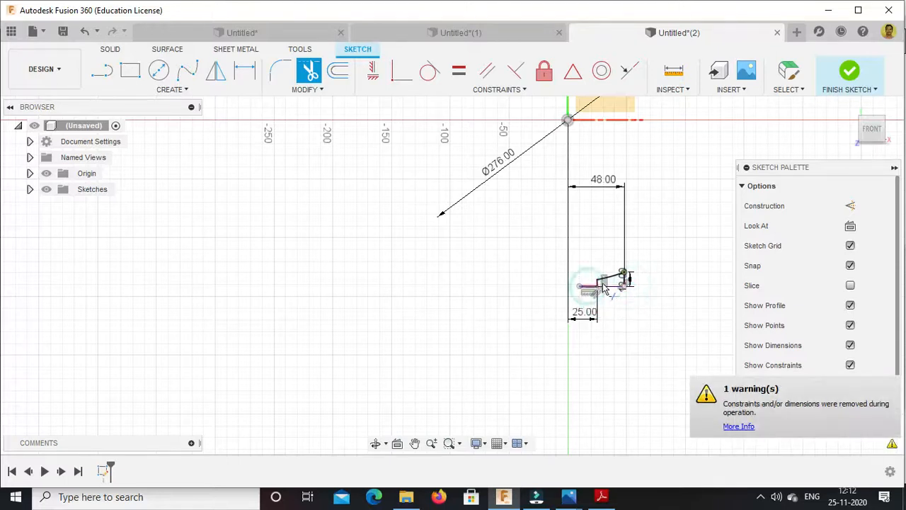
scroll(589, 292, up, 8)
click(541, 308)
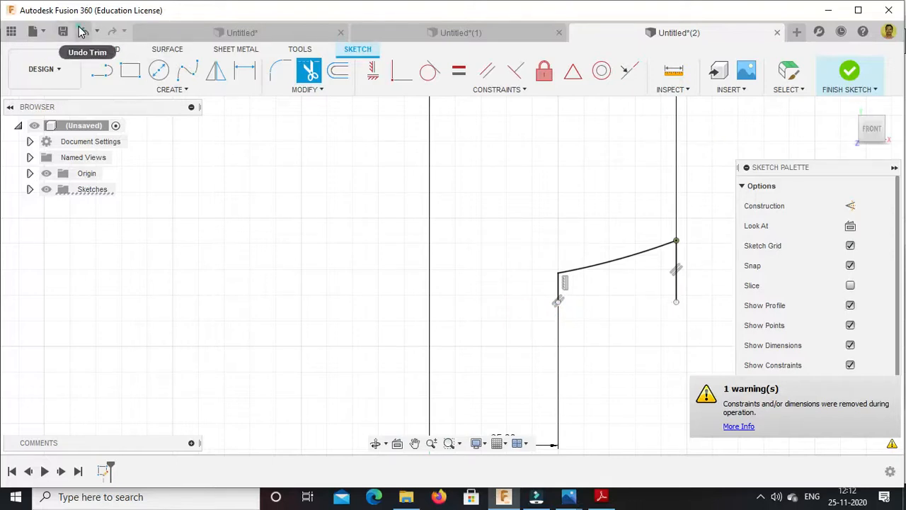
key(Escape)
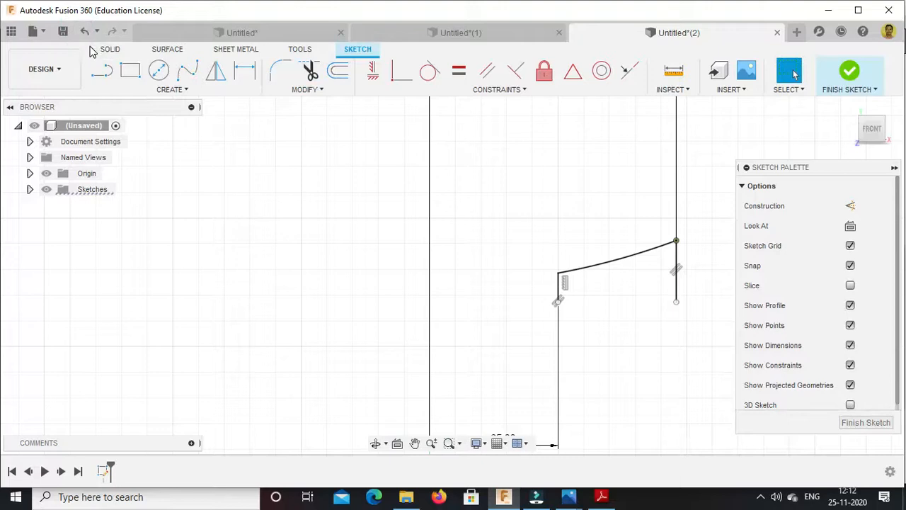
click(90, 34)
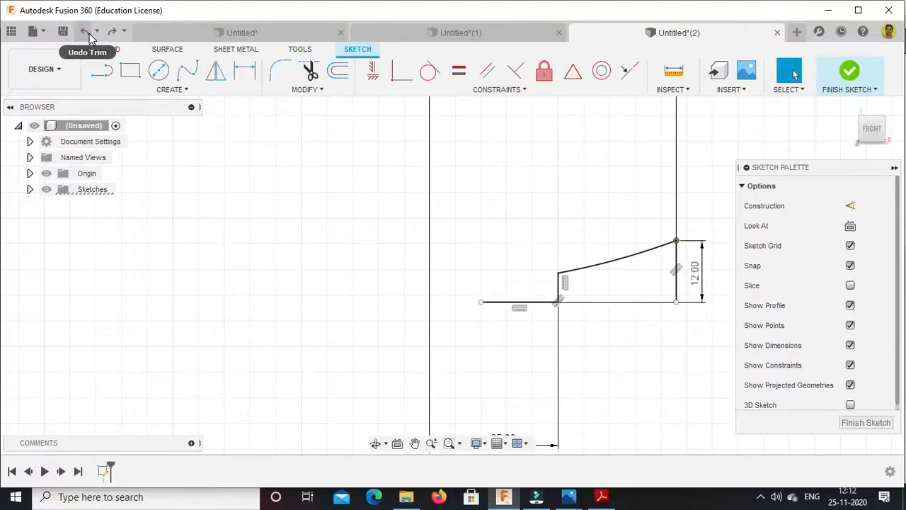
click(83, 33)
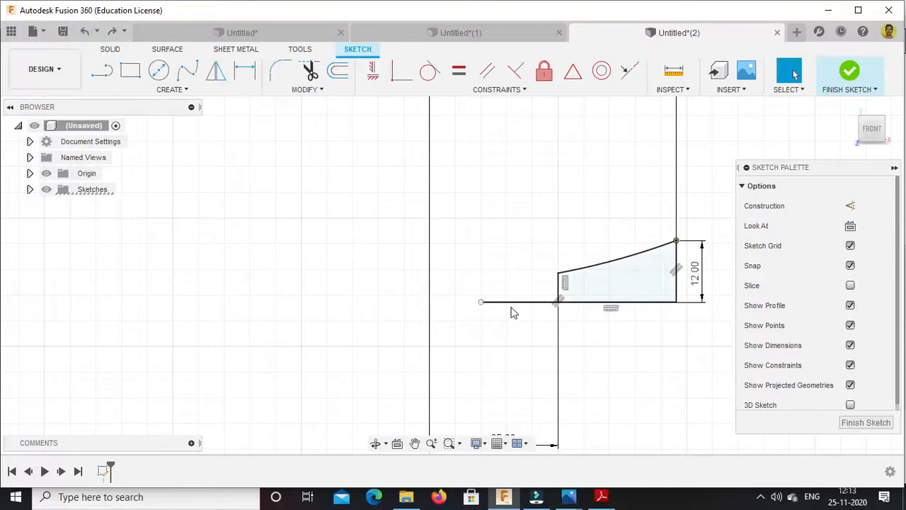
Trim the horizontal line's overhang on the side facing the vertical axis and finish the sketch.
click(309, 71)
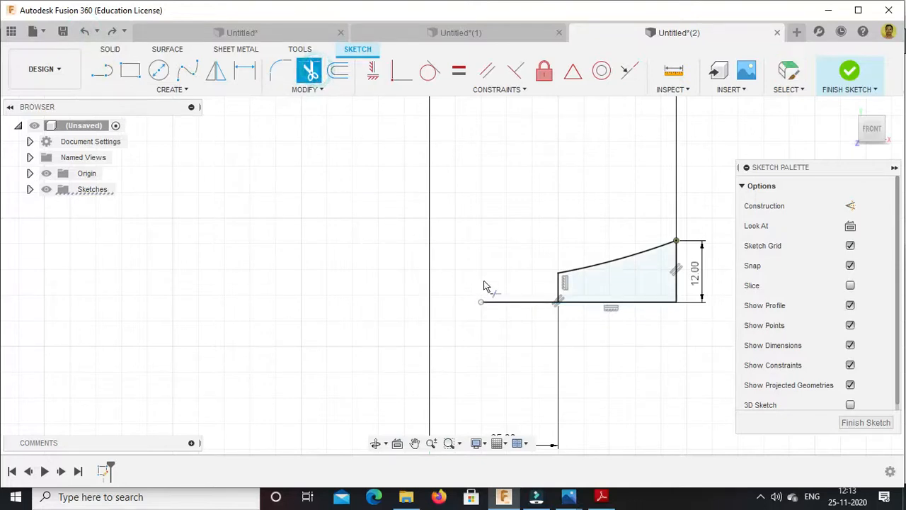
click(504, 301)
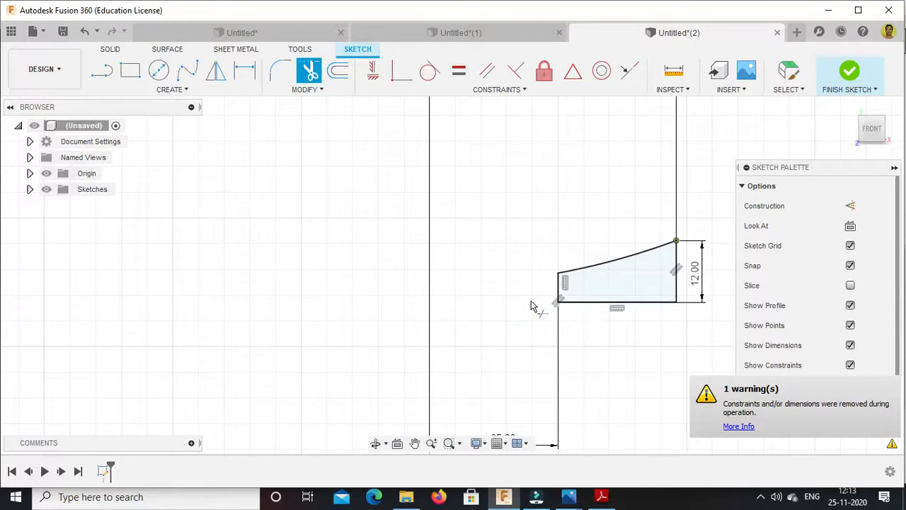
click(850, 71)
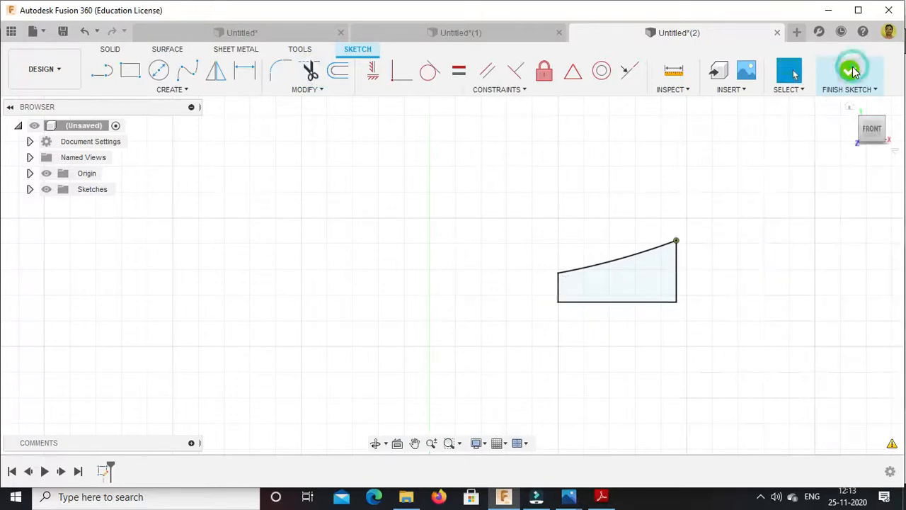
Undo the overhang trim and return to editing the sketch.
click(849, 106)
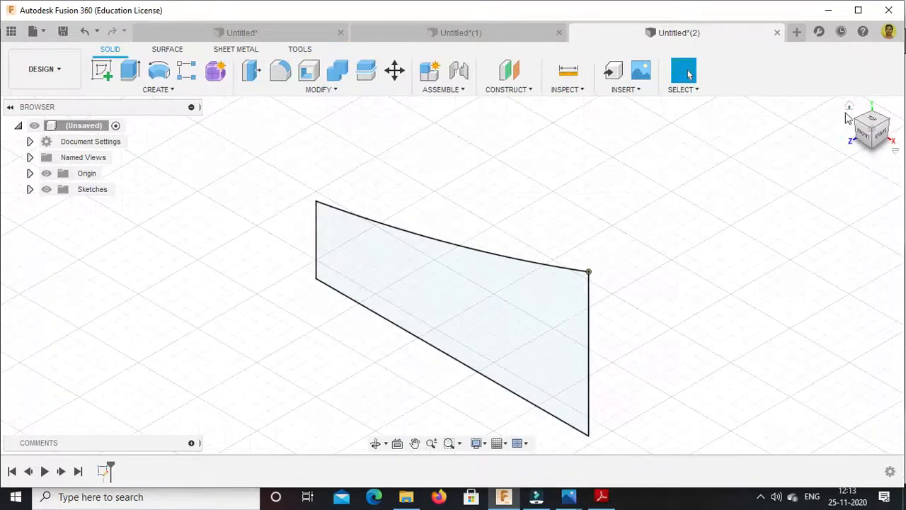
scroll(633, 213, down, 10)
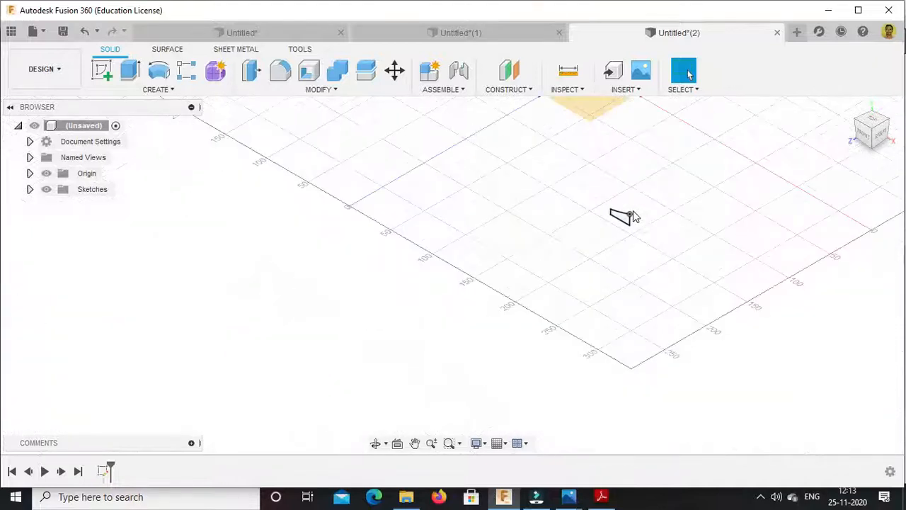
scroll(633, 216, down, 5)
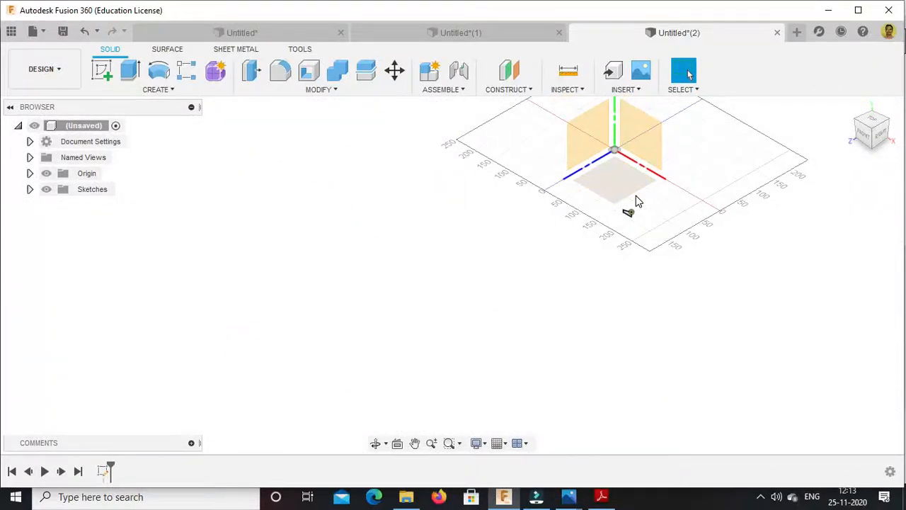
scroll(636, 198, up, 3)
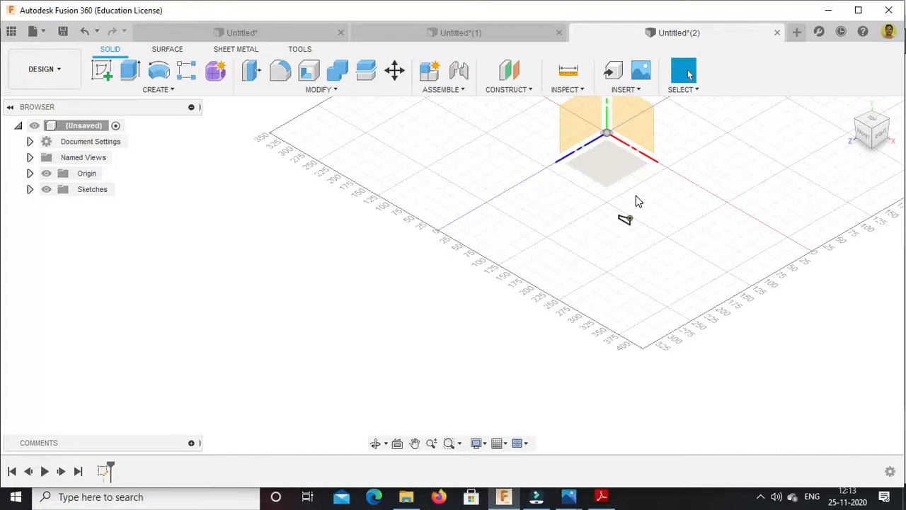
scroll(645, 194, down, 5)
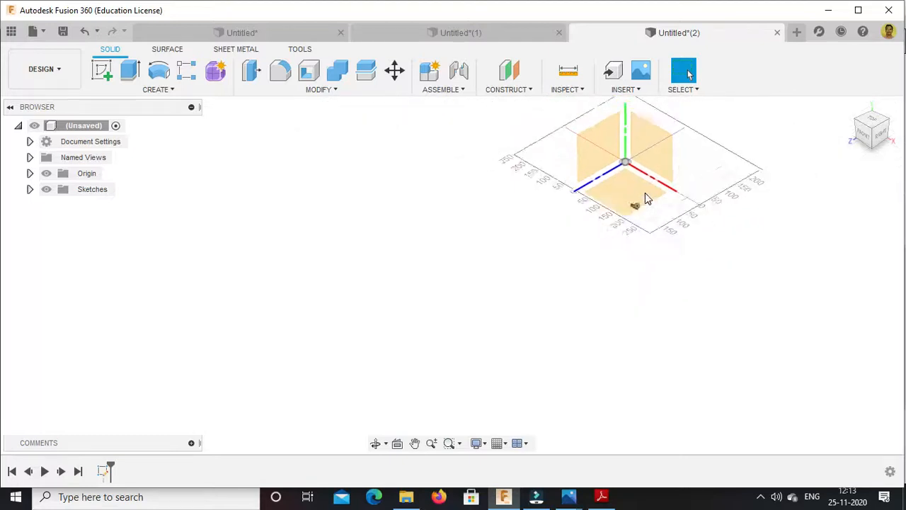
scroll(645, 194, up, 6)
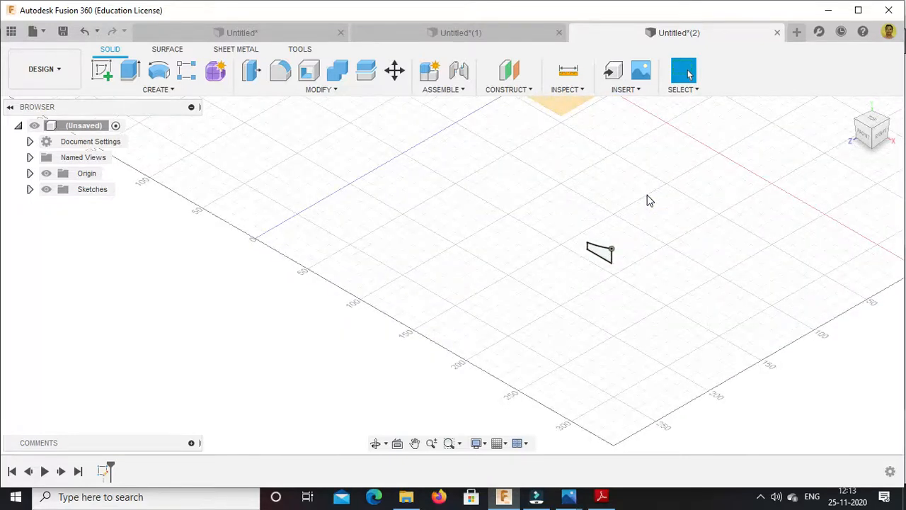
click(88, 32)
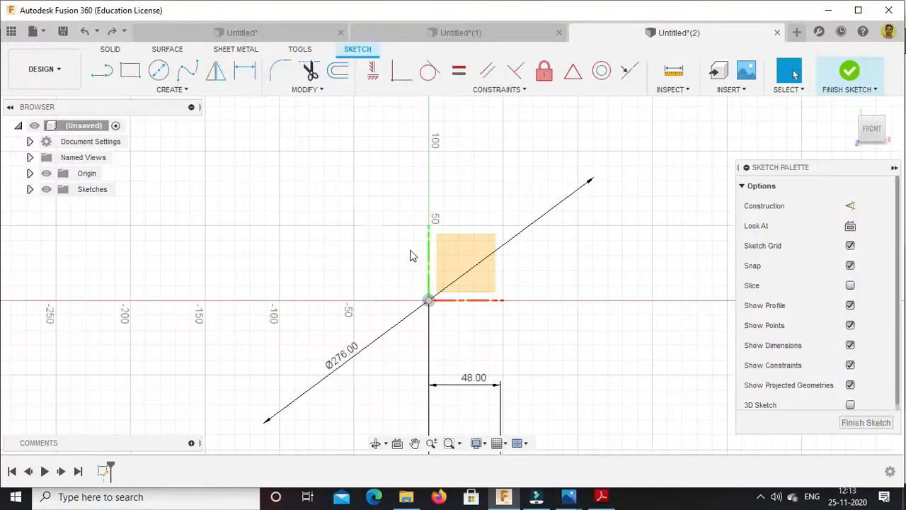
Trim the horizontal line's overhang beyond the inner vertical edge again and finish the closed profile sketch.
scroll(415, 257, down, 3)
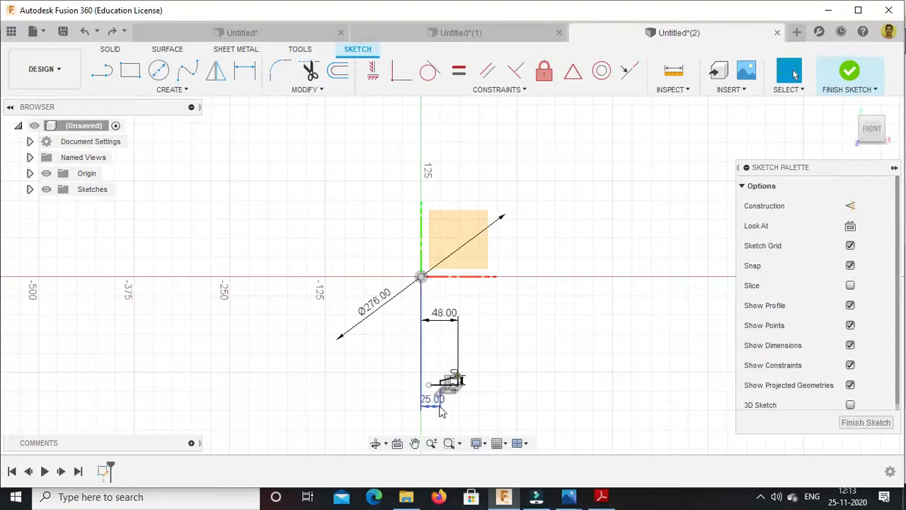
scroll(439, 407, up, 3)
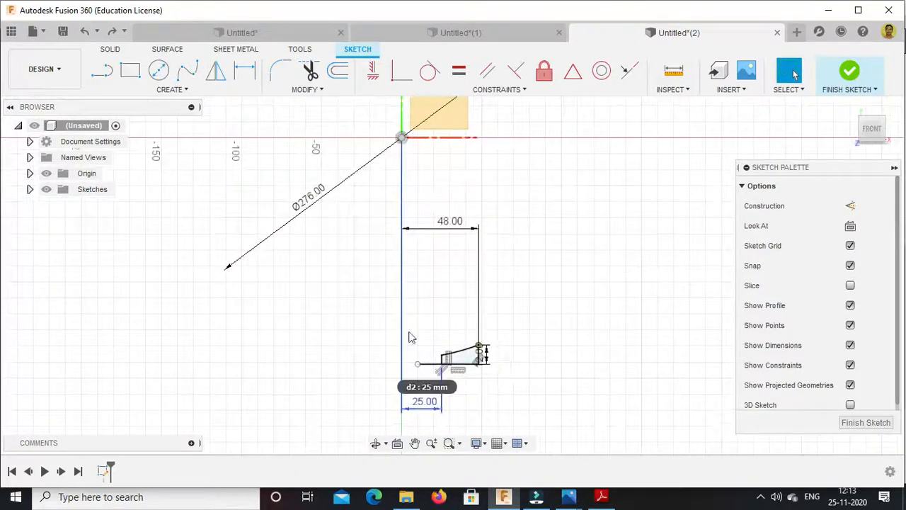
click(305, 71)
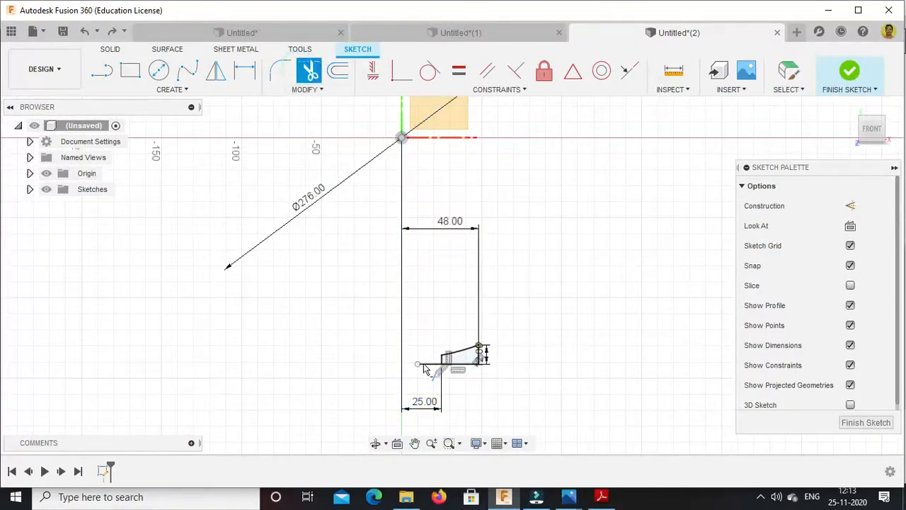
scroll(428, 366, up, 2)
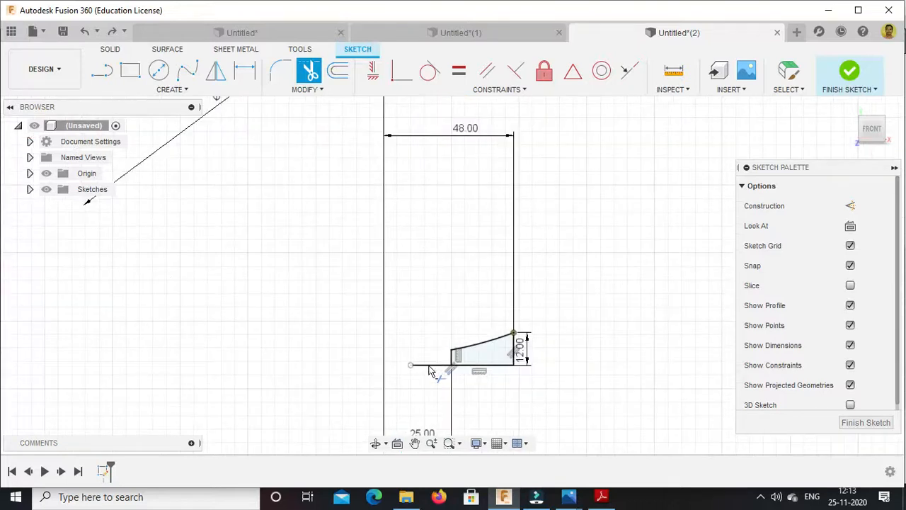
click(428, 366)
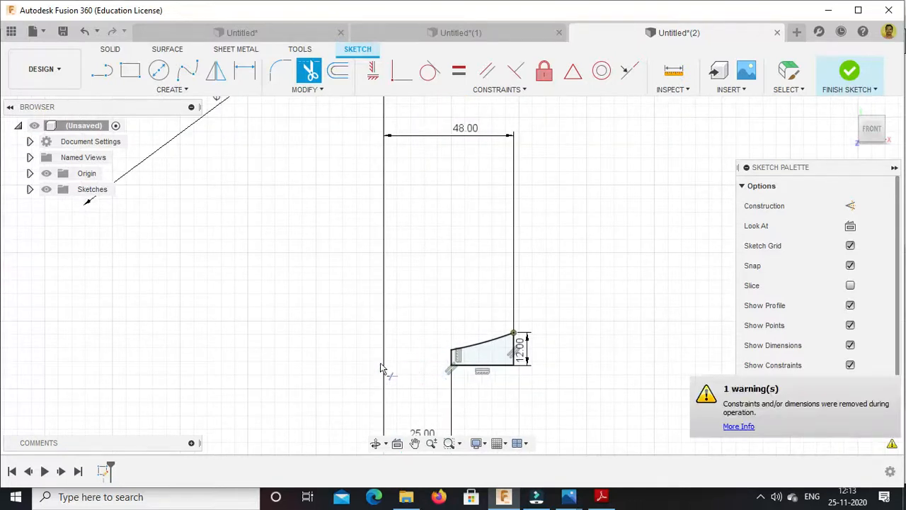
click(847, 69)
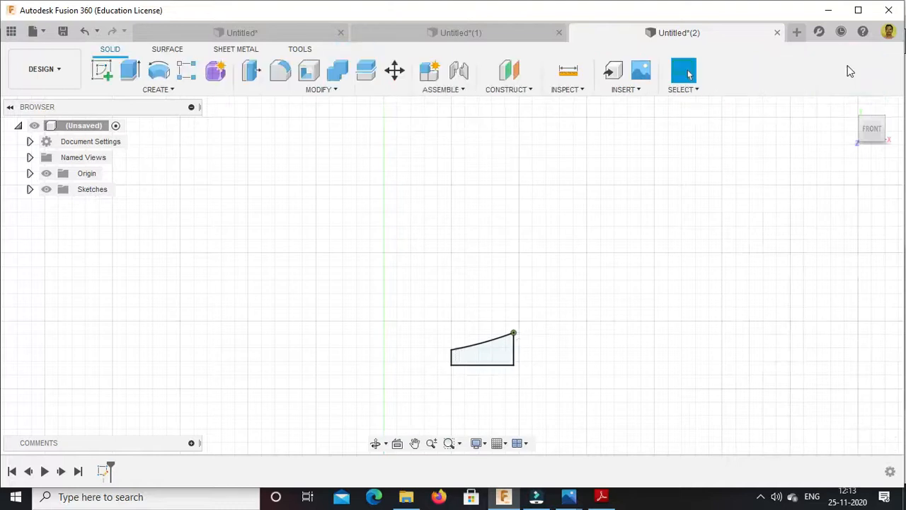
click(851, 106)
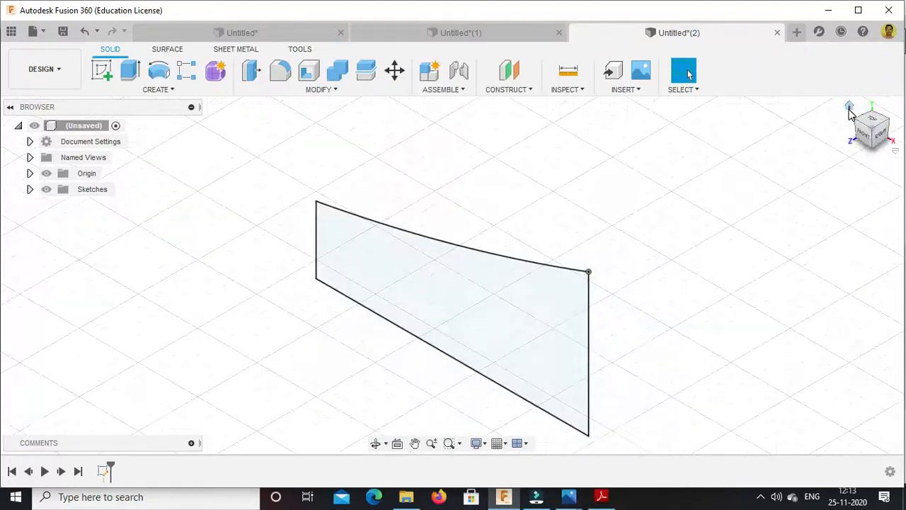
scroll(459, 255, down, 10)
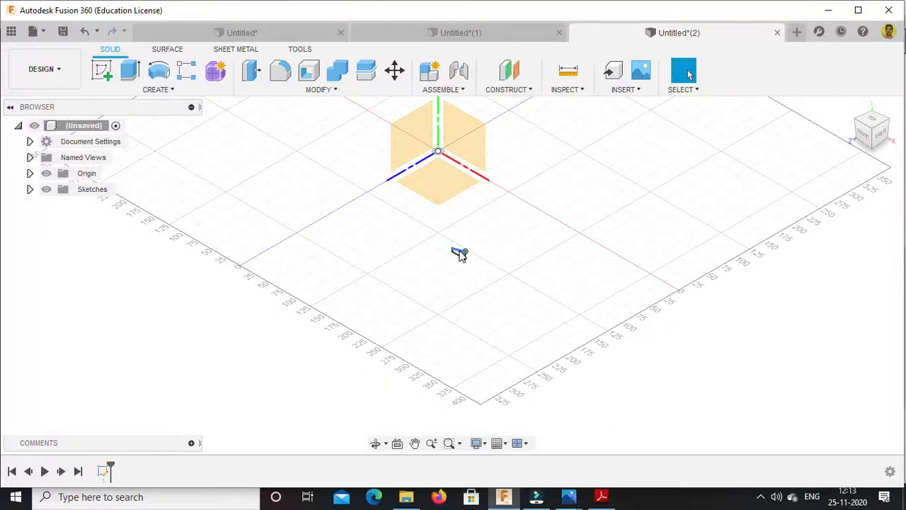
scroll(459, 254, down, 1)
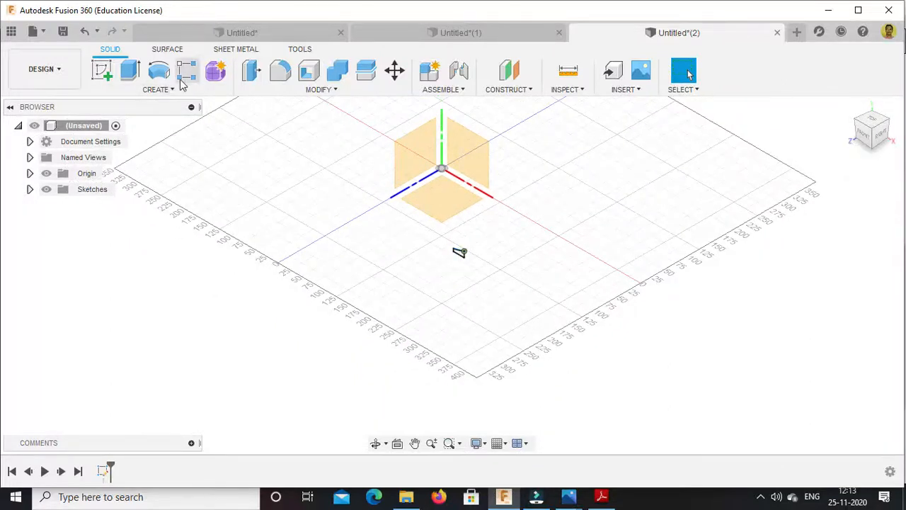
Revolve the closed profile a full 360 degrees about the vertical Y axis as a new body.
click(158, 74)
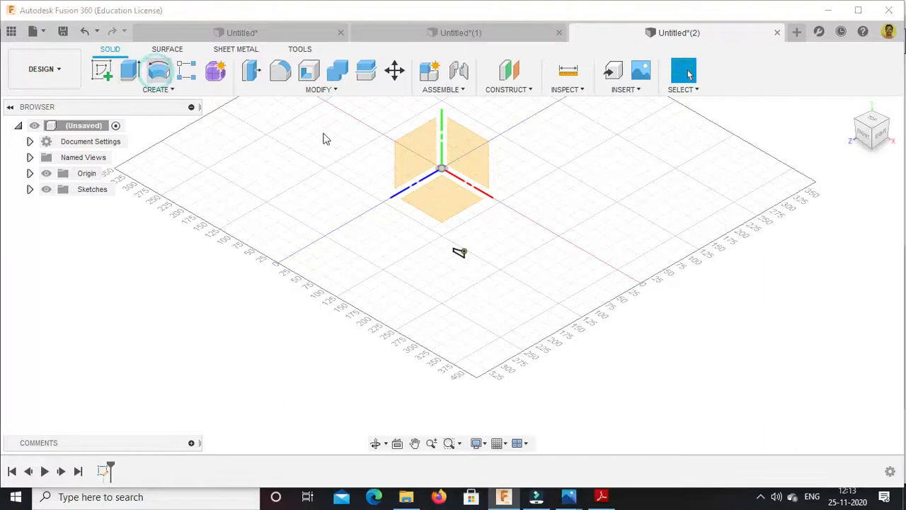
click(442, 142)
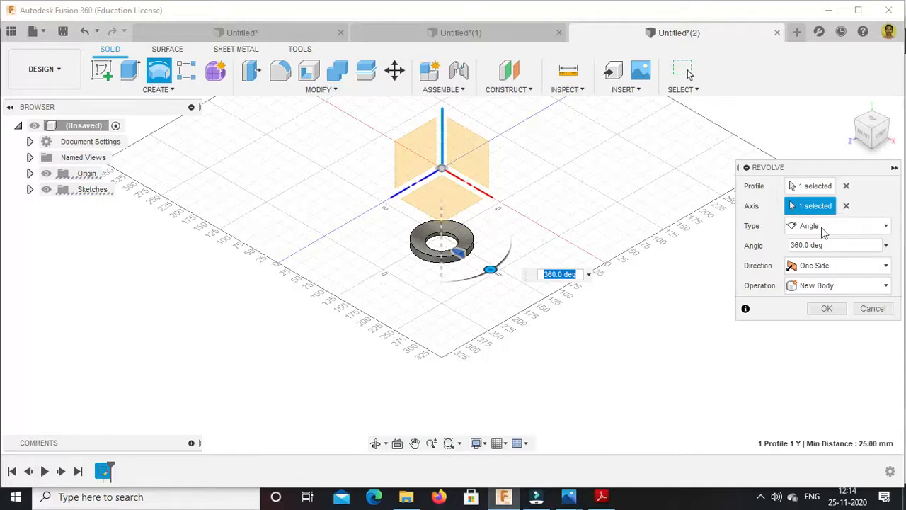
click(827, 308)
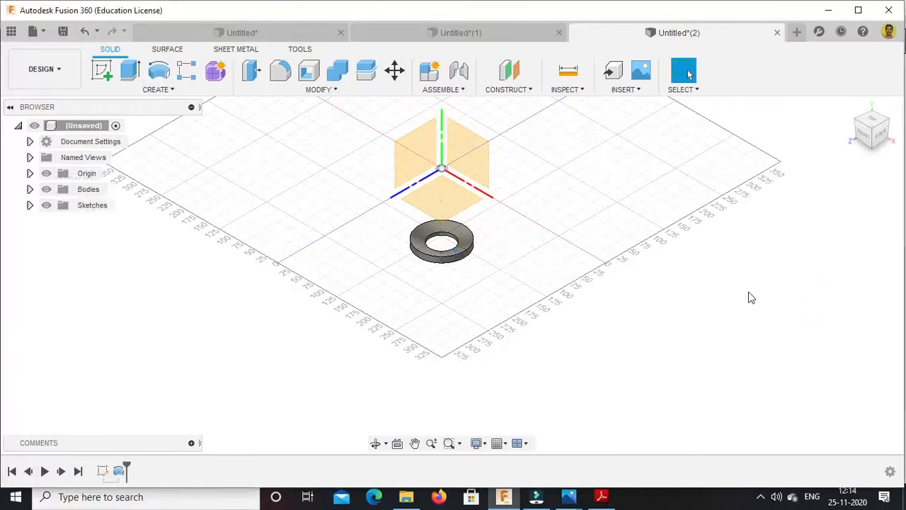
Inspect the revolved ring's cross-section from the front in Wireframe visual style.
scroll(432, 251, up, 5)
scroll(432, 250, up, 3)
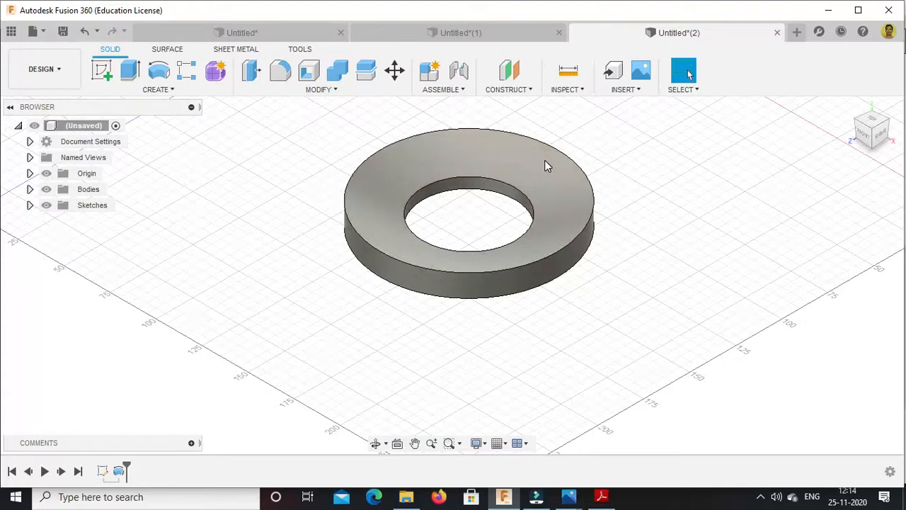
click(866, 138)
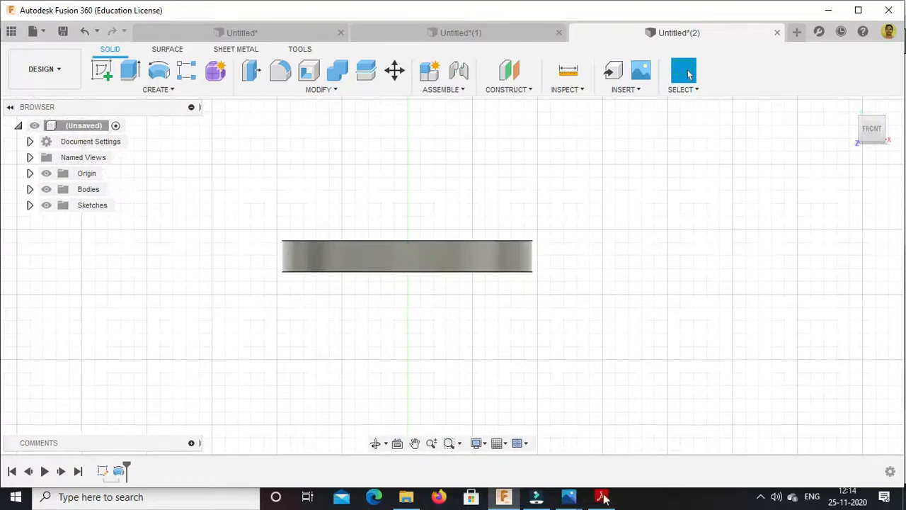
click(481, 445)
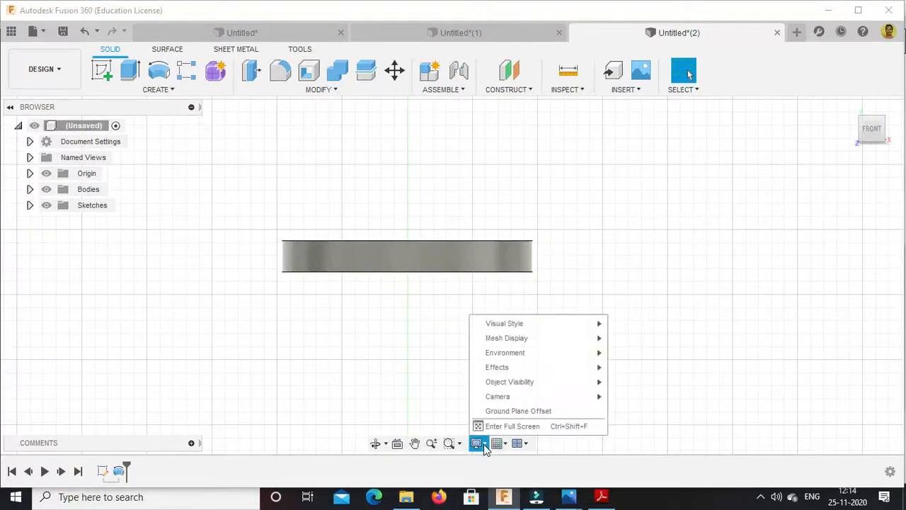
click(516, 322)
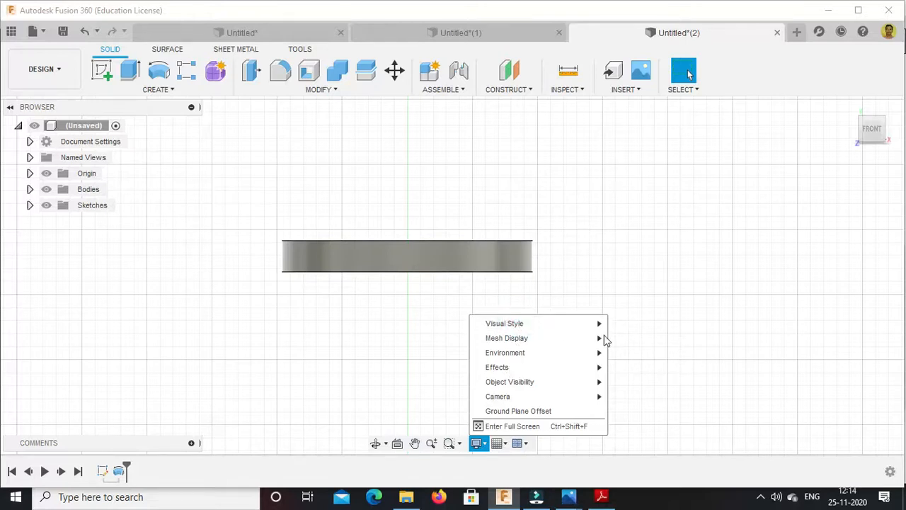
mouse_move(599, 323)
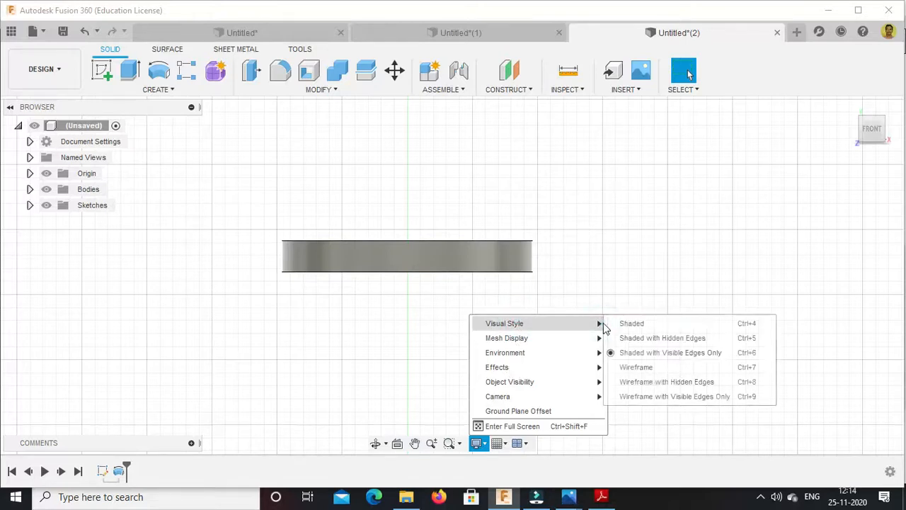
click(650, 370)
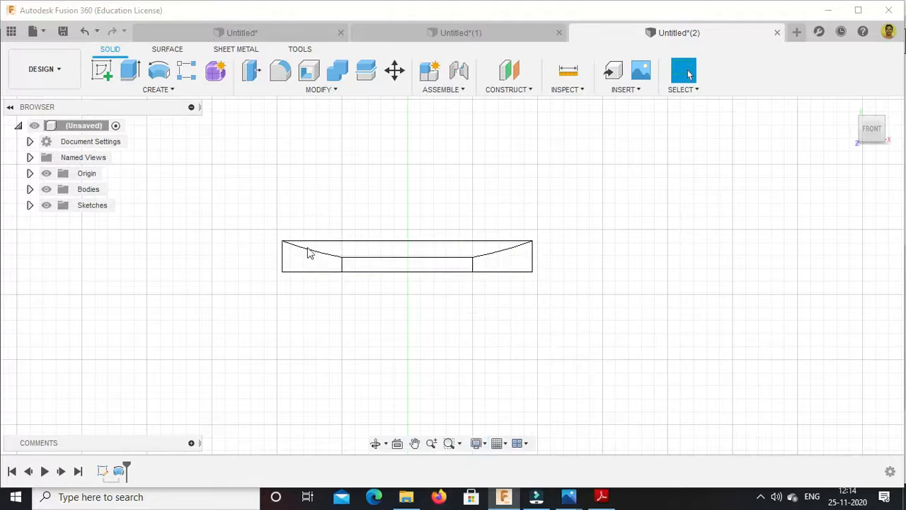
Restore the Shaded with Visible Edges Only style and view the ring from the home orientation.
click(480, 444)
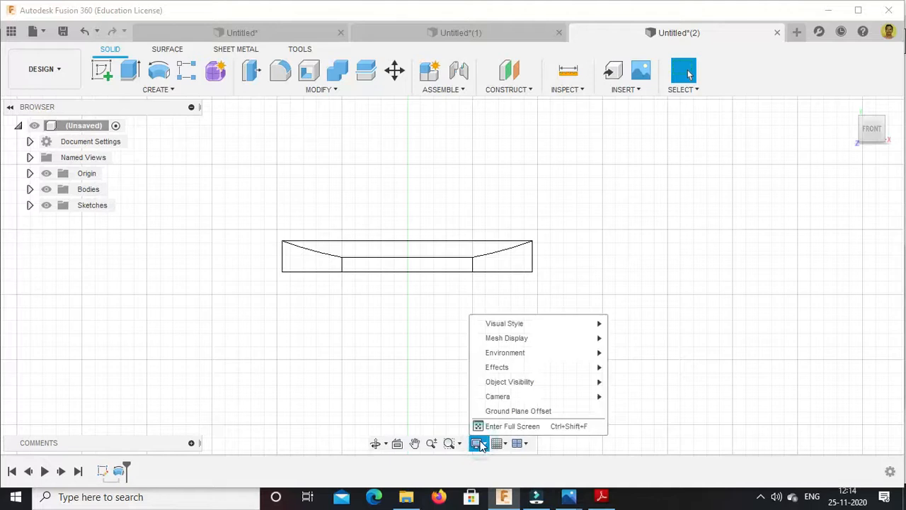
click(511, 323)
click(637, 352)
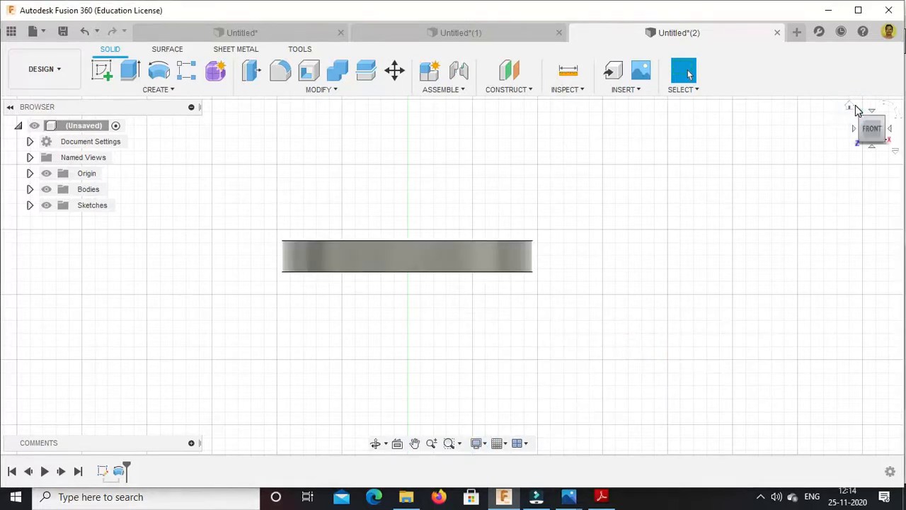
click(850, 106)
scroll(637, 169, down, 3)
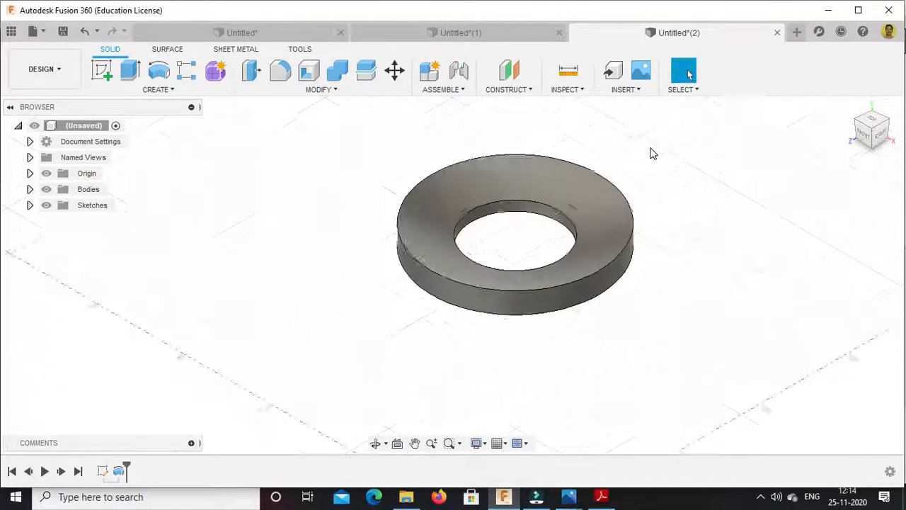
scroll(618, 190, down, 5)
scroll(641, 166, up, 4)
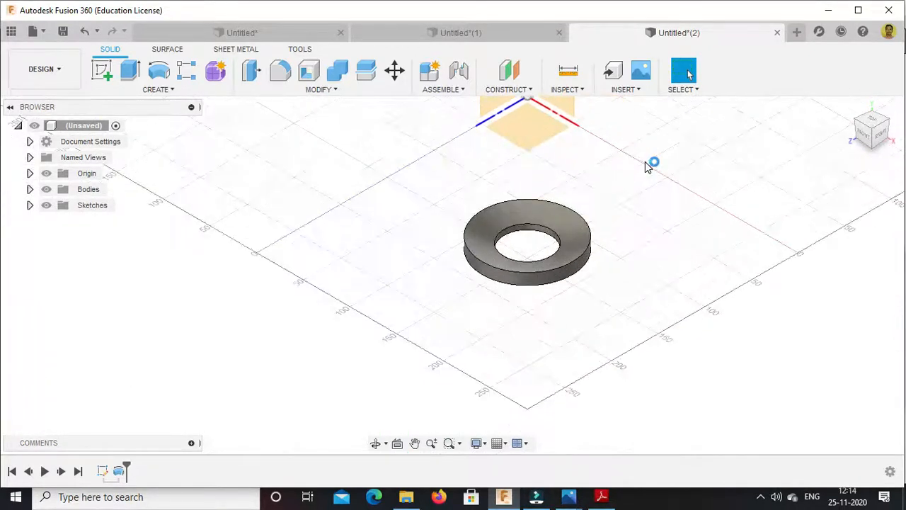
Create a new design and consult the wedge's dimensions (part 4) in Single tool post.pdf in Adobe Reader.
click(796, 32)
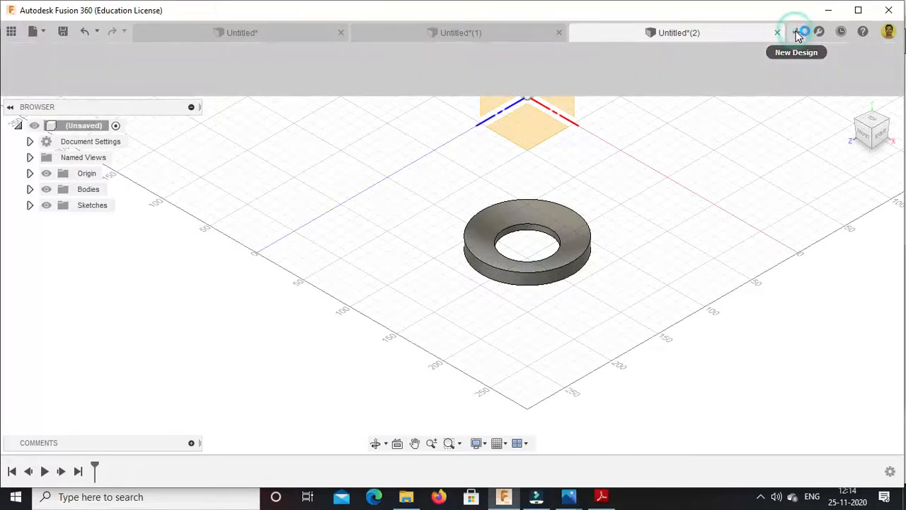
click(601, 496)
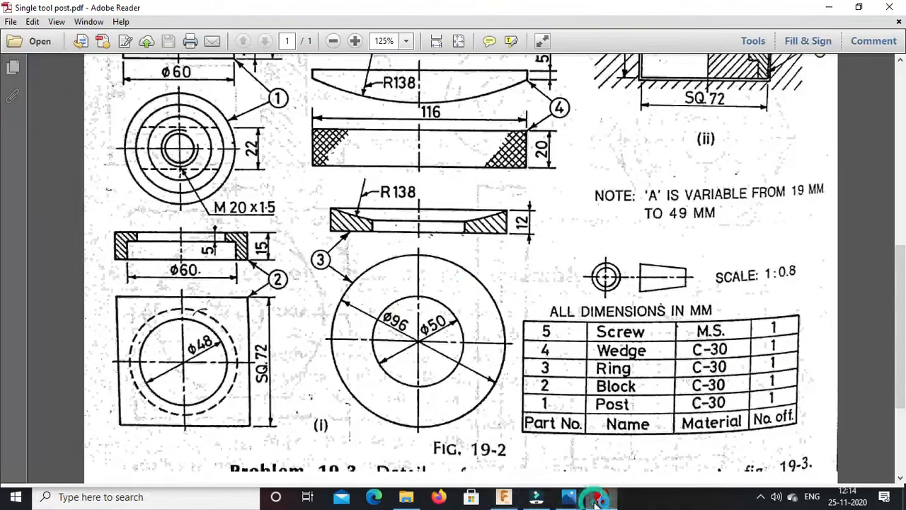
scroll(439, 194, up, 3)
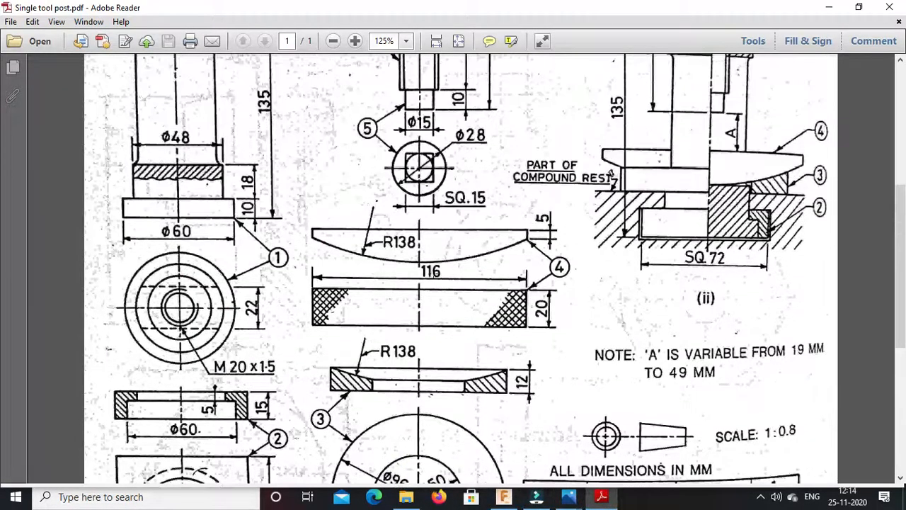
scroll(318, 242, up, 1)
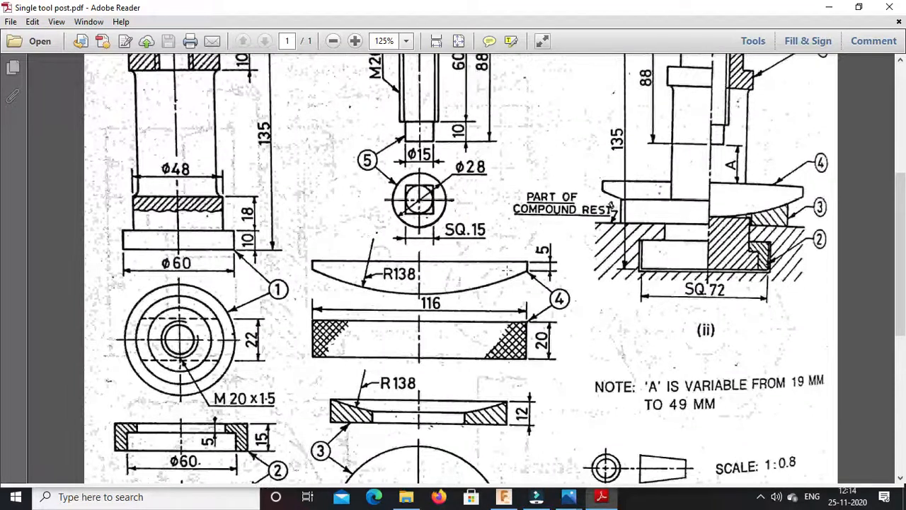
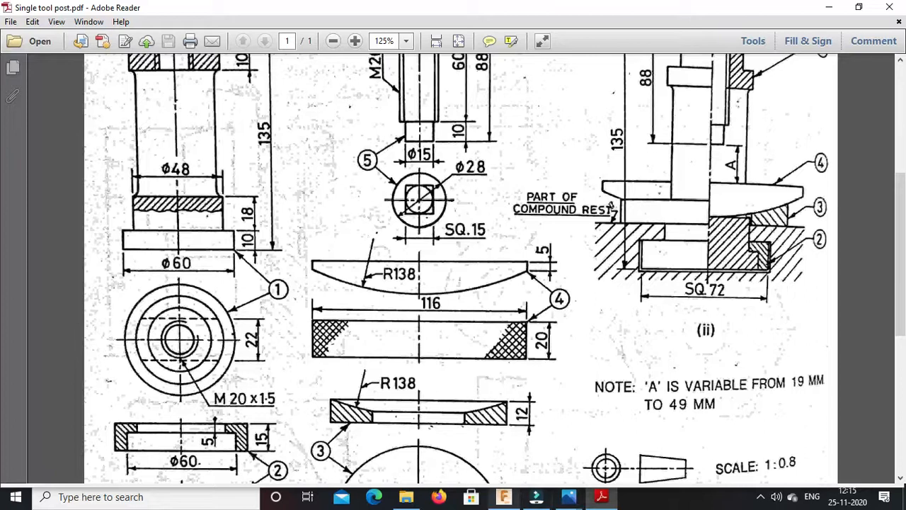
Return to Fusion 360, show the origin planes in the new design and start a sketch on the YZ plane.
click(500, 499)
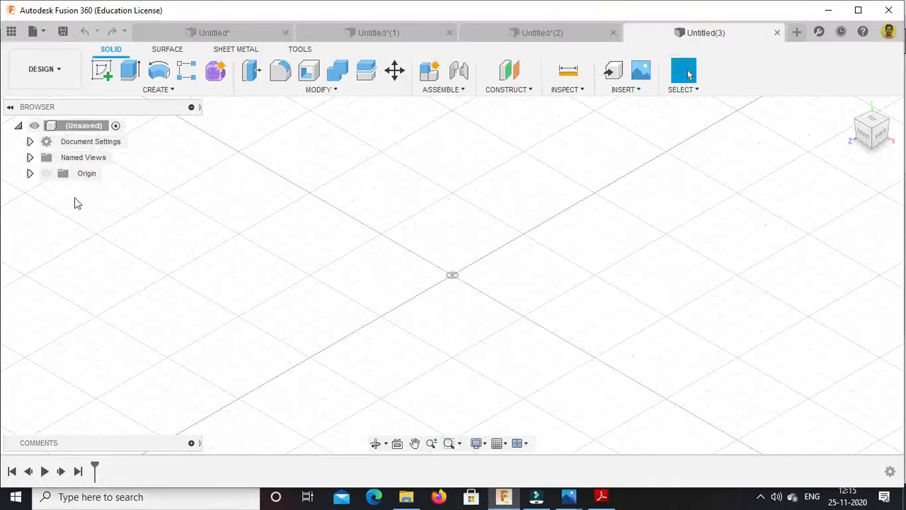
click(46, 174)
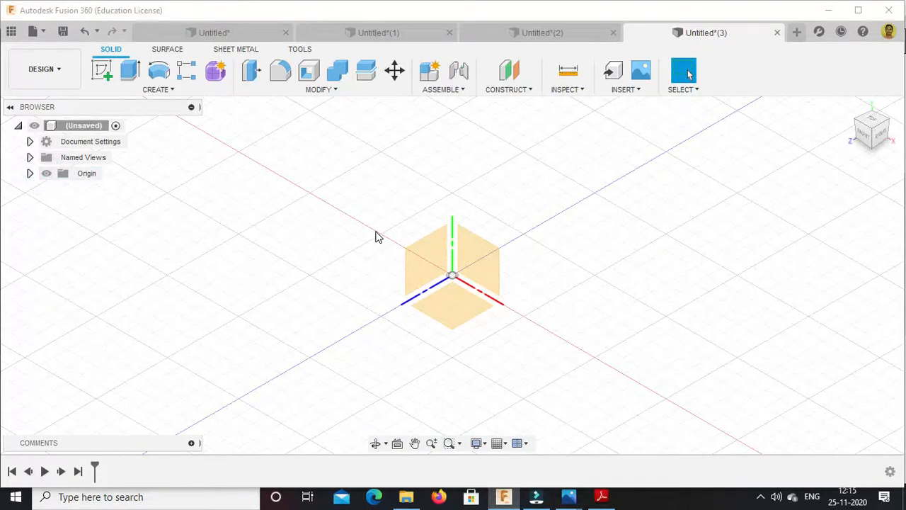
right_click(417, 254)
click(415, 319)
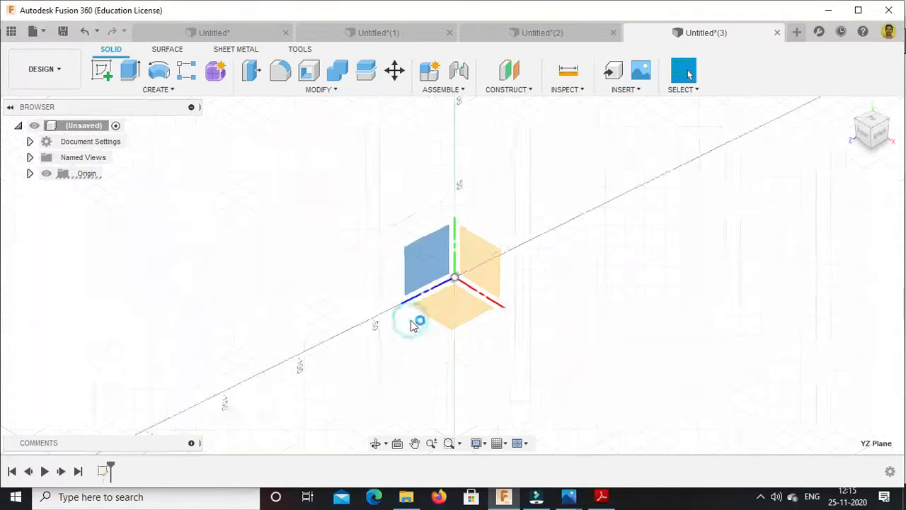
Draw a circle of 276 mm diameter centred on the origin.
key(c)
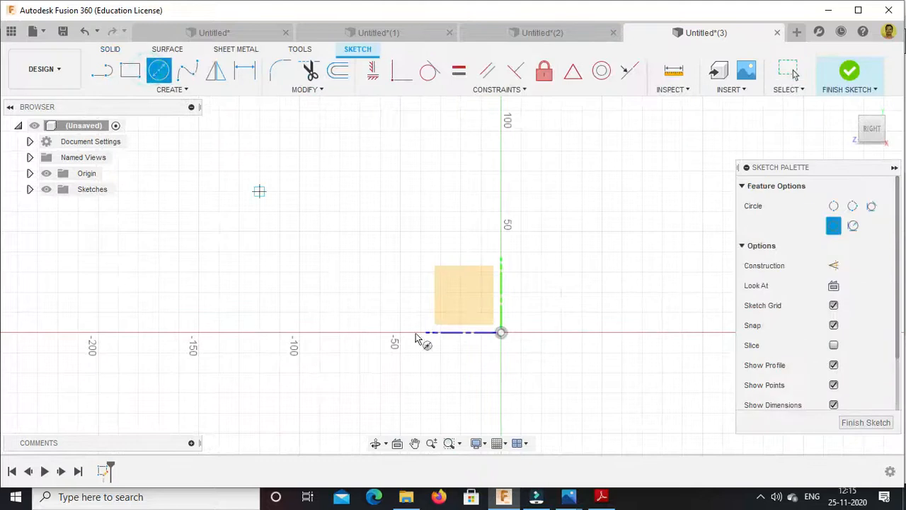
click(501, 333)
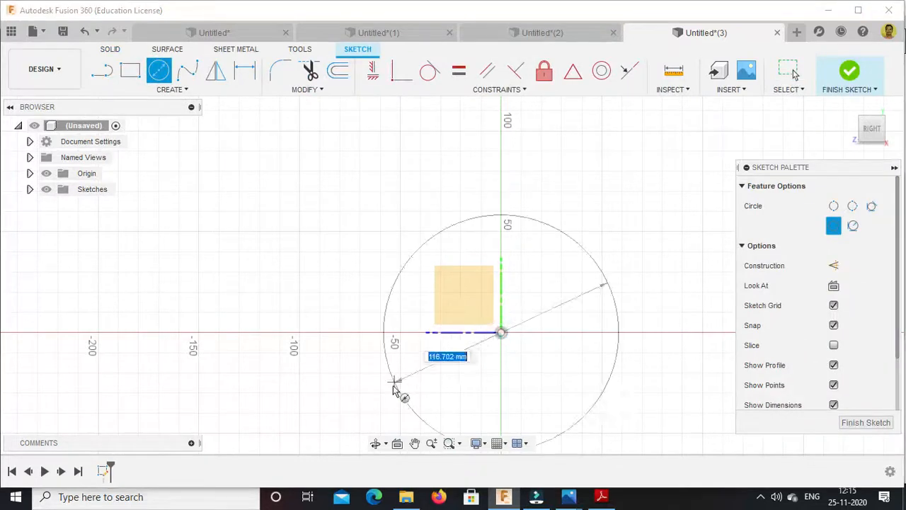
text(276)
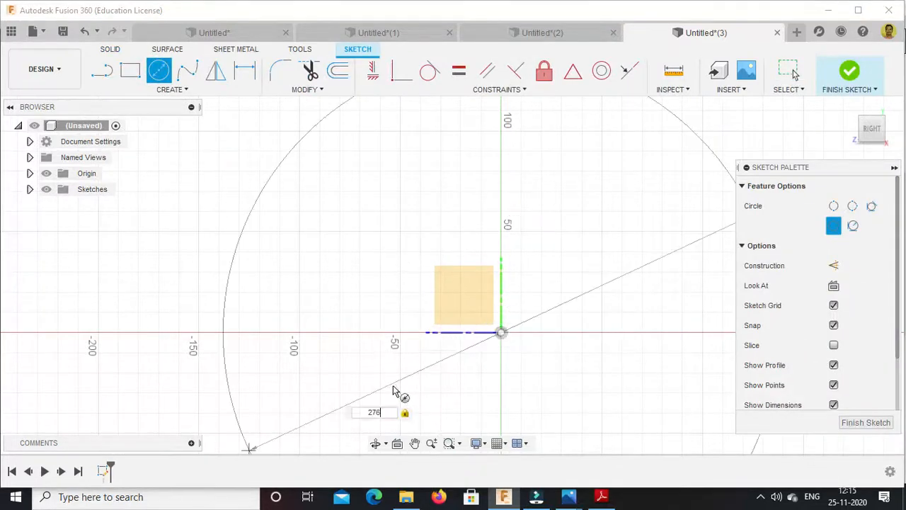
key(Return)
key(Escape)
Draw a vertical line about 92 mm to the right of the circle's centre, crossing the circle's lower arc.
scroll(538, 332, down, 5)
scroll(536, 332, down, 1)
scroll(532, 389, up, 3)
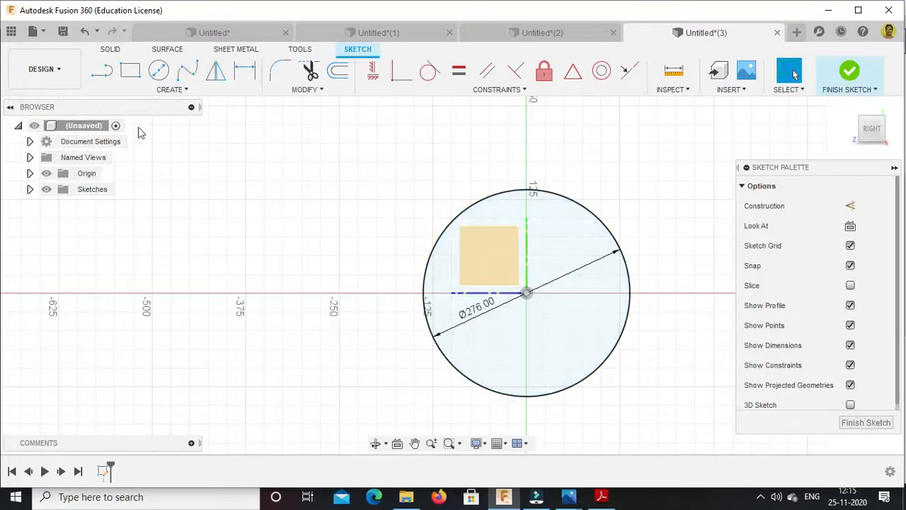
click(101, 70)
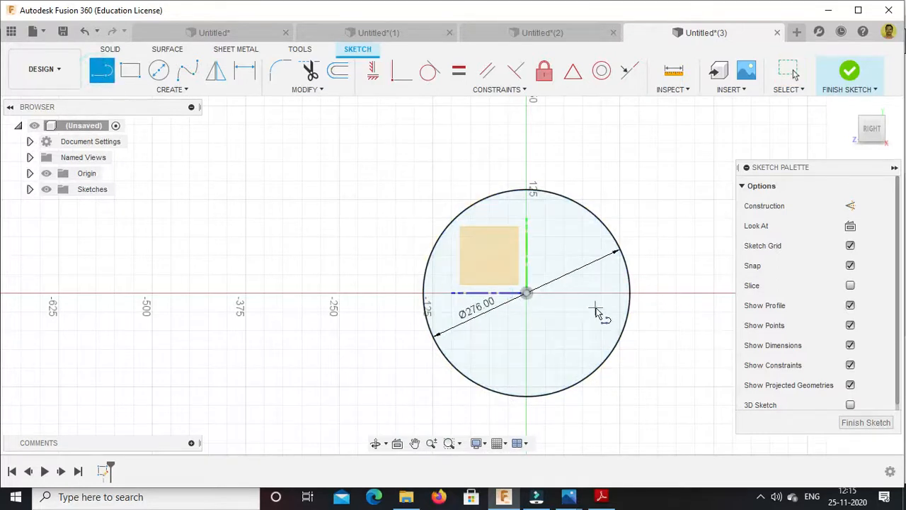
click(595, 307)
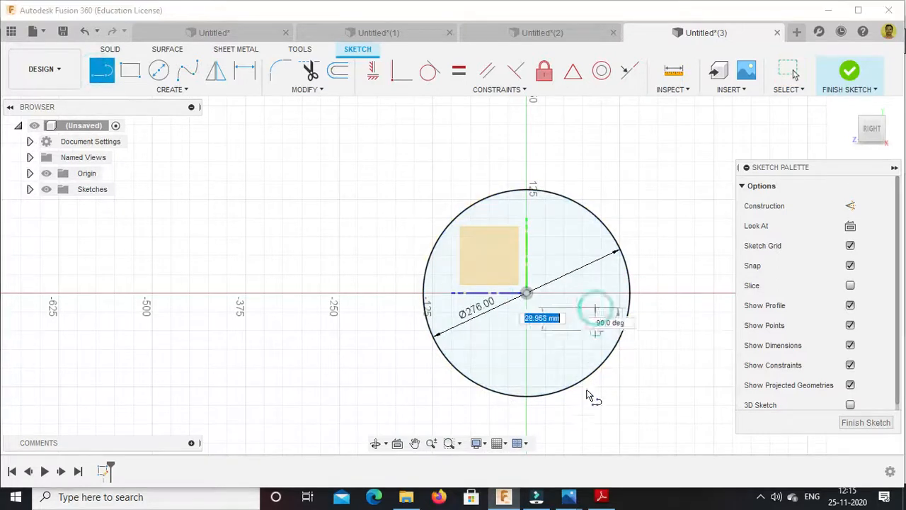
click(596, 432)
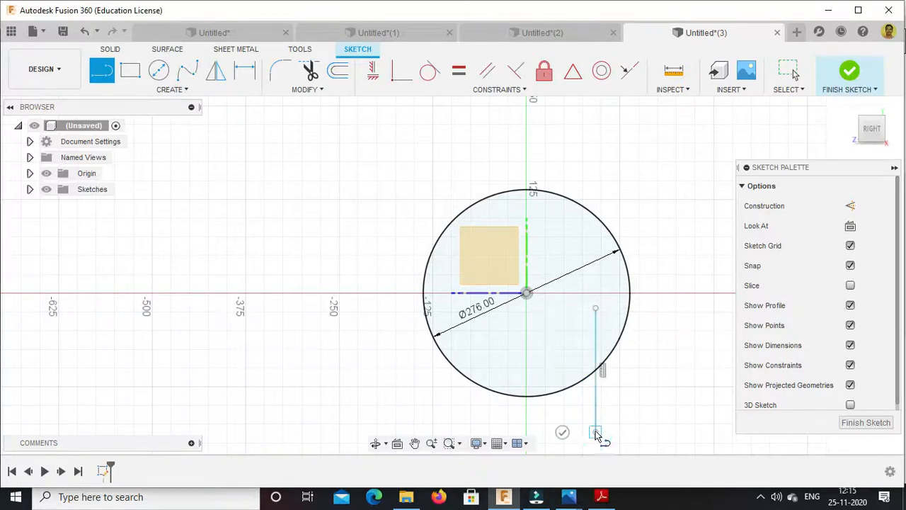
Dimension the vertical line at 58 mm from the circle's centre.
click(245, 70)
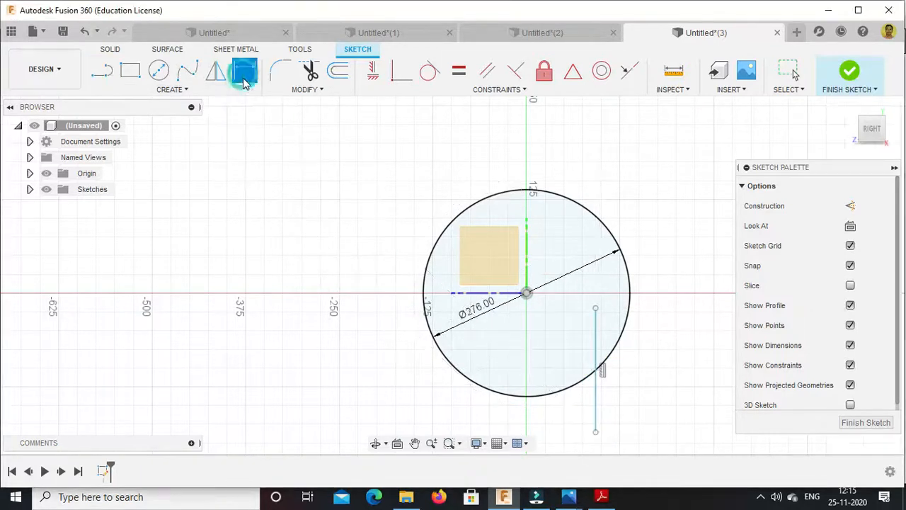
click(525, 293)
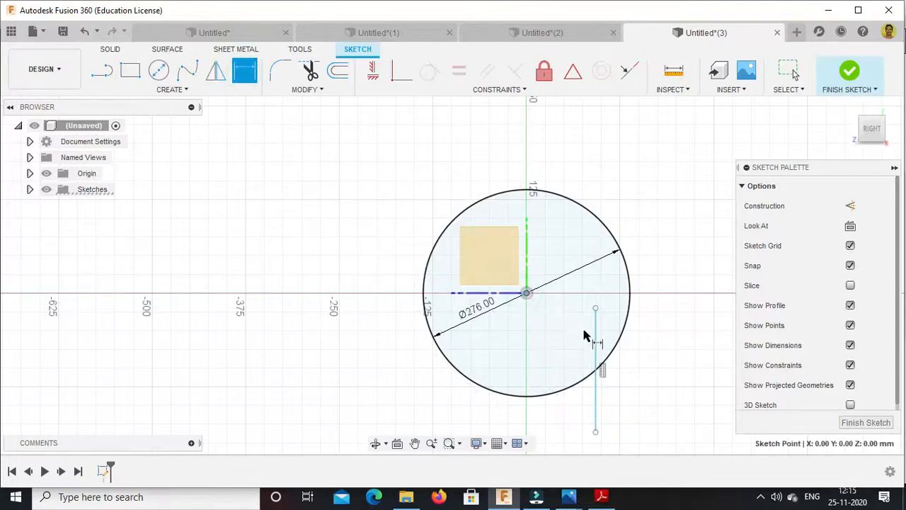
click(596, 354)
click(571, 337)
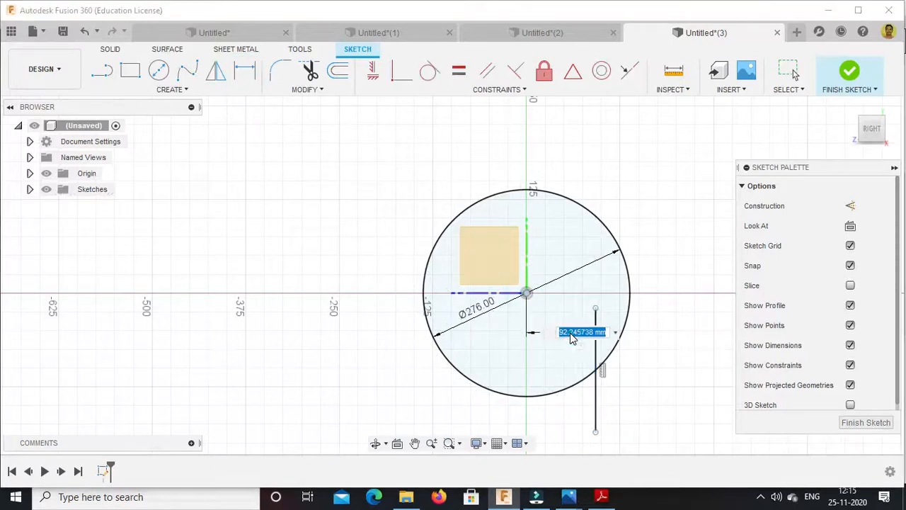
text(58)
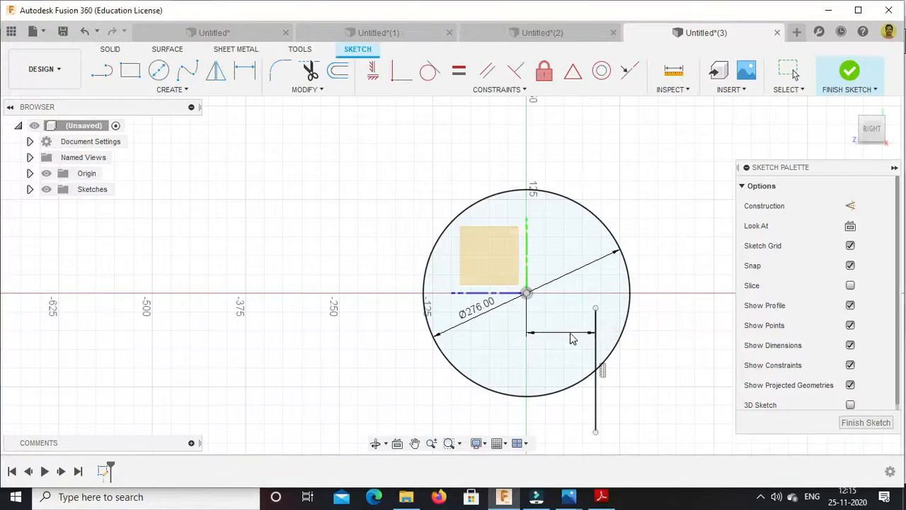
key(Return)
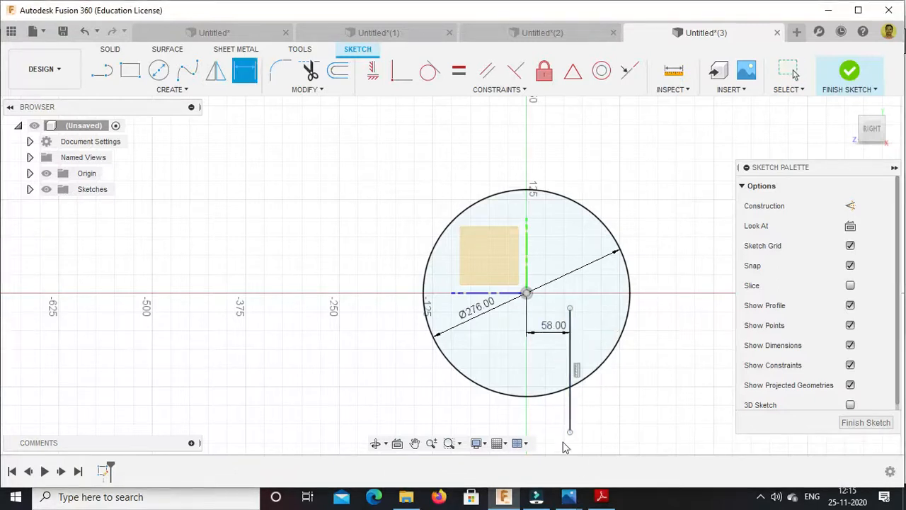
scroll(575, 411, up, 6)
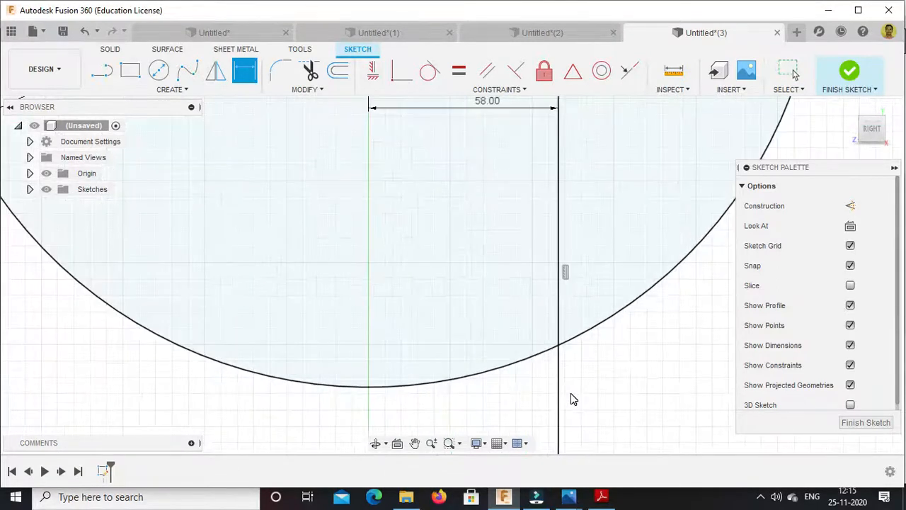
scroll(572, 398, down, 2)
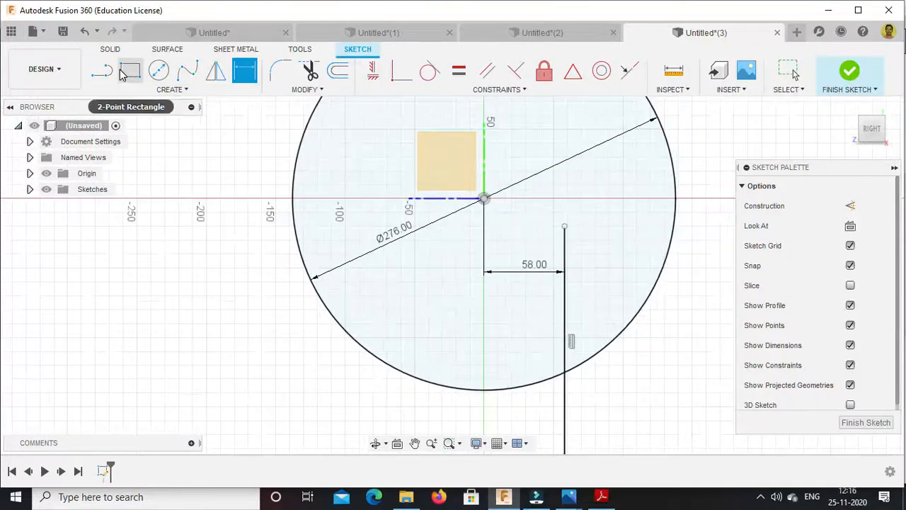
Draw a horizontal line across the lower circle, about 33 mm above where the vertical line meets the arc, checking the wedge drawing in Adobe Reader.
click(99, 74)
click(296, 327)
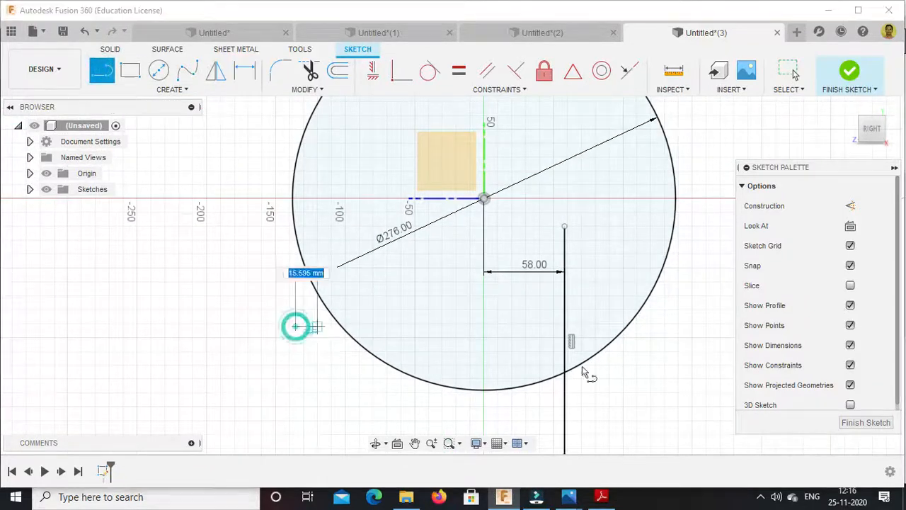
click(678, 327)
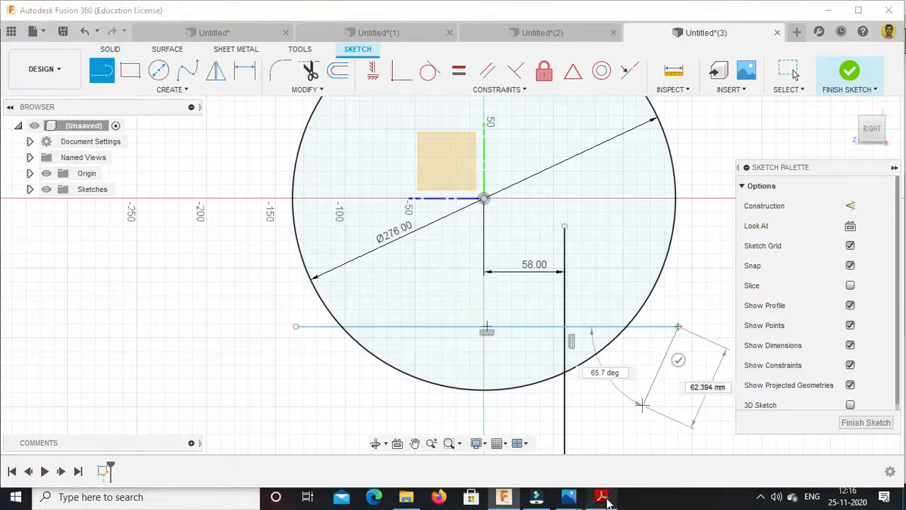
click(602, 496)
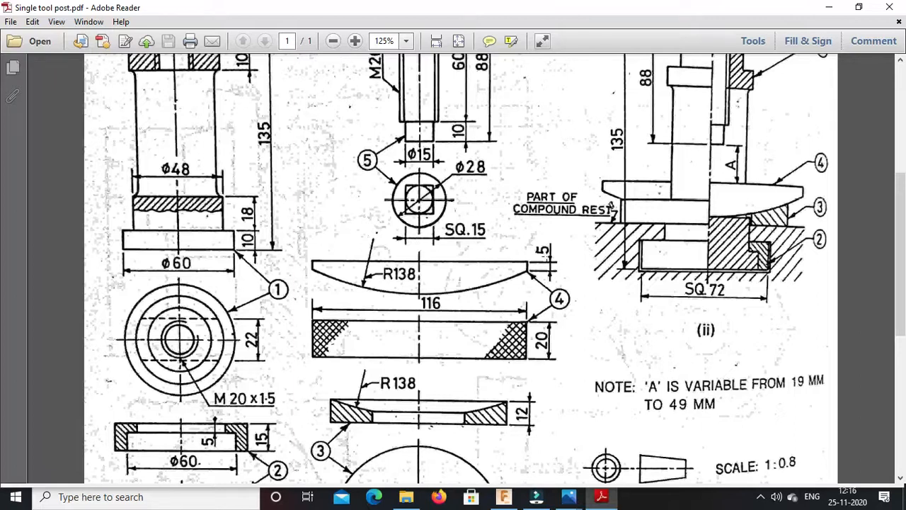
click(503, 496)
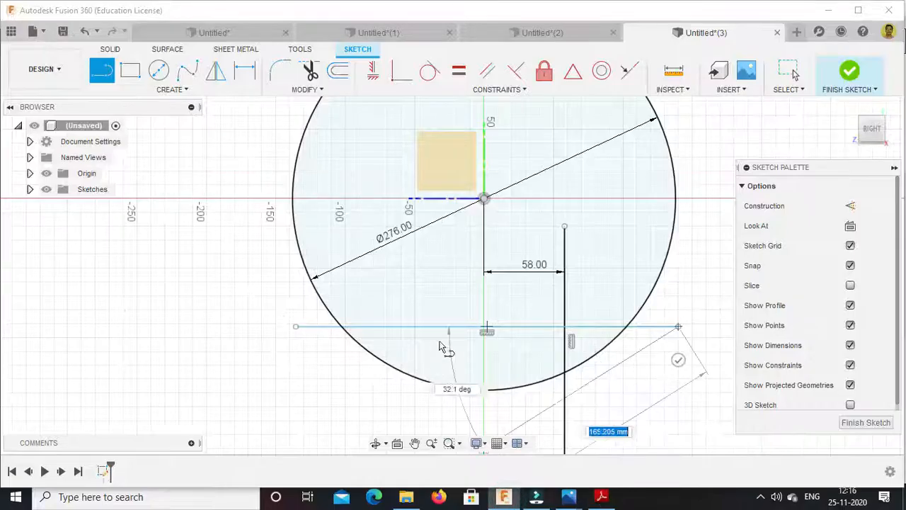
key(Escape)
click(531, 290)
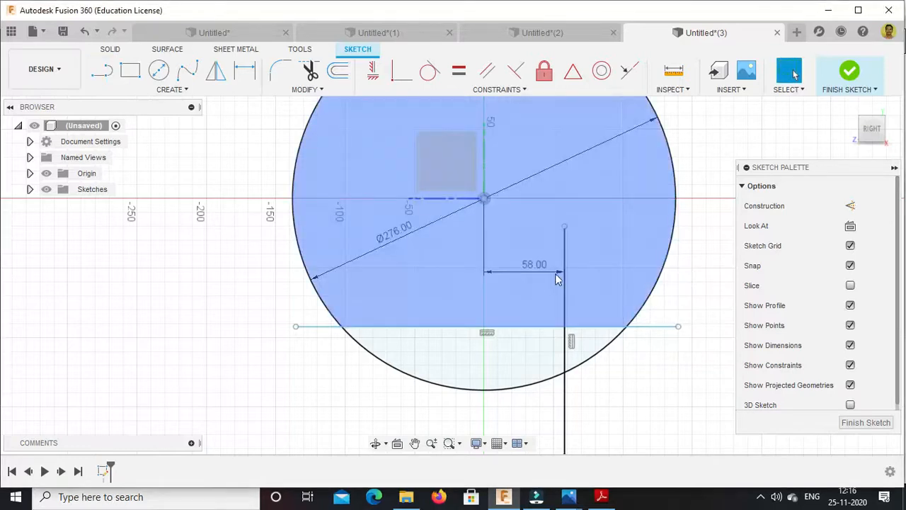
Place a sketch point where the vertical line crosses the circle's lower arc.
click(182, 90)
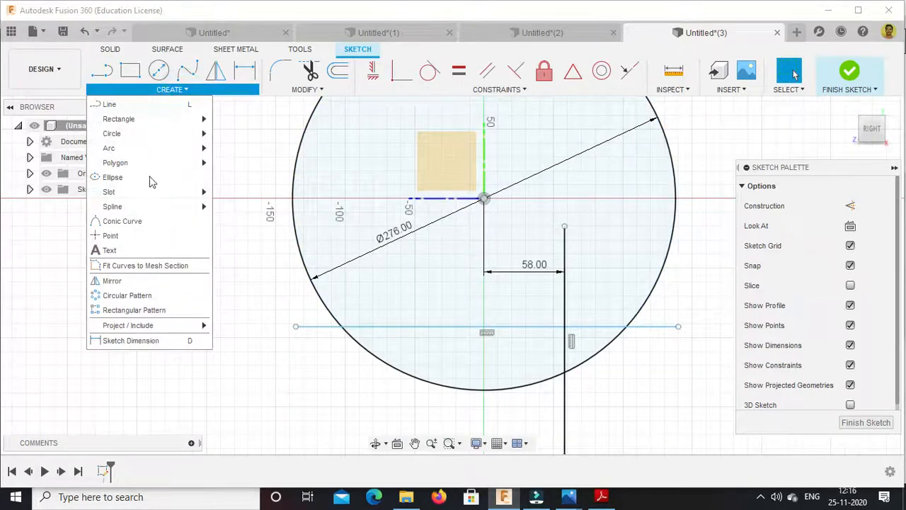
click(111, 237)
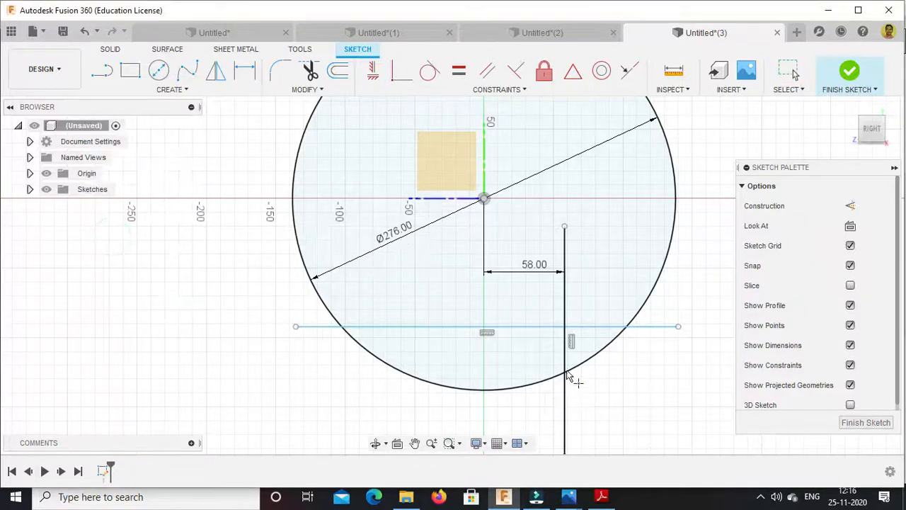
scroll(568, 376, up, 6)
scroll(567, 396, up, 5)
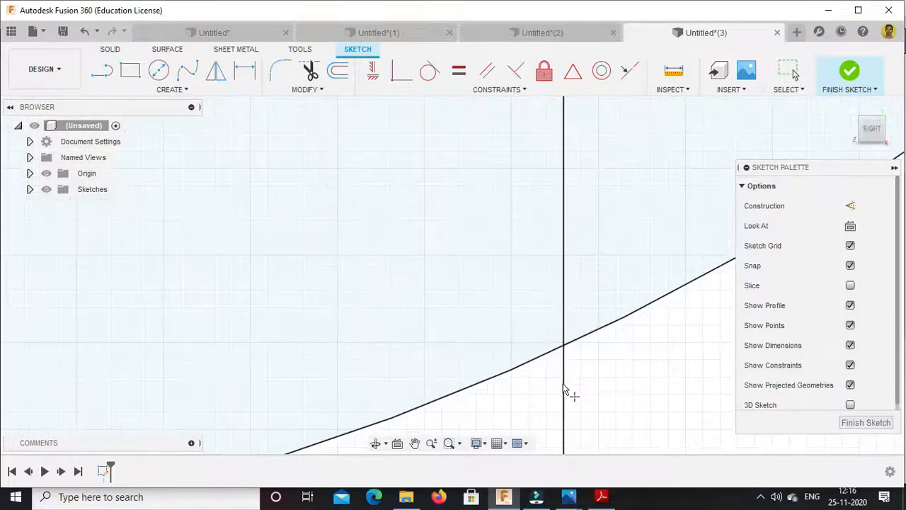
scroll(577, 349, up, 4)
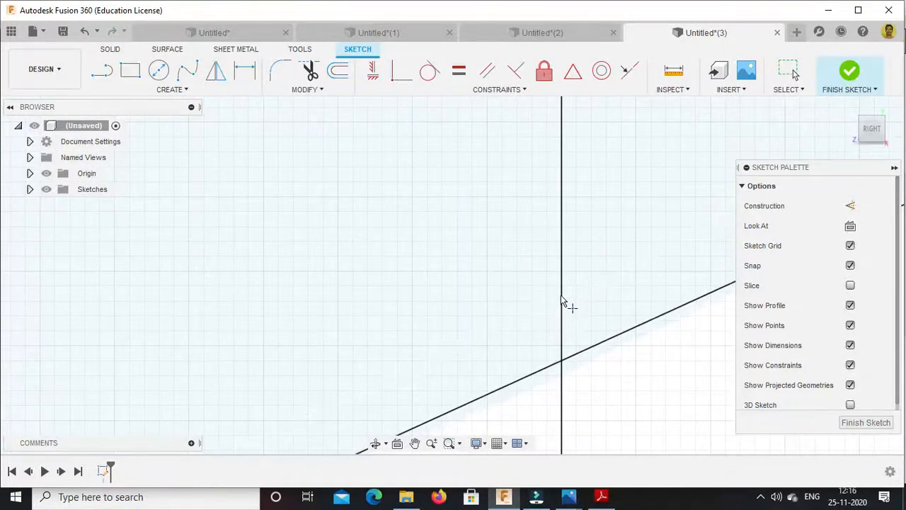
click(563, 361)
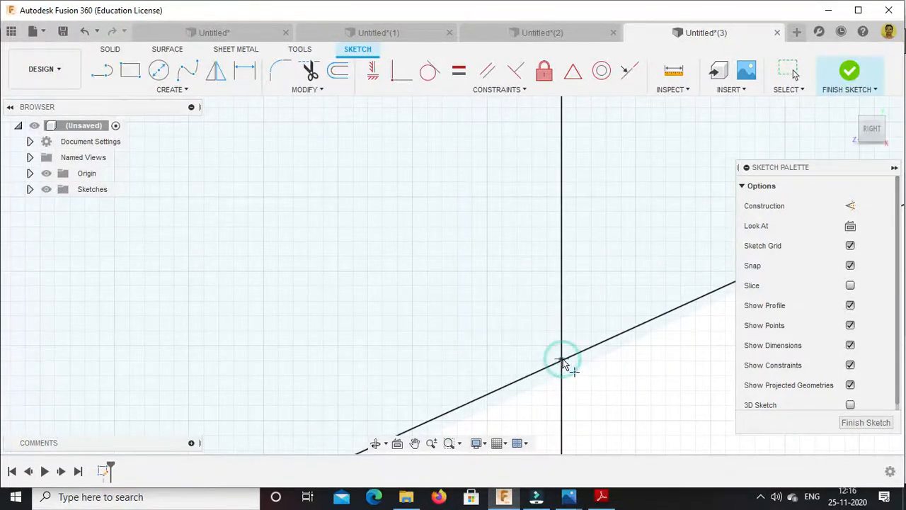
click(543, 70)
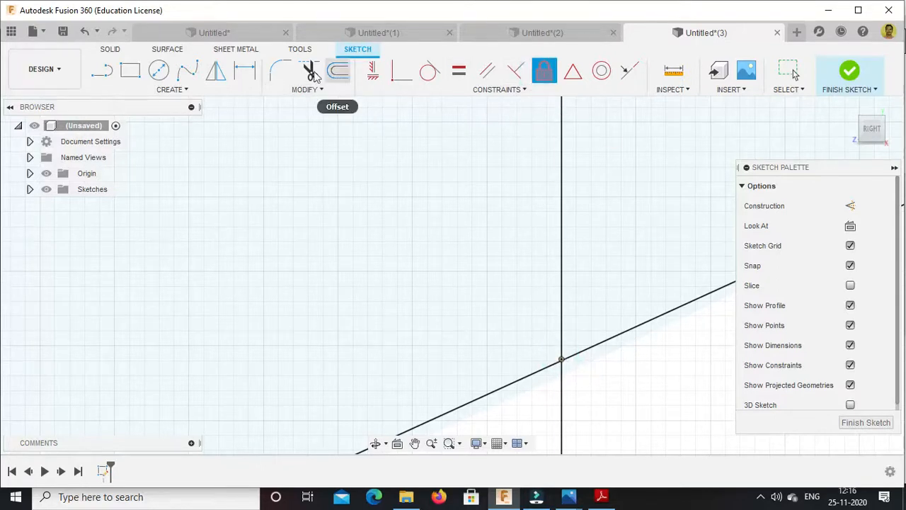
Dimension the horizontal line at 5 mm above the sketch point on the arc.
click(243, 71)
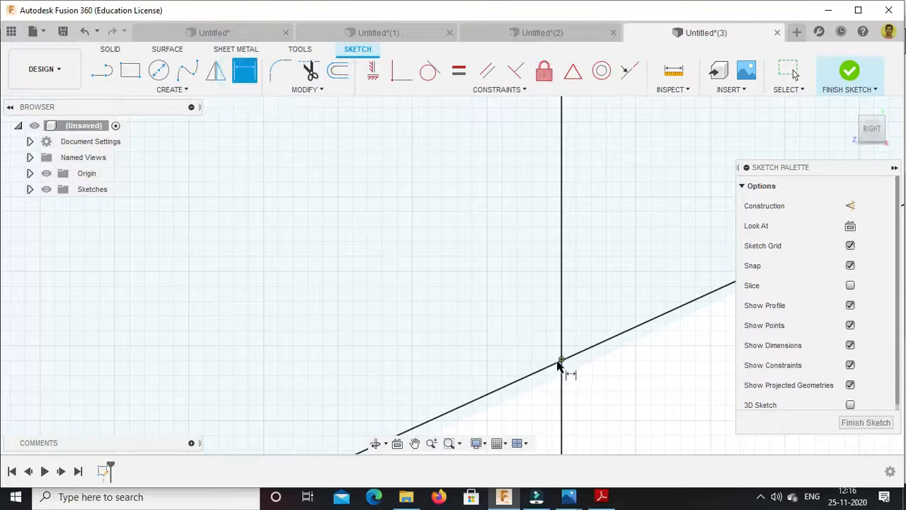
scroll(521, 318, down, 3)
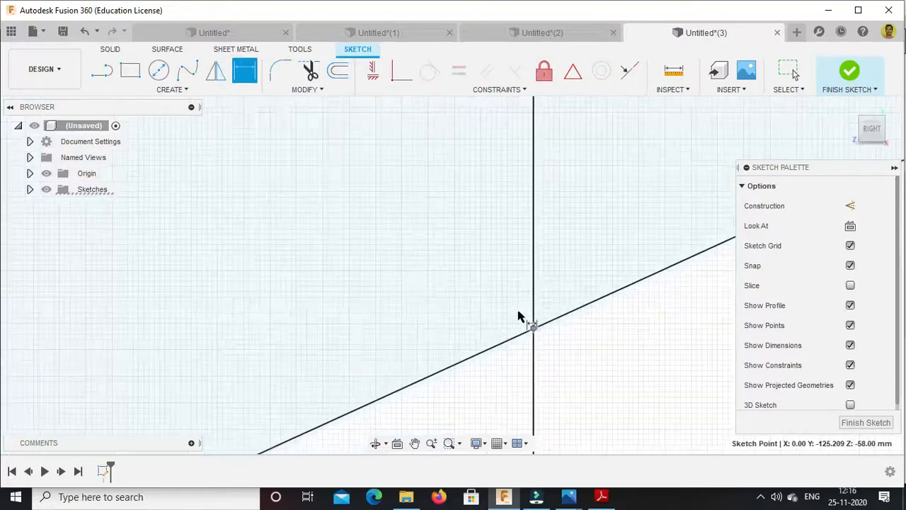
scroll(520, 316, down, 5)
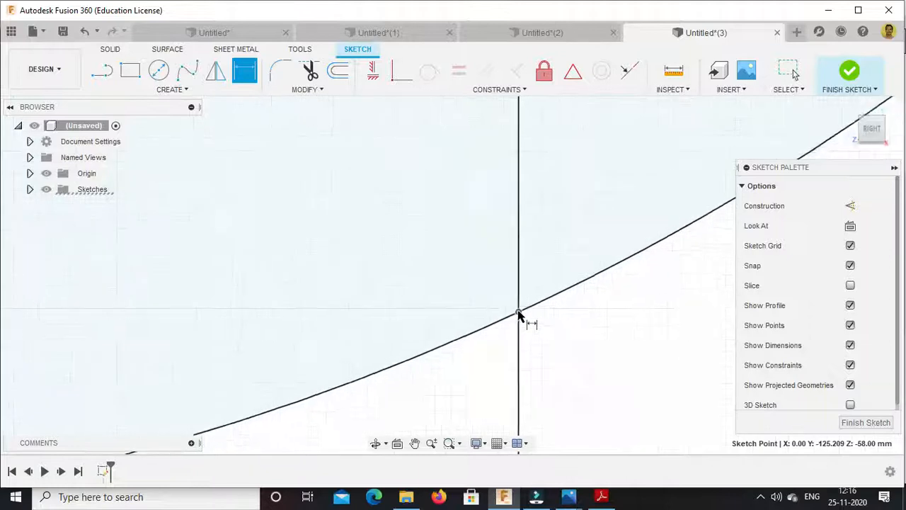
click(519, 312)
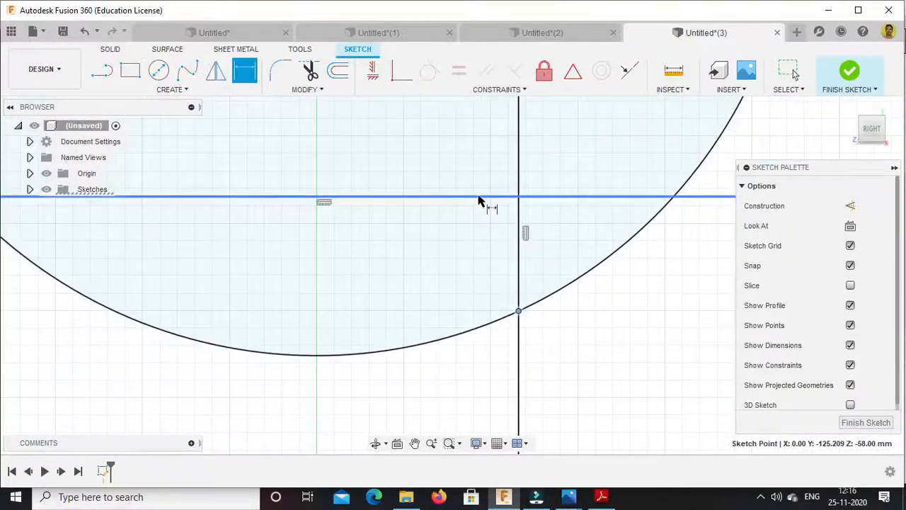
click(477, 196)
click(552, 234)
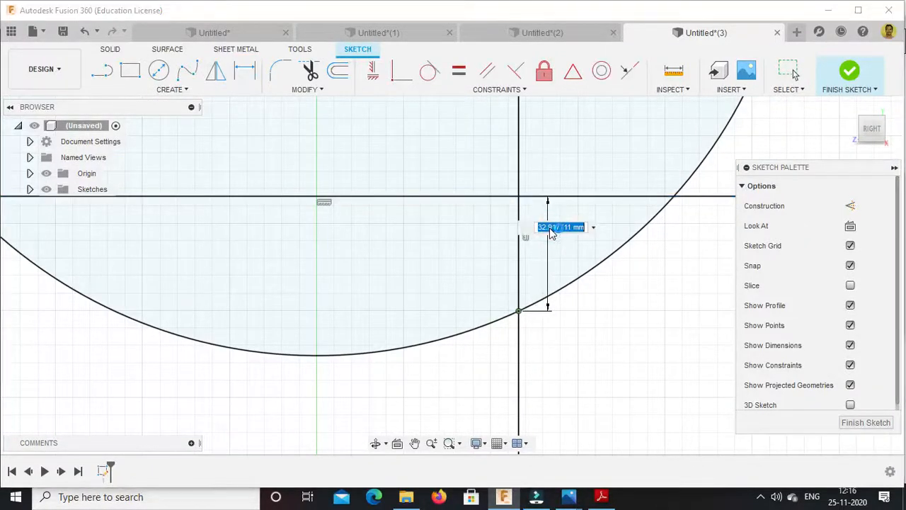
text(5)
key(Return)
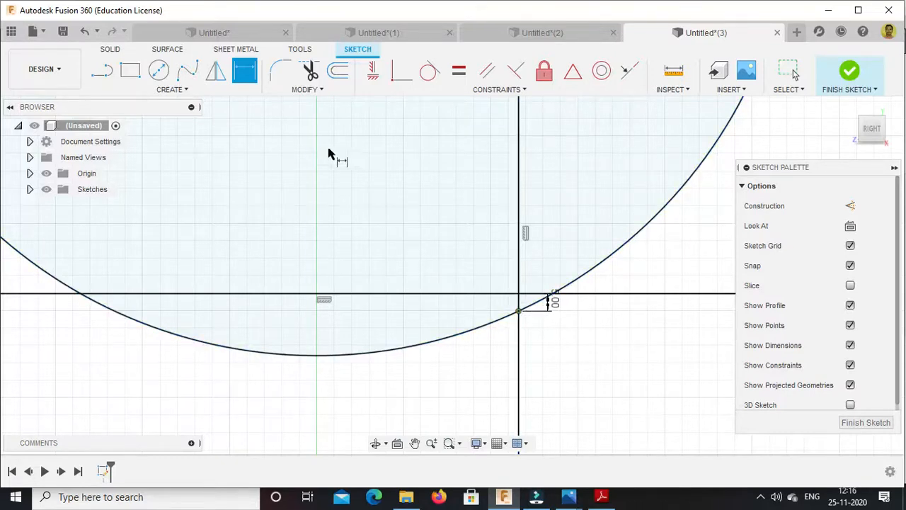
Mirror the vertical line about the vertical axis through the circle's centre.
click(182, 93)
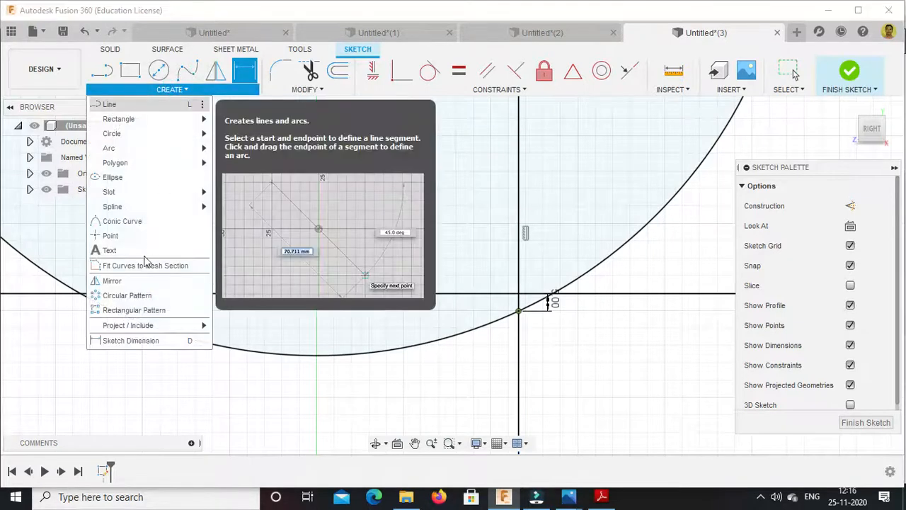
click(112, 281)
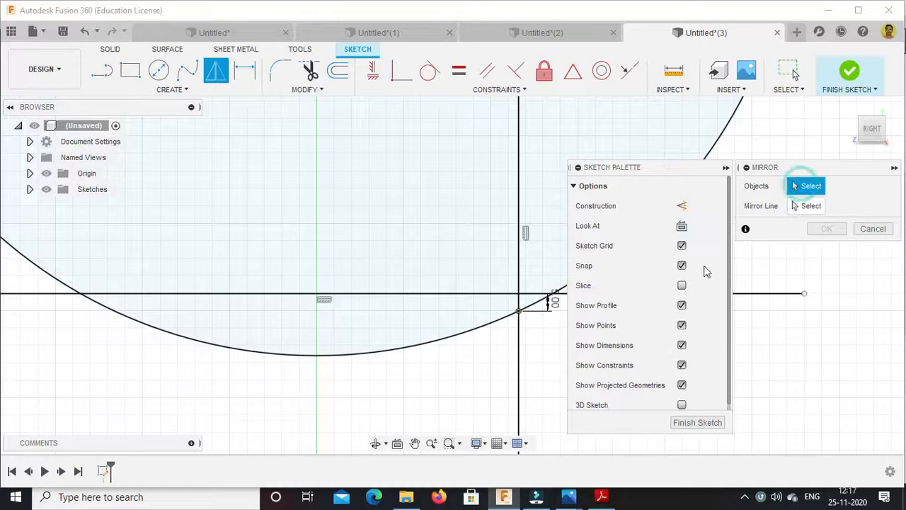
click(519, 346)
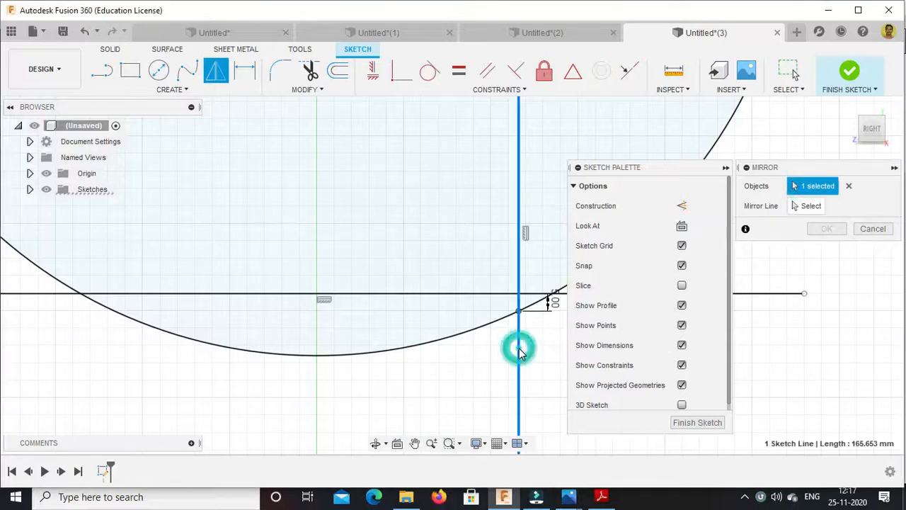
click(804, 206)
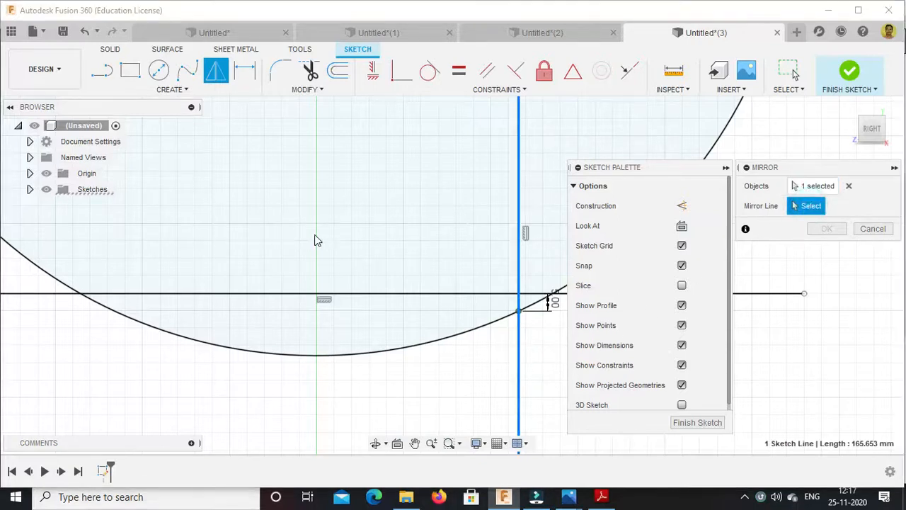
scroll(316, 239, down, 5)
scroll(316, 240, up, 3)
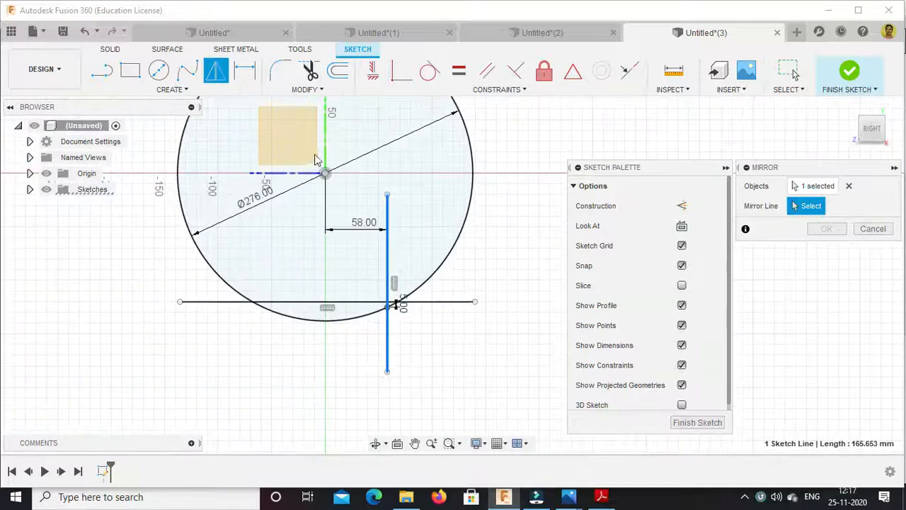
click(324, 152)
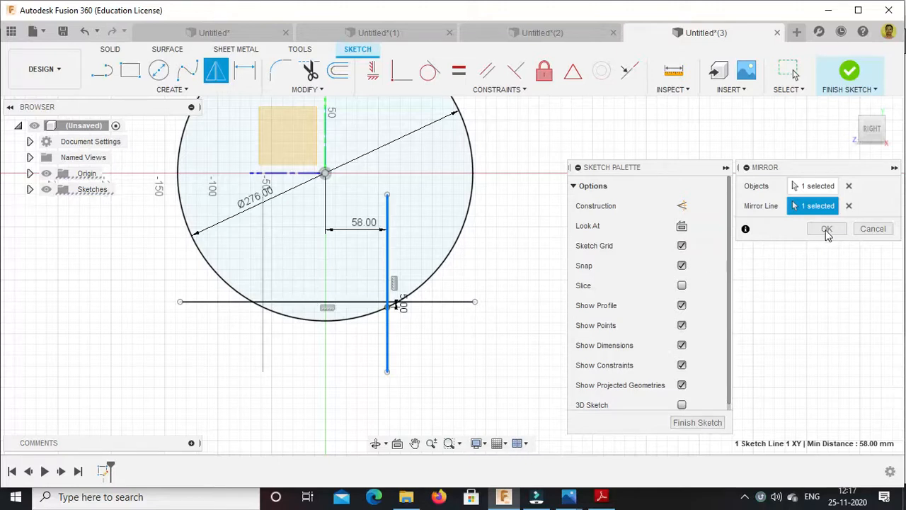
click(827, 229)
Trim both vertical lines above the horizontal line, then the right vertical's lower end and the horizontal line's right overhang.
scroll(272, 306, up, 3)
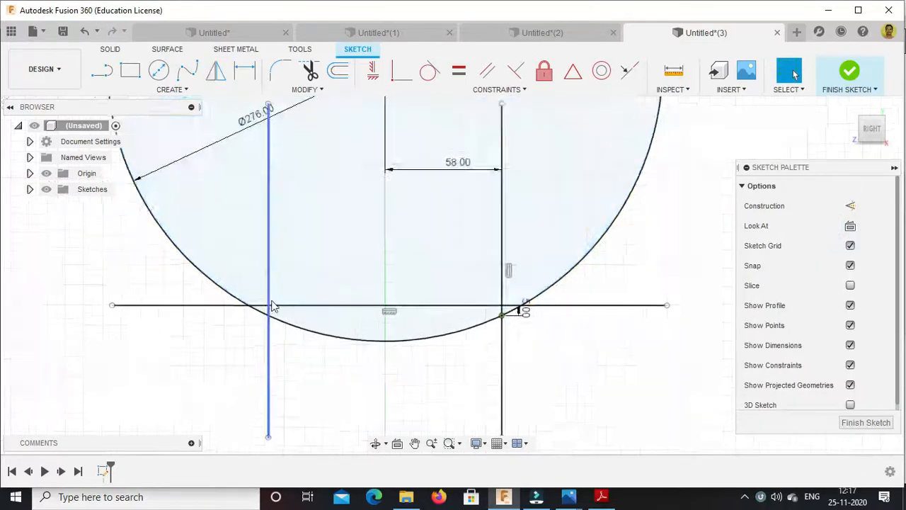
scroll(273, 307, down, 3)
click(311, 72)
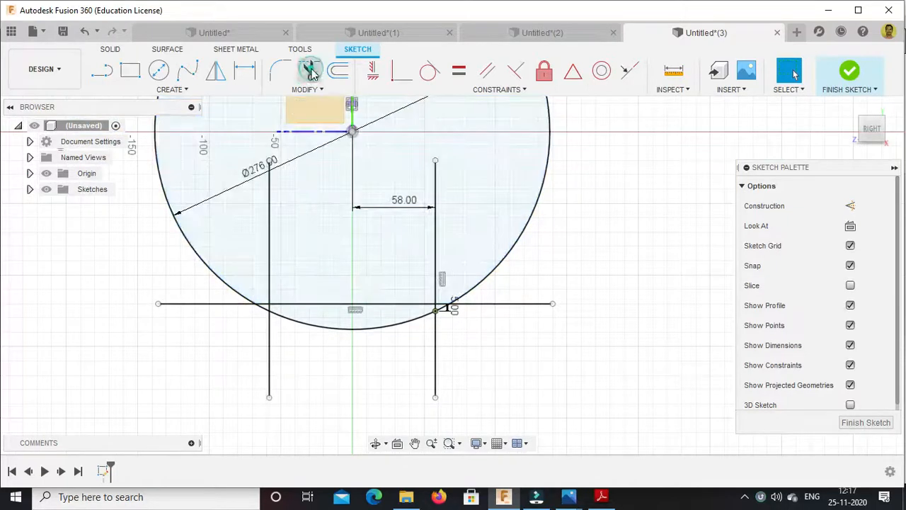
click(275, 283)
click(438, 241)
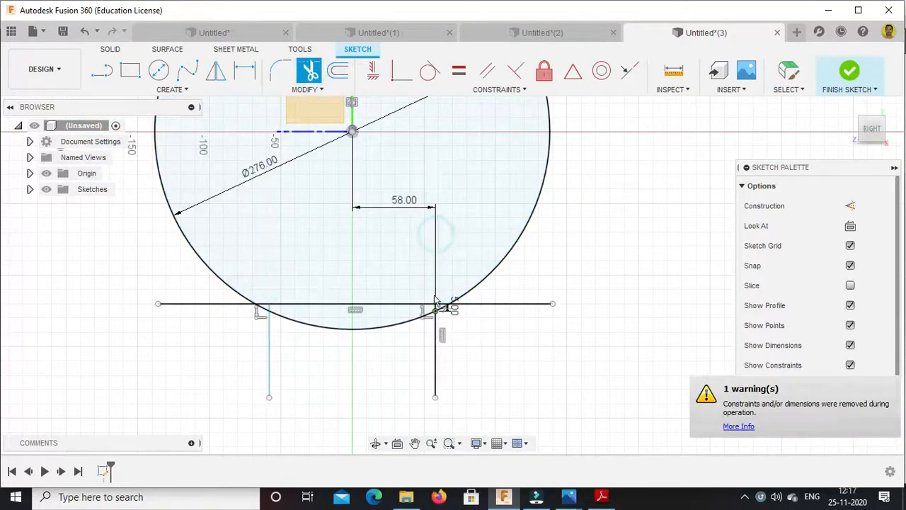
click(435, 338)
click(461, 310)
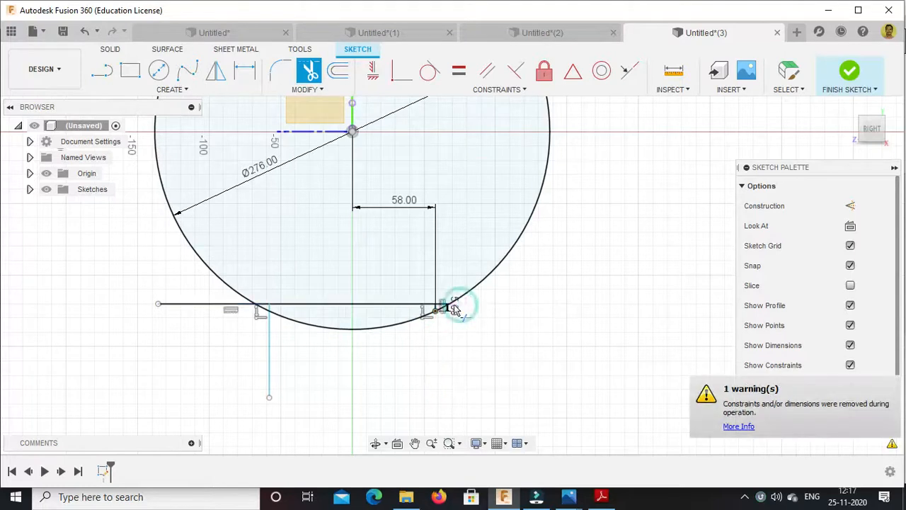
scroll(453, 309, up, 5)
click(433, 310)
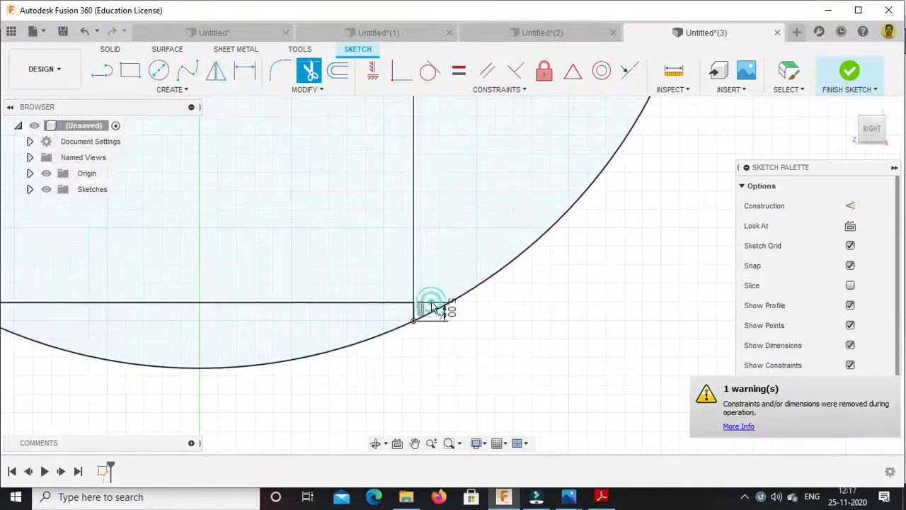
scroll(431, 311, down, 5)
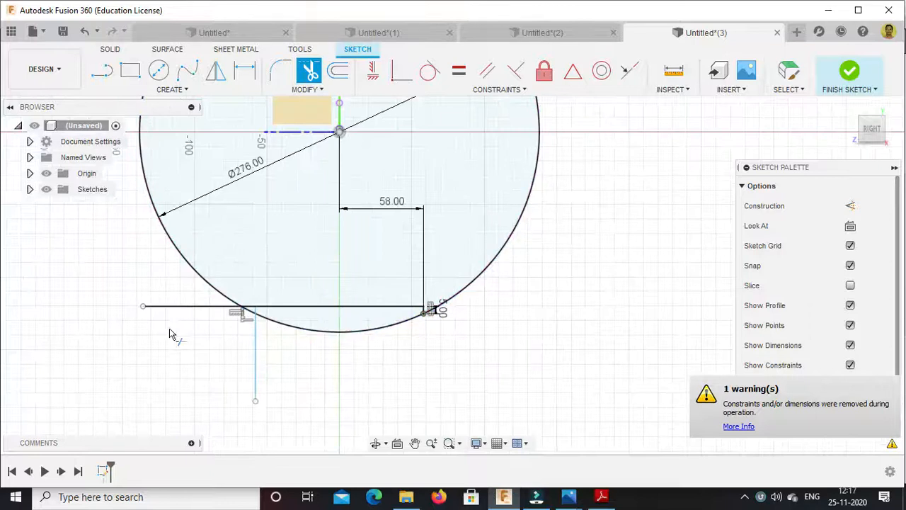
Trim the remaining left overhangs and the circle outside the wedge to leave a closed profile, and finish the sketch.
scroll(195, 310, up, 3)
click(192, 306)
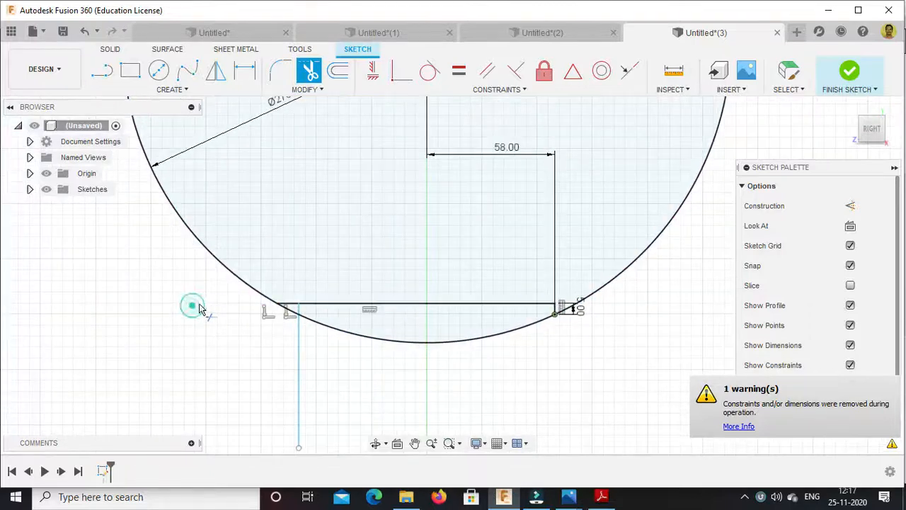
click(298, 333)
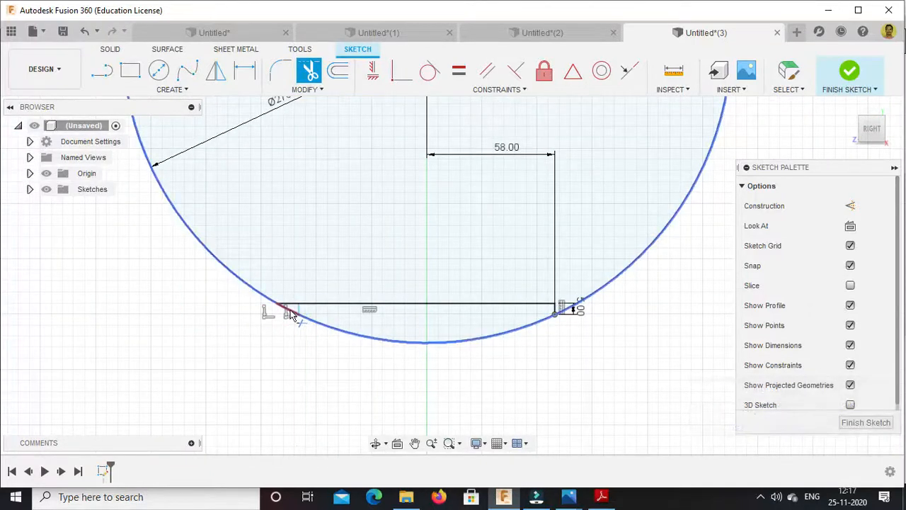
click(278, 305)
click(291, 305)
click(290, 308)
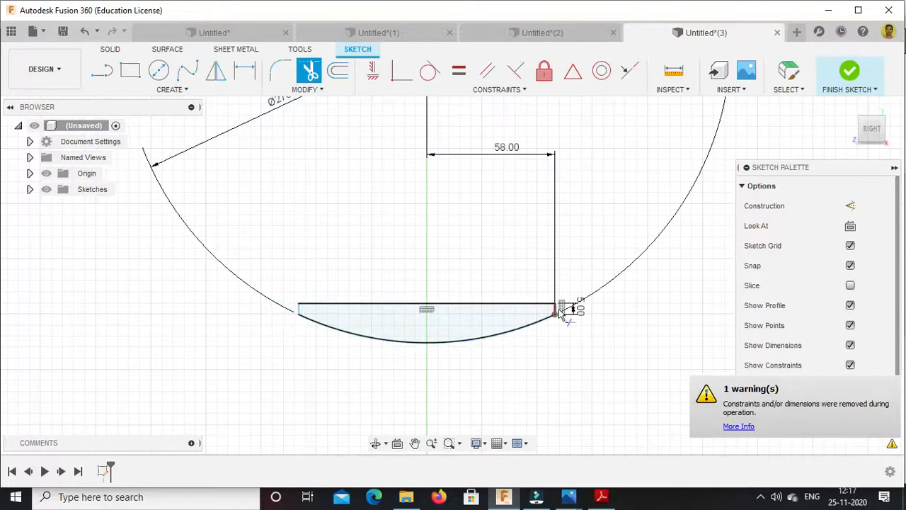
scroll(558, 313, up, 5)
scroll(257, 339, down, 5)
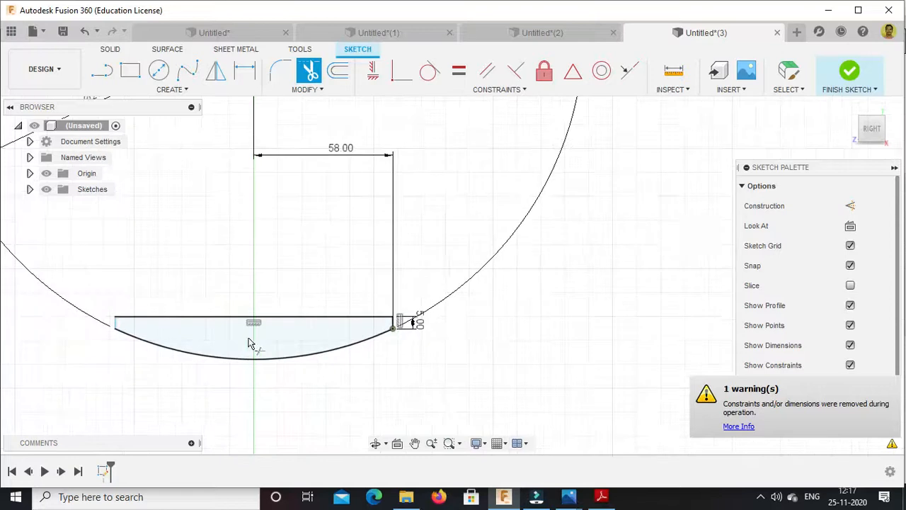
scroll(106, 366, up, 4)
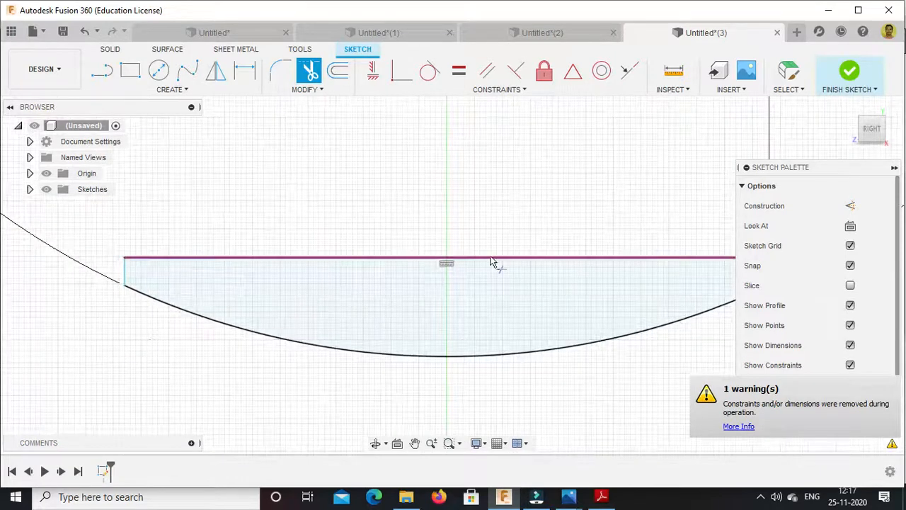
click(847, 76)
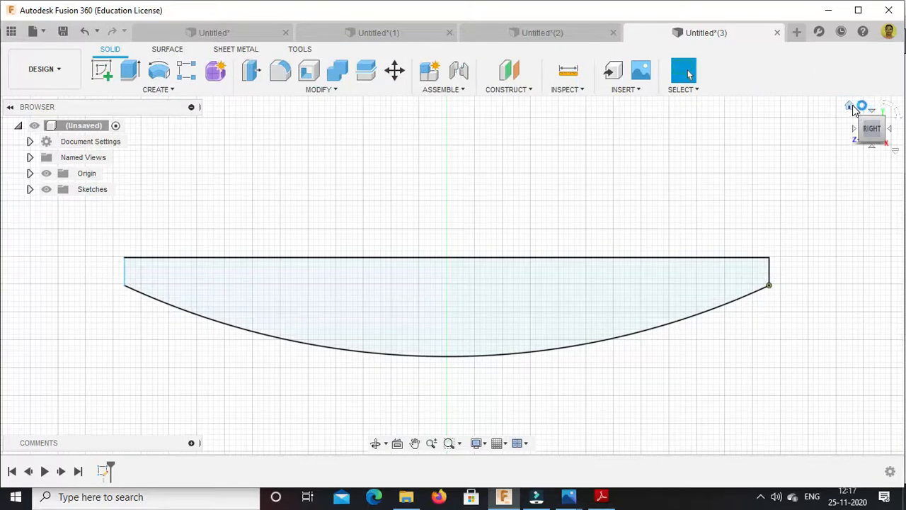
Extrude the closed wedge profile 20 mm as a new body and view the result from the other side.
click(852, 107)
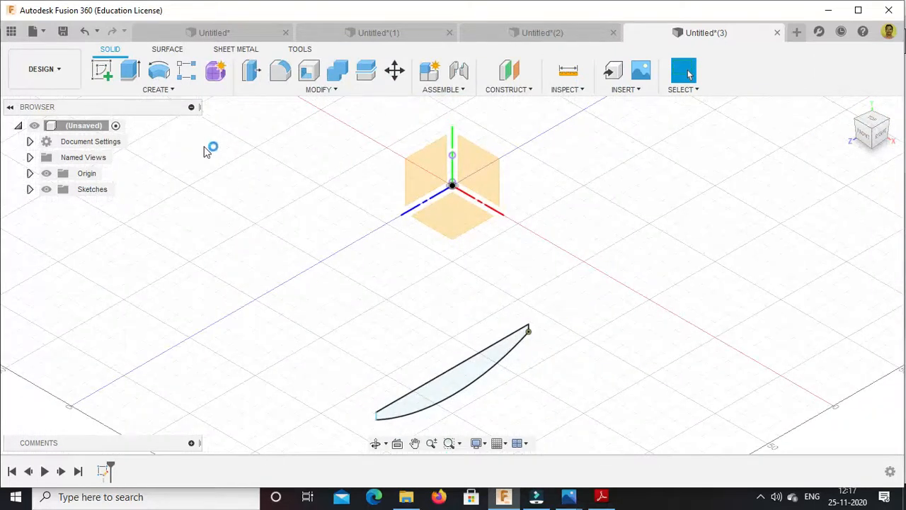
click(130, 71)
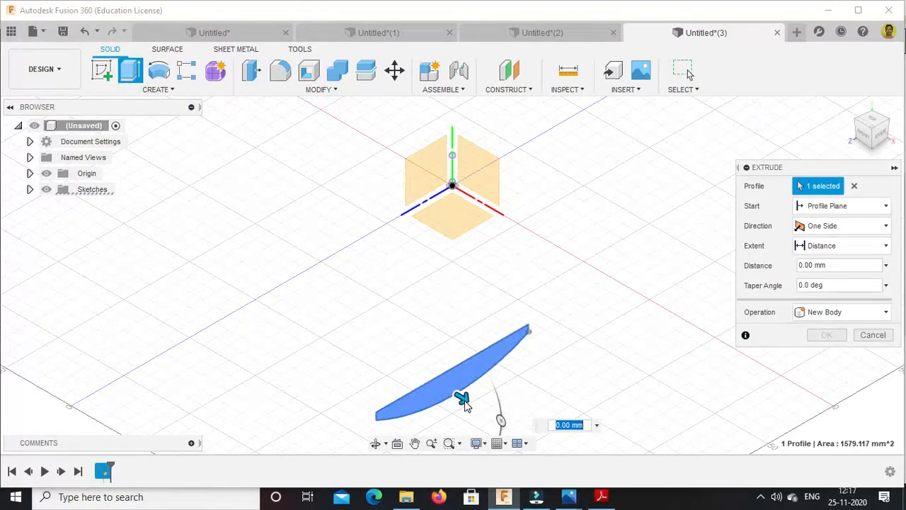
text(20)
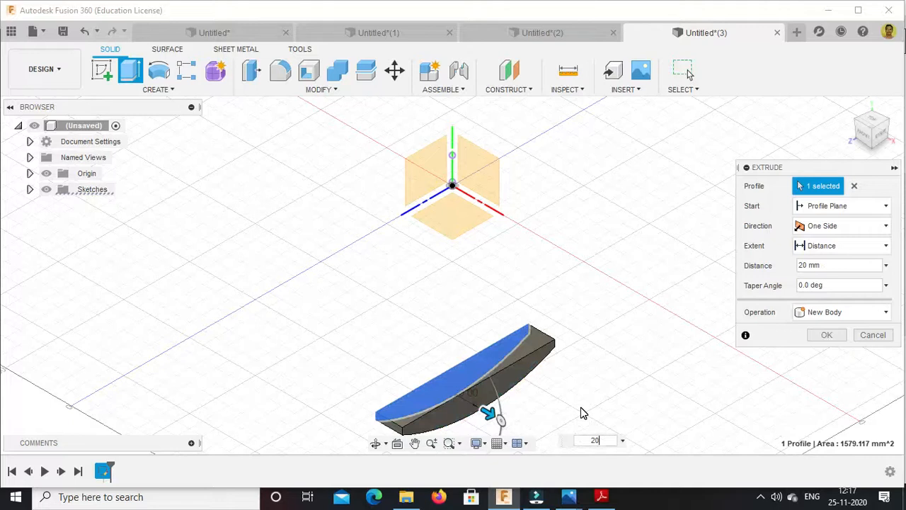
key(Return)
scroll(550, 372, down, 2)
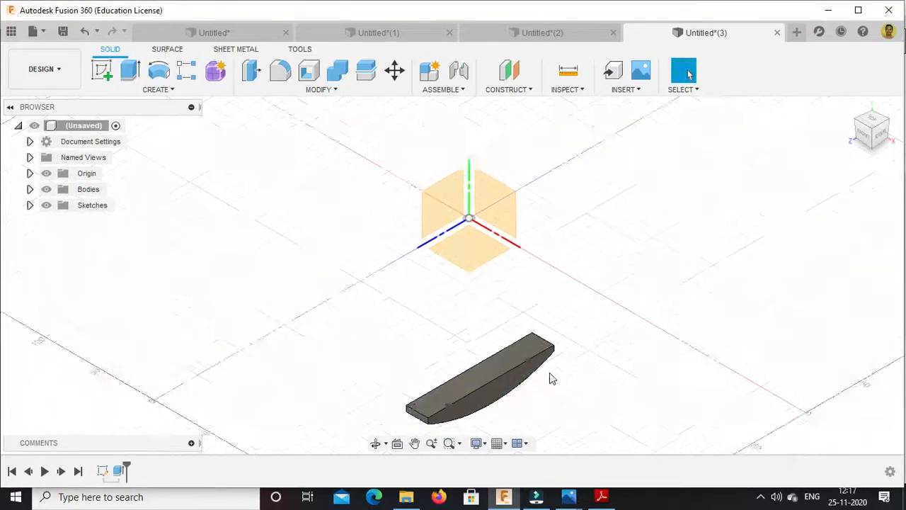
scroll(506, 419, up, 5)
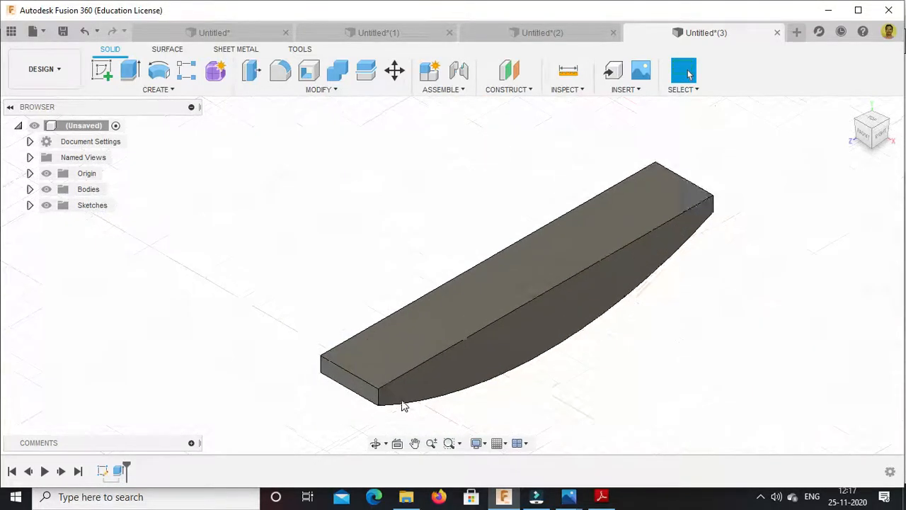
scroll(401, 406, up, 1)
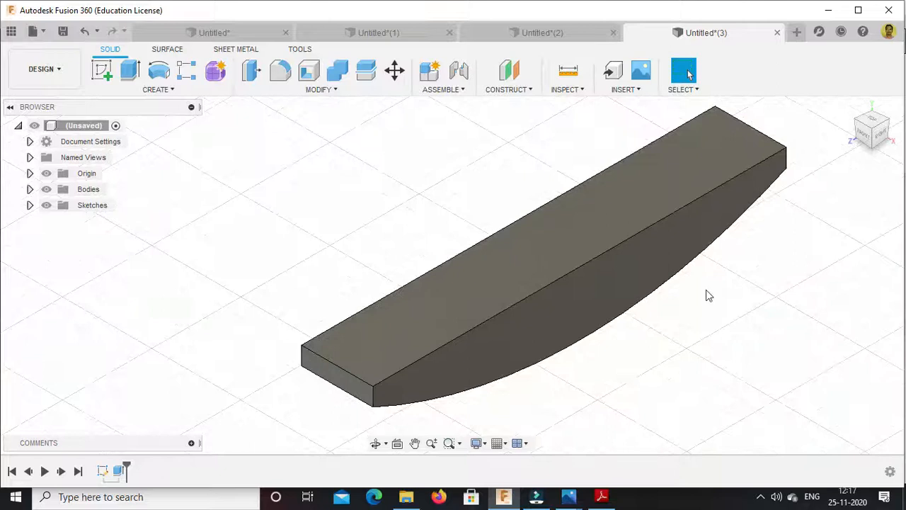
click(889, 121)
click(889, 121)
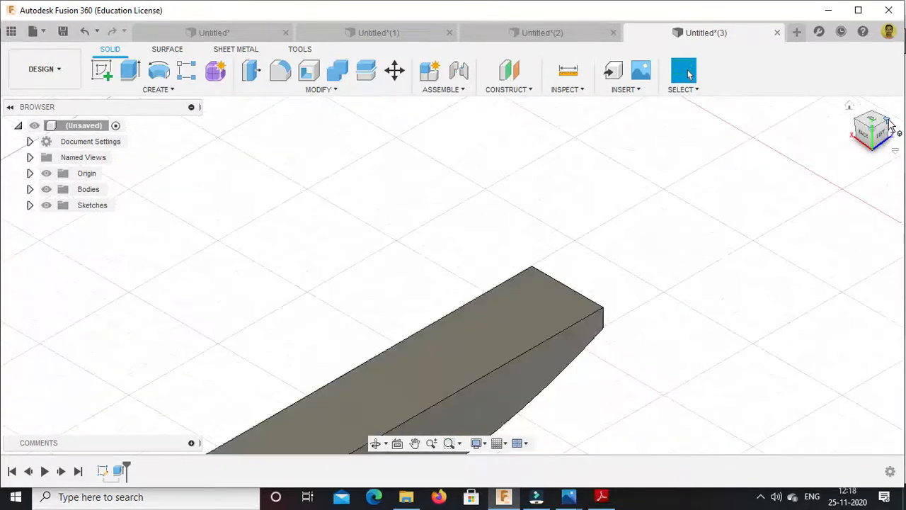
click(848, 106)
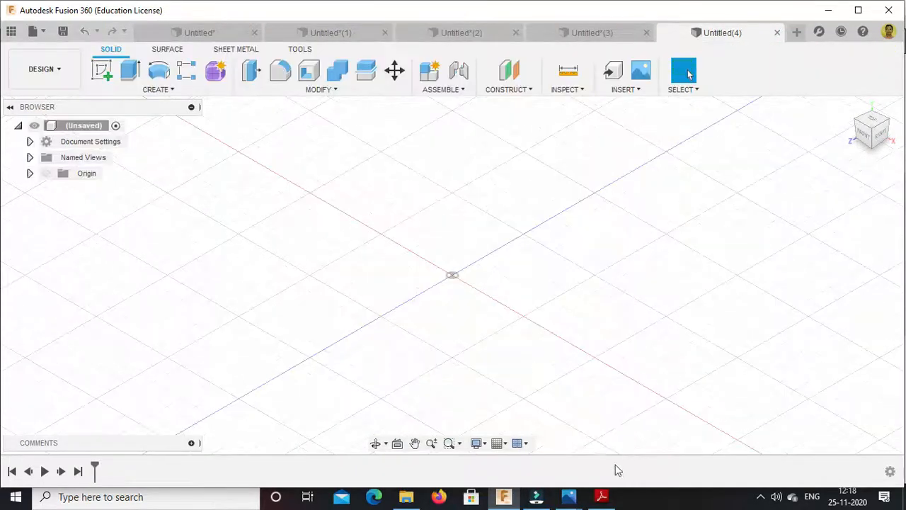
Switch to the single tool post PDF in Adobe Reader and examine the dimensions of the screw, part 5, at 100% zoom.
click(602, 496)
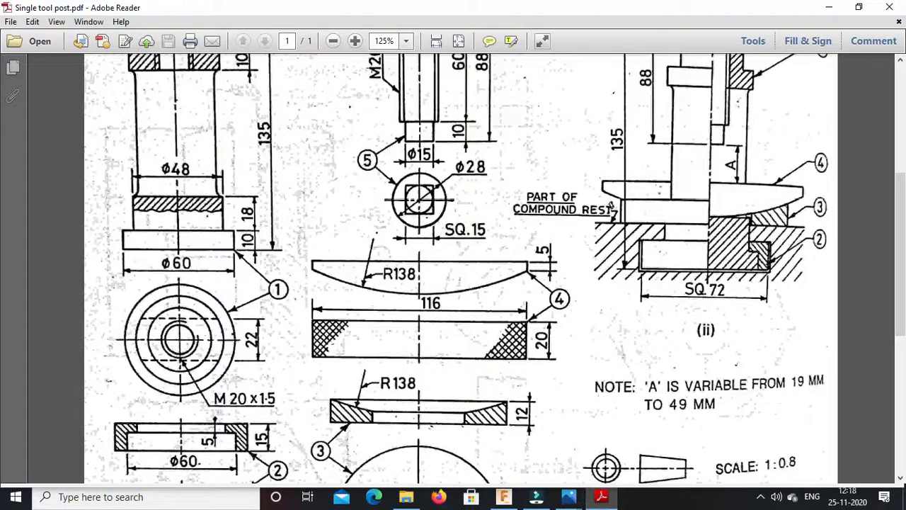
click(331, 42)
click(330, 43)
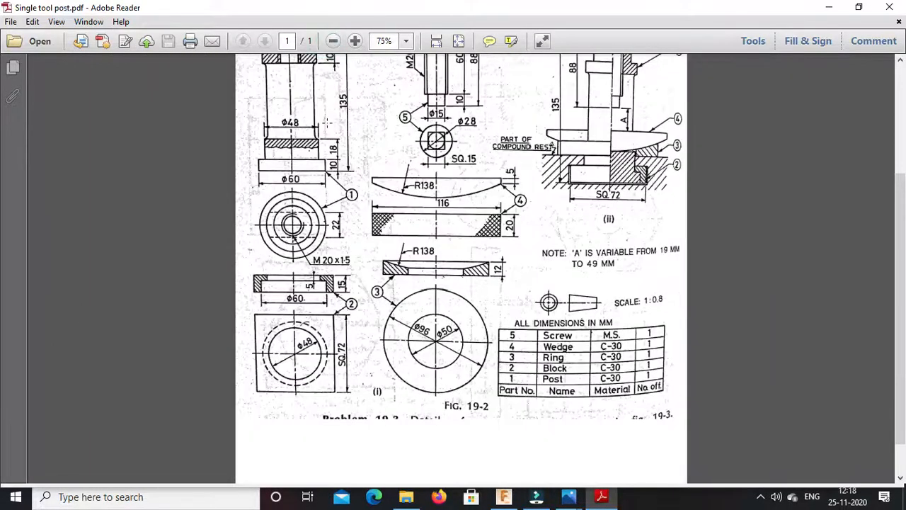
scroll(325, 124, up, 2)
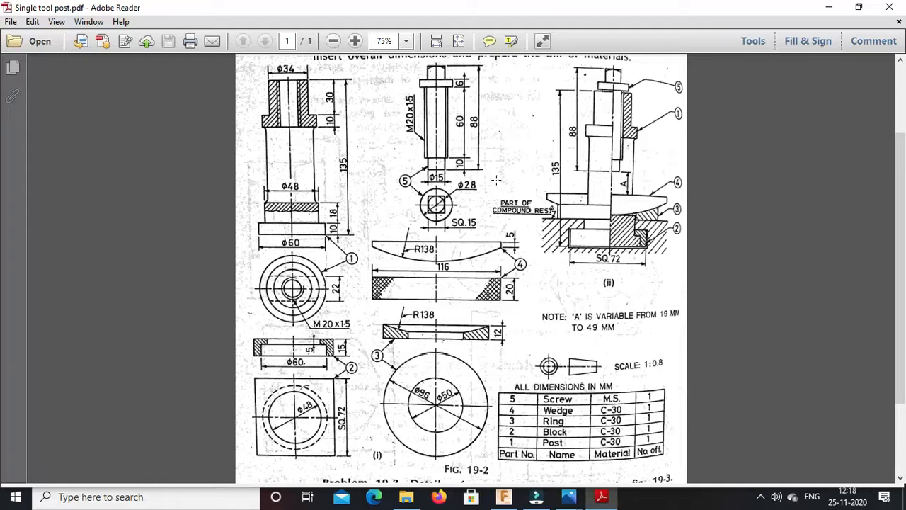
scroll(432, 142, down, 2)
scroll(432, 142, up, 4)
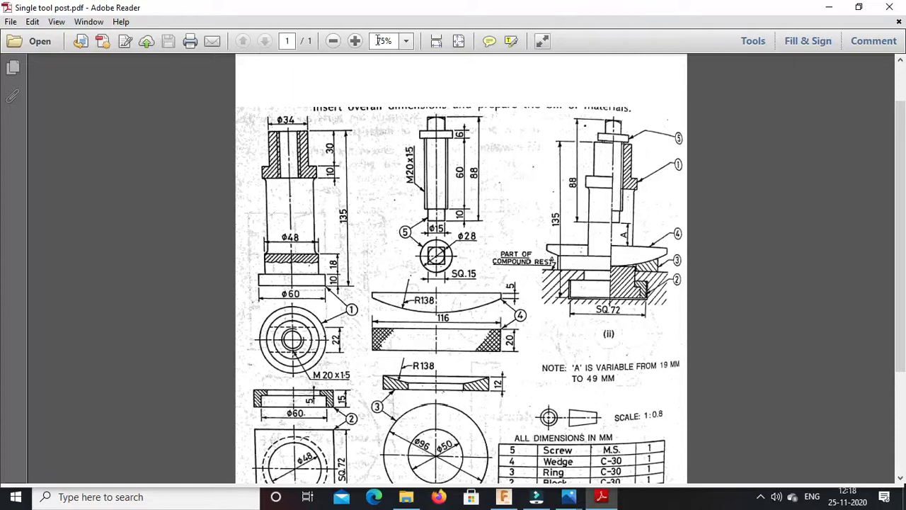
click(356, 41)
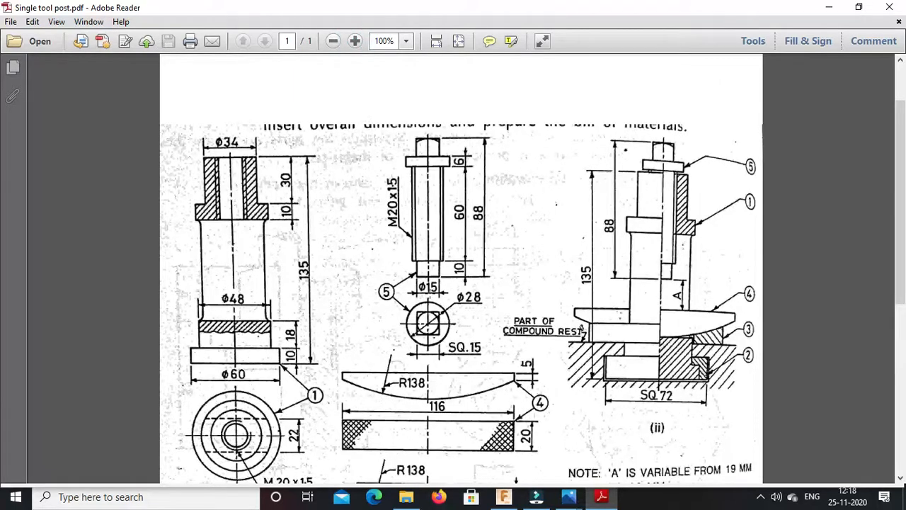
Back in Fusion 360, show the origin planes and sketch a 15 mm diameter circle centred on the origin on the XZ plane.
click(504, 498)
click(44, 174)
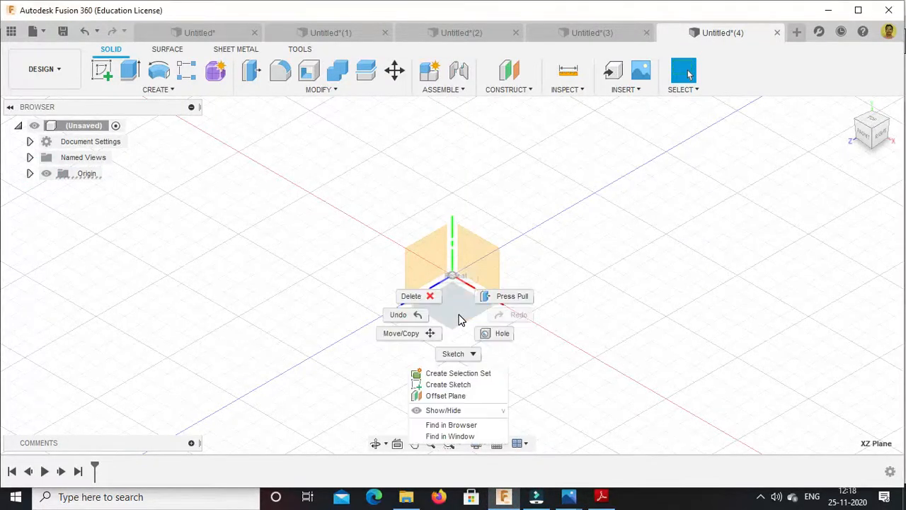
click(449, 385)
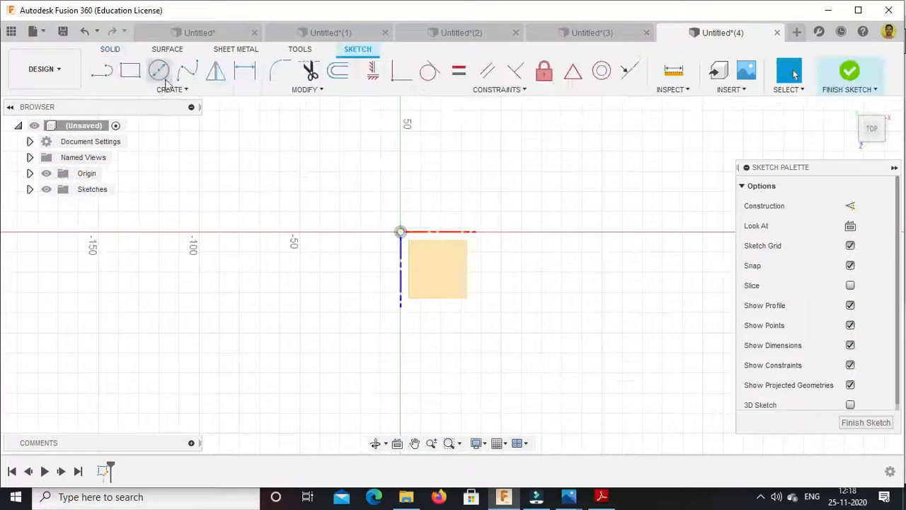
click(159, 70)
click(400, 232)
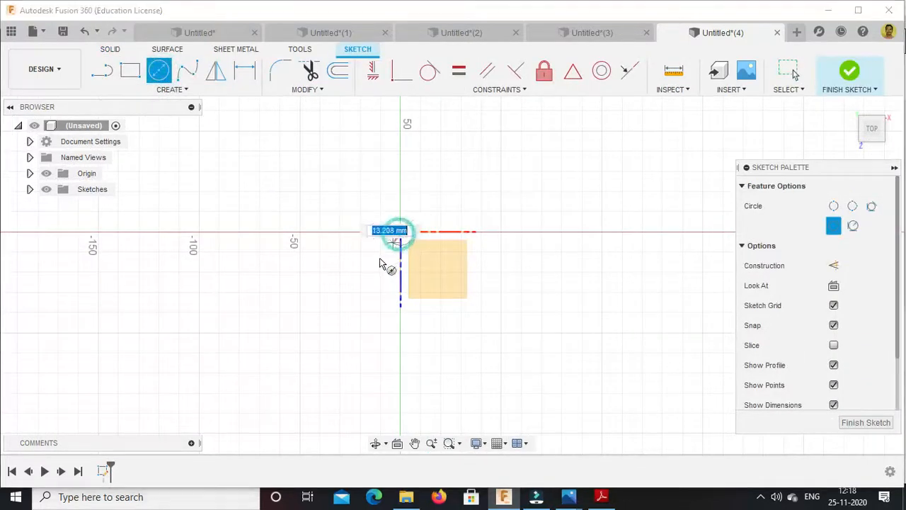
text(15)
key(Return)
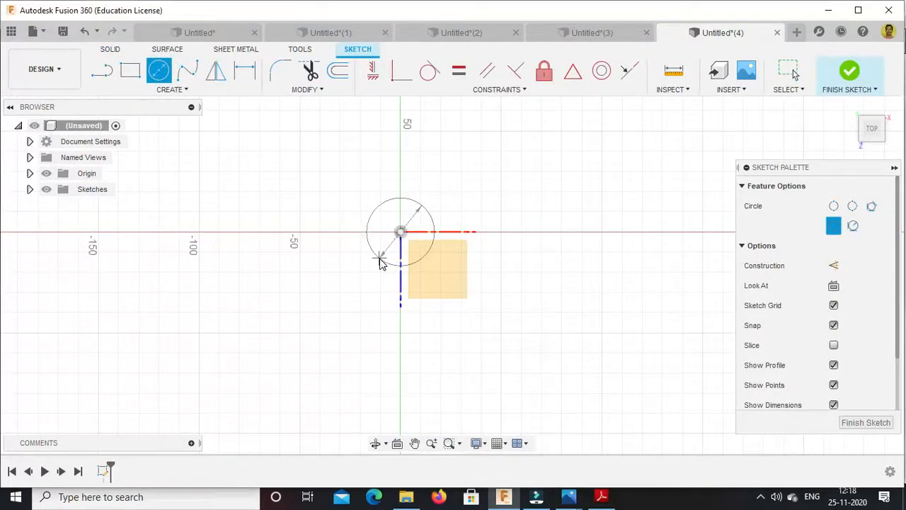
click(850, 70)
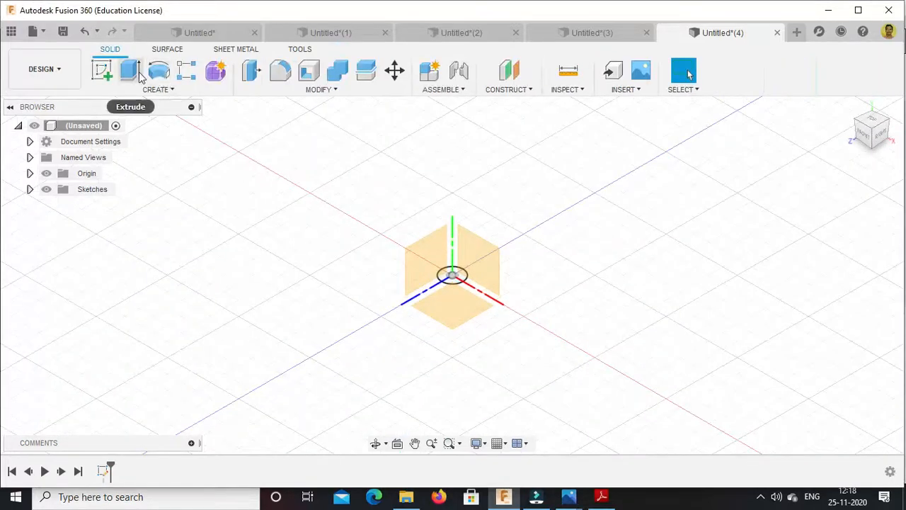
Extrude the 15 mm circle upward 10 mm as a new body.
click(130, 71)
click(802, 266)
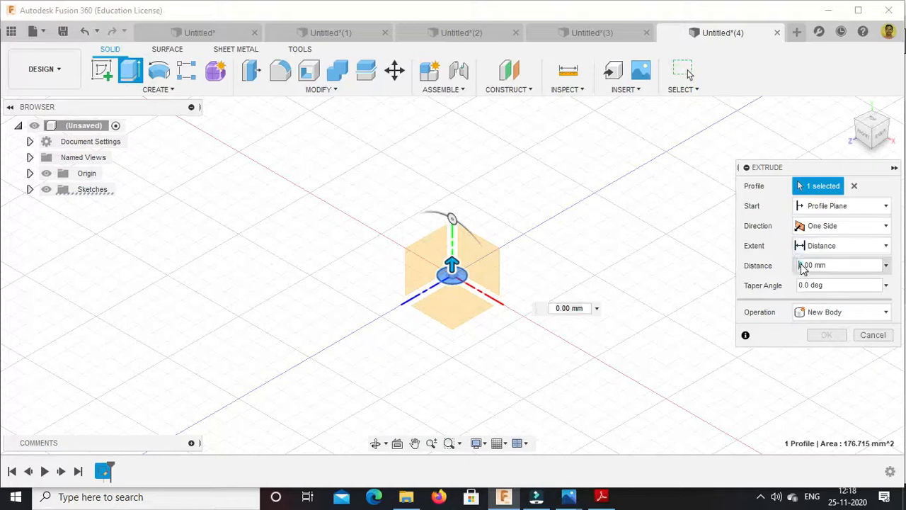
text(10)
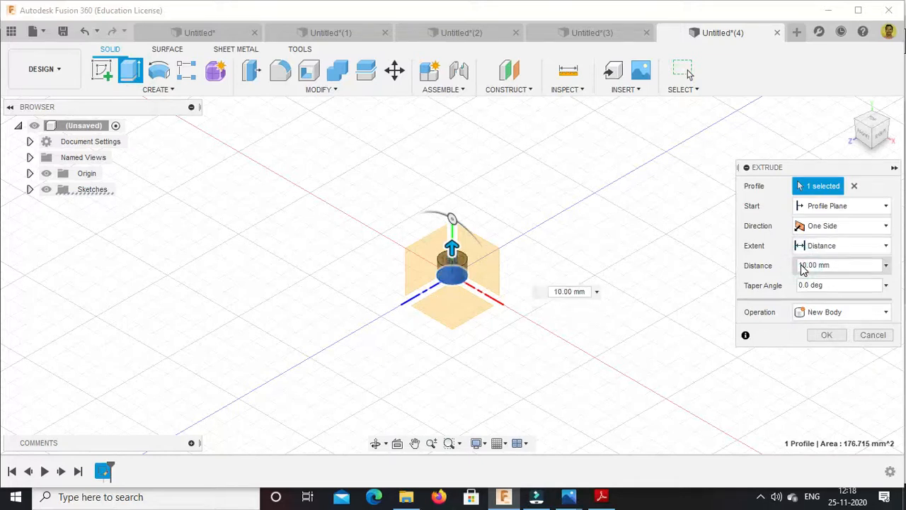
click(823, 335)
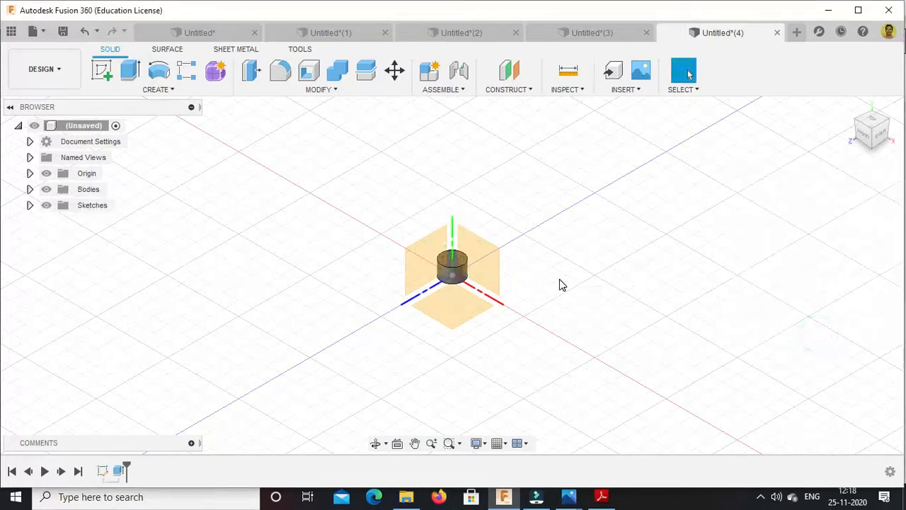
Start a sketch on the cylinder's top face and check the screw's shank size in the PDF drawing.
click(455, 252)
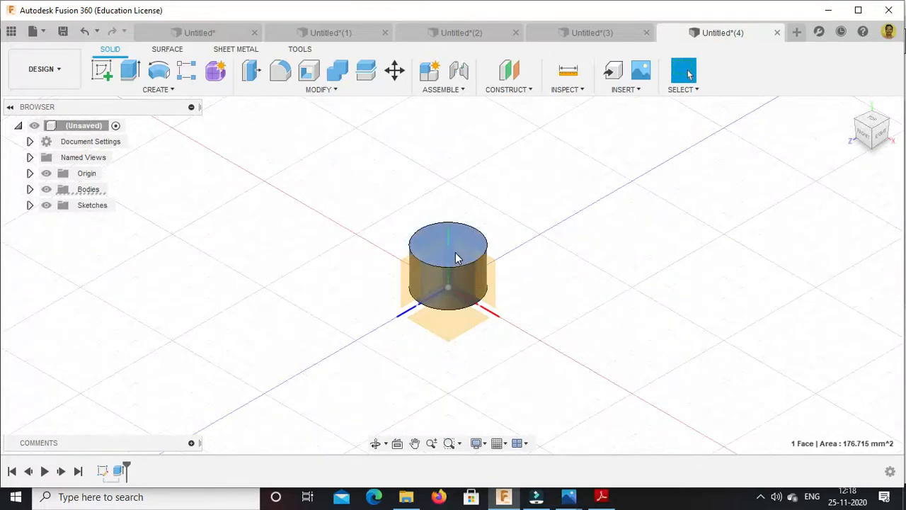
right_click(455, 252)
click(453, 322)
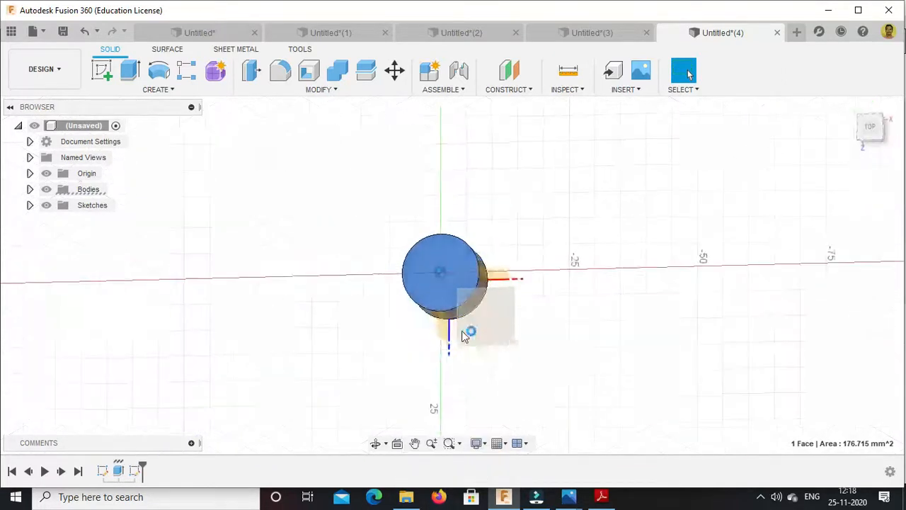
click(601, 498)
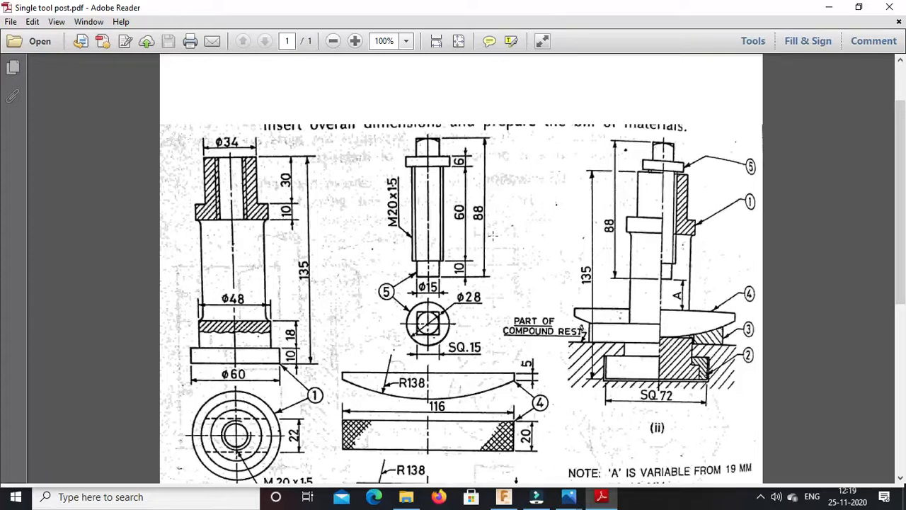
click(504, 496)
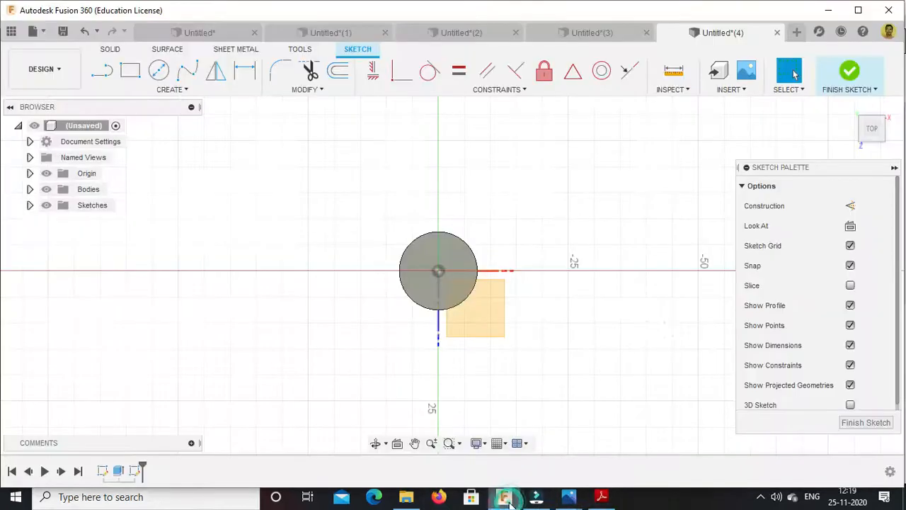
Draw a 20 mm diameter circle concentric with the cylinder on its top face and finish the sketch.
click(420, 299)
click(357, 248)
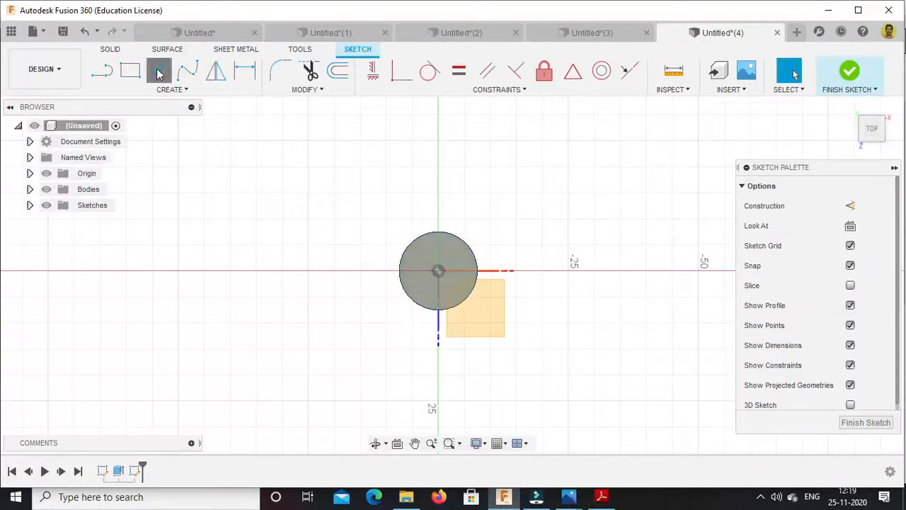
click(159, 70)
click(436, 271)
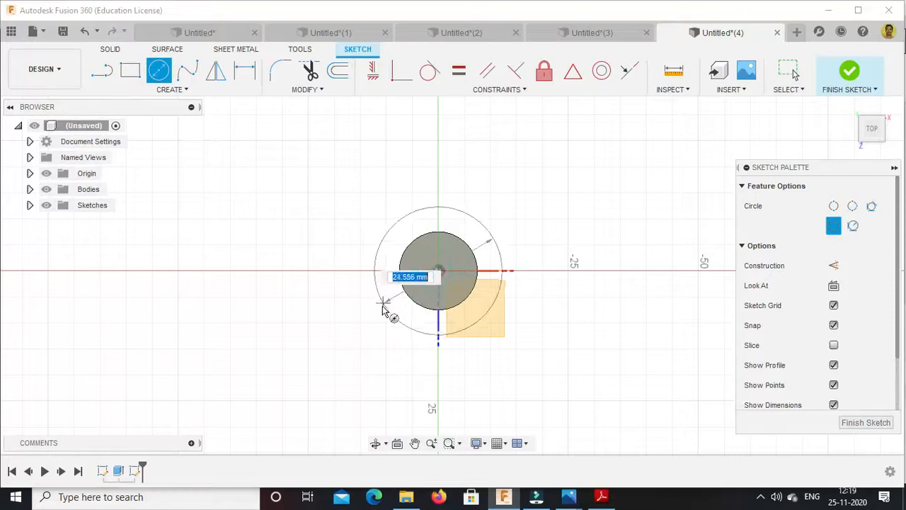
text(20)
key(Return)
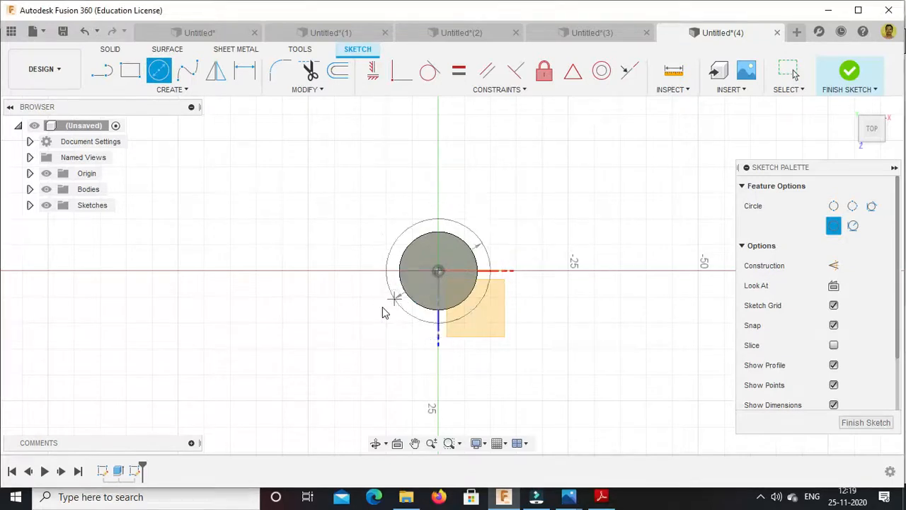
key(Escape)
click(850, 70)
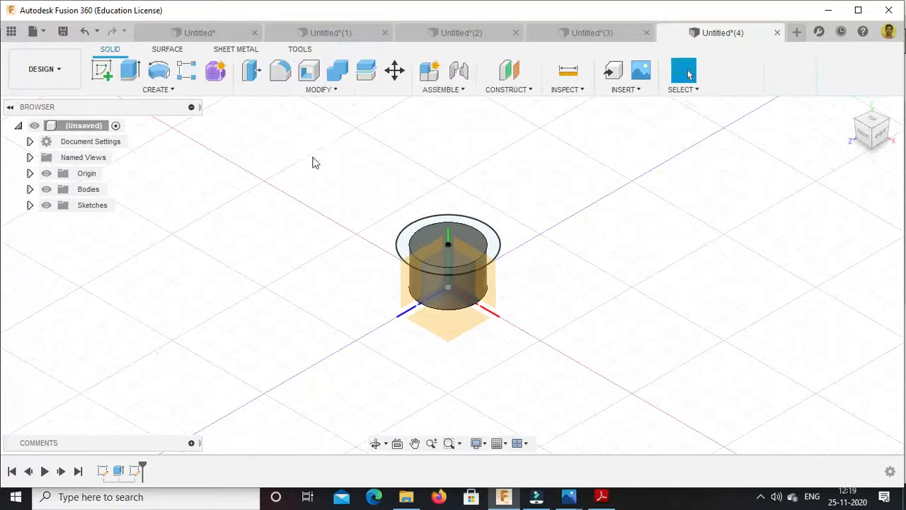
Extrude both the inner circle and the surrounding ring 60 mm upward, joined to the existing cylinder.
click(130, 69)
scroll(435, 263, up, 3)
click(434, 252)
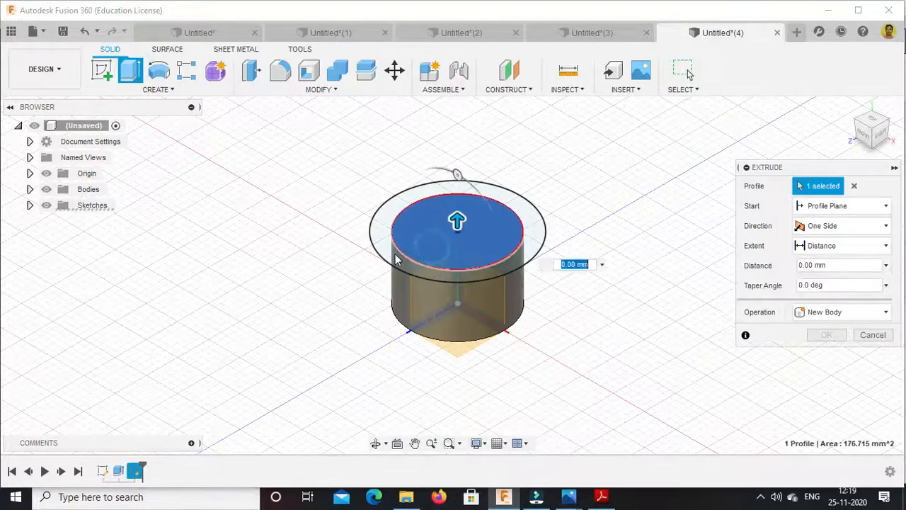
click(392, 255)
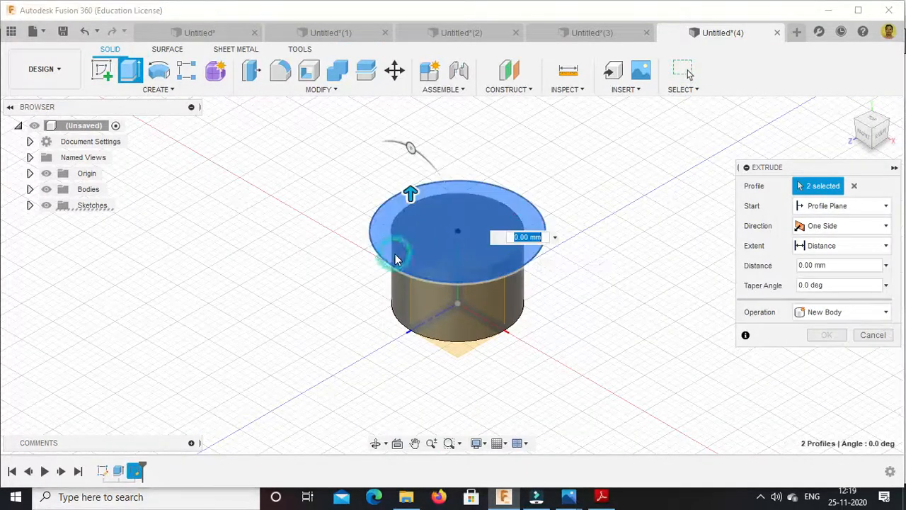
click(799, 265)
text(6)
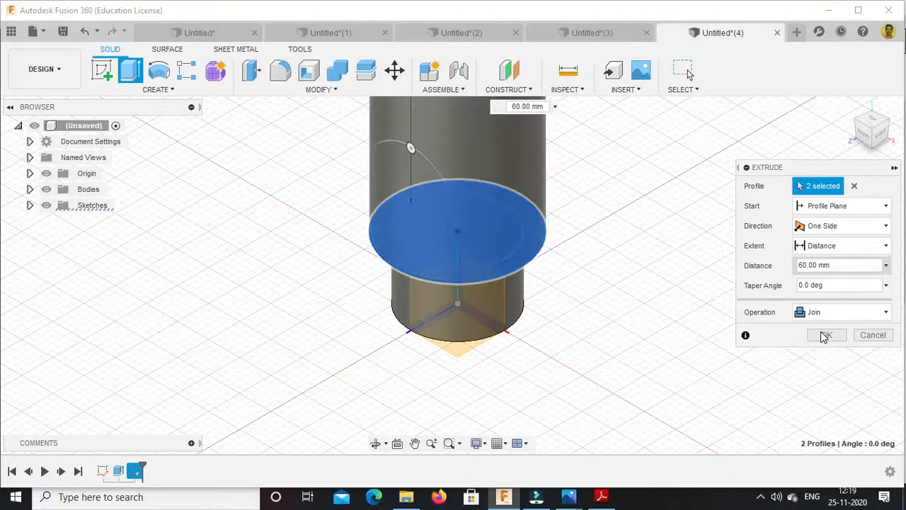
click(821, 336)
scroll(527, 331, down, 3)
scroll(527, 331, down, 4)
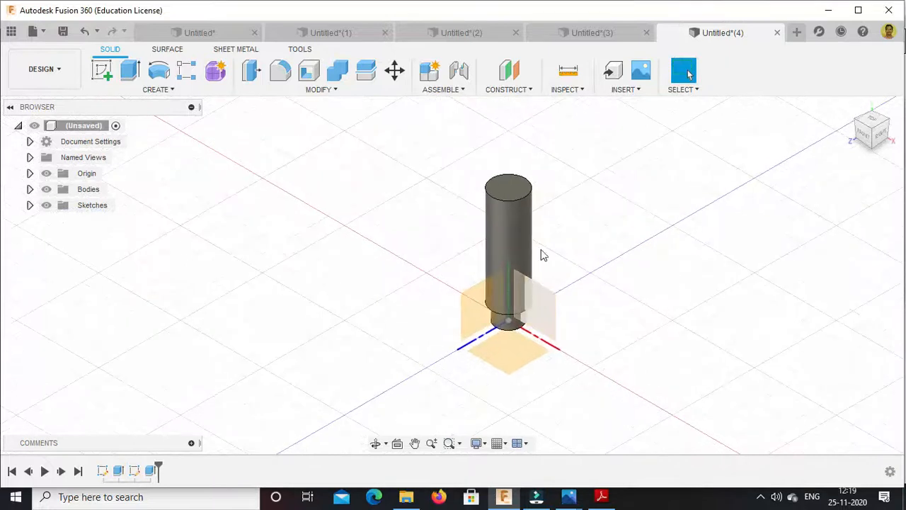
Apply a full-length M20x1.5 ISO metric right-hand thread to the shank's cylindrical face.
scroll(504, 232, up, 4)
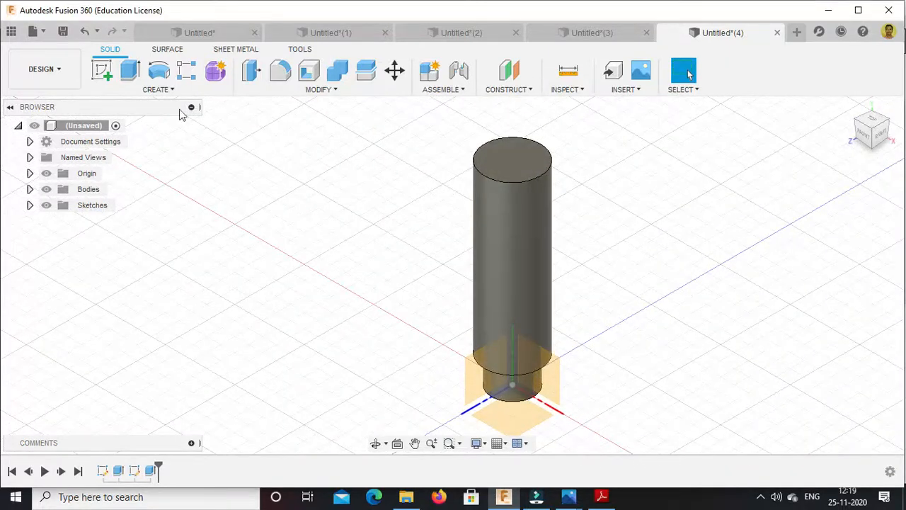
click(161, 91)
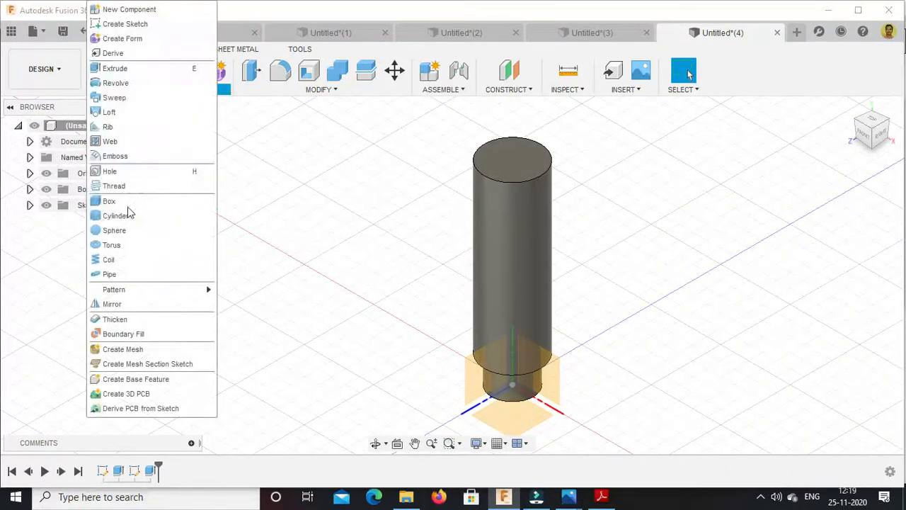
click(112, 187)
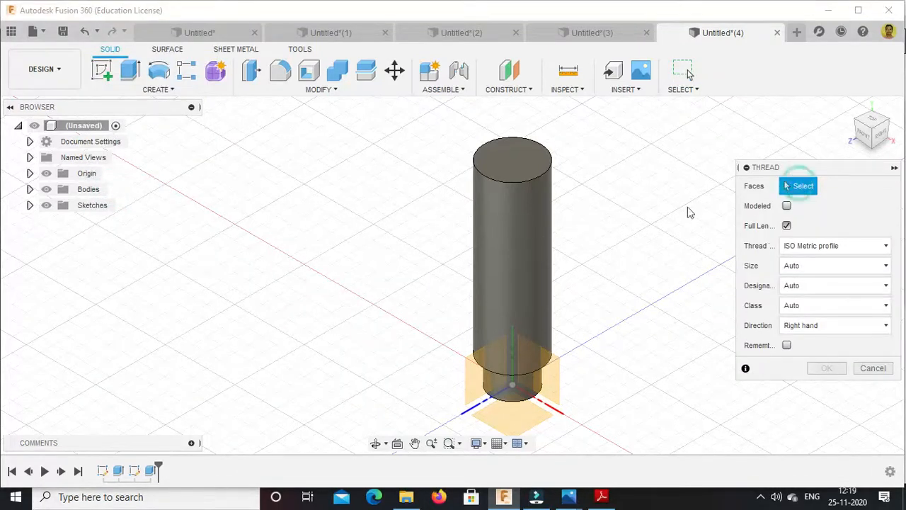
click(518, 240)
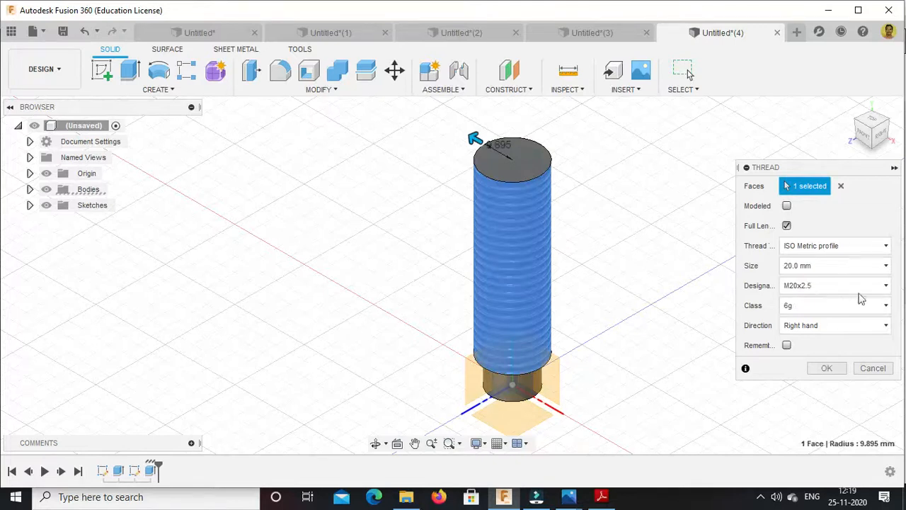
click(888, 287)
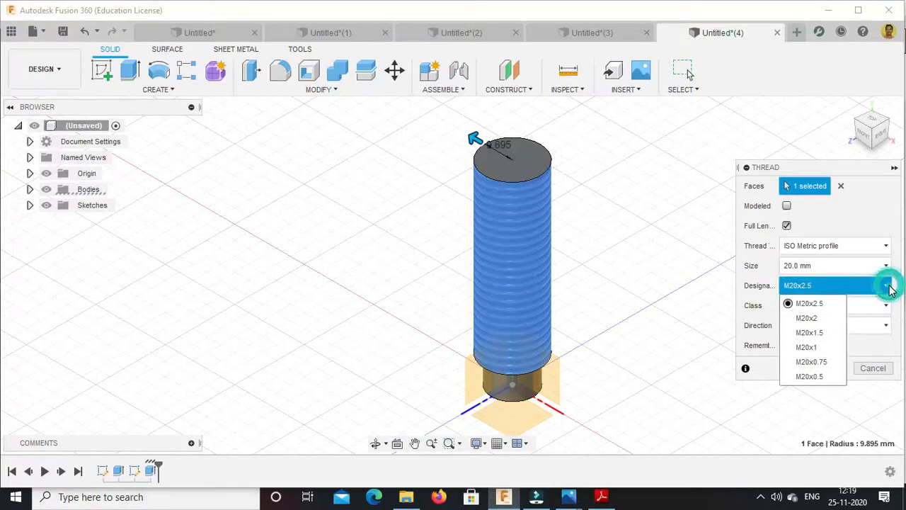
click(809, 333)
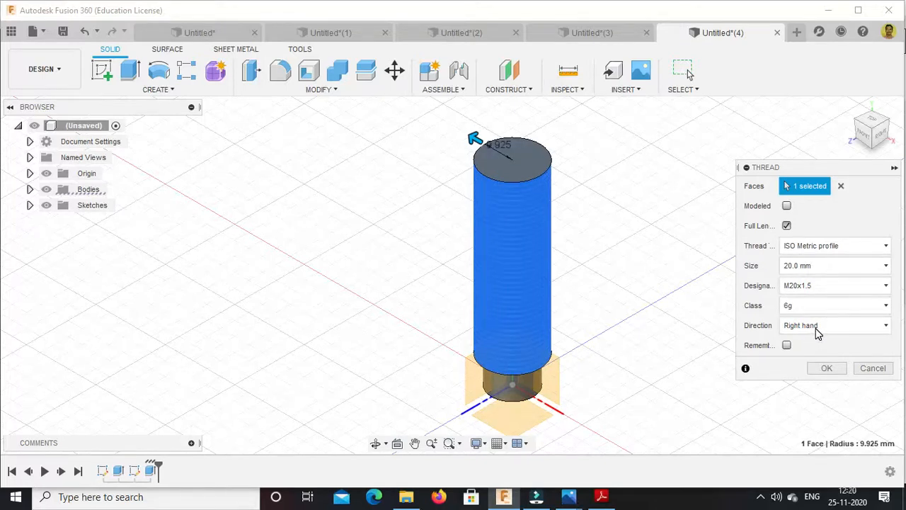
click(826, 369)
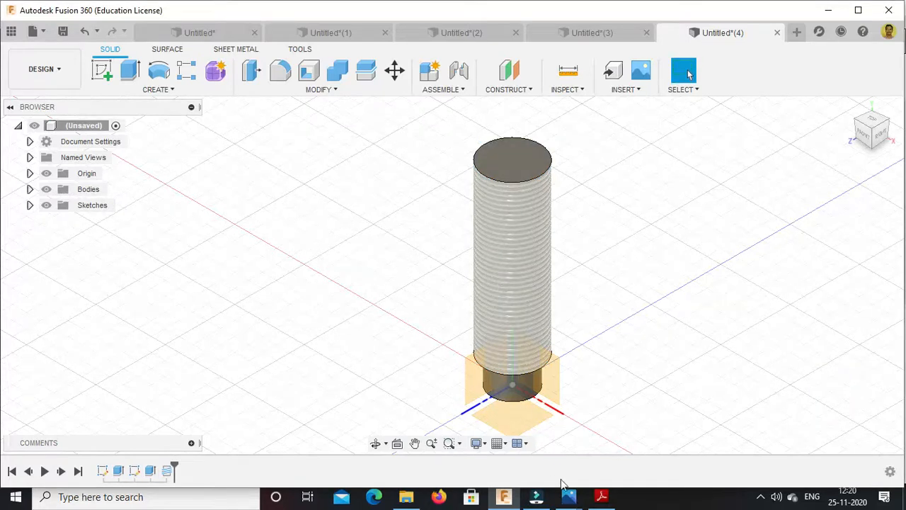
Check the collar size in the PDF drawing and sketch a 28 mm diameter circle concentric with the threaded shank on its top face.
click(507, 499)
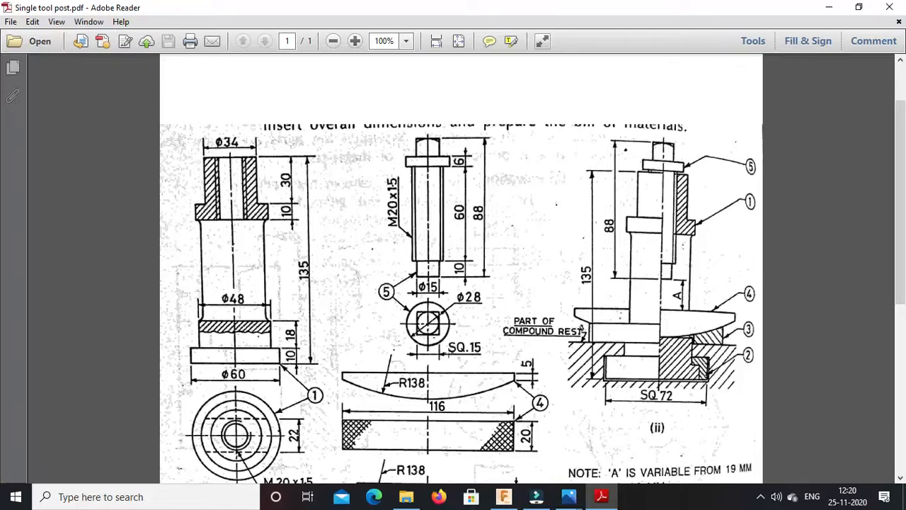
click(504, 496)
click(510, 161)
right_click(512, 161)
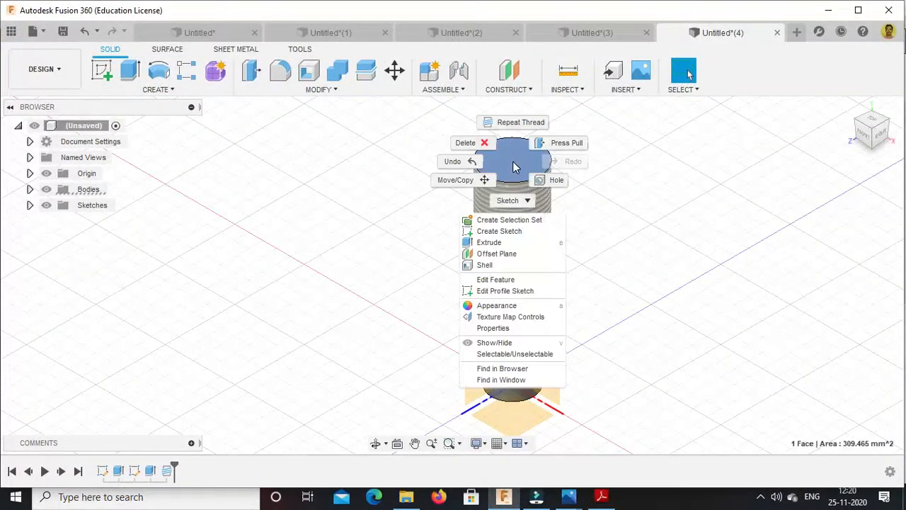
click(490, 232)
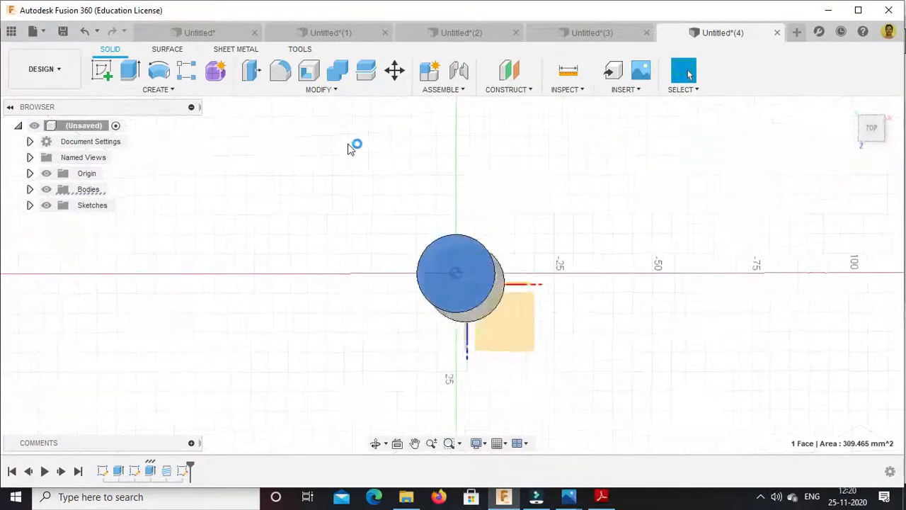
key(c)
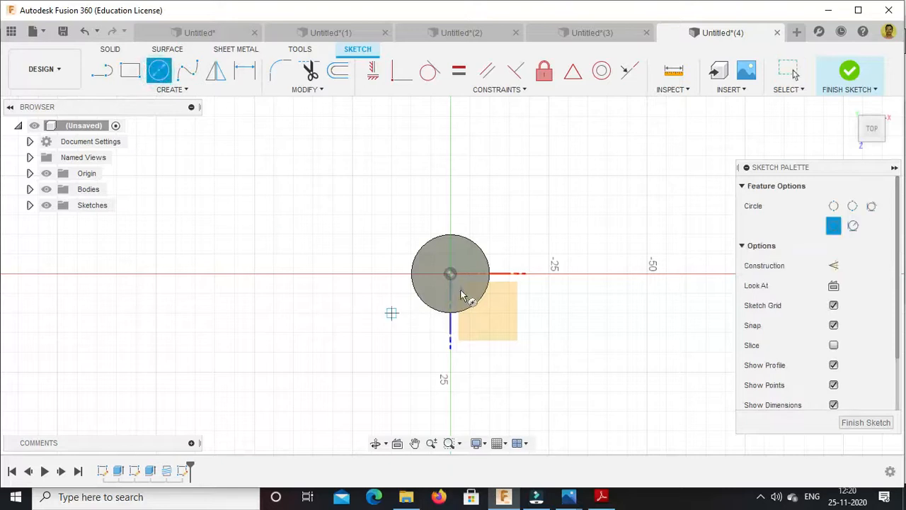
click(451, 273)
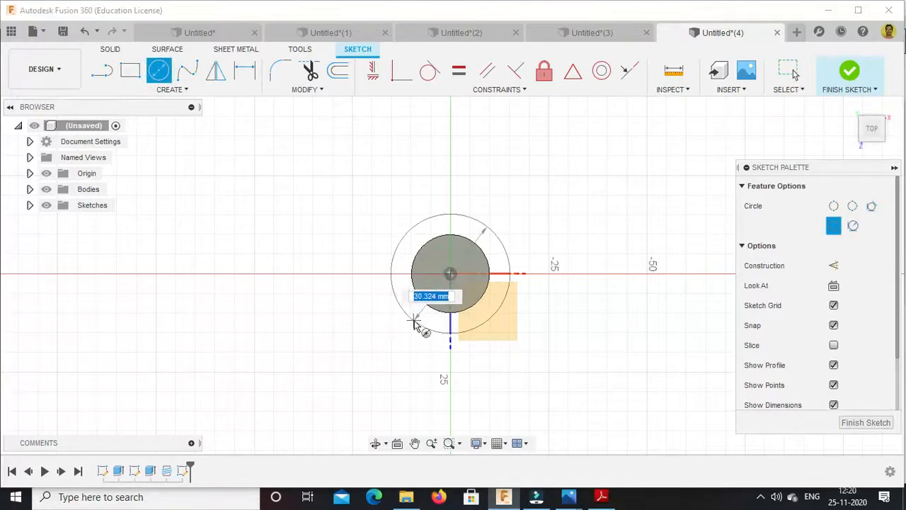
text(28)
key(Return)
key(Return)
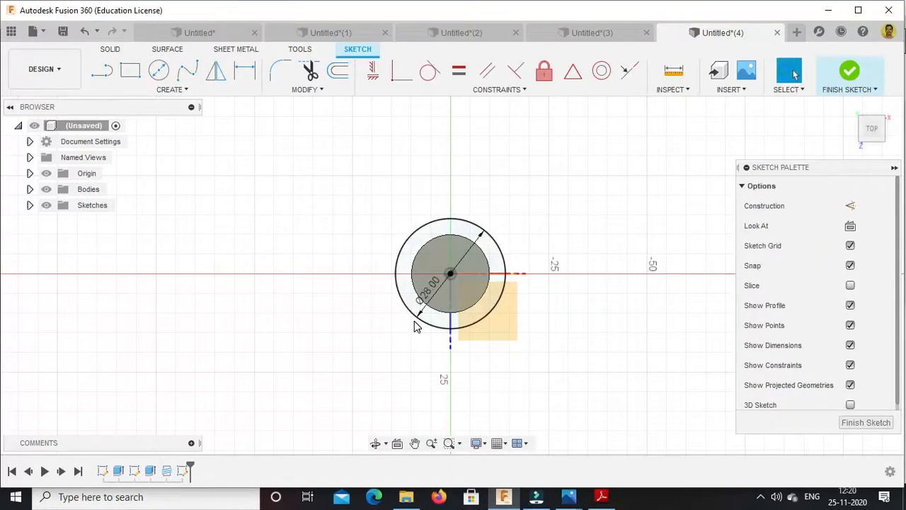
click(859, 77)
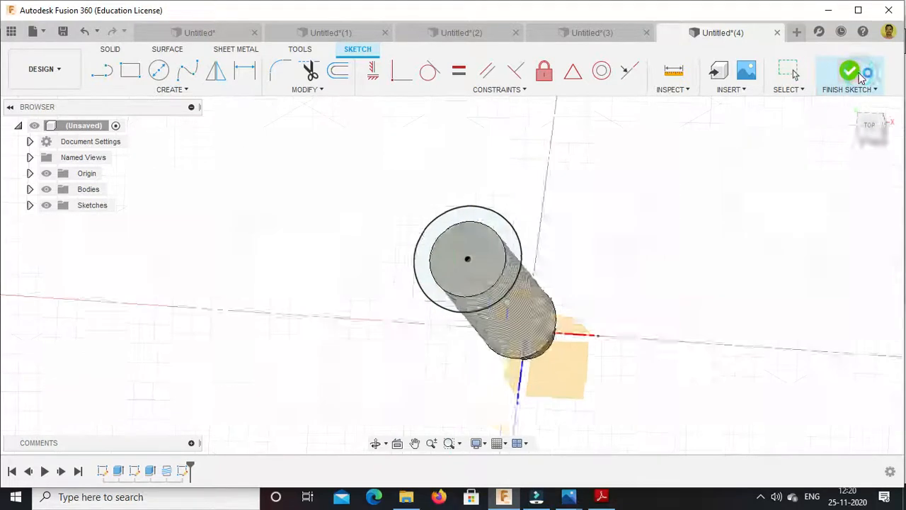
Extrude both the inner circle and the surrounding ring 6 mm upward, checking the collar thickness in the PDF drawing.
click(130, 69)
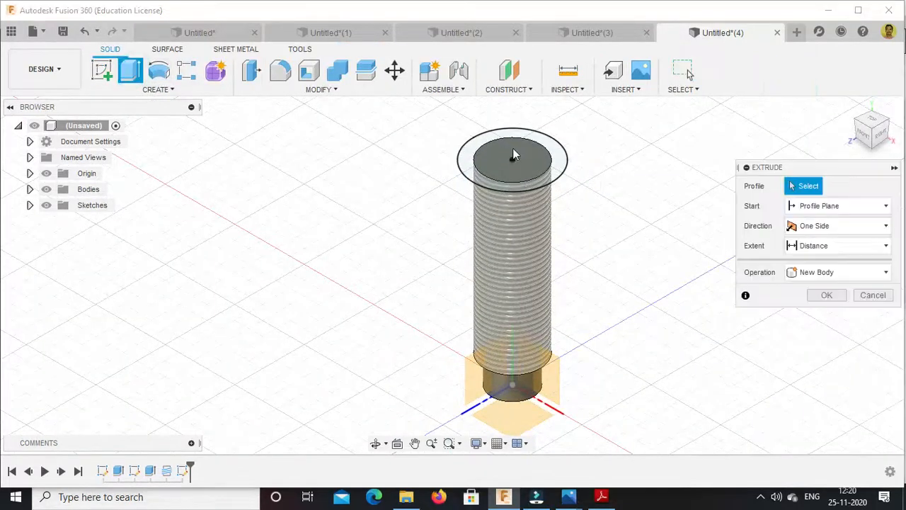
click(512, 150)
click(475, 142)
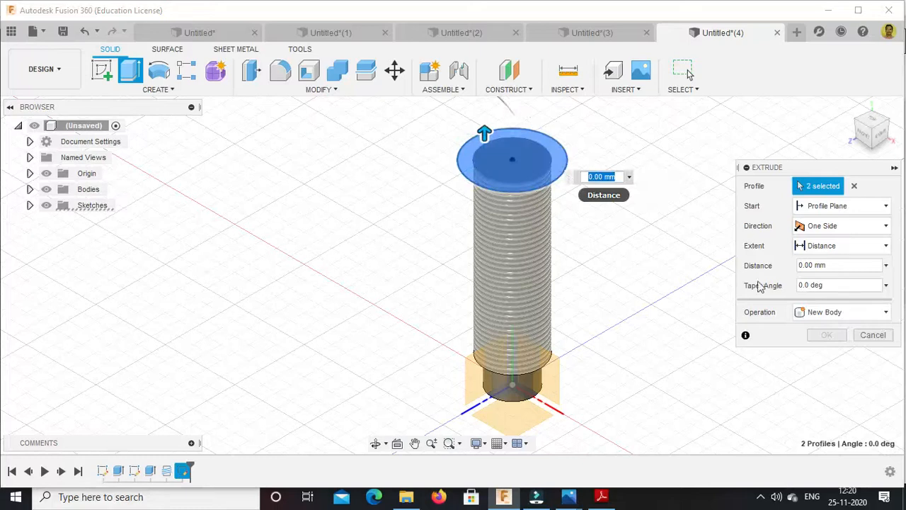
click(601, 496)
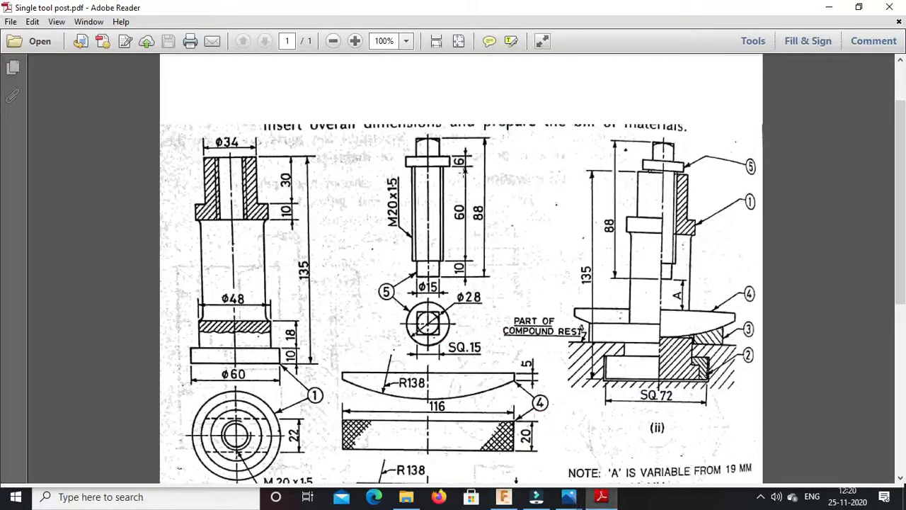
click(504, 496)
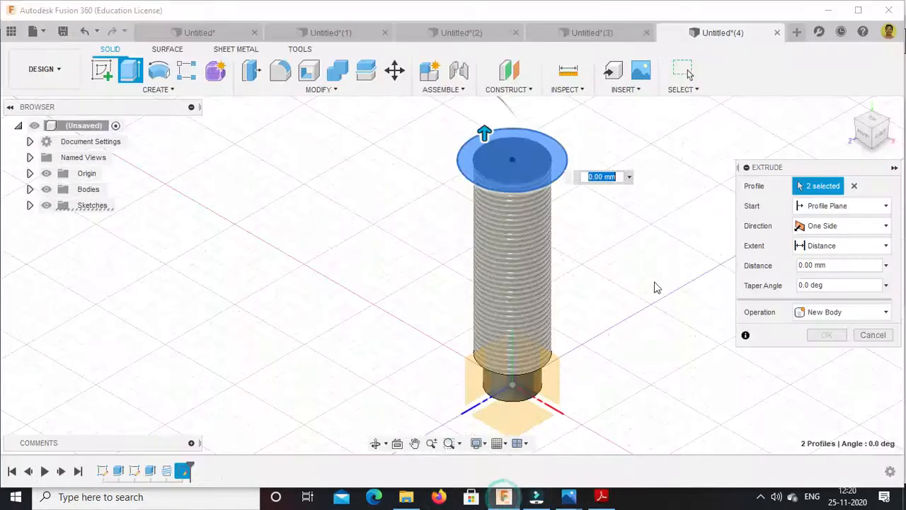
click(803, 266)
text(6)
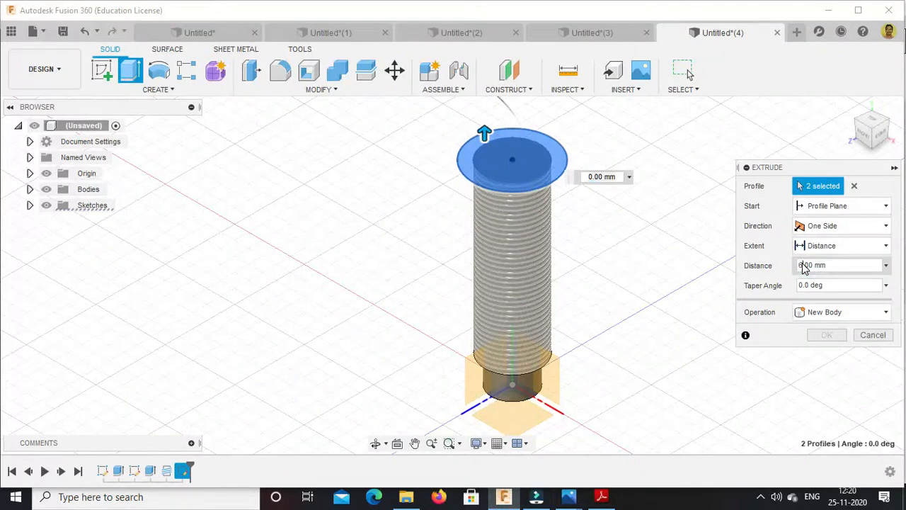
click(823, 335)
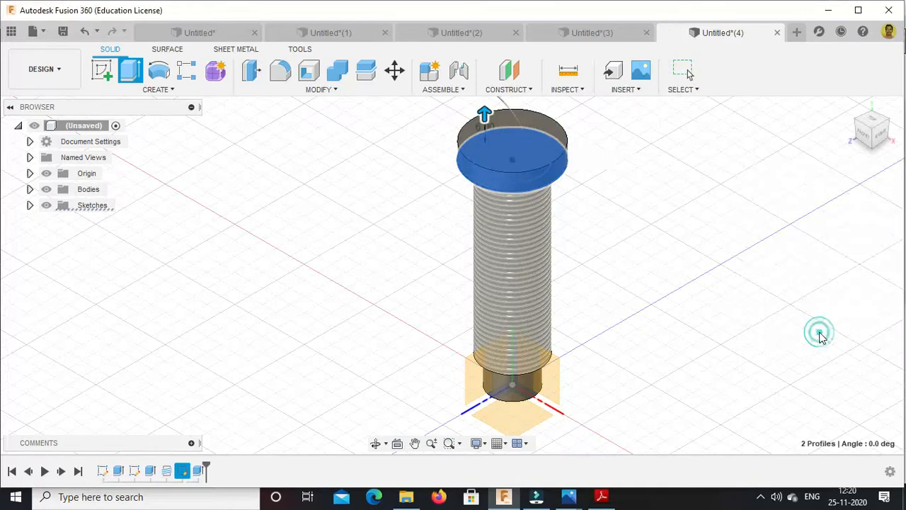
Check the square head's dimensions in the PDF drawing and start a sketch on the collar's top face.
click(601, 496)
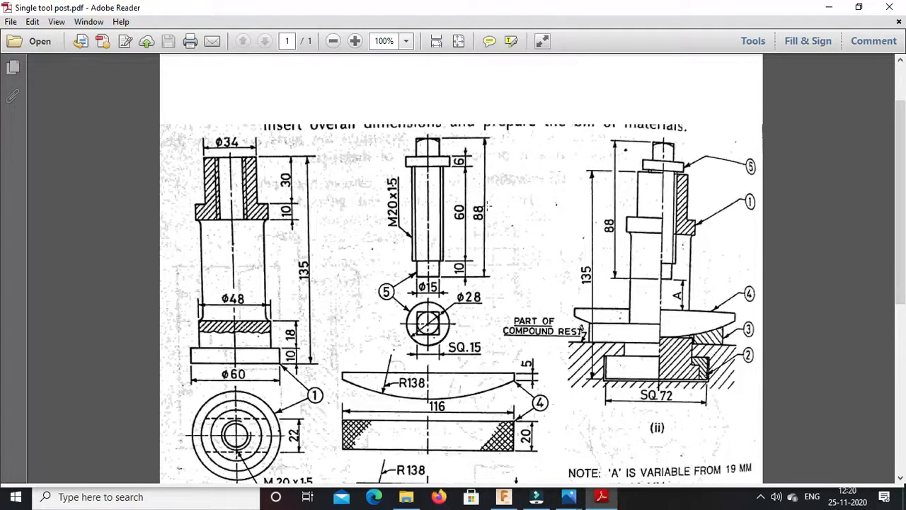
scroll(486, 206, up, 2)
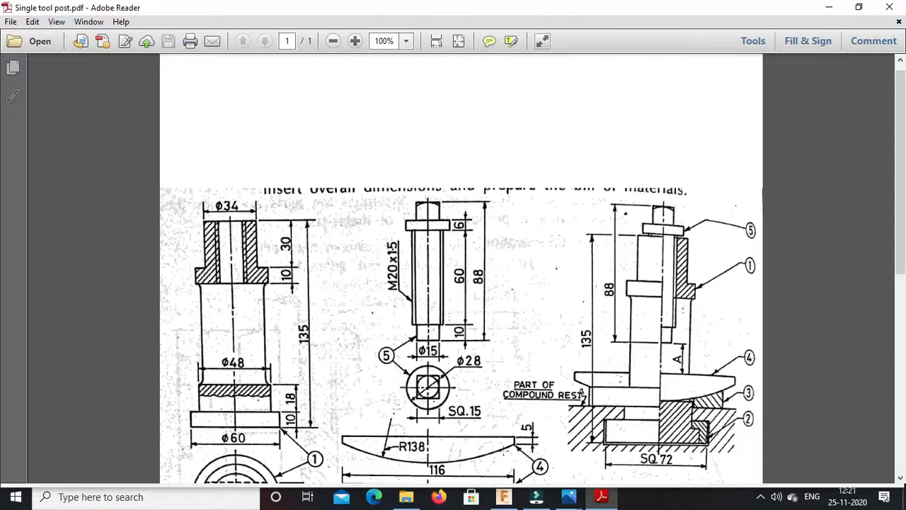
click(504, 496)
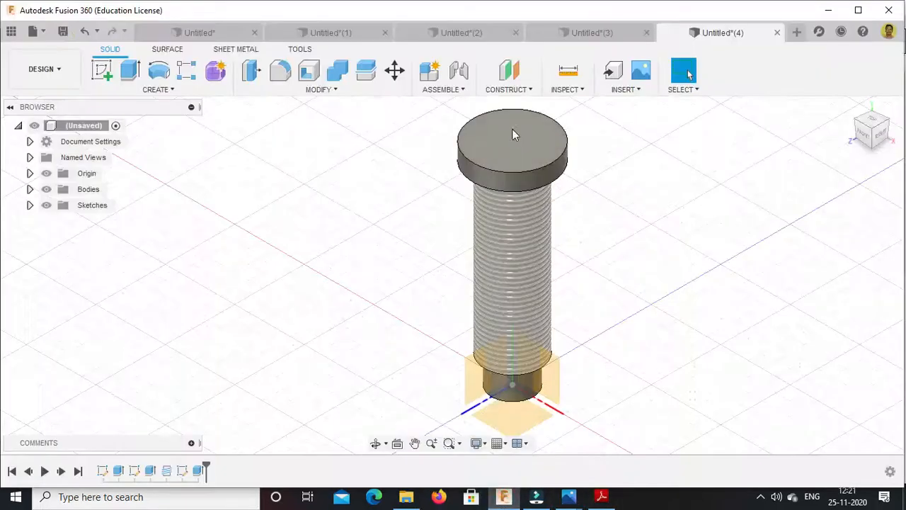
right_click(518, 150)
click(518, 215)
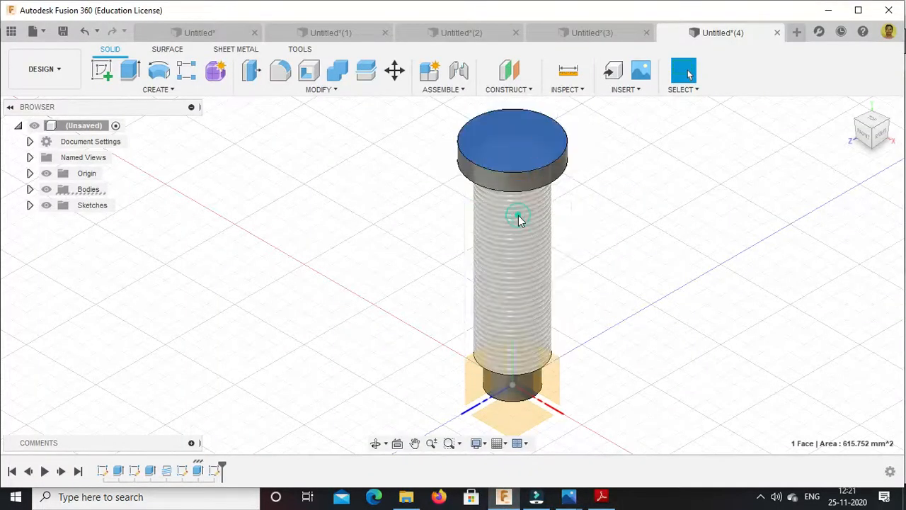
Draw a 15 × 15 mm center rectangle at the middle of the collar's top face and finish the sketch.
click(174, 89)
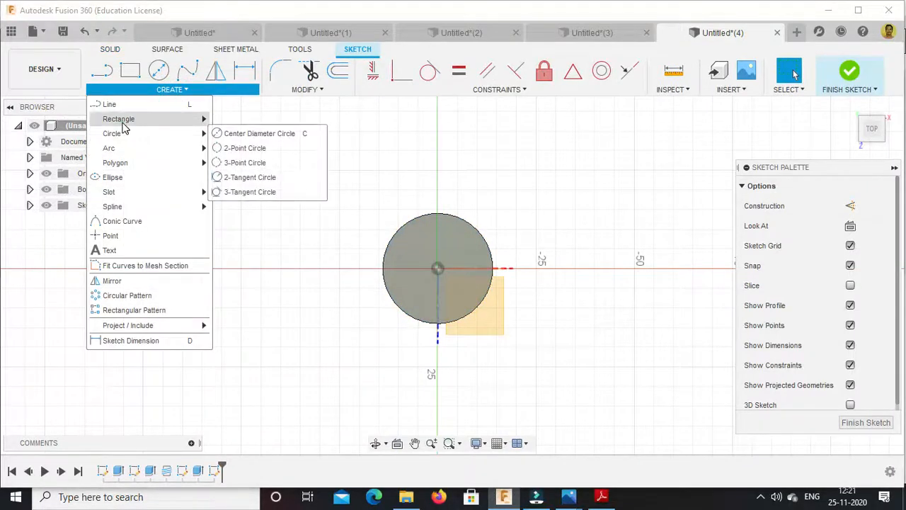
click(122, 120)
click(230, 148)
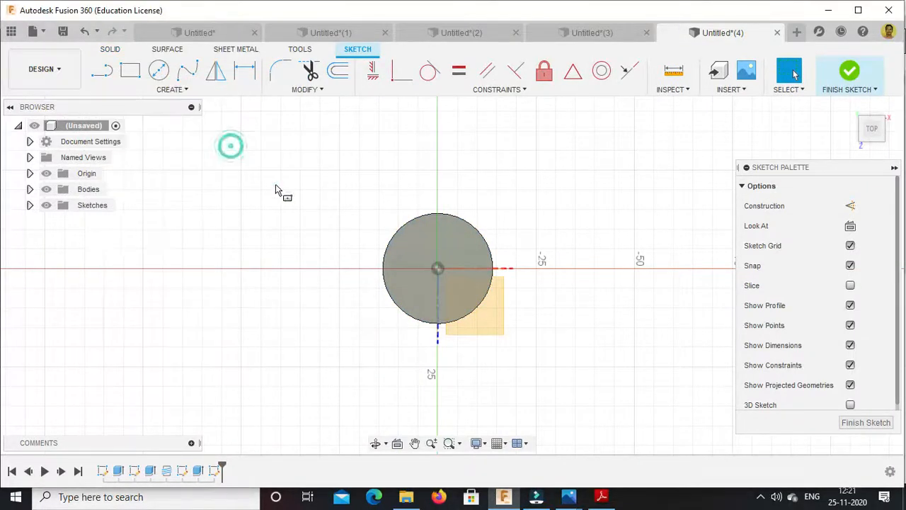
click(437, 269)
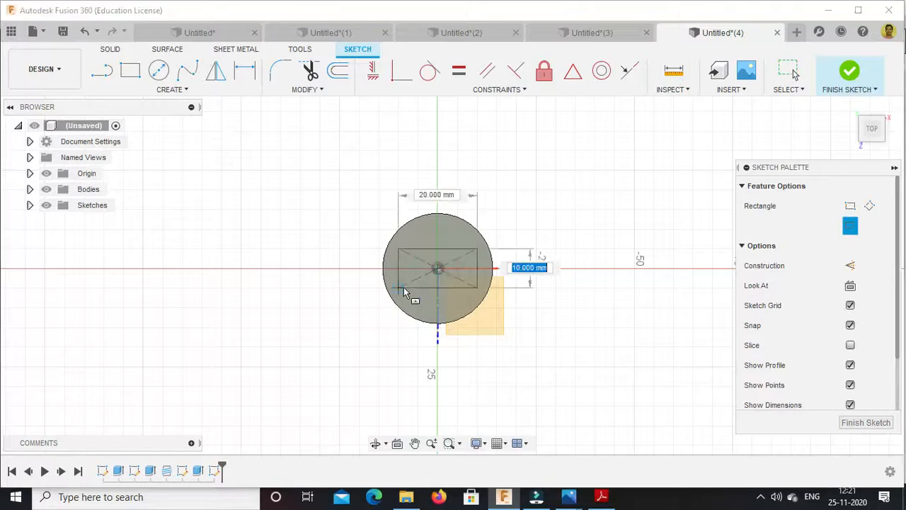
text(15)
key(Tab)
text(15)
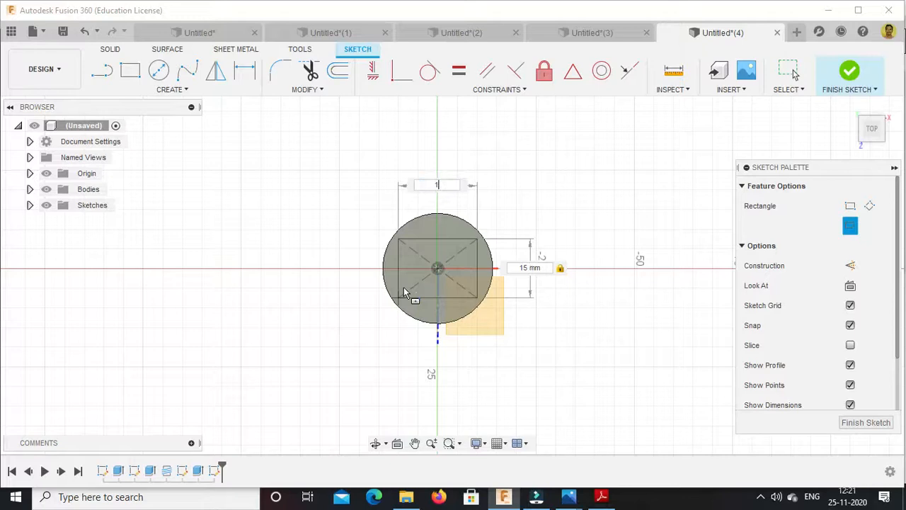
key(Return)
key(Escape)
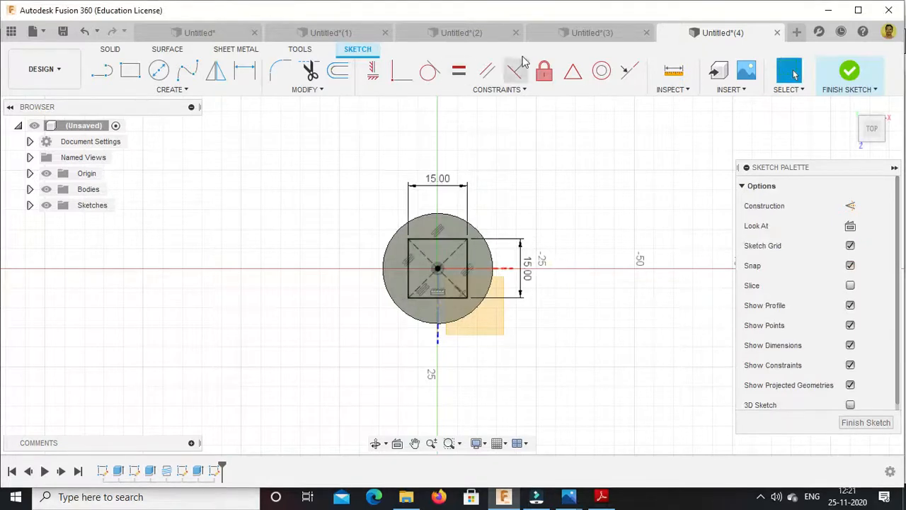
click(848, 76)
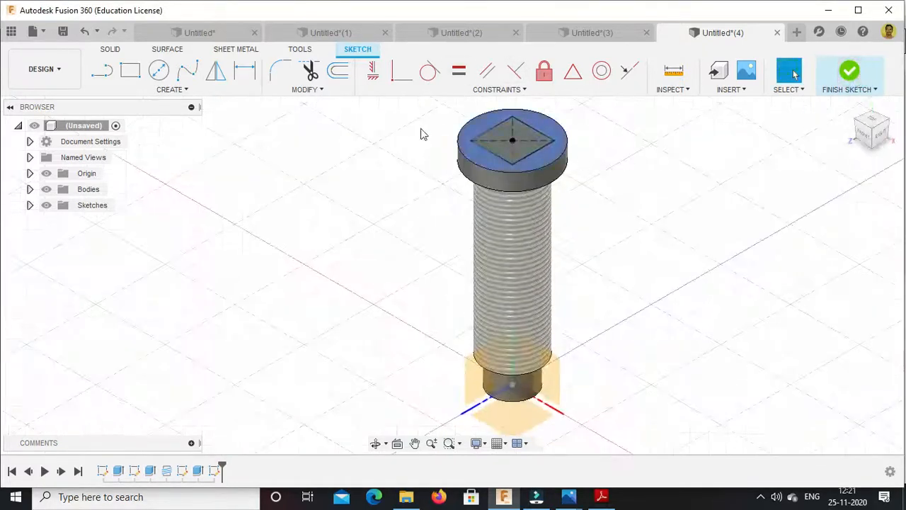
Extrude the 15 mm square 12 mm upward to form the screw's square head.
click(130, 70)
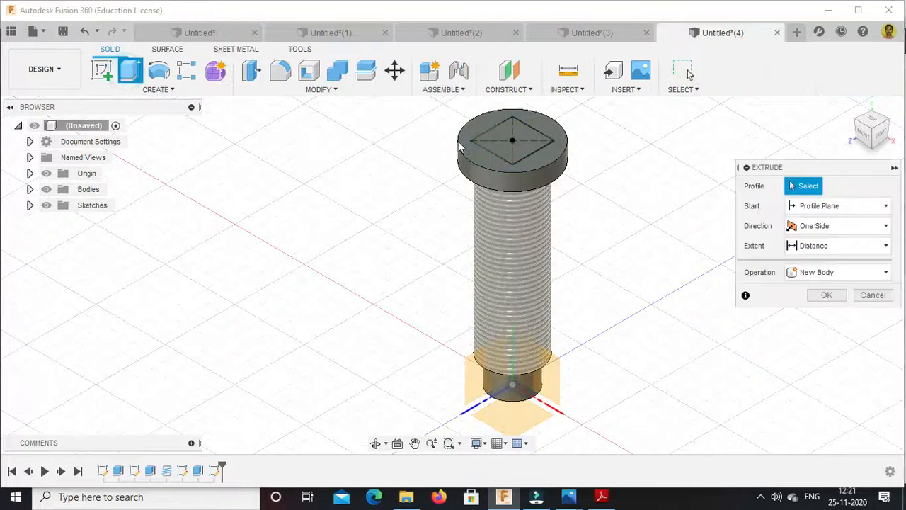
click(509, 138)
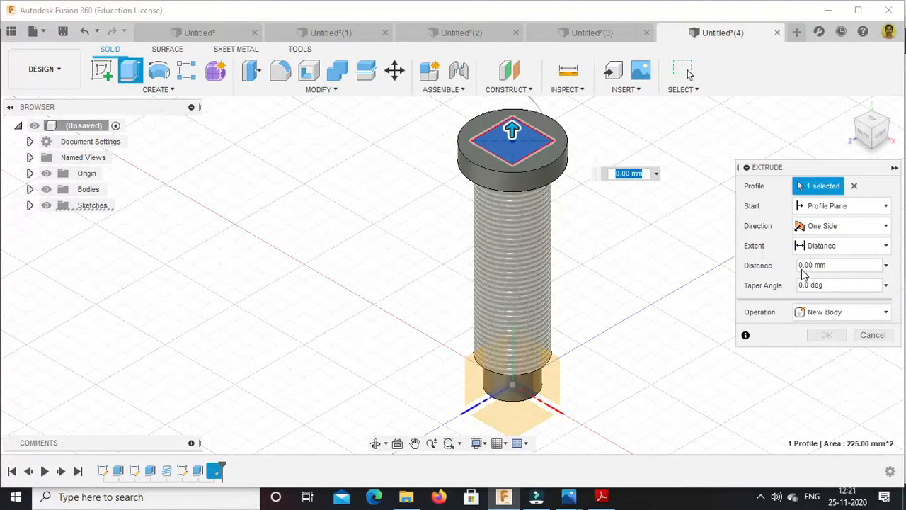
text(12)
key(Return)
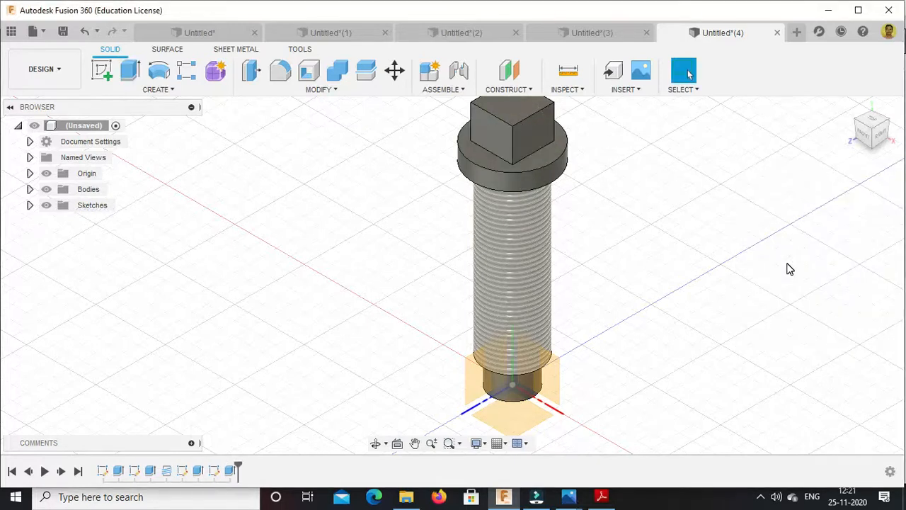
scroll(766, 277, down, 2)
scroll(563, 139, up, 5)
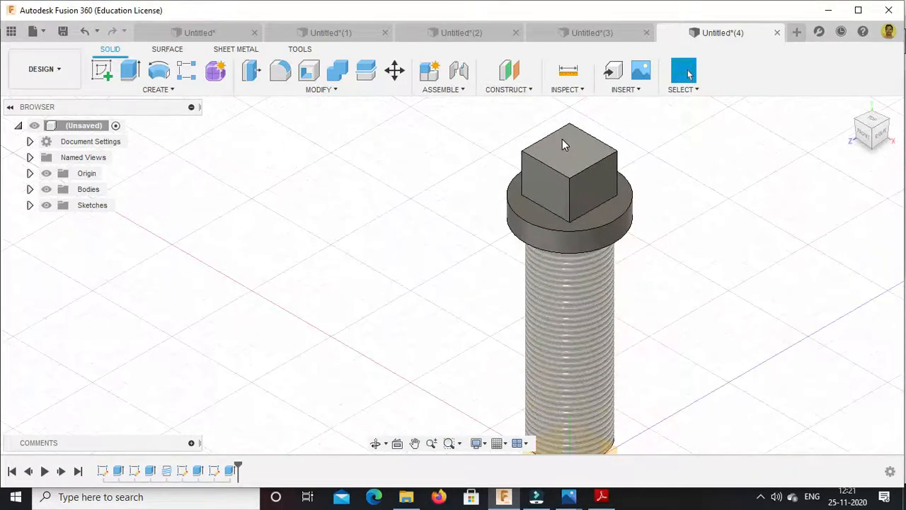
scroll(583, 125, up, 2)
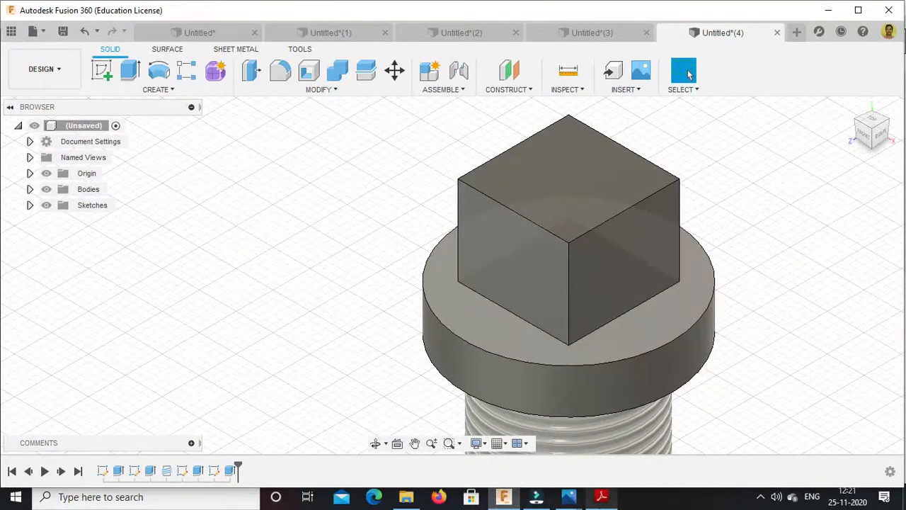
Check the screw's head in the PDF drawing and start a sketch on the XY plane.
click(602, 497)
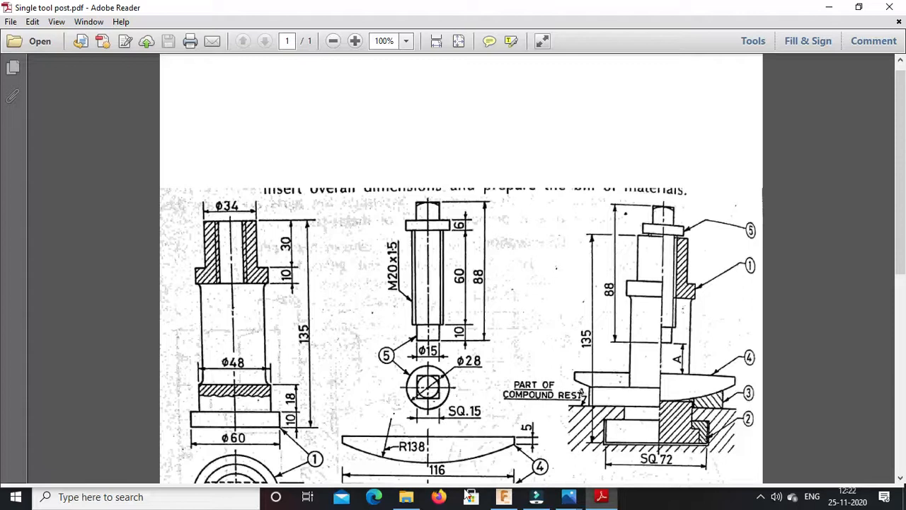
click(504, 497)
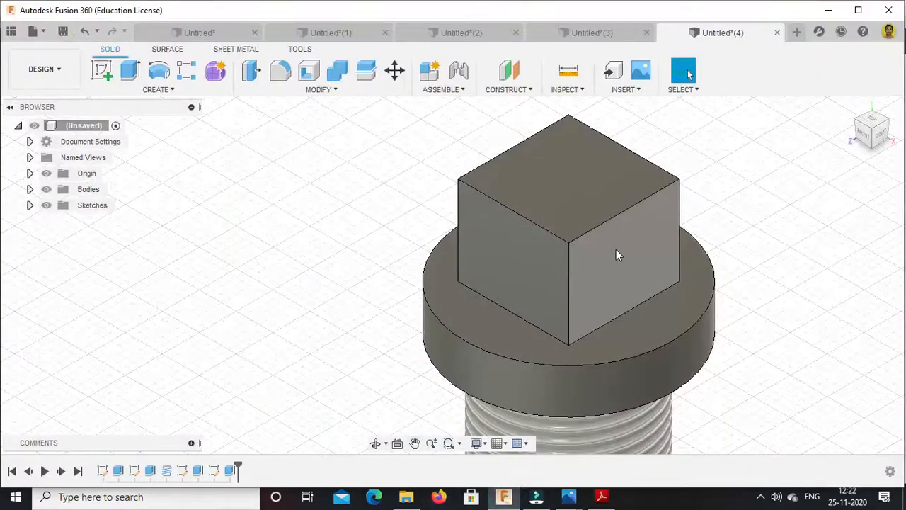
scroll(600, 253, down, 6)
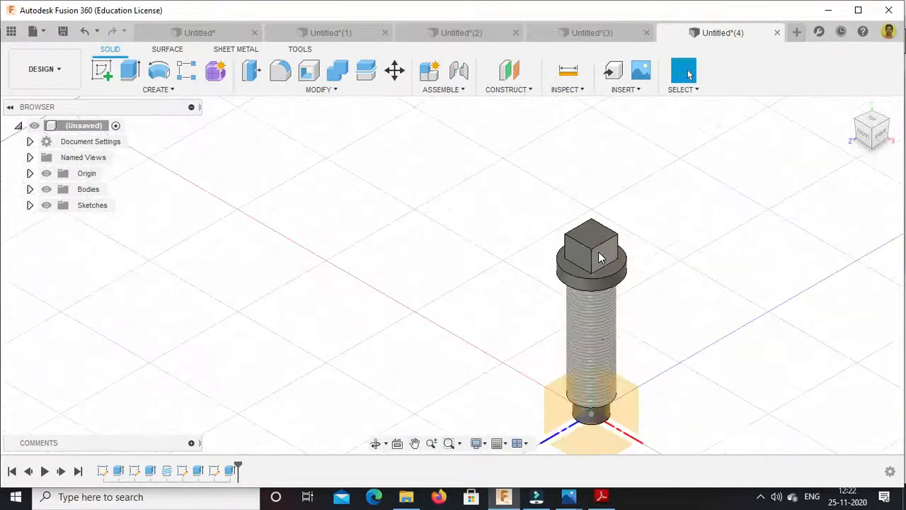
scroll(614, 402, up, 2)
scroll(629, 396, up, 2)
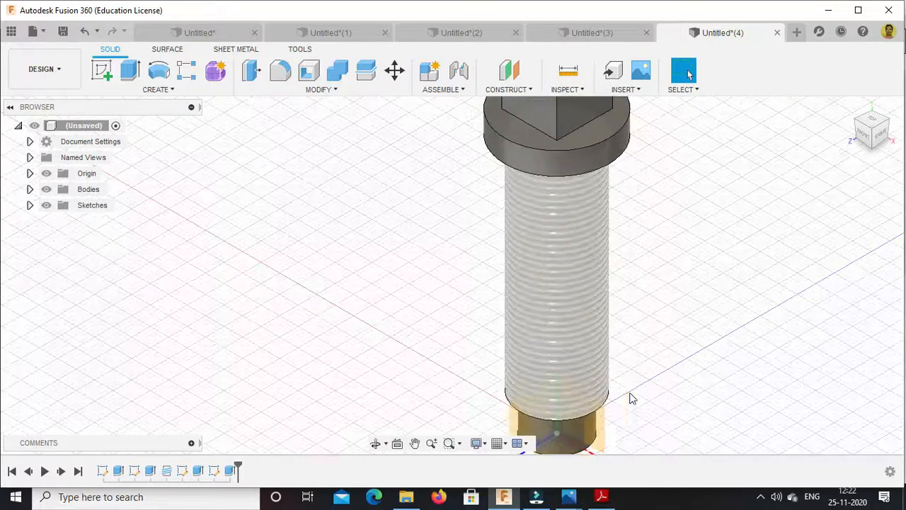
scroll(601, 431, down, 5)
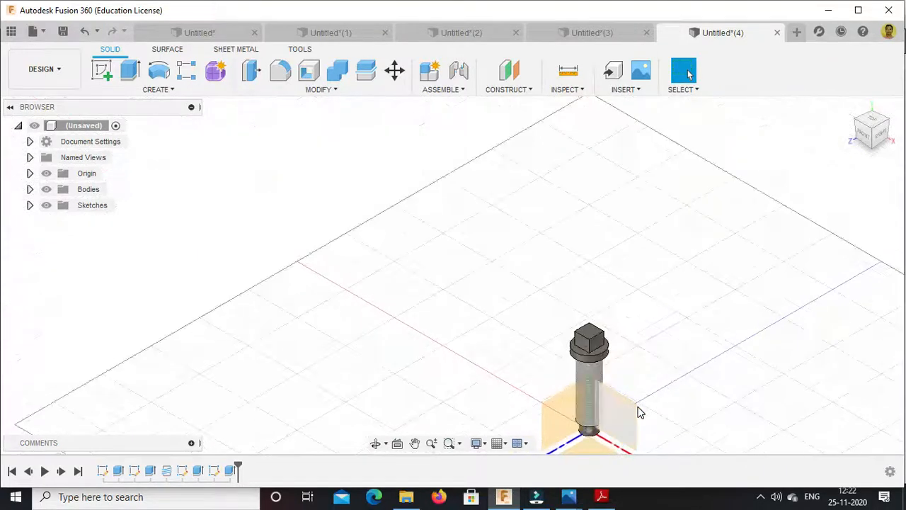
right_click(635, 408)
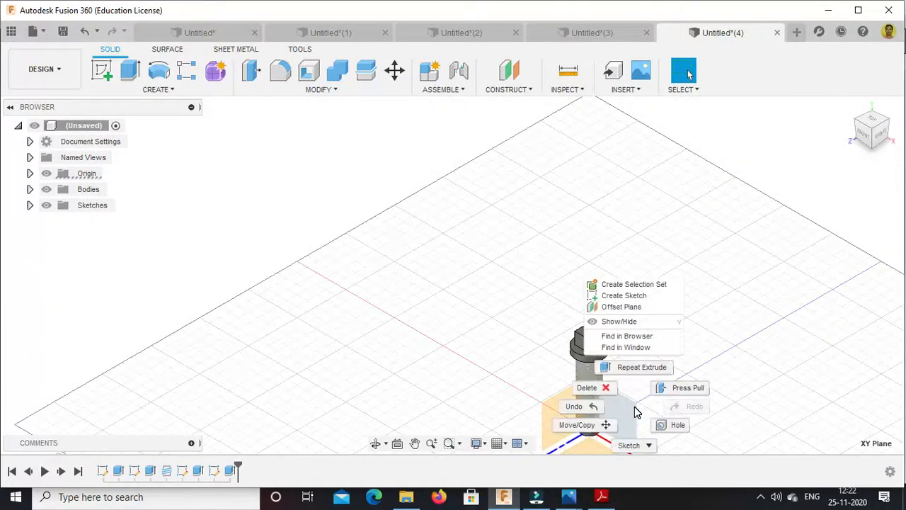
click(623, 295)
Draw a line from the square head's upper outer corner, sloping outward and down at 30° to the horizontal.
scroll(461, 153, up, 5)
scroll(468, 180, up, 5)
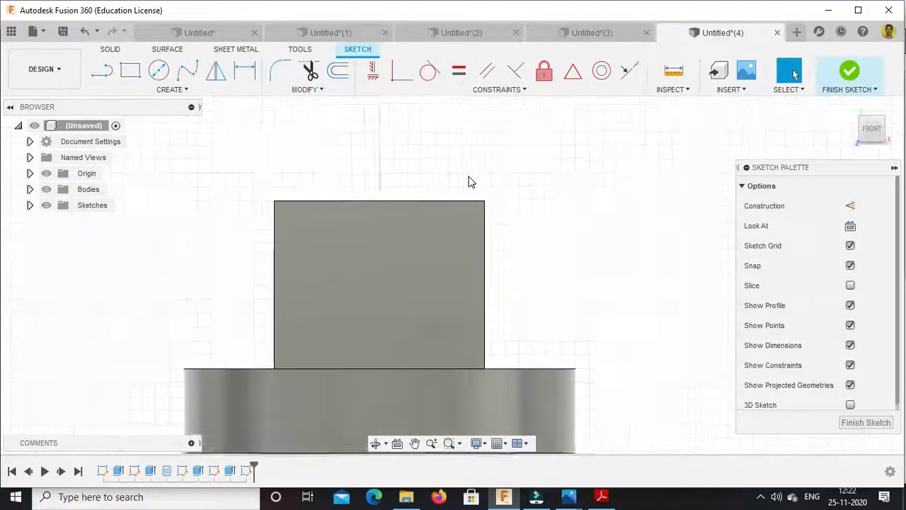
scroll(567, 348, up, 2)
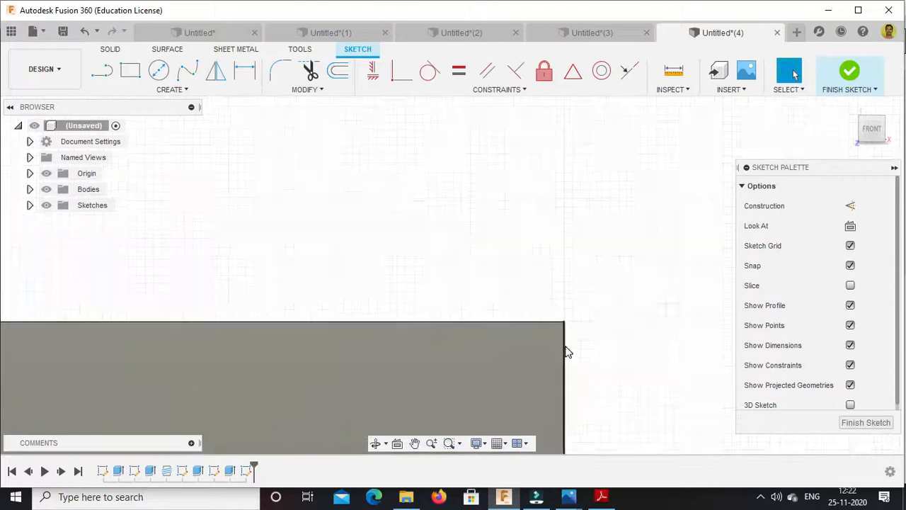
click(107, 73)
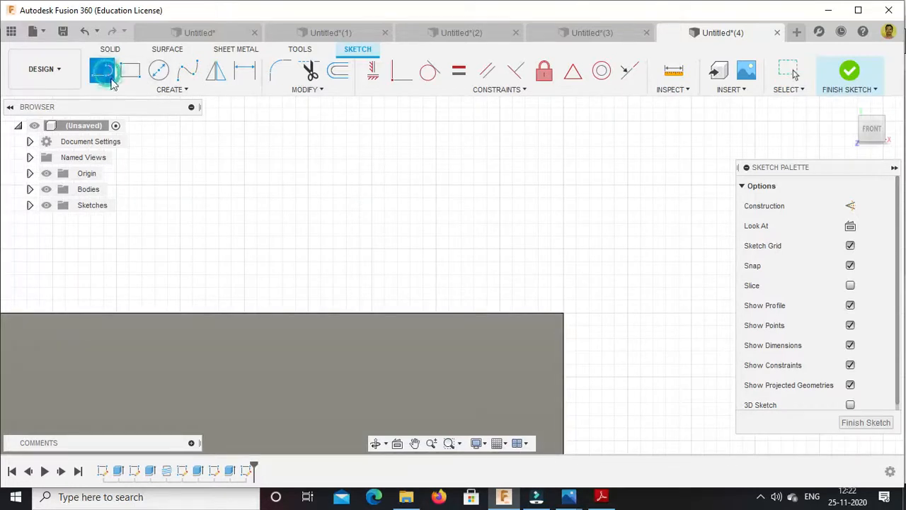
click(566, 318)
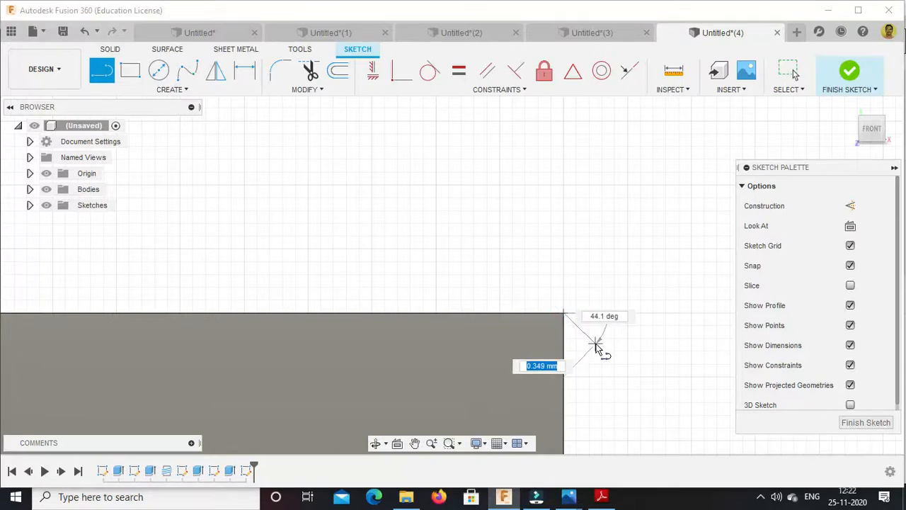
key(Tab)
text(30)
key(Tab)
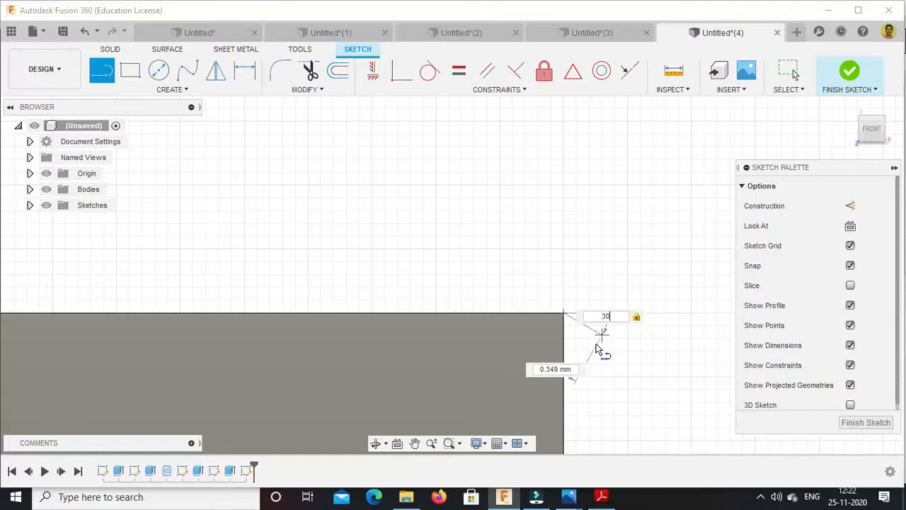
scroll(598, 347, down, 2)
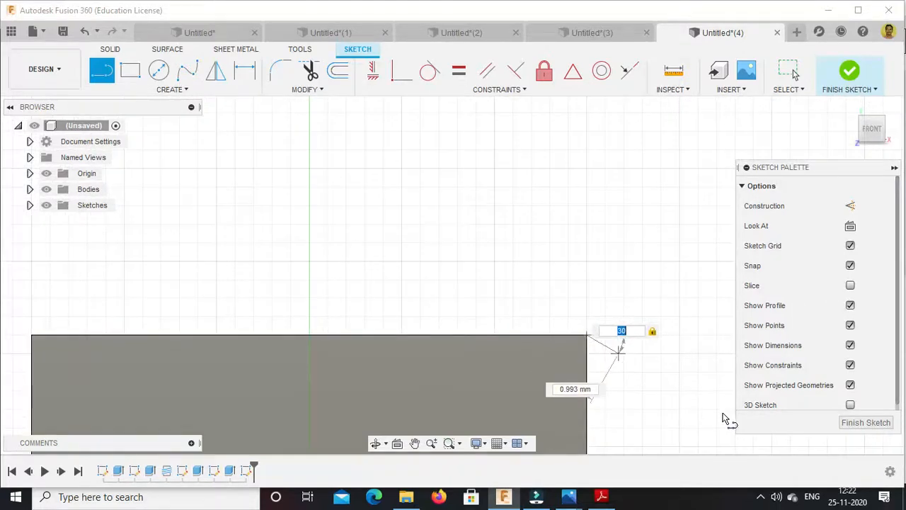
click(722, 413)
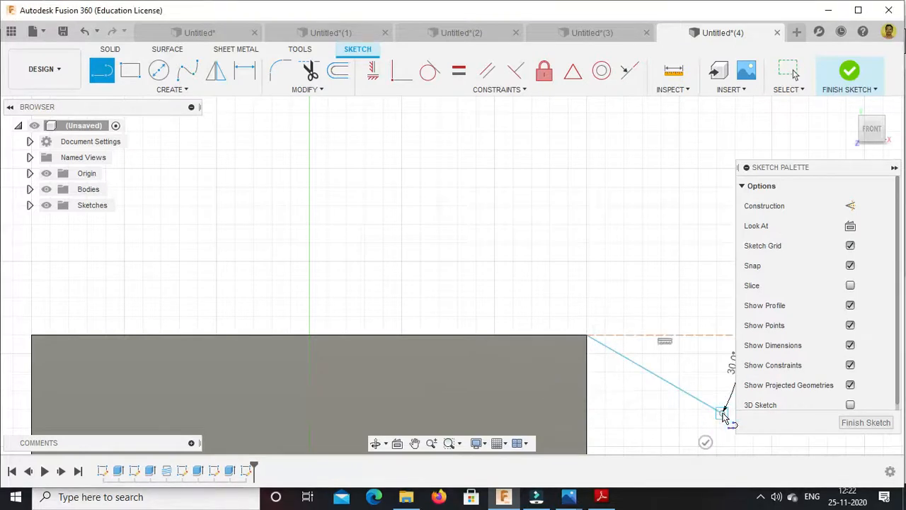
Close the triangle with a vertical line and a horizontal line level with the head's top, and finish the sketch.
click(720, 338)
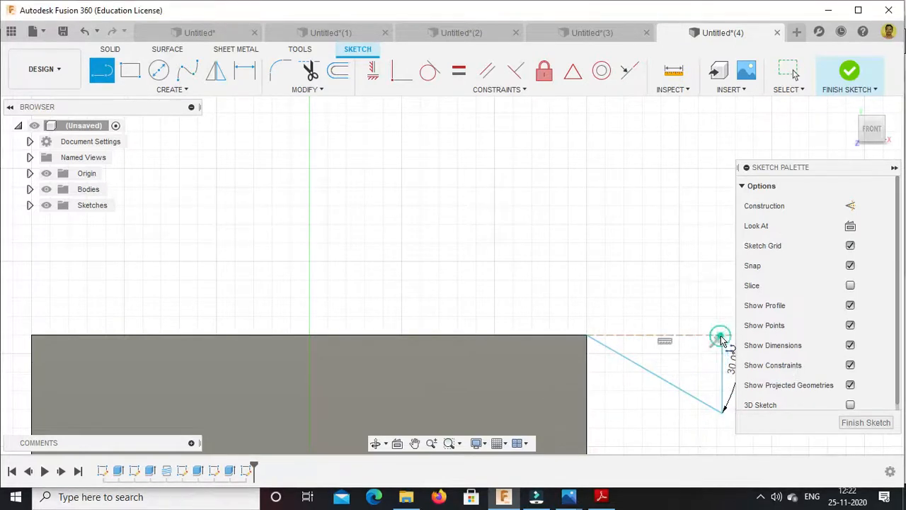
click(584, 337)
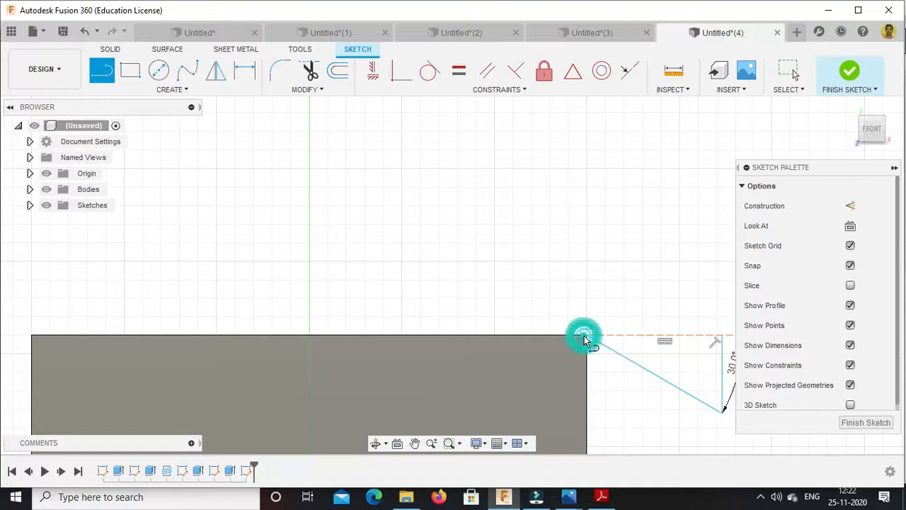
click(720, 337)
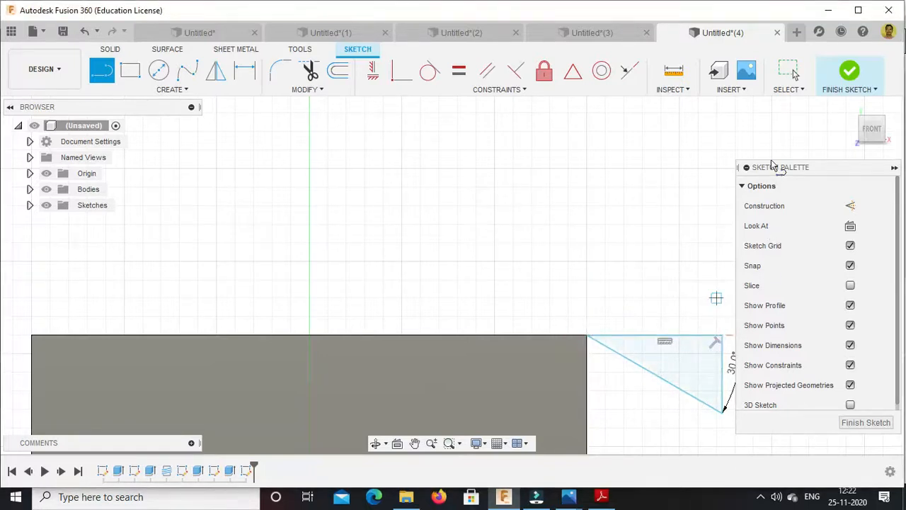
click(847, 71)
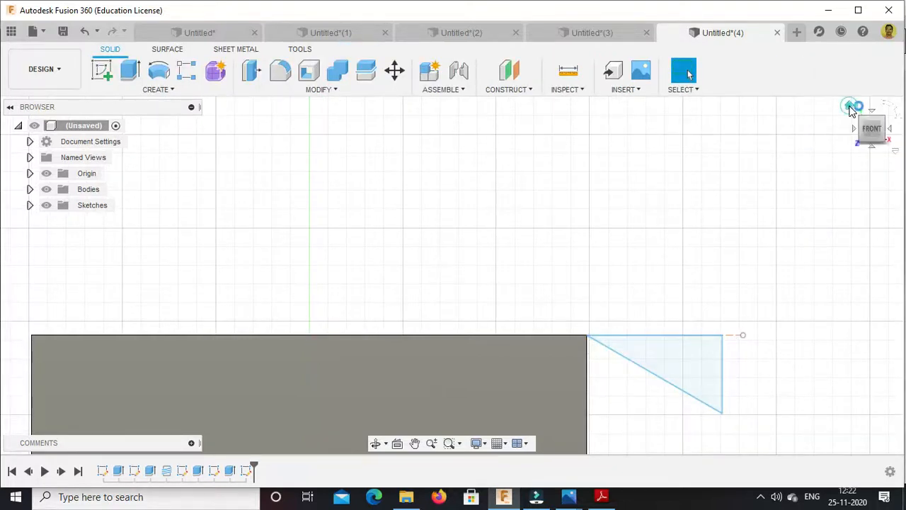
Revolve the triangle 360° as a cut about the threaded shank's axis to chamfer the square head's corners.
click(849, 106)
scroll(460, 161, up, 4)
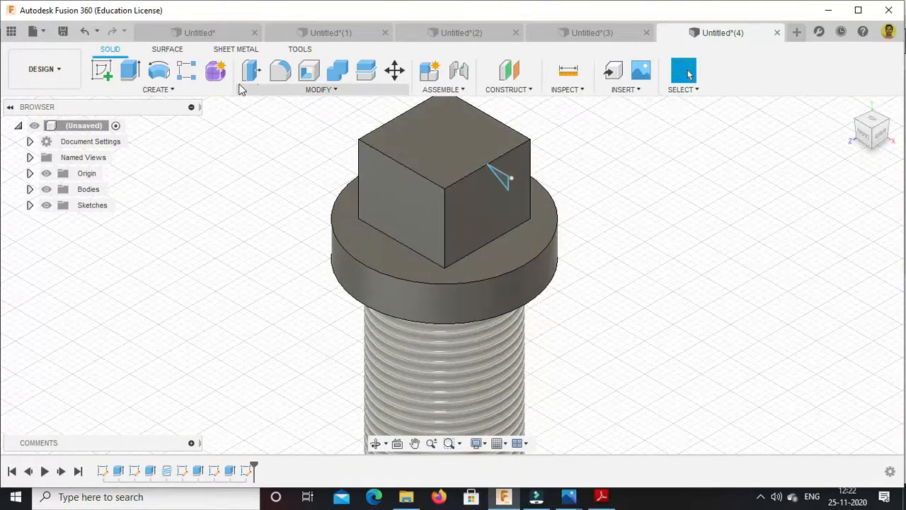
click(160, 74)
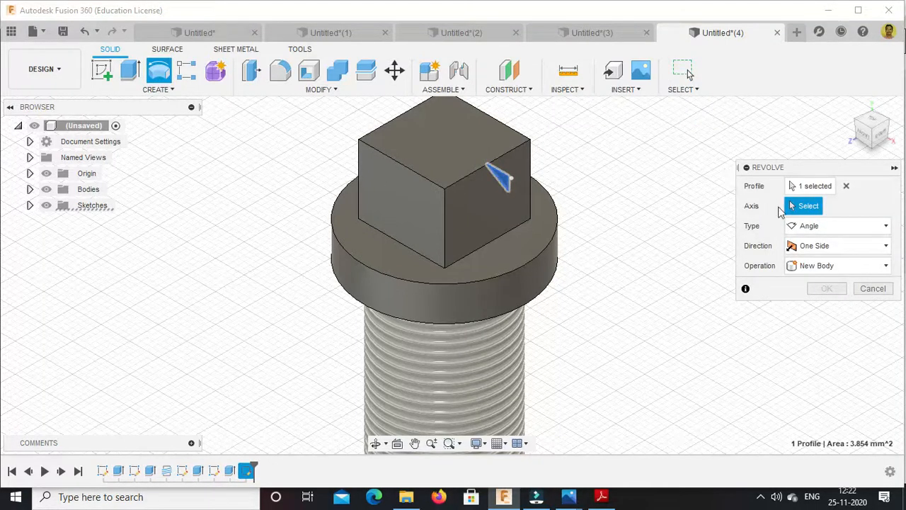
click(805, 209)
click(31, 174)
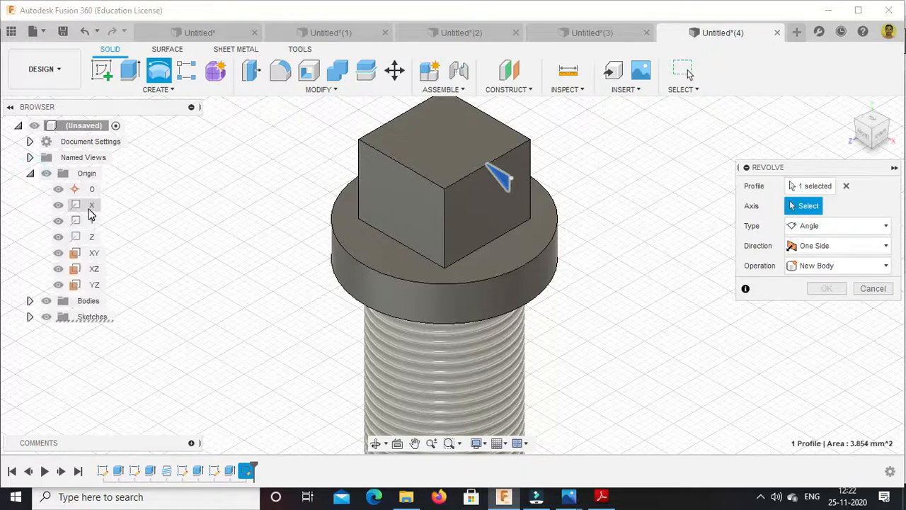
scroll(210, 239, down, 5)
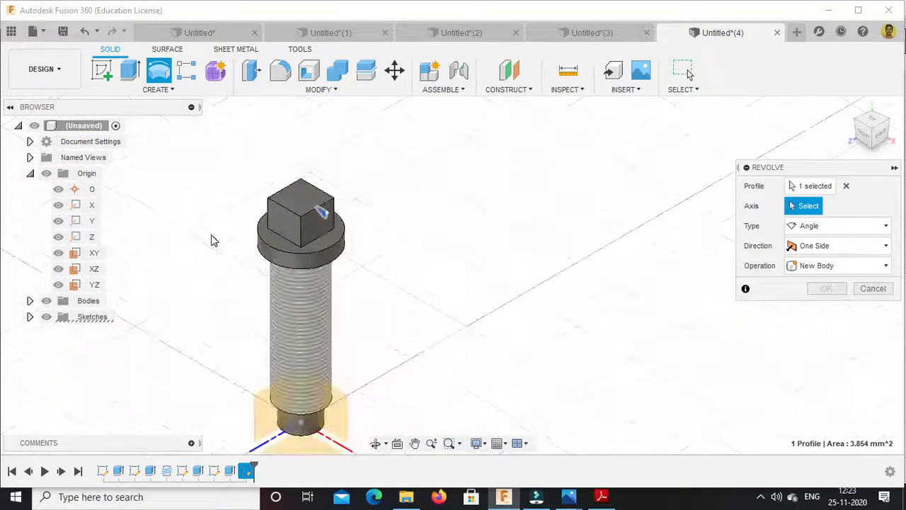
scroll(291, 403, up, 5)
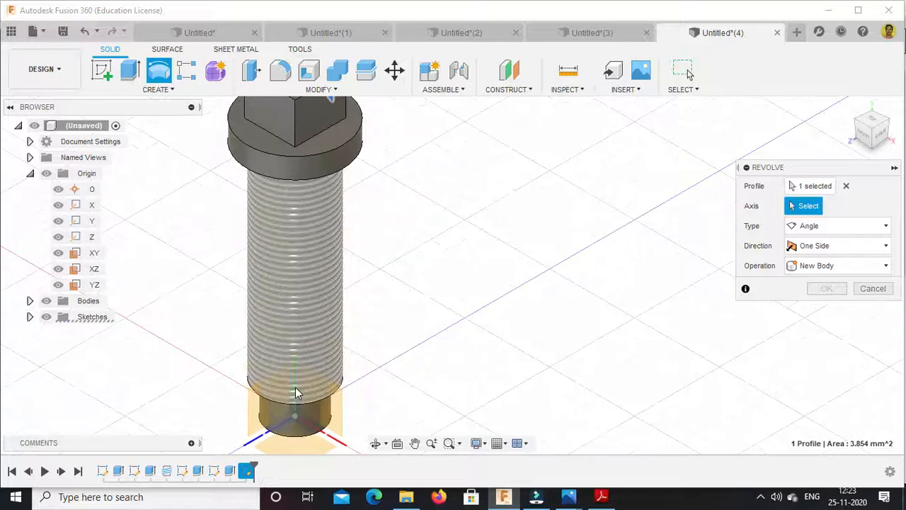
click(295, 386)
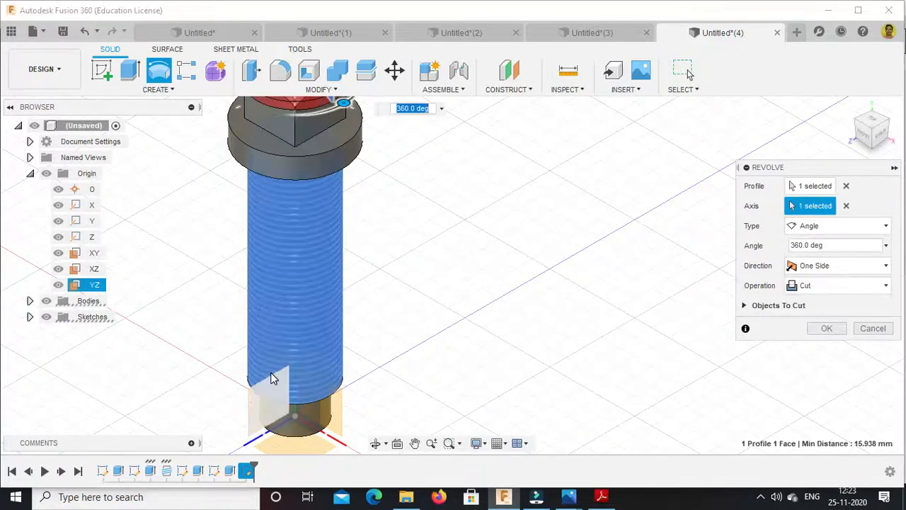
scroll(274, 339, down, 2)
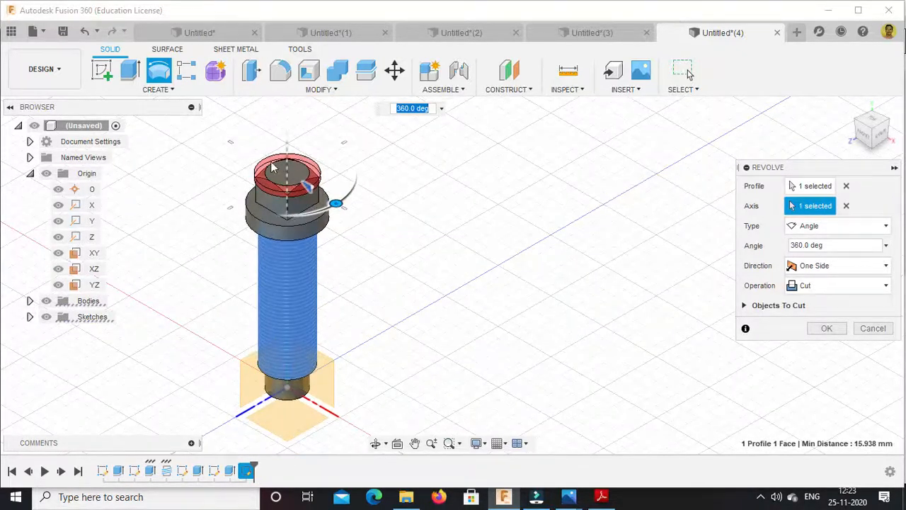
scroll(261, 169, up, 5)
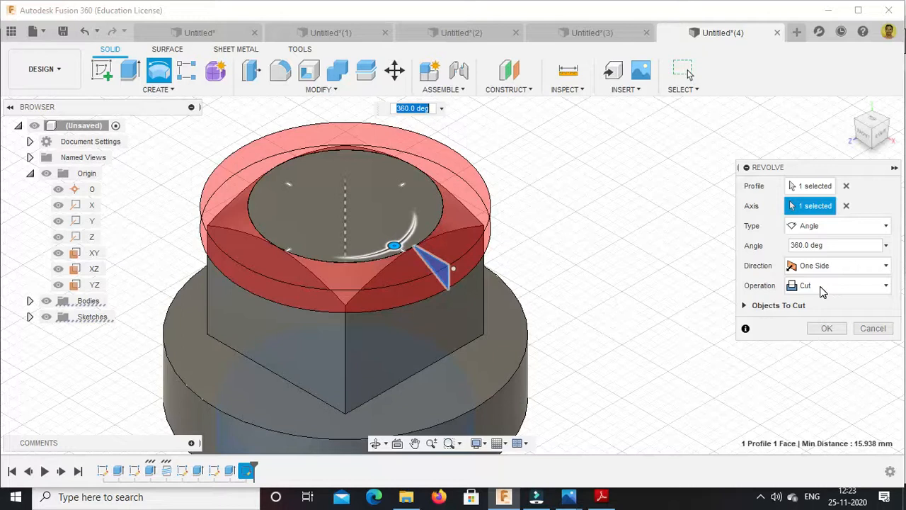
click(827, 330)
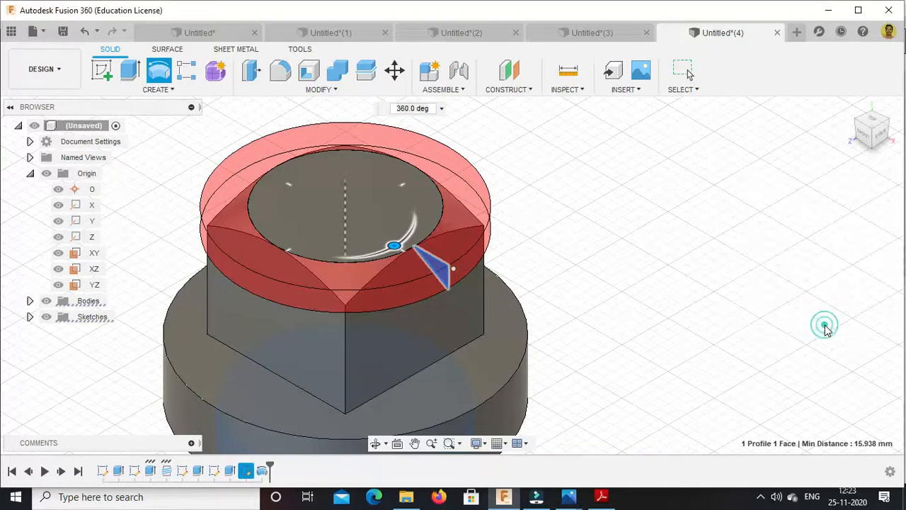
Examine the chamfered square head from above and in the home view.
scroll(327, 277, up, 2)
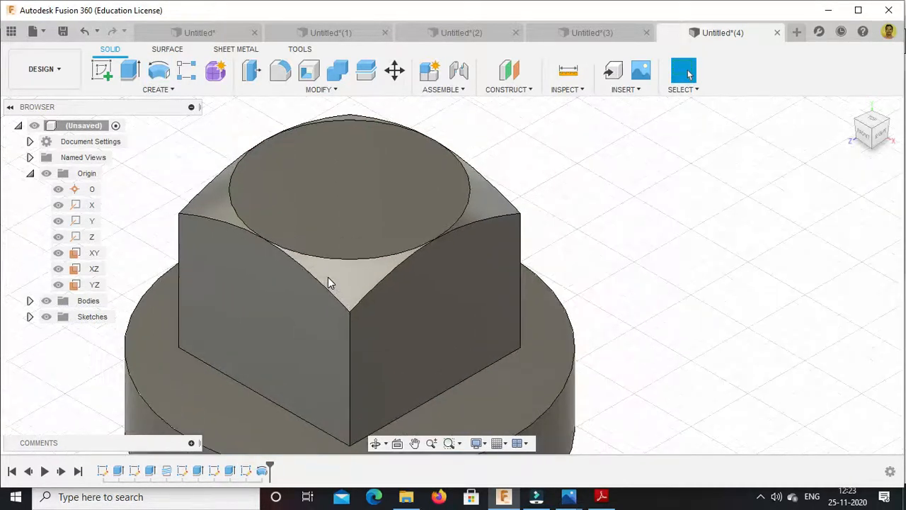
click(871, 120)
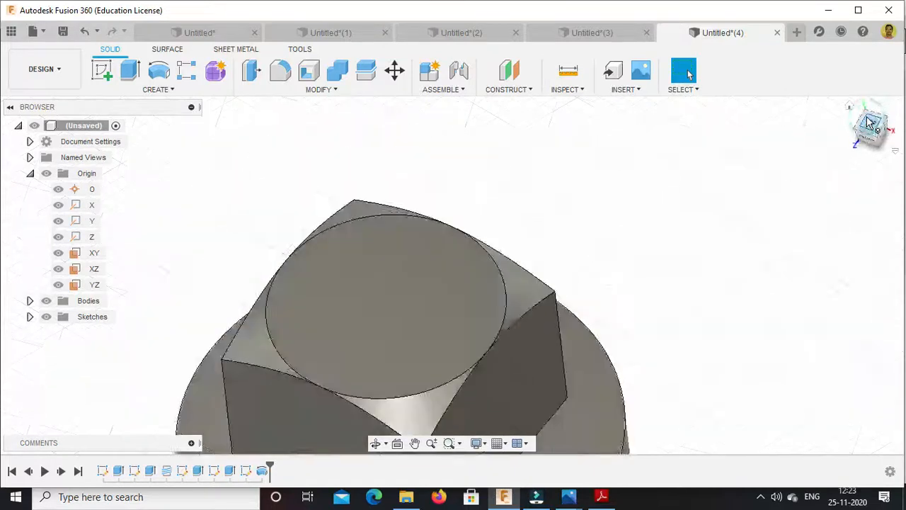
scroll(654, 327, up, 2)
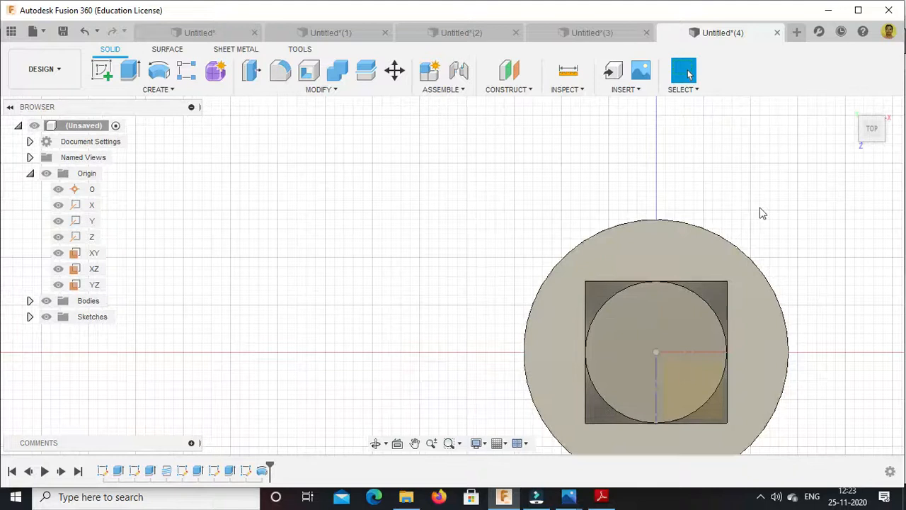
click(850, 106)
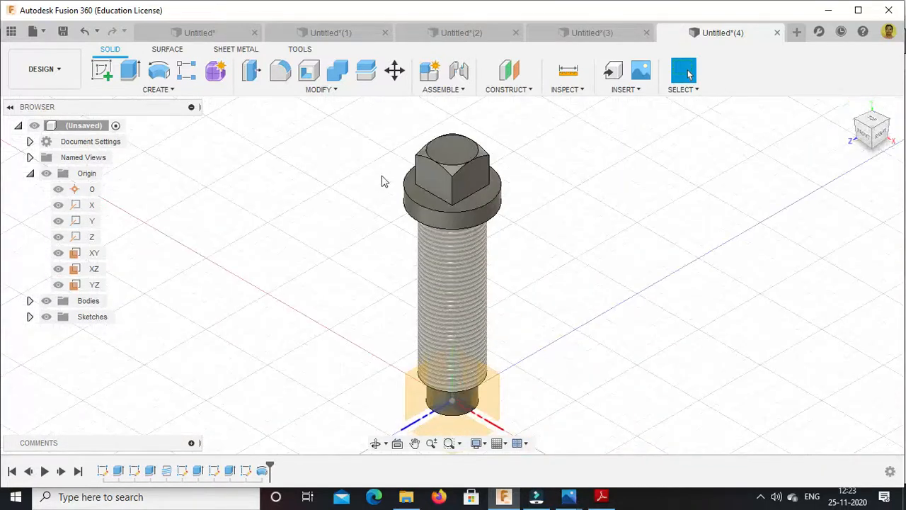
scroll(453, 157, up, 3)
scroll(456, 150, up, 5)
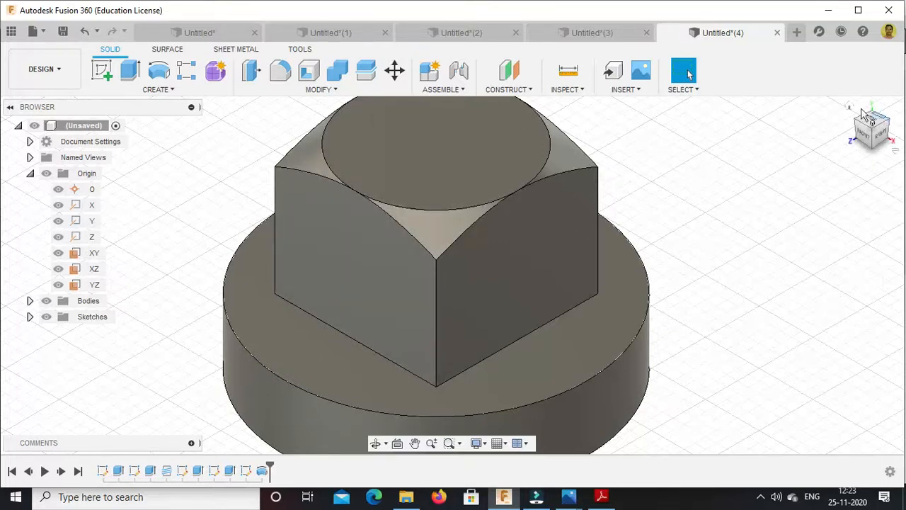
click(851, 107)
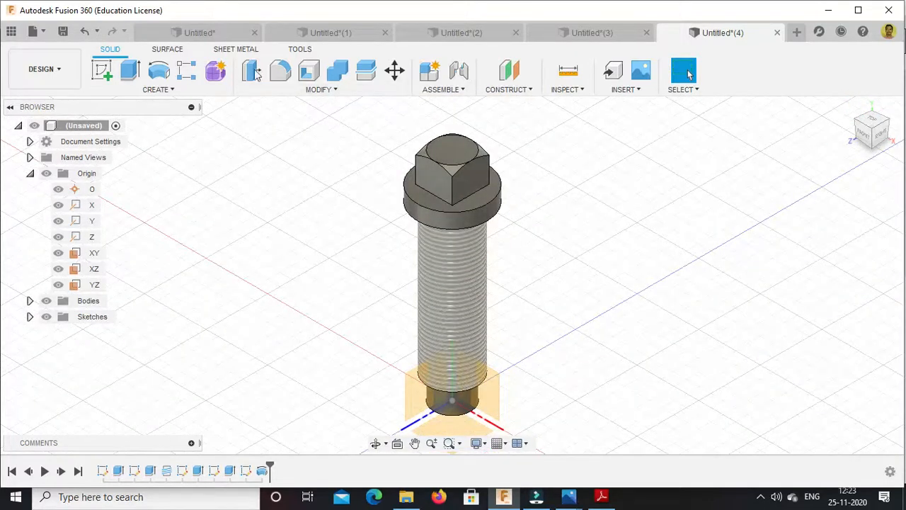
Review the finished parts in the other open designs and return to the screw's design.
click(188, 33)
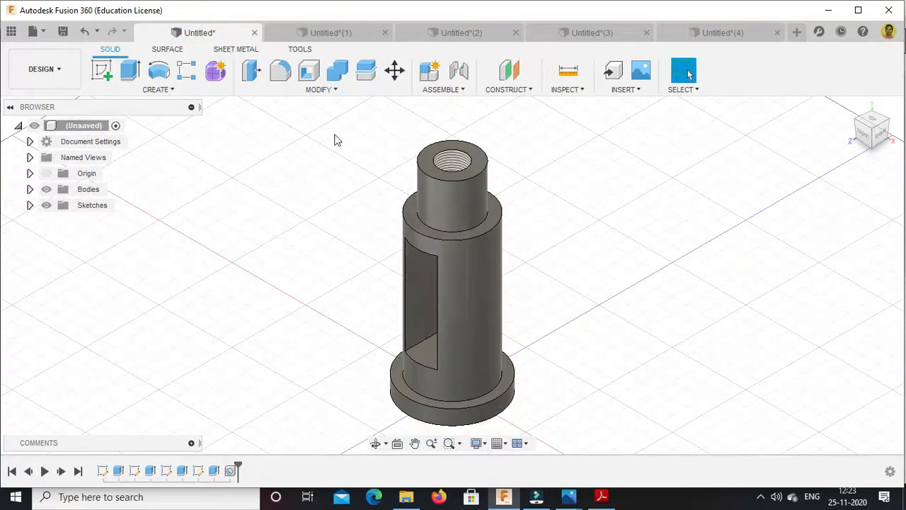
click(320, 32)
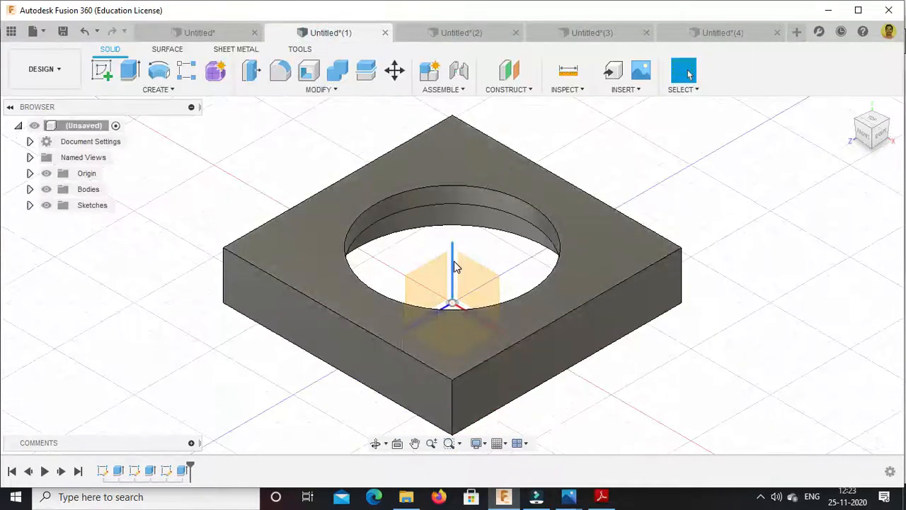
click(450, 33)
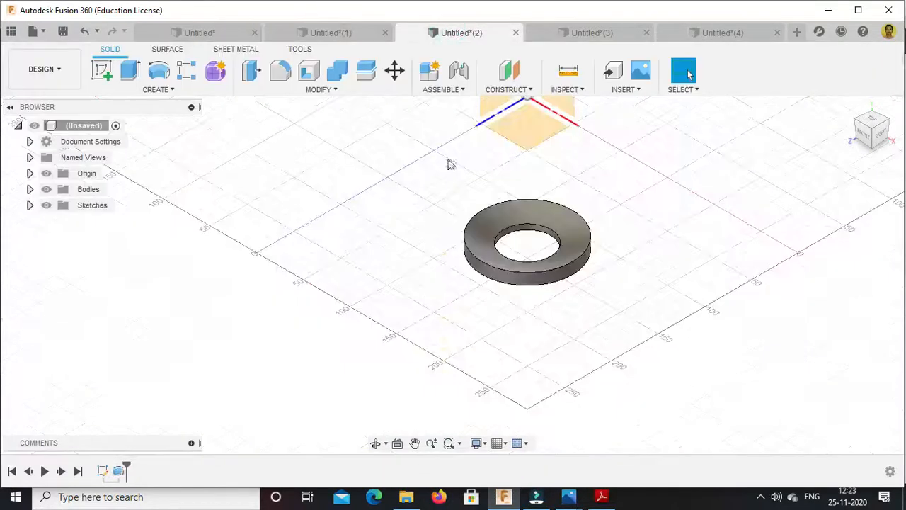
click(573, 32)
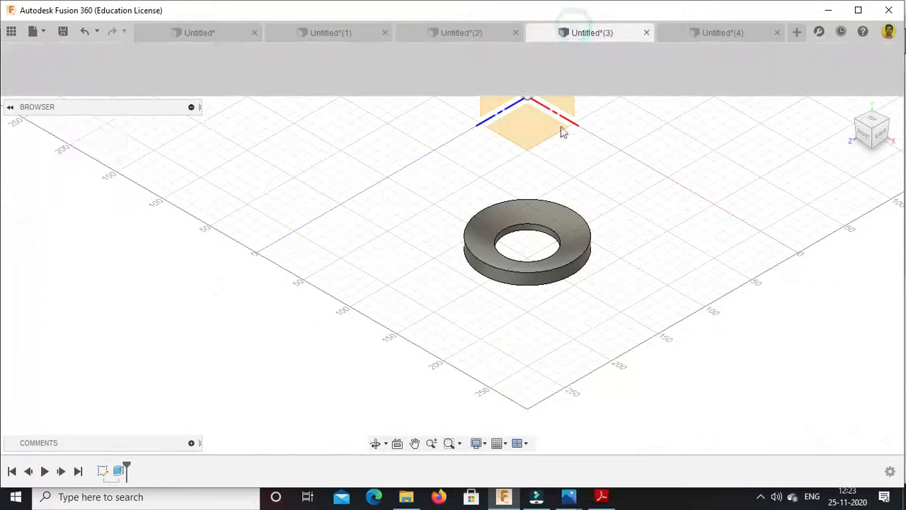
click(688, 31)
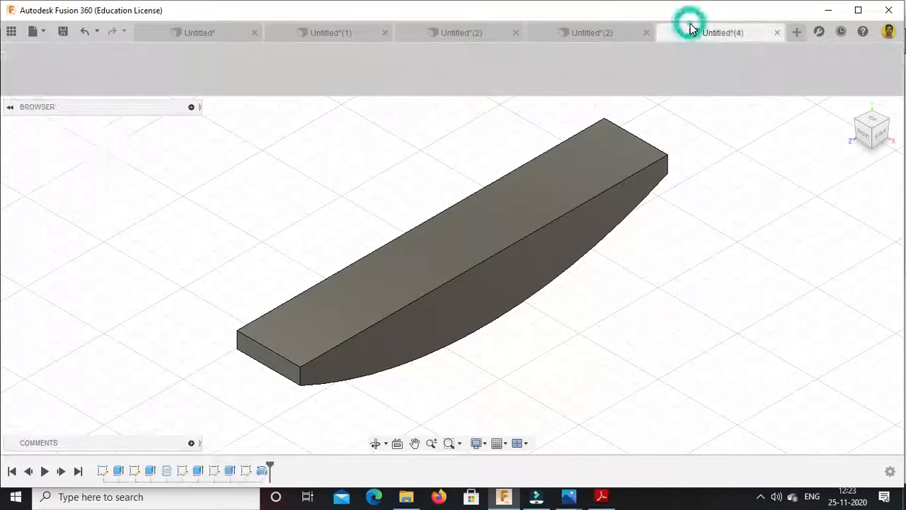